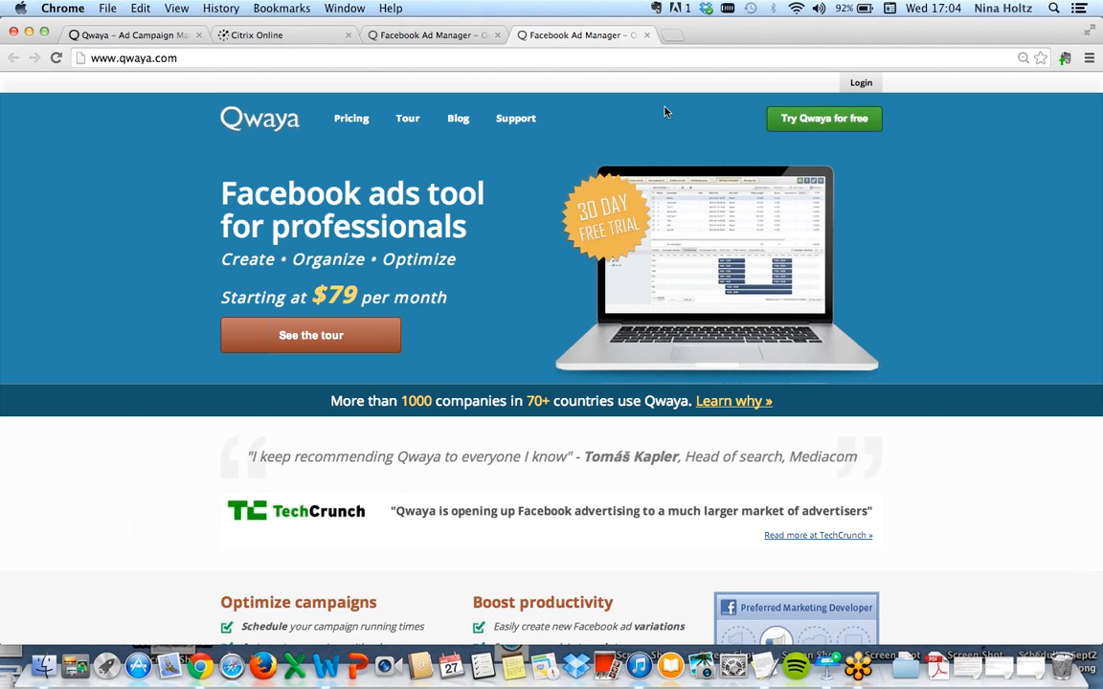
Open the account login on the Qwaya home page.
{"action": "left_click", "coordinate": [862, 85]}
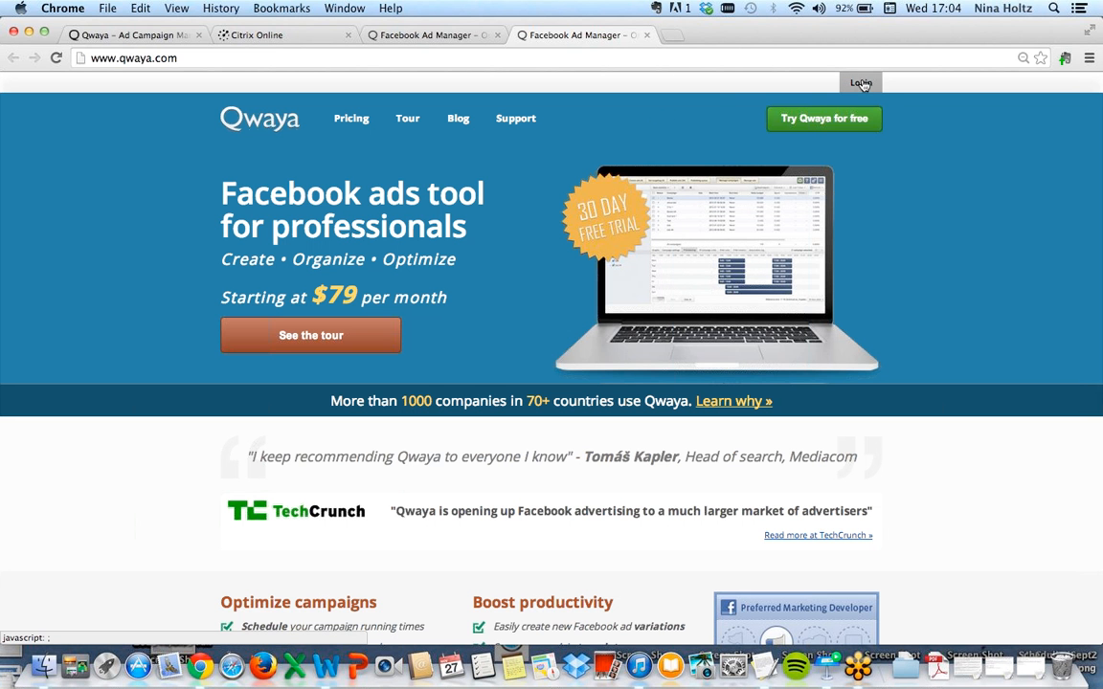
{"action": "left_click", "coordinate": [863, 85]}
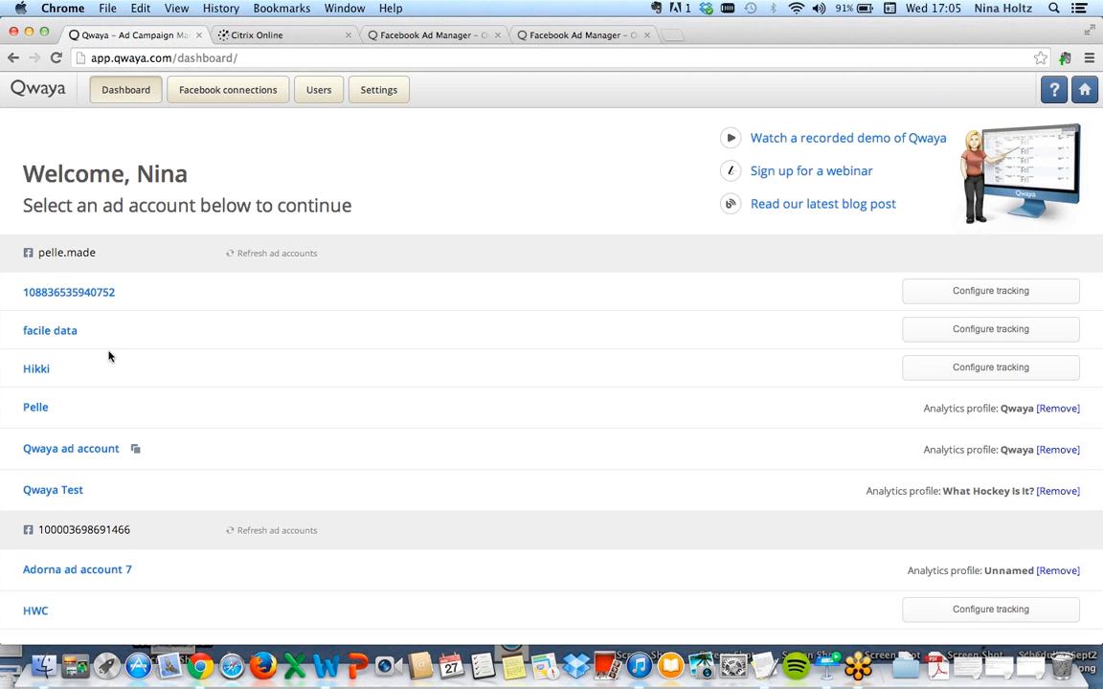
Look through the dashboard's ad account list, the Facebook connections, the users and the profile settings.
{"action": "scroll", "coordinate": [220, 402], "scroll_direction": "down", "scroll_amount": 1}
{"action": "scroll", "coordinate": [219, 404], "scroll_direction": "down", "scroll_amount": 1}
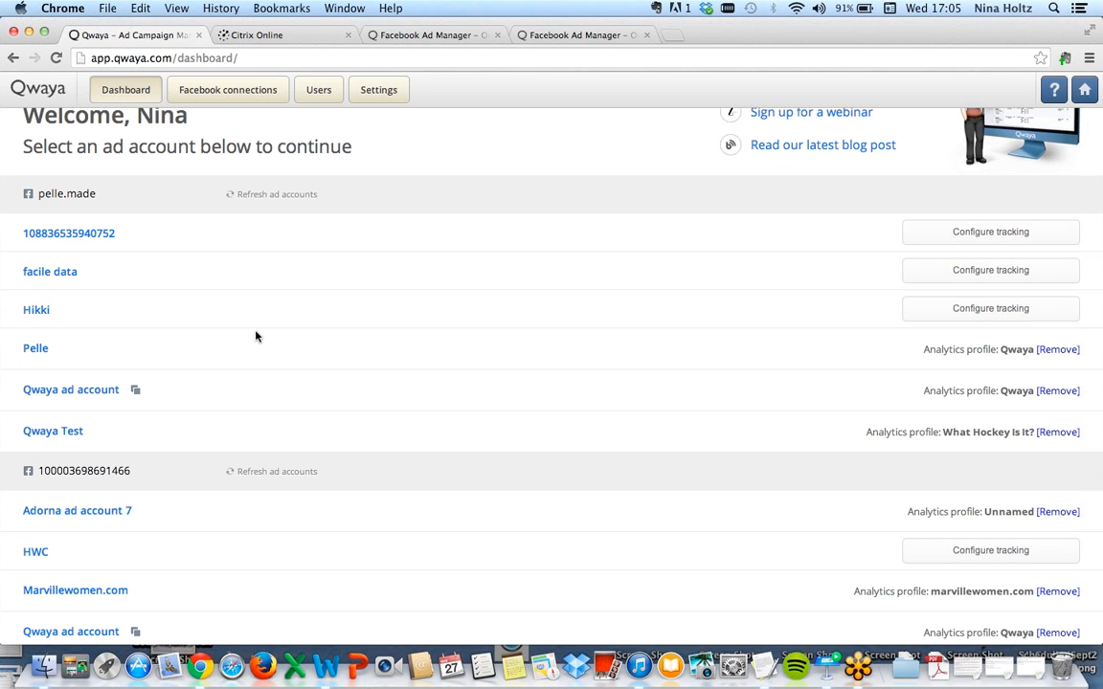
{"action": "scroll", "coordinate": [255, 336], "scroll_direction": "up", "scroll_amount": 1}
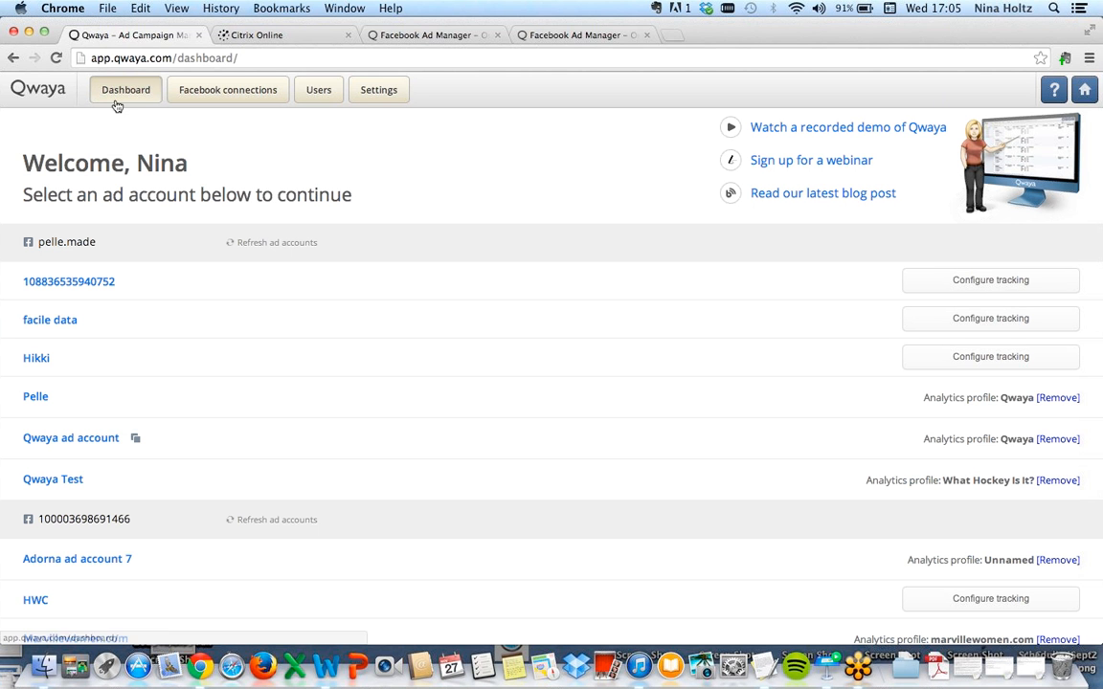
{"action": "left_click", "coordinate": [215, 96]}
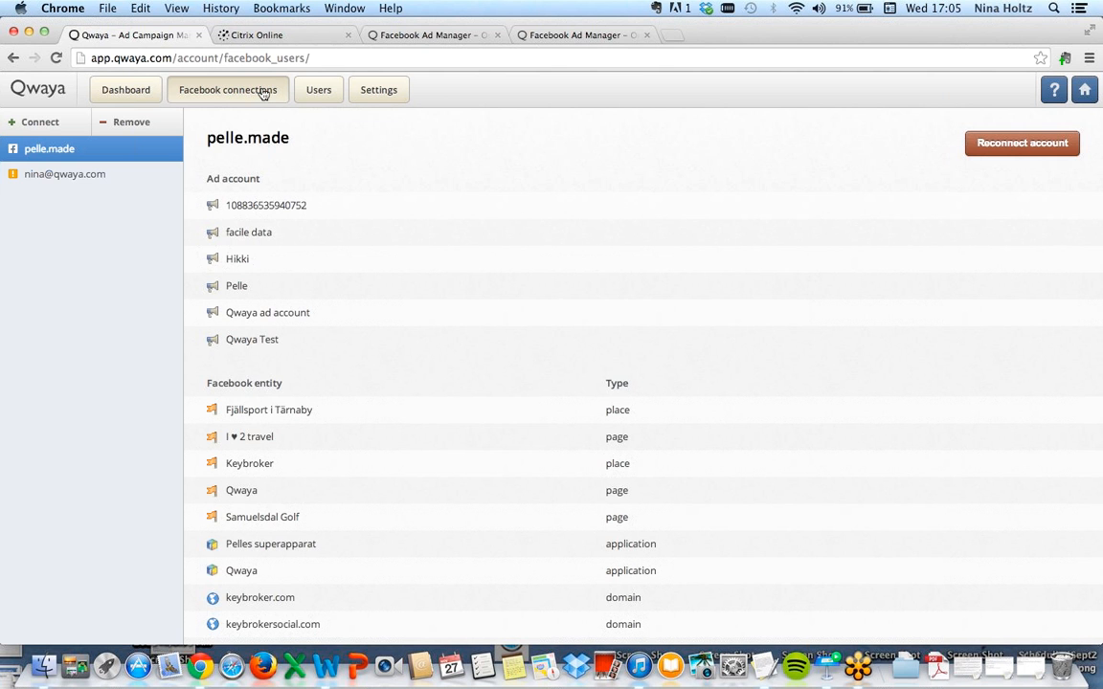
{"action": "left_click", "coordinate": [323, 92]}
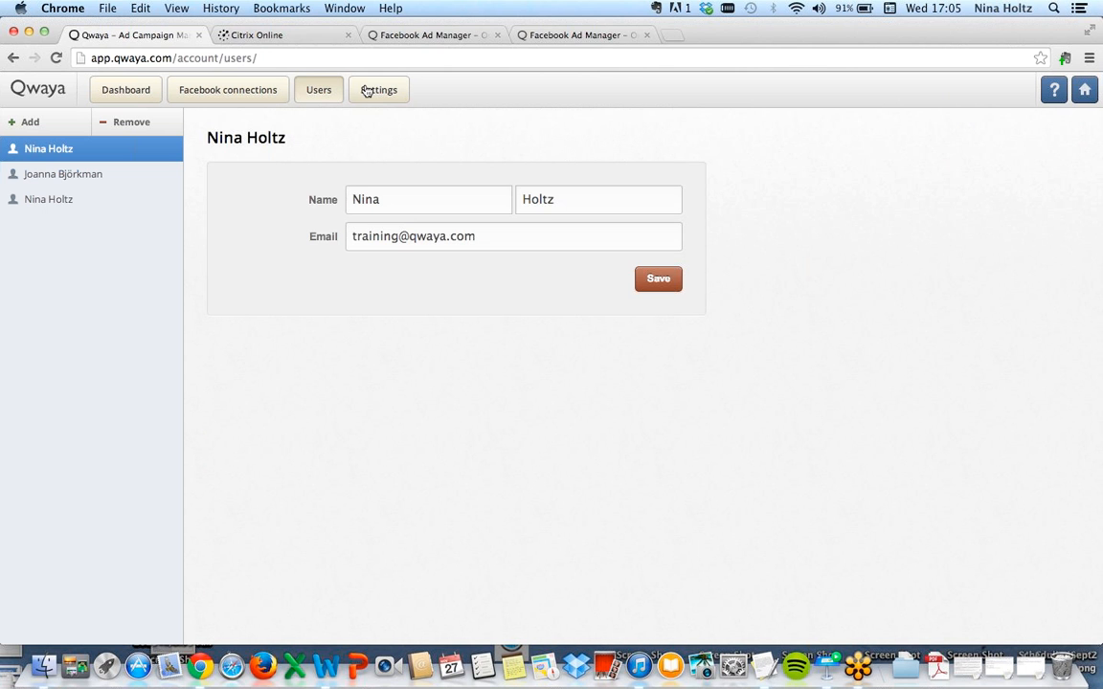
{"action": "left_click", "coordinate": [372, 90]}
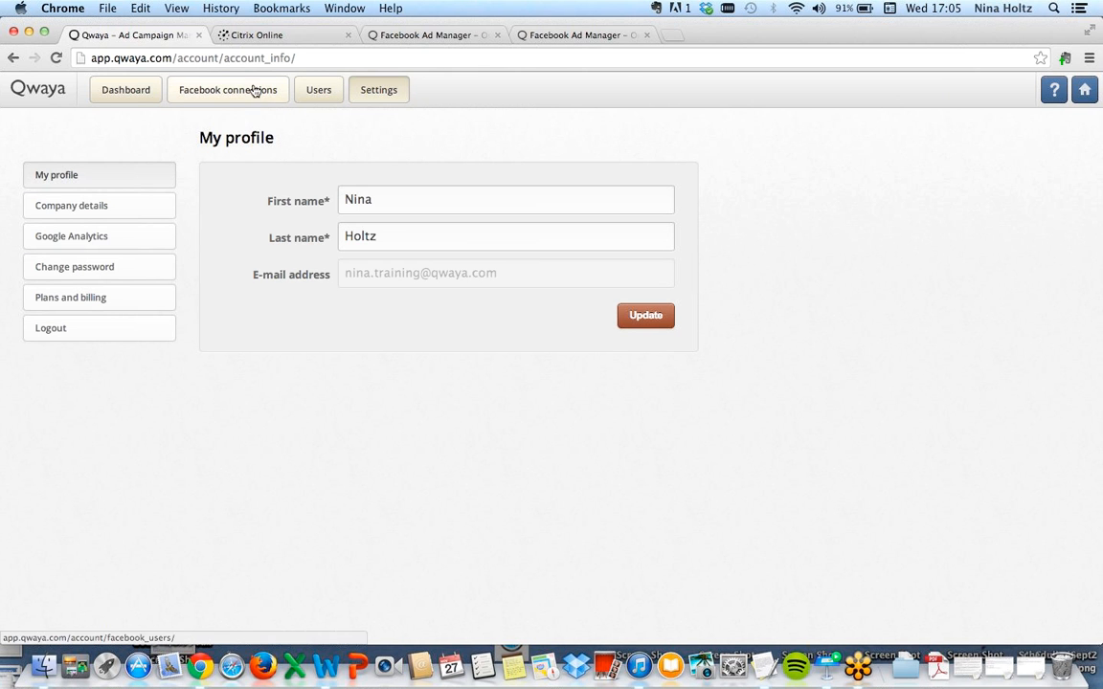
Return to the dashboard, open the Marvillewomen.com ad account and go to its ad creation page.
{"action": "left_click", "coordinate": [133, 90]}
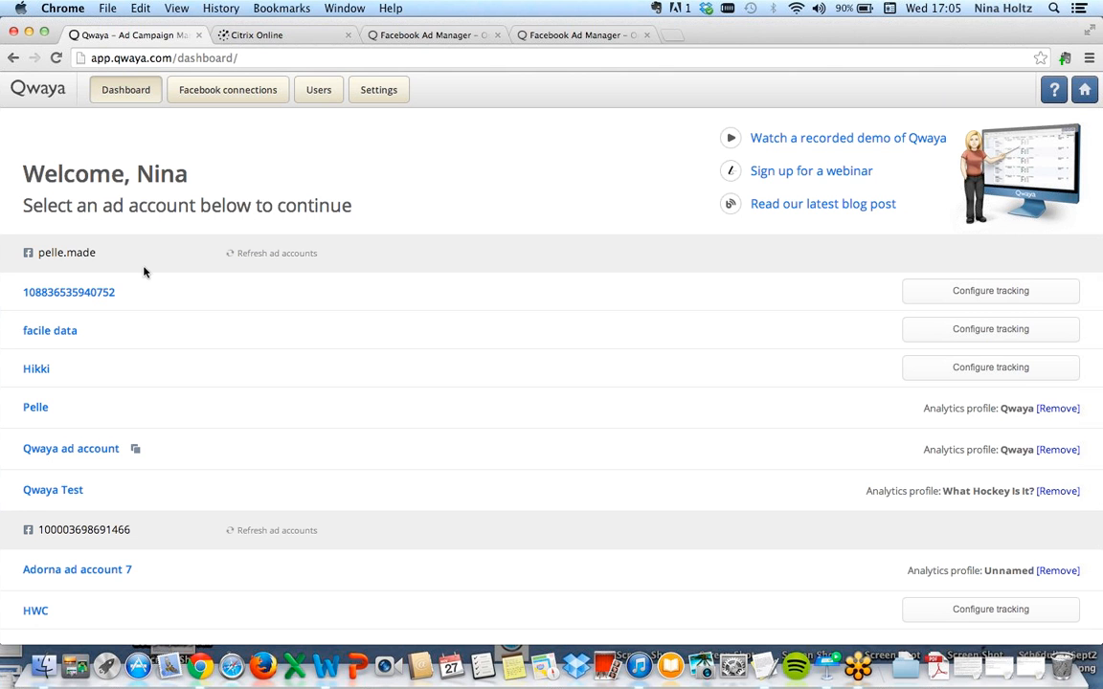
{"action": "scroll", "coordinate": [280, 271], "scroll_direction": "down", "scroll_amount": 2}
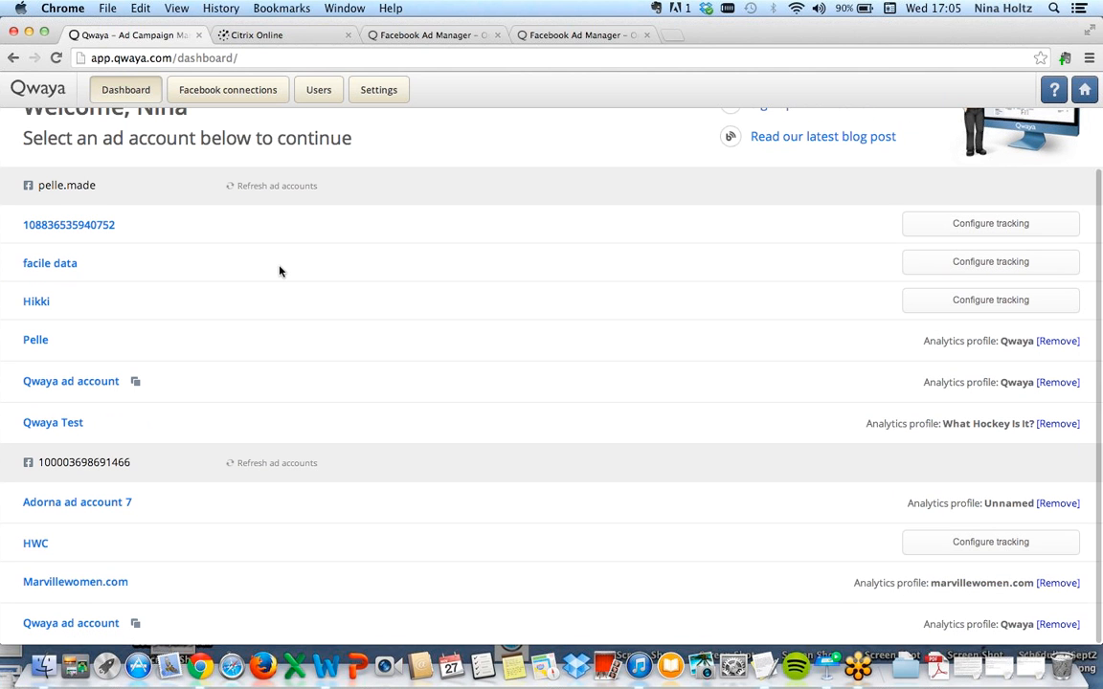
{"action": "left_click", "coordinate": [84, 591]}
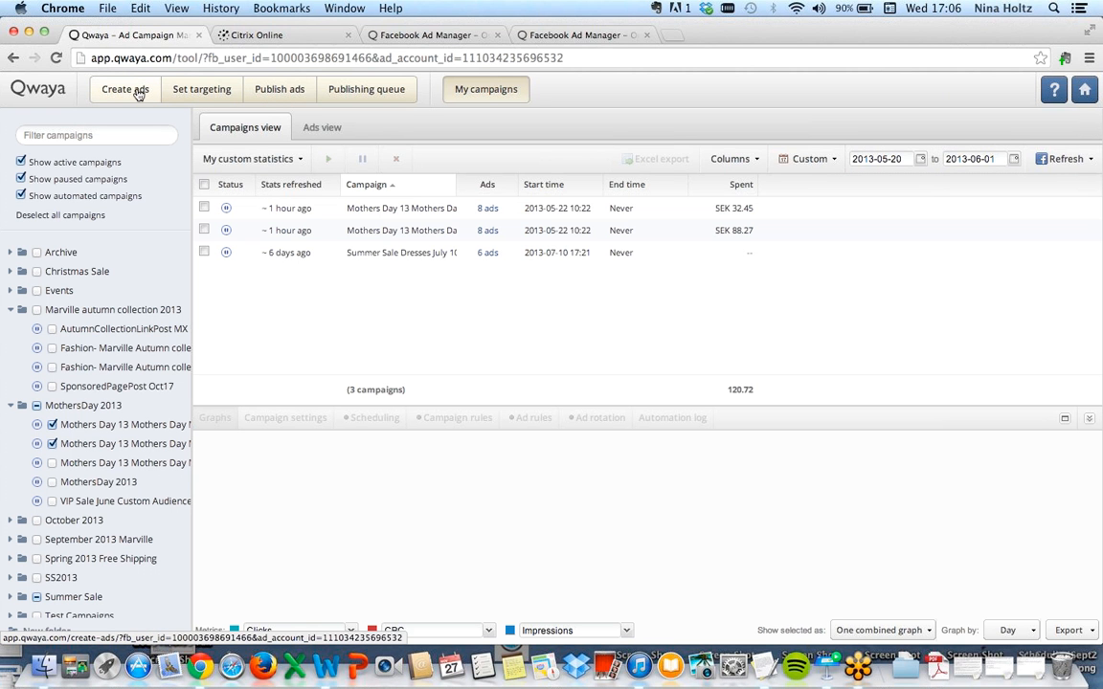
{"action": "left_click", "coordinate": [138, 92]}
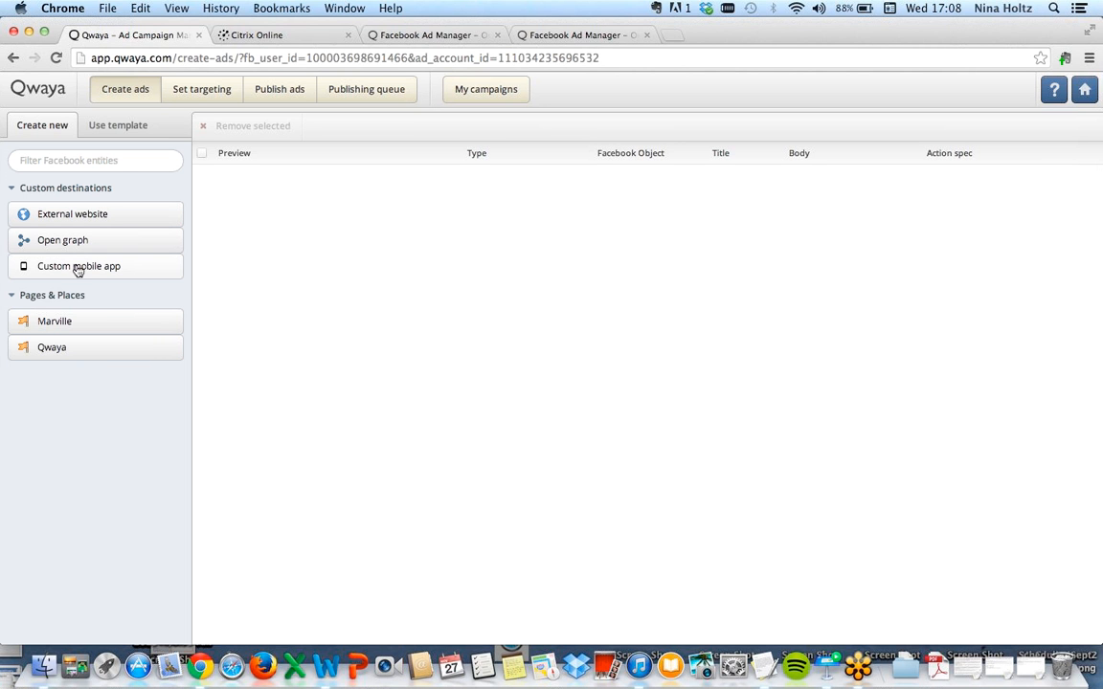
Open ad creation for the Marville page and examine the Page like ad and Page post ad formats.
{"action": "left_click", "coordinate": [115, 329]}
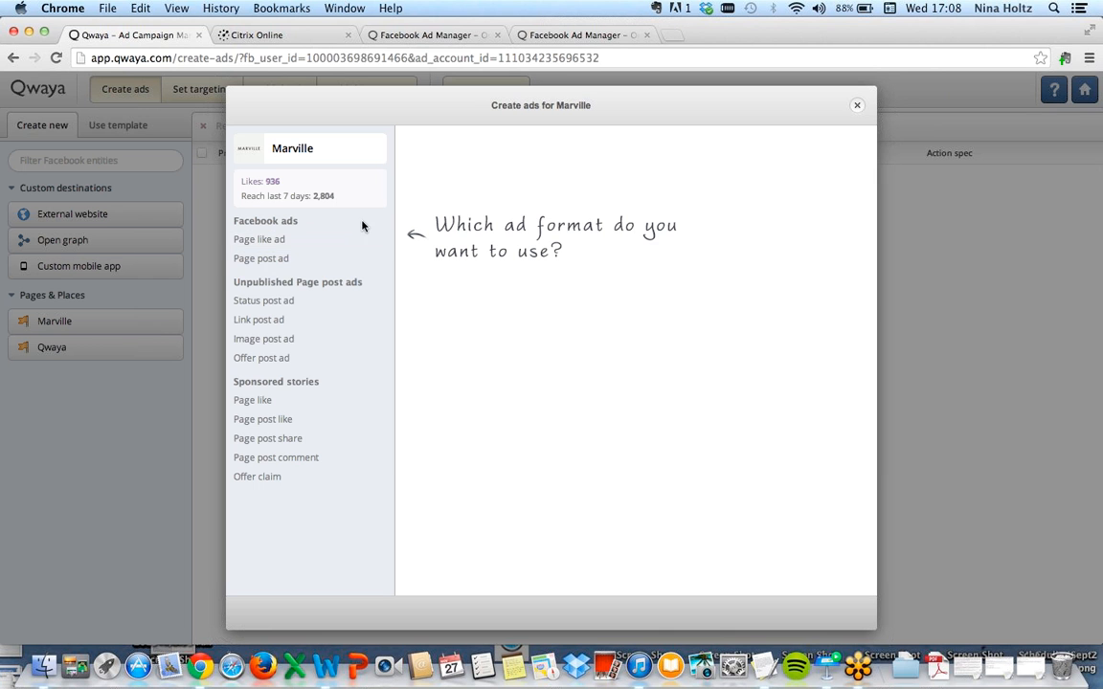
{"action": "left_click", "coordinate": [289, 244]}
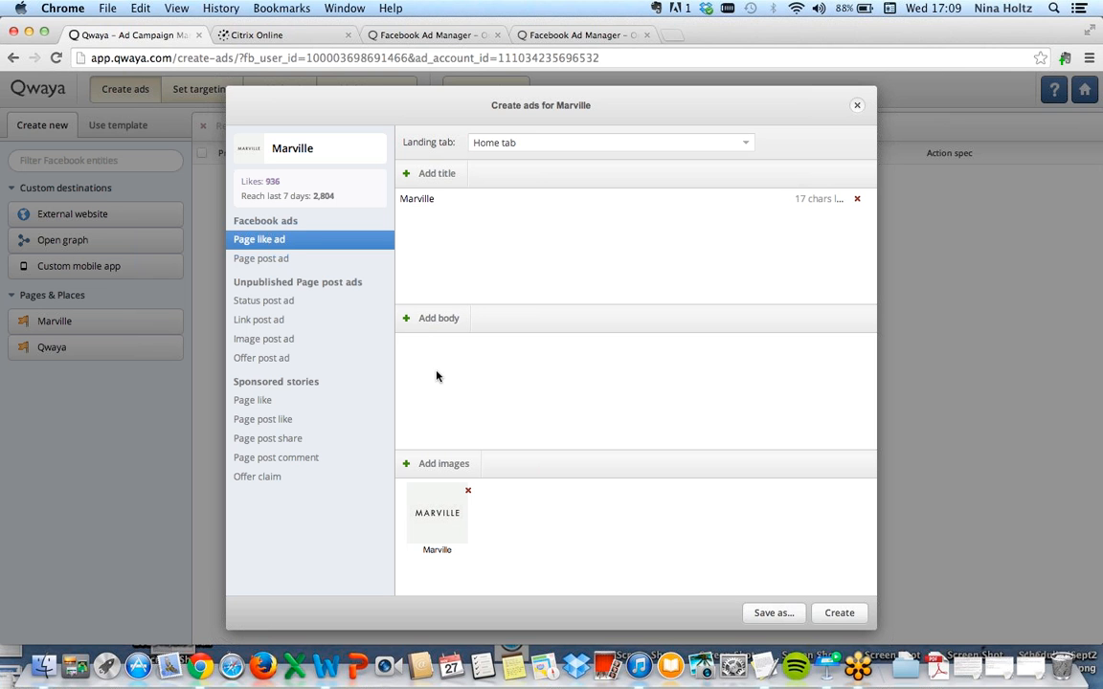
{"action": "left_click", "coordinate": [284, 267]}
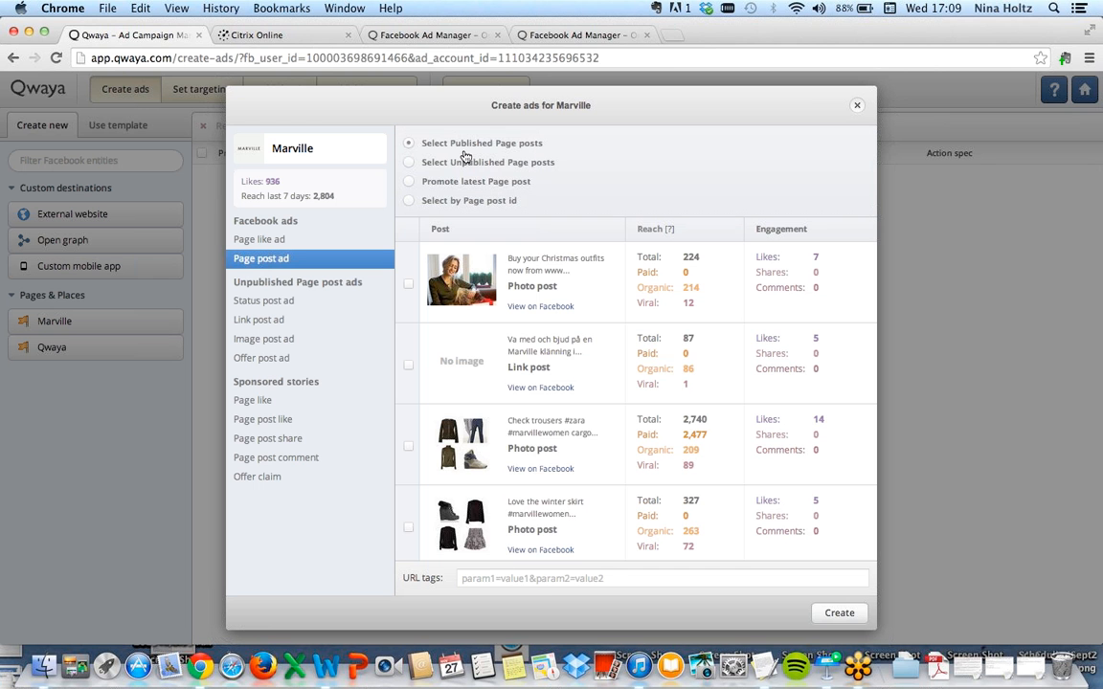
Examine the post source options: unpublished posts, published posts, latest Page post and selection by Page post id.
{"action": "left_click", "coordinate": [409, 167]}
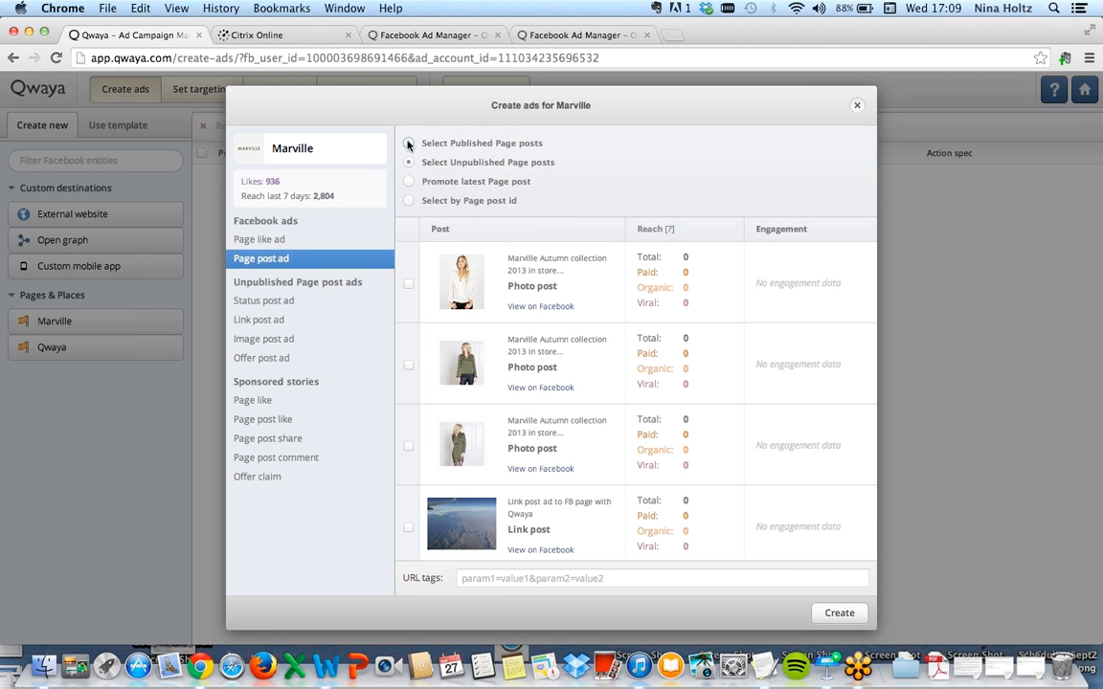
{"action": "left_click", "coordinate": [409, 144]}
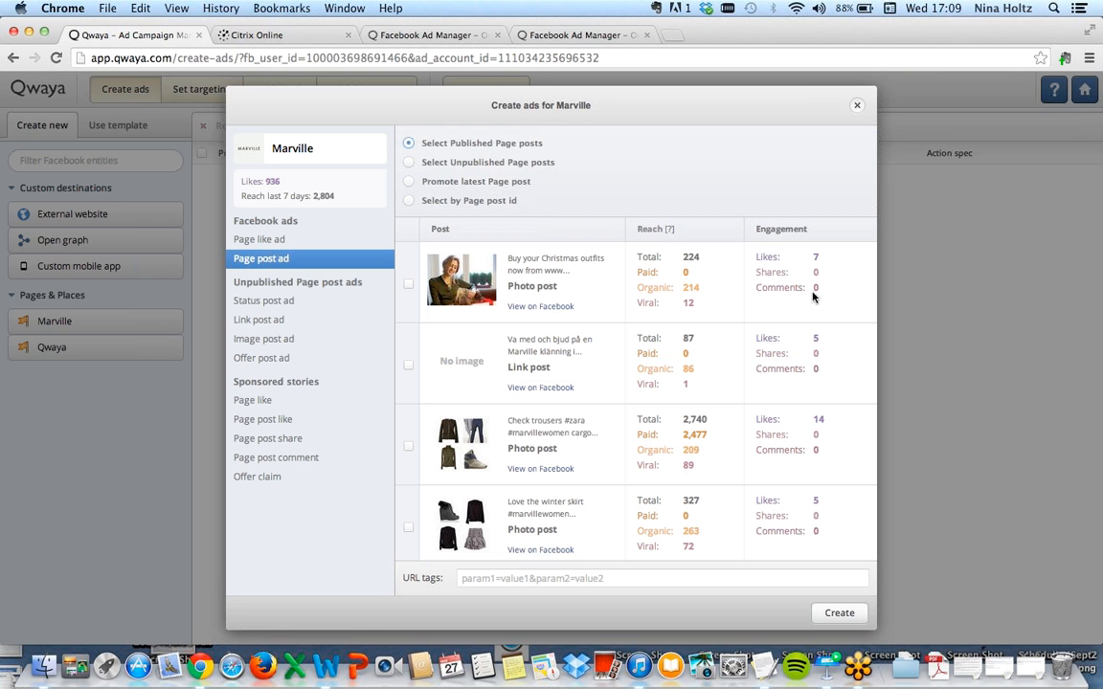
{"action": "left_click", "coordinate": [409, 182]}
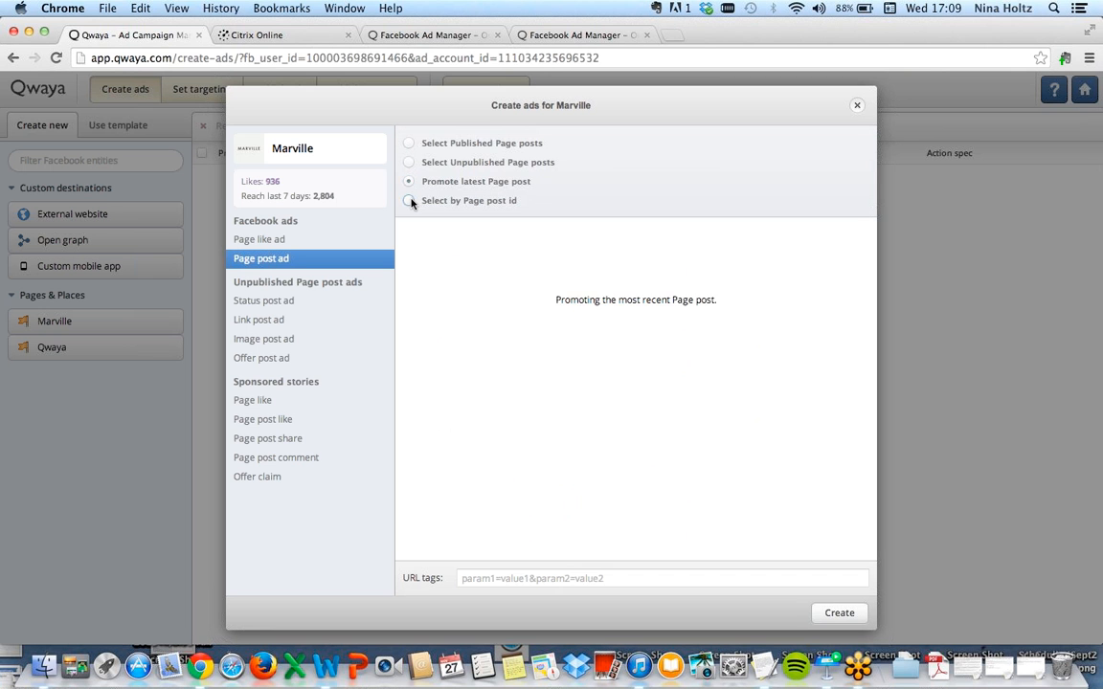
{"action": "left_click", "coordinate": [410, 201]}
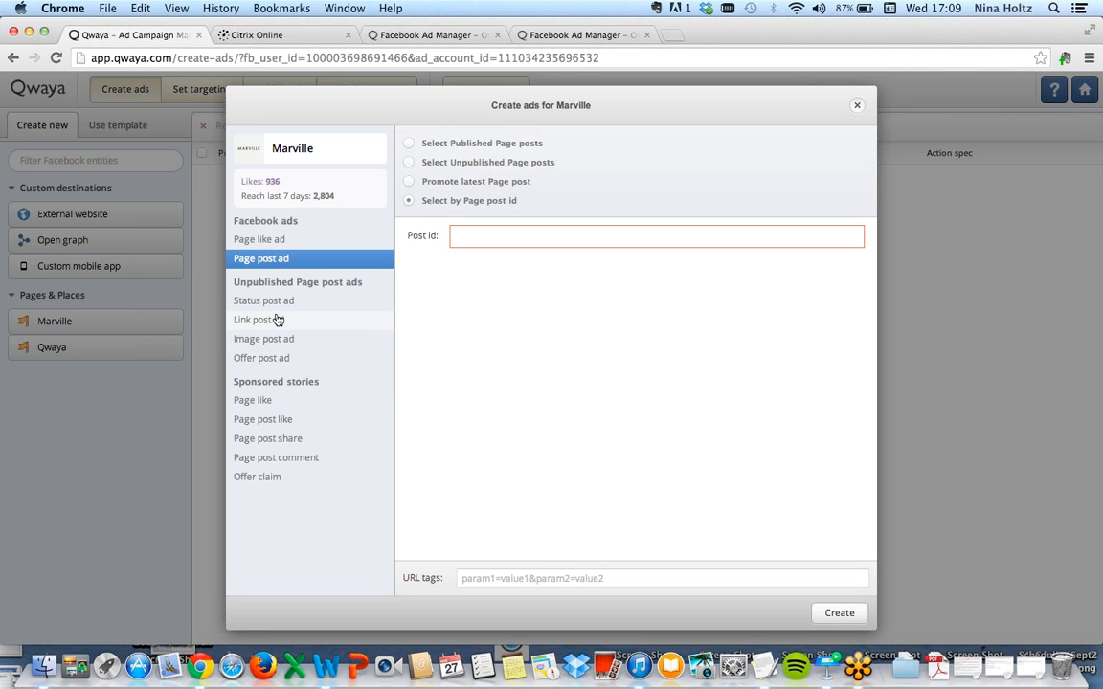
{"action": "left_click", "coordinate": [278, 320]}
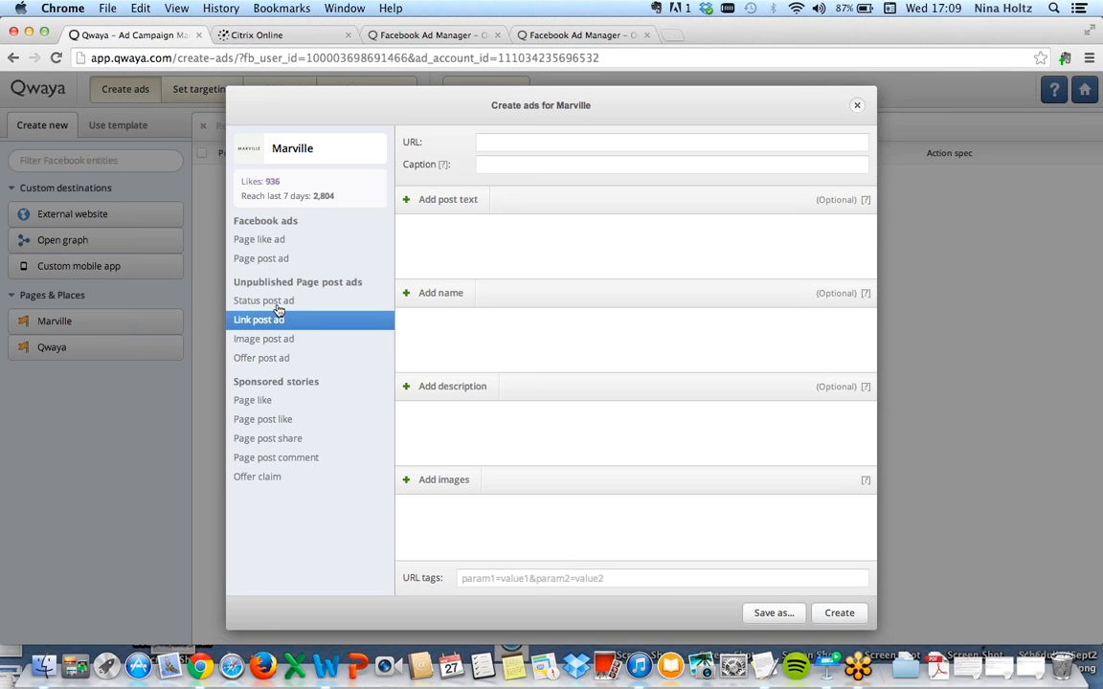
{"action": "left_click", "coordinate": [507, 141]}
{"action": "type", "text": "w"}
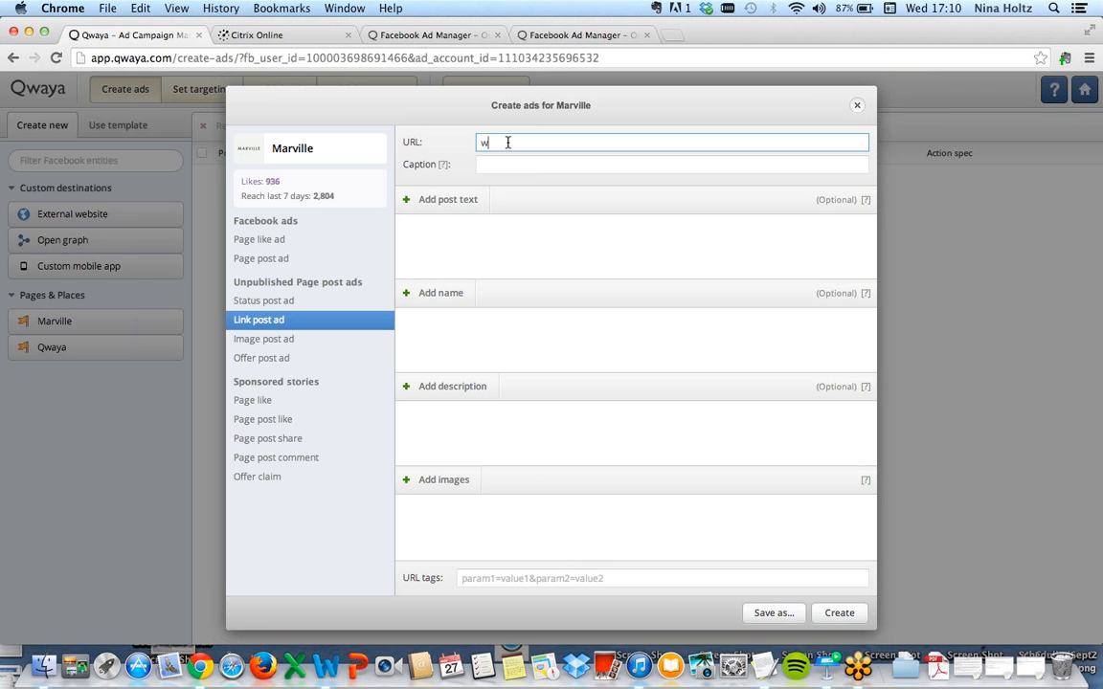
{"action": "type", "text": "ww.marvillewomen.com"}
{"action": "left_click", "coordinate": [530, 167]}
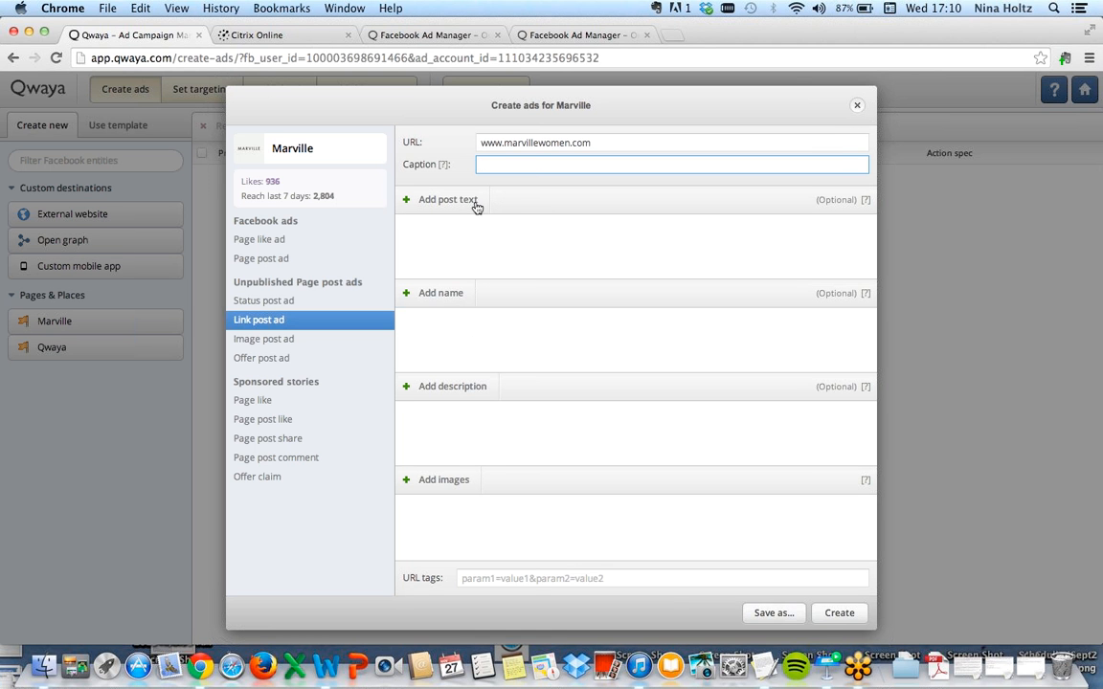
Discard the link post entries, examine the Image post ad, Offer post ad and Page like story formats, and close the ad form.
{"action": "mouse_move", "coordinate": [445, 165]}
{"action": "mouse_move", "coordinate": [866, 201]}
{"action": "left_click", "coordinate": [295, 340]}
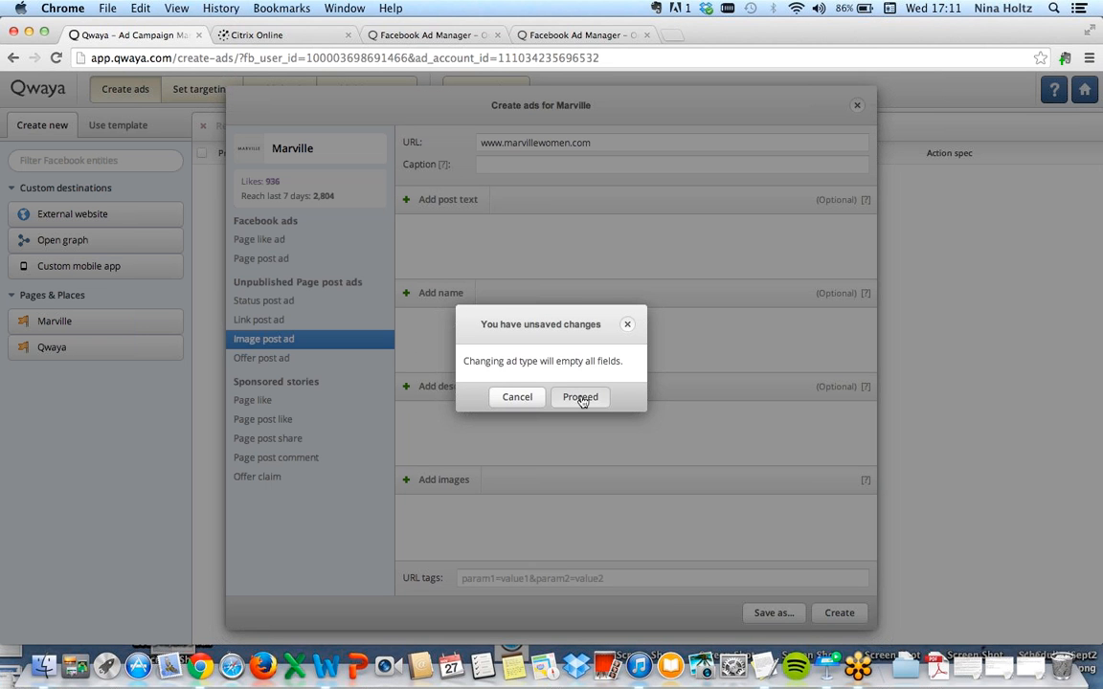
{"action": "left_click", "coordinate": [581, 398]}
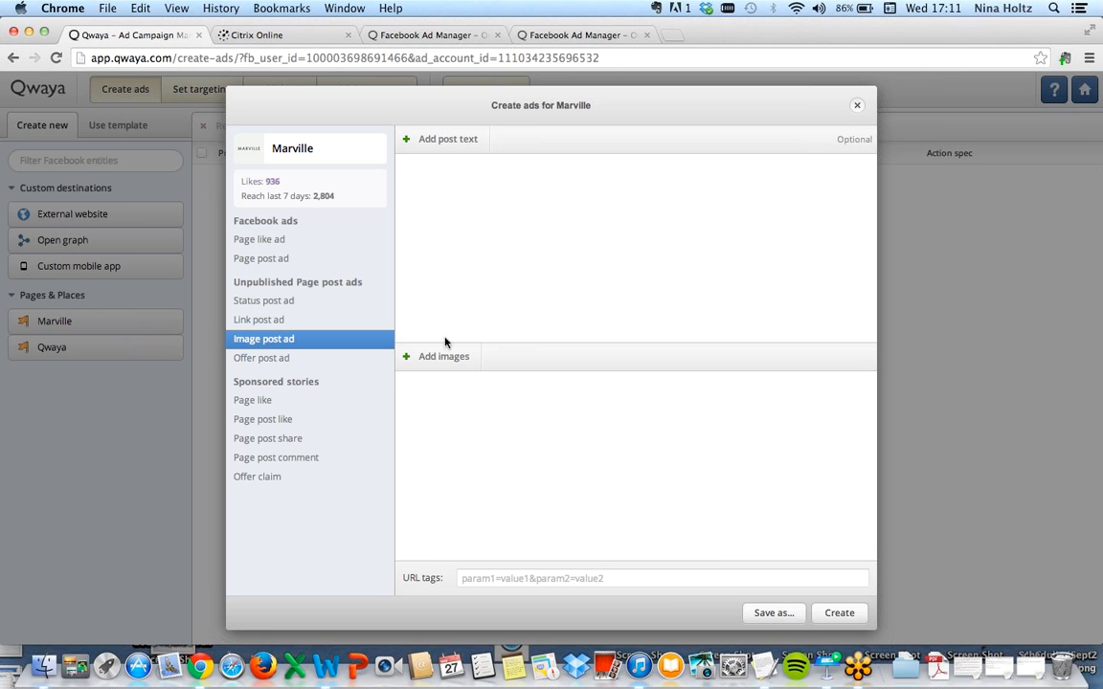
{"action": "left_click", "coordinate": [297, 360]}
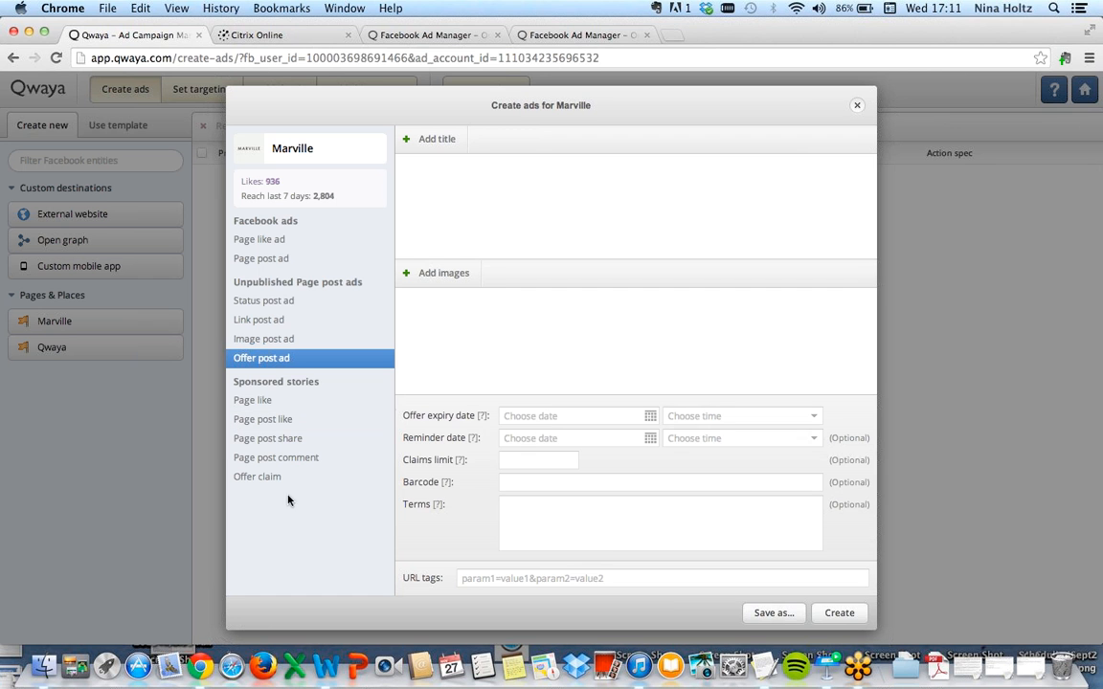
{"action": "left_click", "coordinate": [264, 403]}
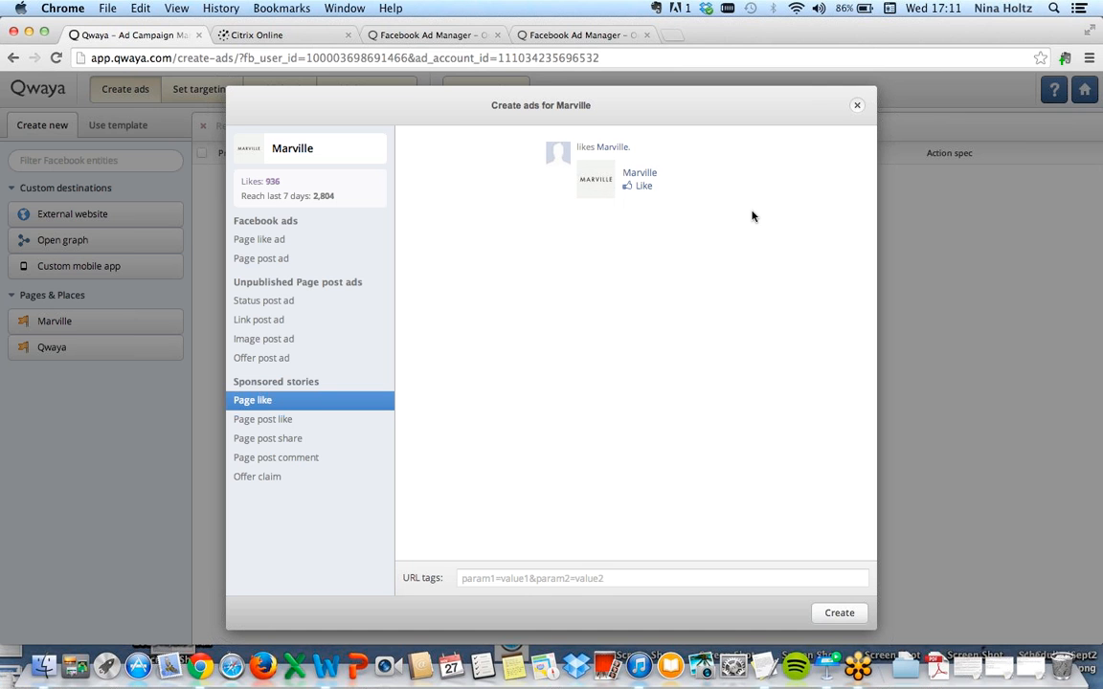
{"action": "left_click", "coordinate": [857, 106]}
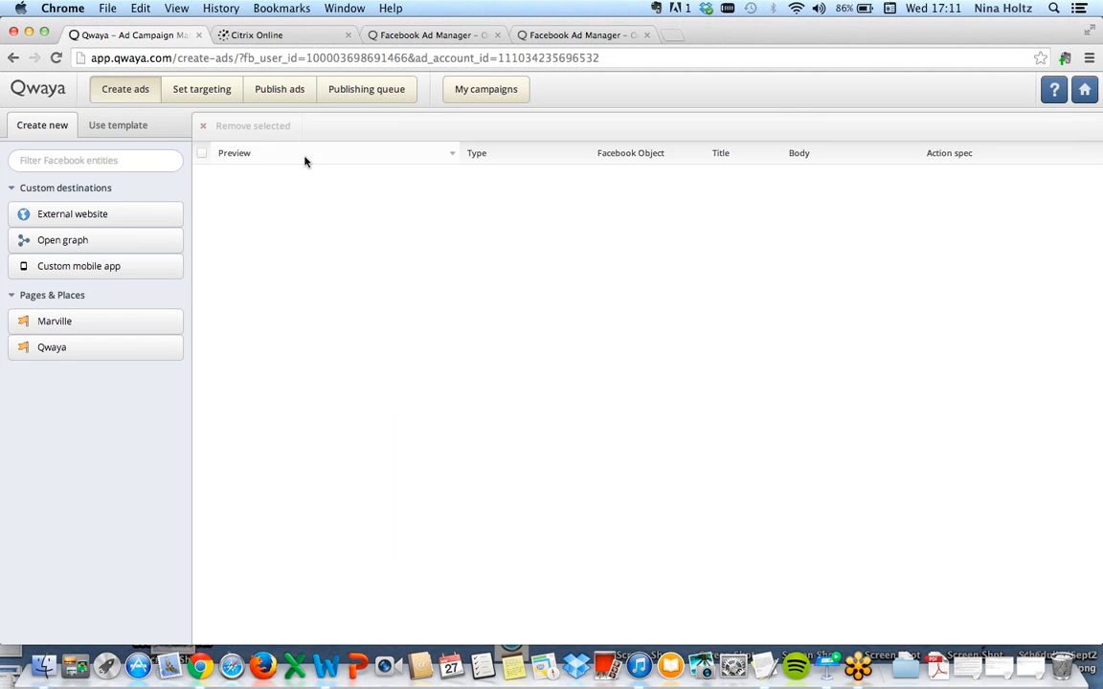
Examine the Domain ad format for an external website and close it without creating an ad.
{"action": "left_click", "coordinate": [111, 214]}
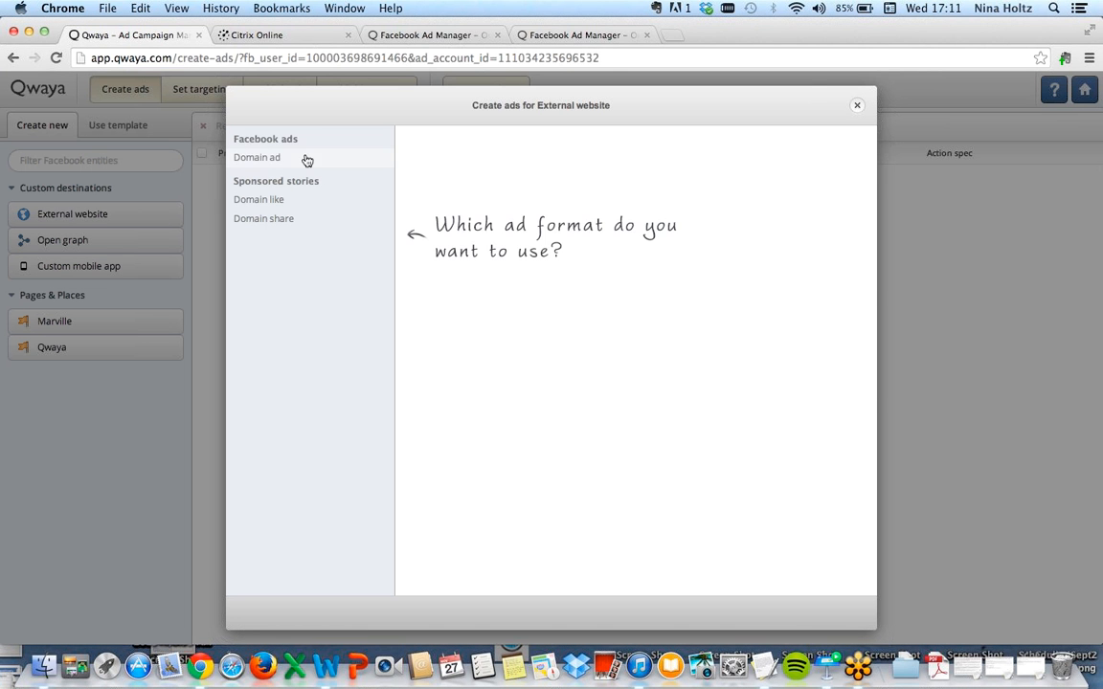
{"action": "left_click", "coordinate": [306, 159]}
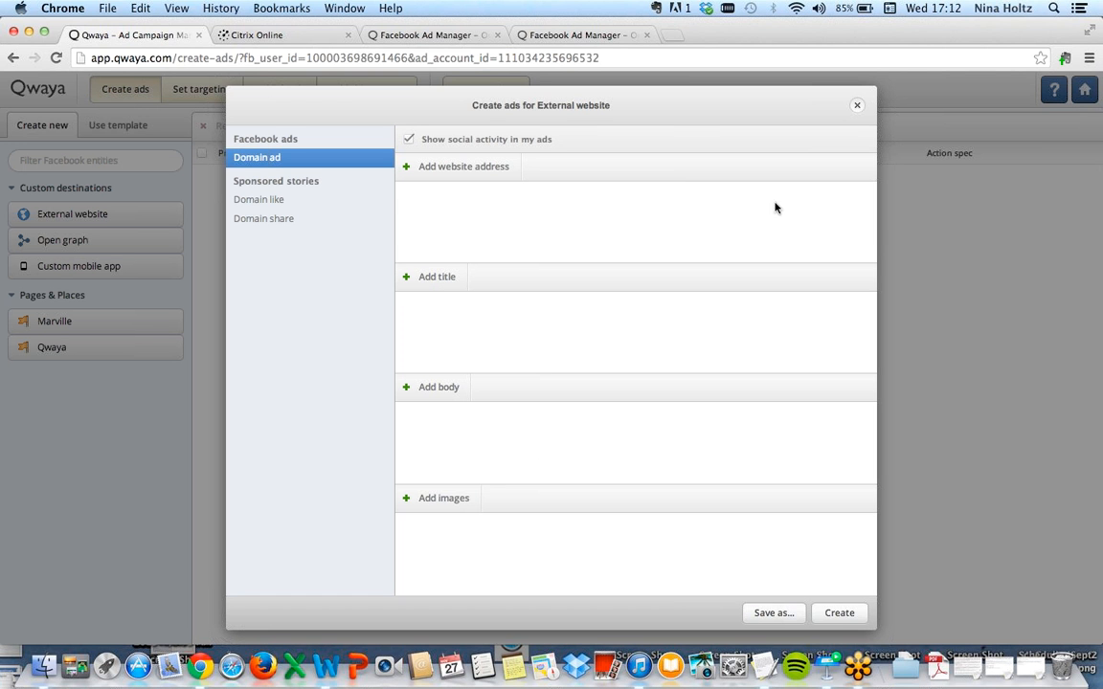
{"action": "left_click", "coordinate": [858, 107]}
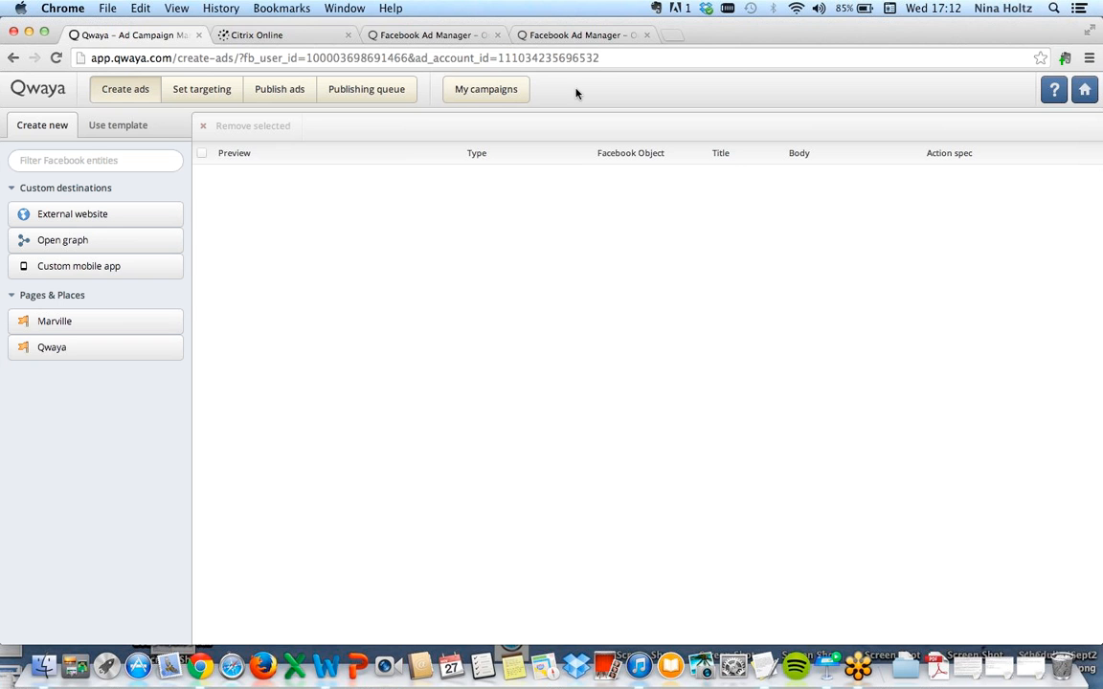
Create ads from the "Link Post - Tired of your wardrobe?" template in the Marville Autumn 2013 folder.
{"action": "left_click", "coordinate": [117, 129]}
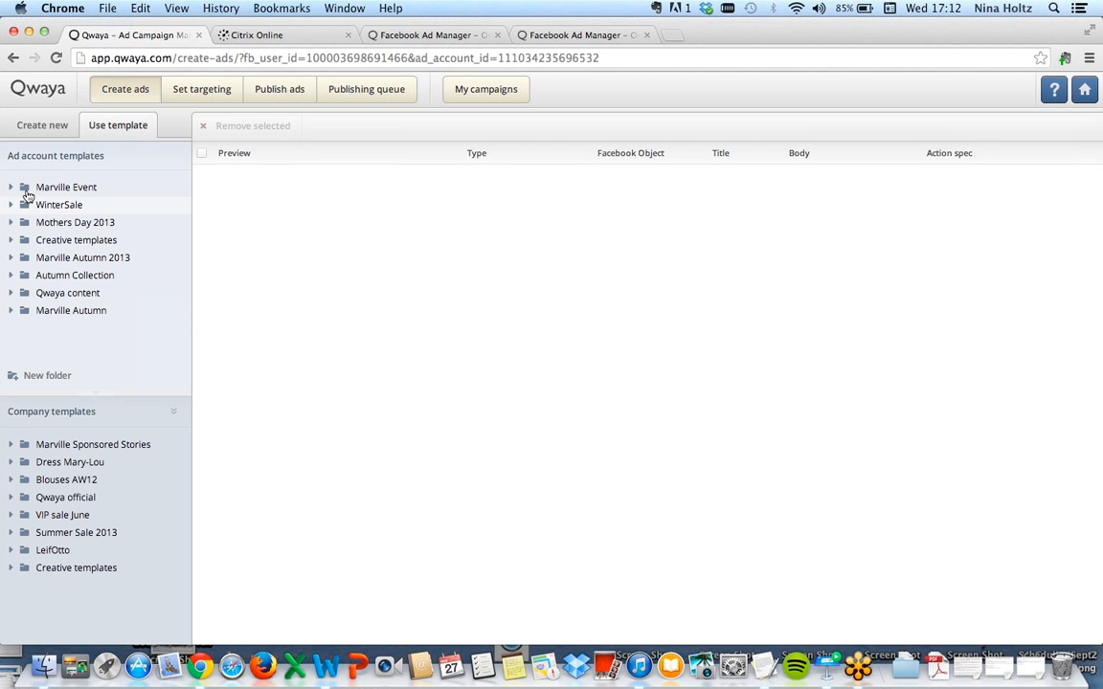
{"action": "left_click", "coordinate": [11, 259]}
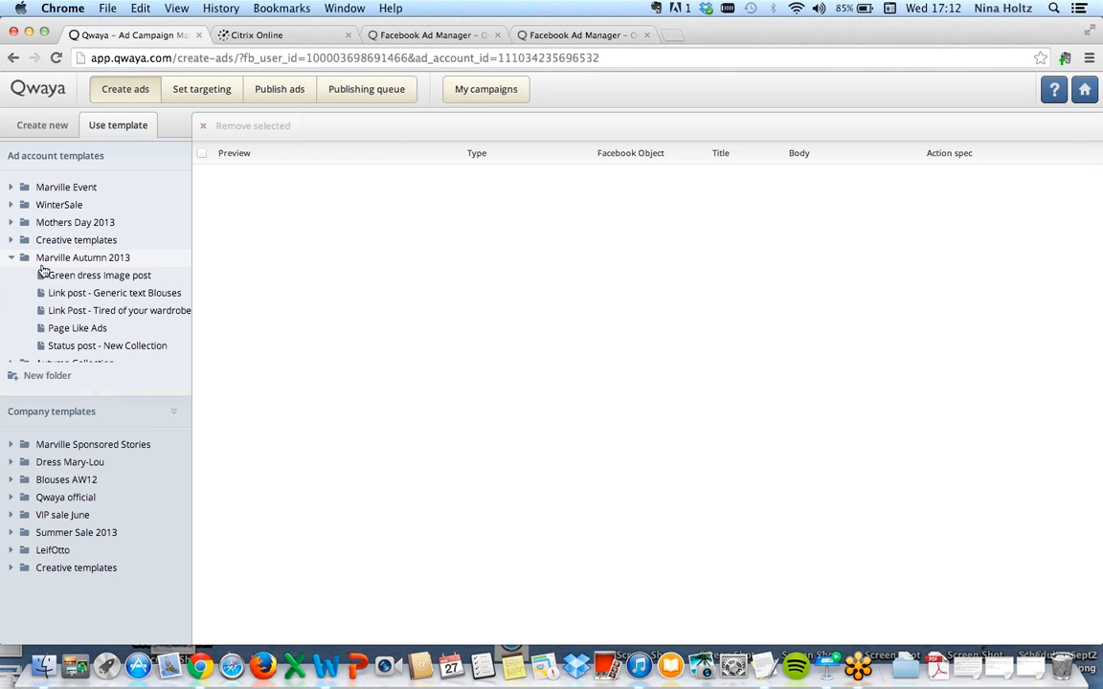
{"action": "scroll", "coordinate": [152, 287], "scroll_direction": "down", "scroll_amount": 1}
{"action": "scroll", "coordinate": [152, 287], "scroll_direction": "down", "scroll_amount": 2}
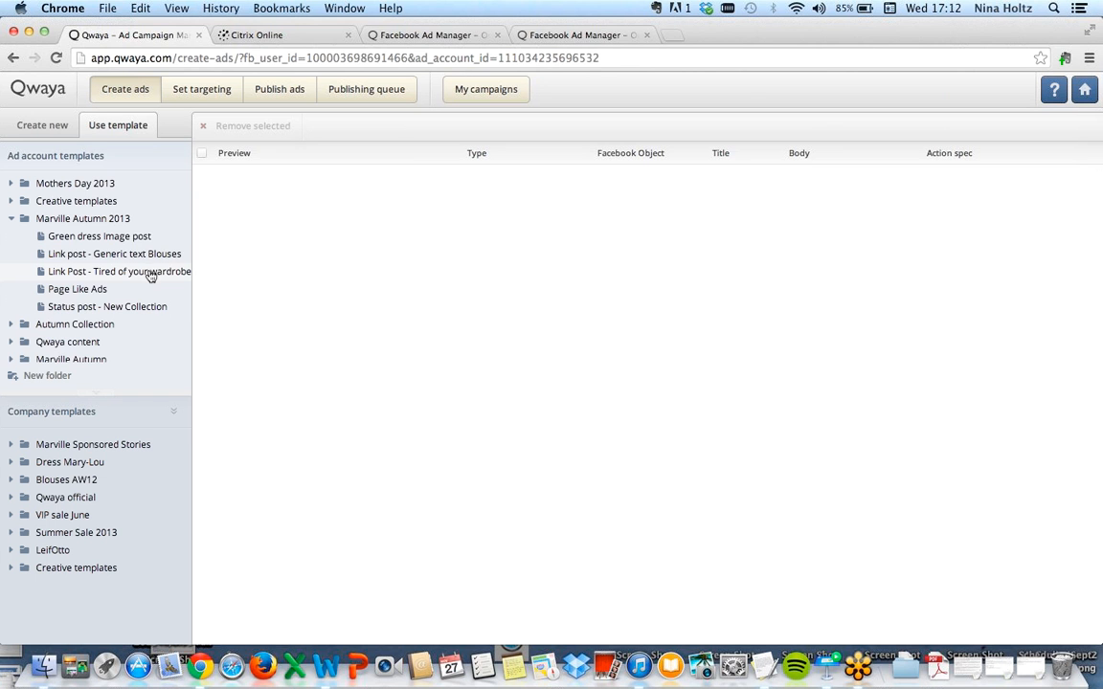
{"action": "scroll", "coordinate": [148, 275], "scroll_direction": "up", "scroll_amount": 2}
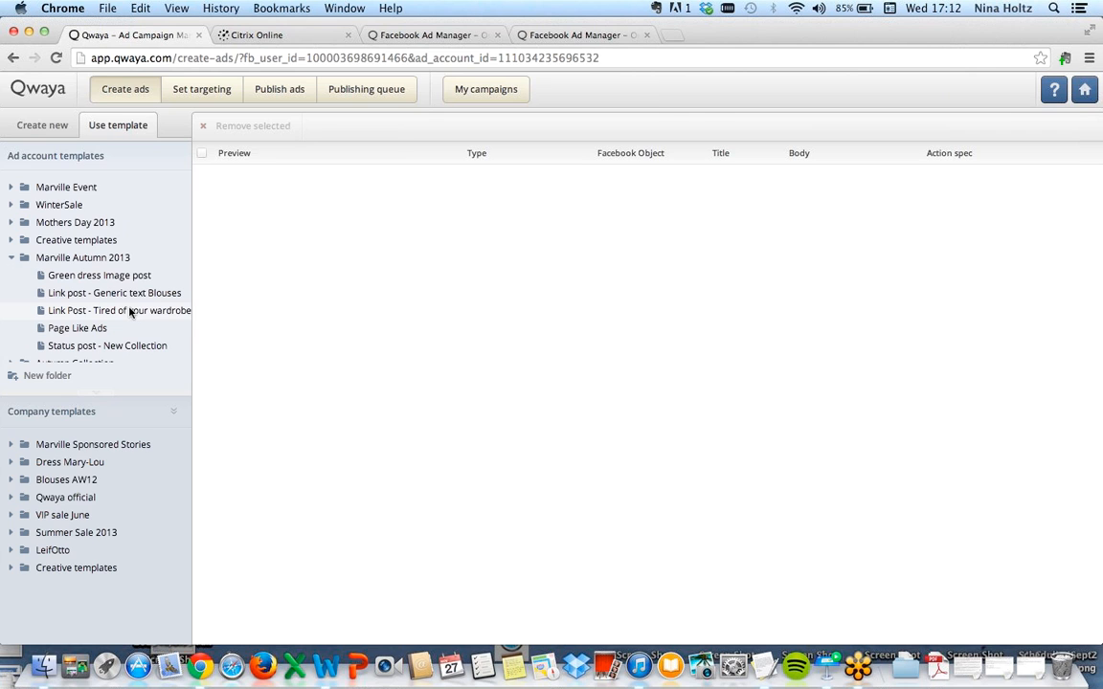
{"action": "left_click", "coordinate": [131, 312]}
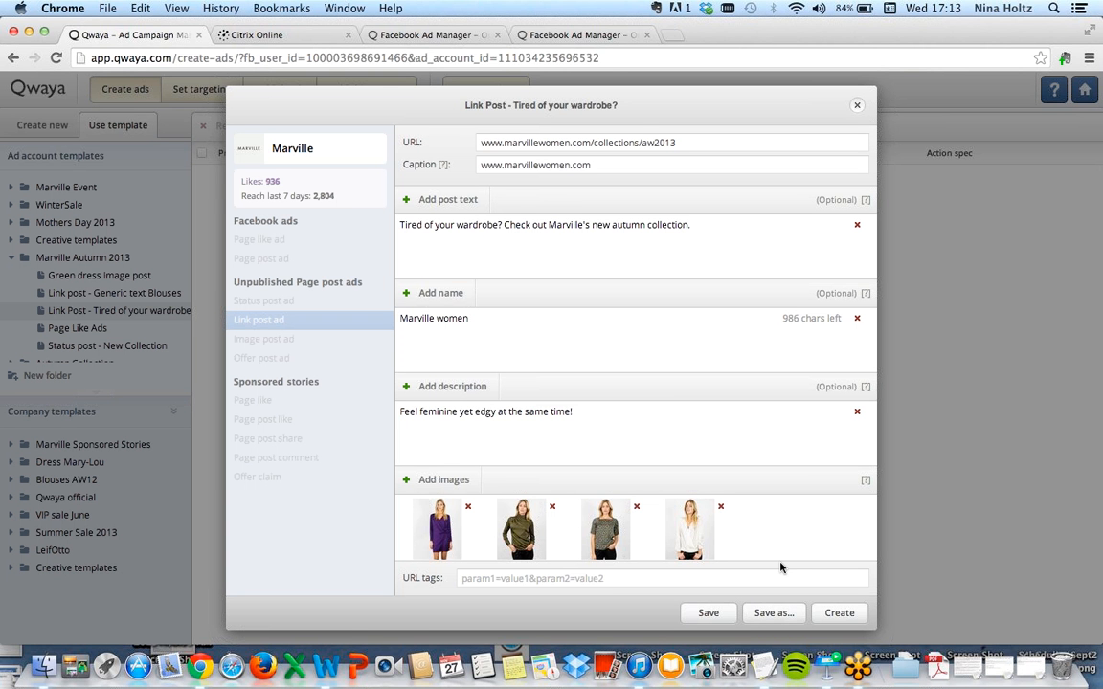
{"action": "left_click", "coordinate": [843, 614]}
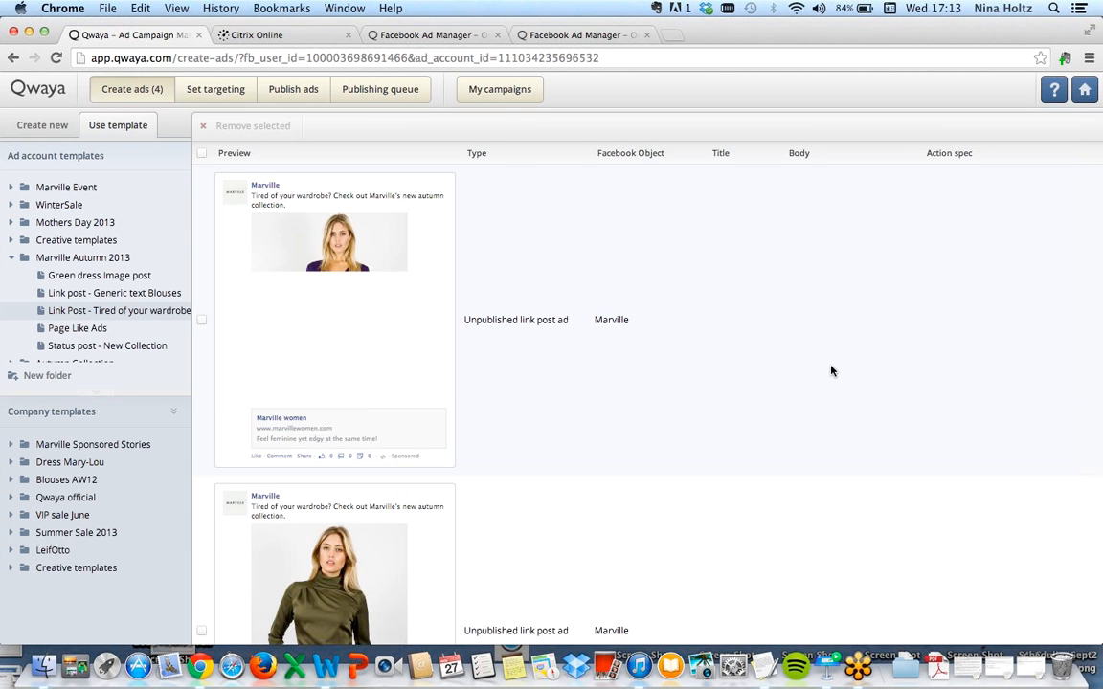
Review the created link post ad previews and the contents of the "Link Post - Tired of your wardrobe?" template, closing it unchanged.
{"action": "scroll", "coordinate": [830, 369], "scroll_direction": "down", "scroll_amount": 5}
{"action": "scroll", "coordinate": [831, 370], "scroll_direction": "down", "scroll_amount": 8}
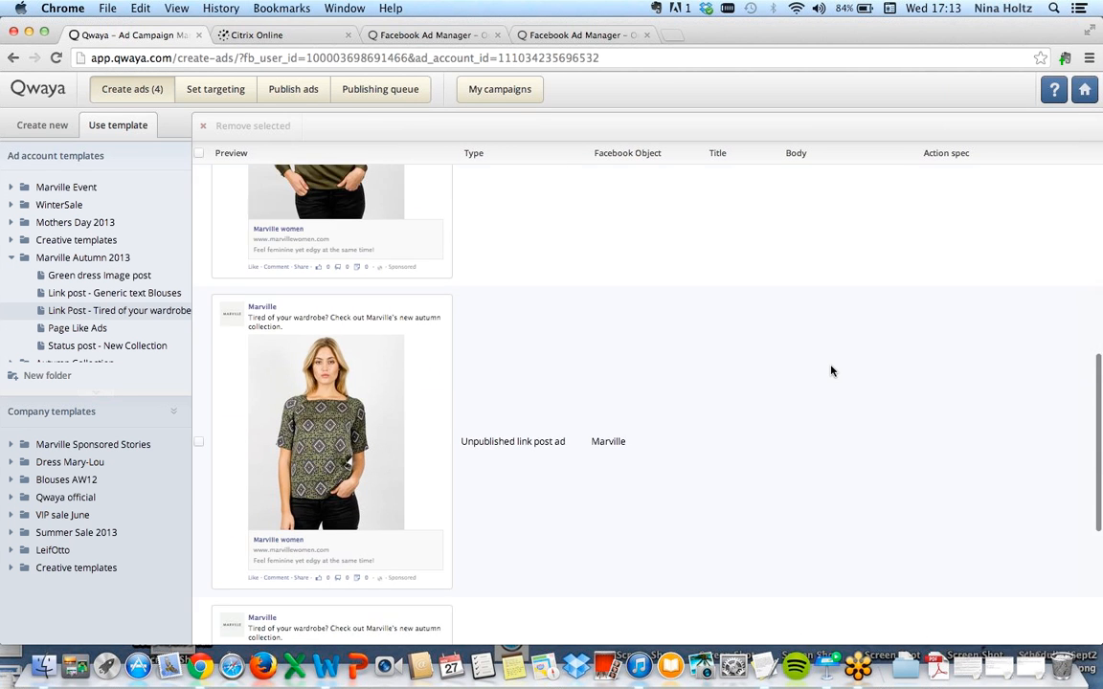
{"action": "scroll", "coordinate": [831, 370], "scroll_direction": "up", "scroll_amount": 10}
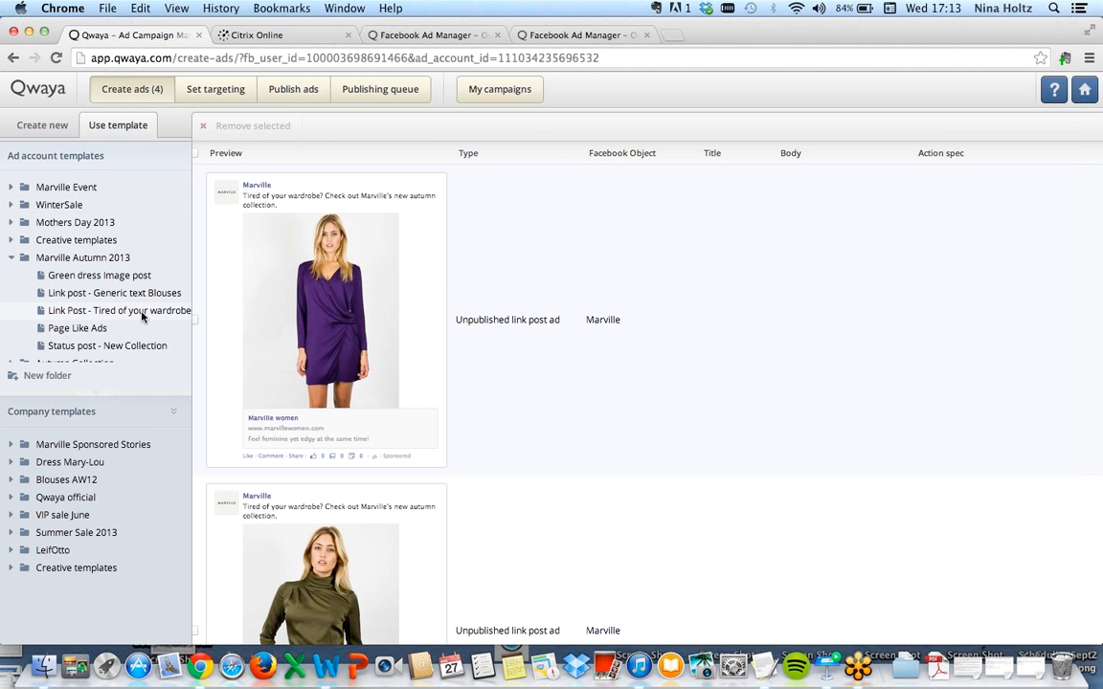
{"action": "double_click", "coordinate": [142, 316]}
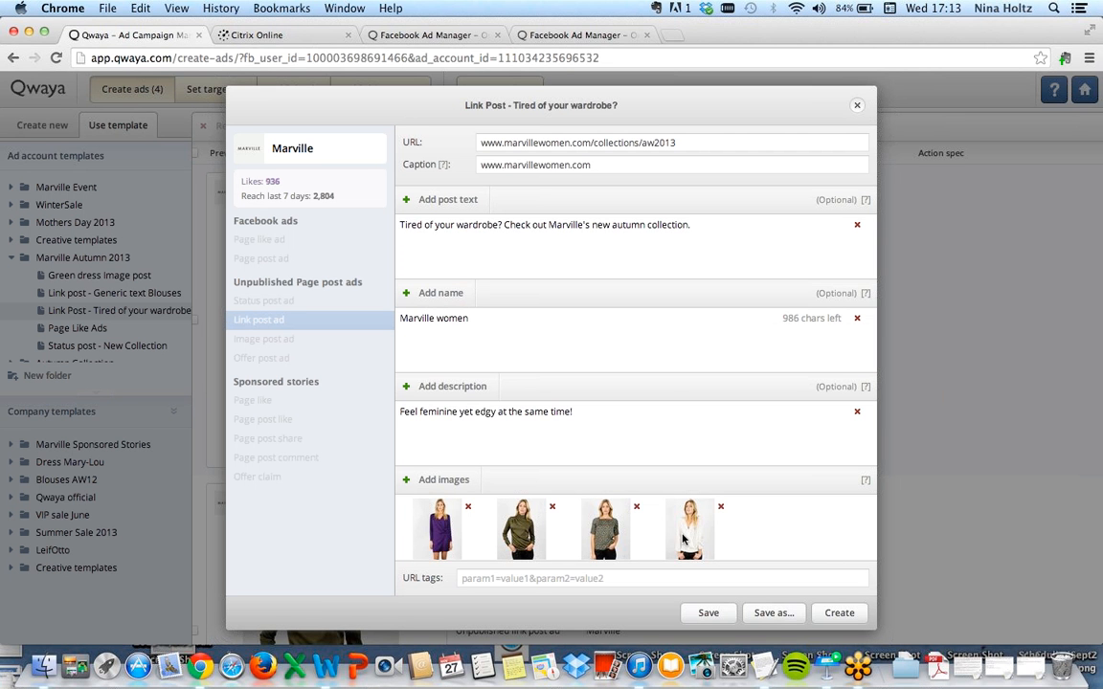
{"action": "left_click", "coordinate": [858, 108]}
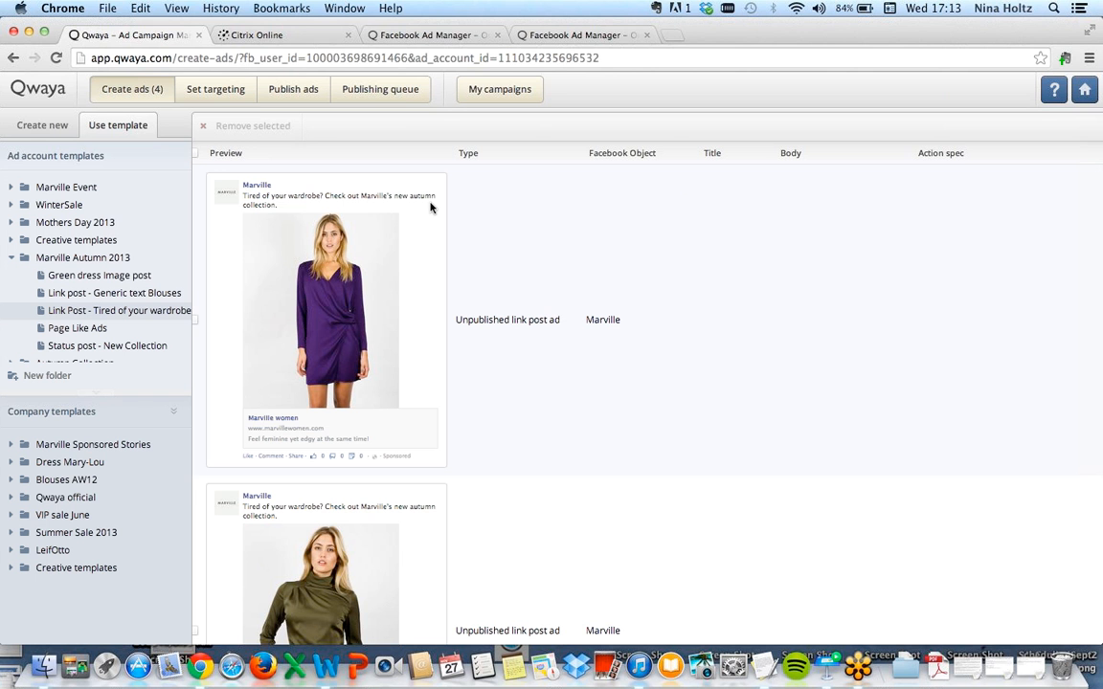
Open the DeskopFashionNotFans targeting template in the Marville Autumn 2013 folder and review its location, age, interest and connection settings.
{"action": "left_click", "coordinate": [208, 92]}
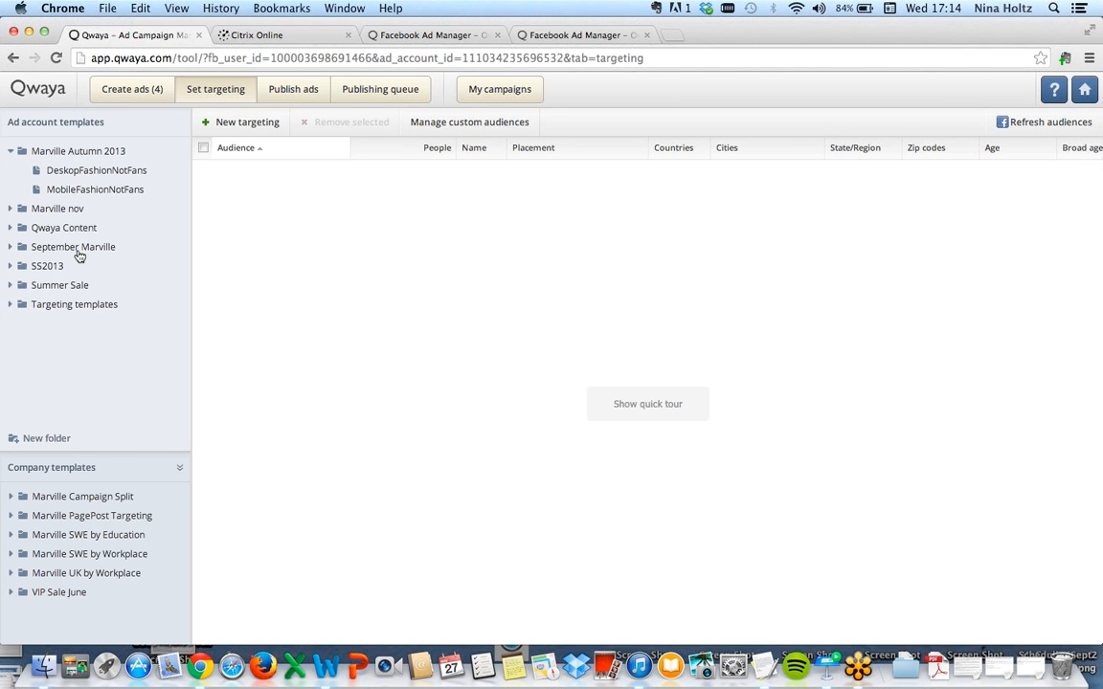
{"action": "left_click", "coordinate": [105, 178]}
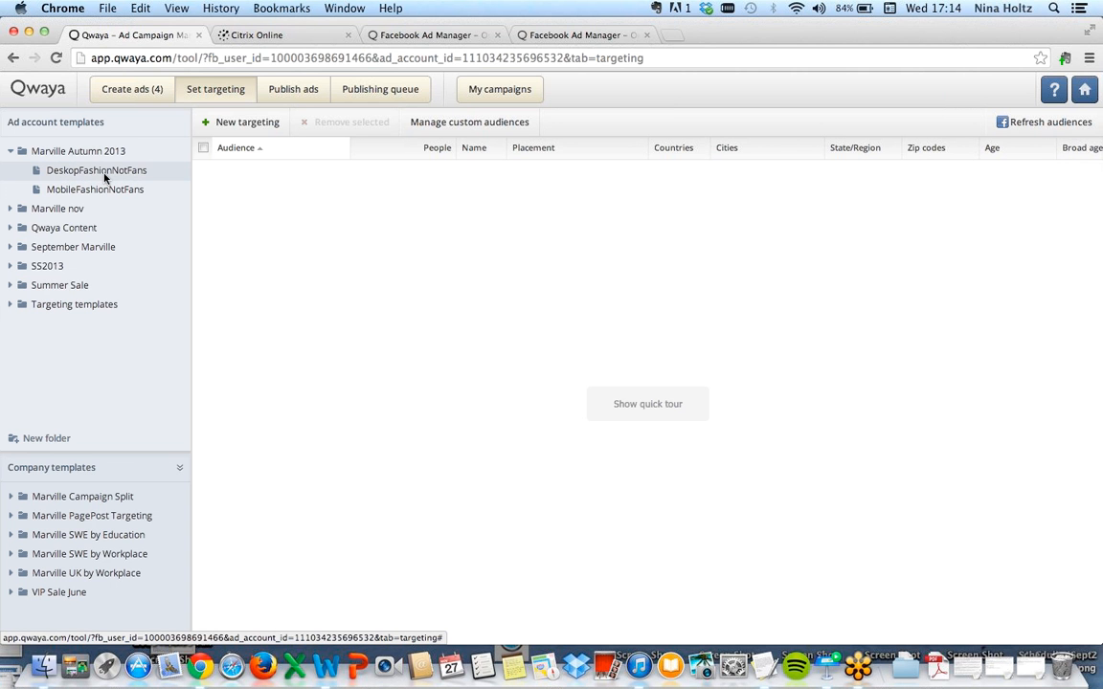
{"action": "double_click", "coordinate": [105, 178]}
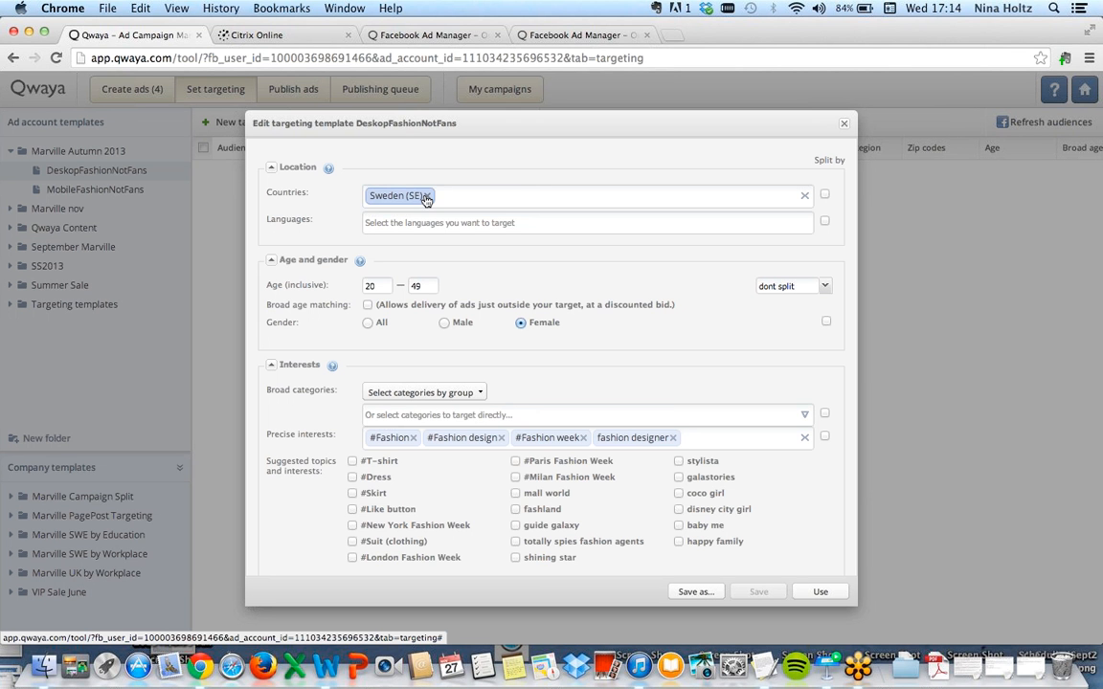
{"action": "scroll", "coordinate": [542, 238], "scroll_direction": "down", "scroll_amount": 2}
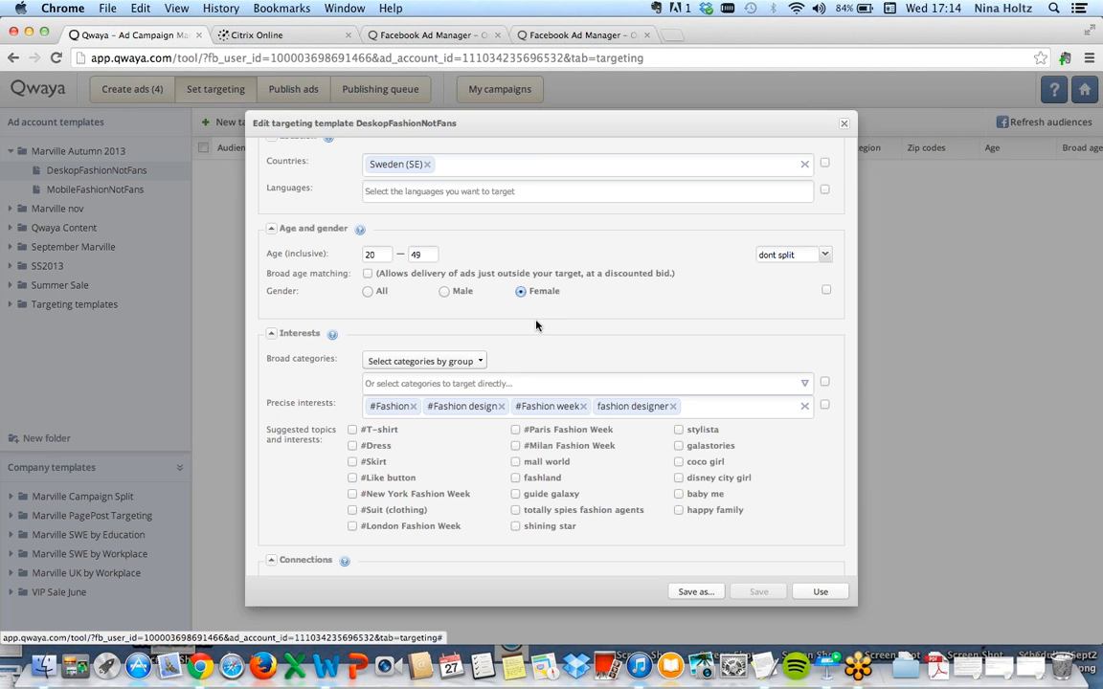
{"action": "scroll", "coordinate": [461, 313], "scroll_direction": "down", "scroll_amount": 4}
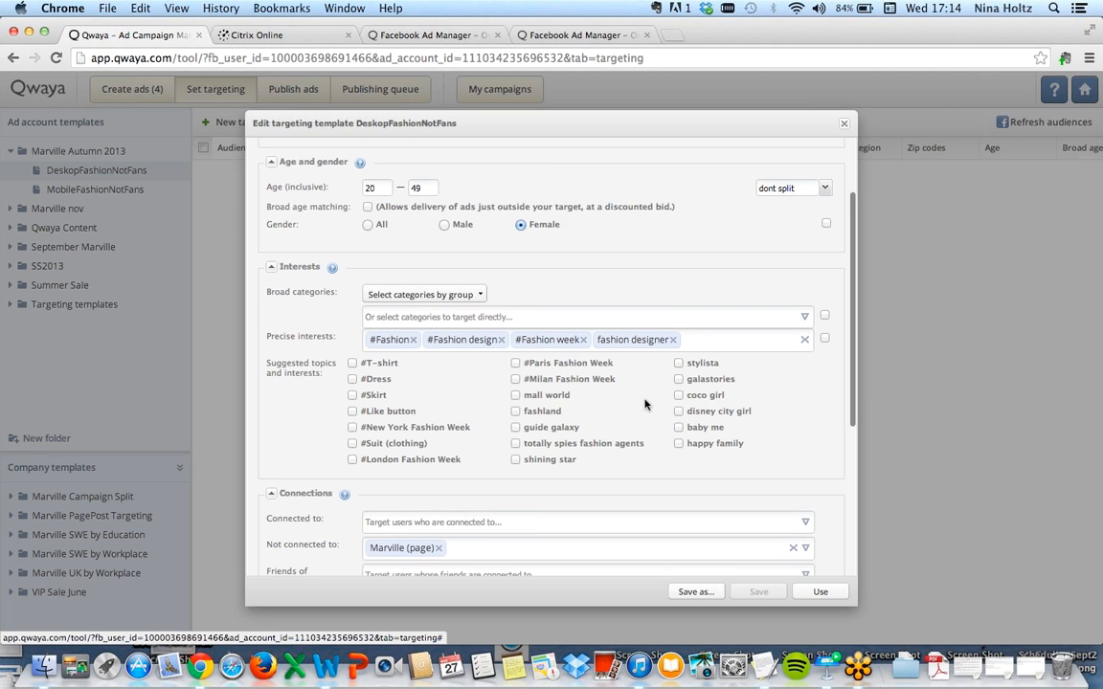
{"action": "scroll", "coordinate": [641, 397], "scroll_direction": "down", "scroll_amount": 4}
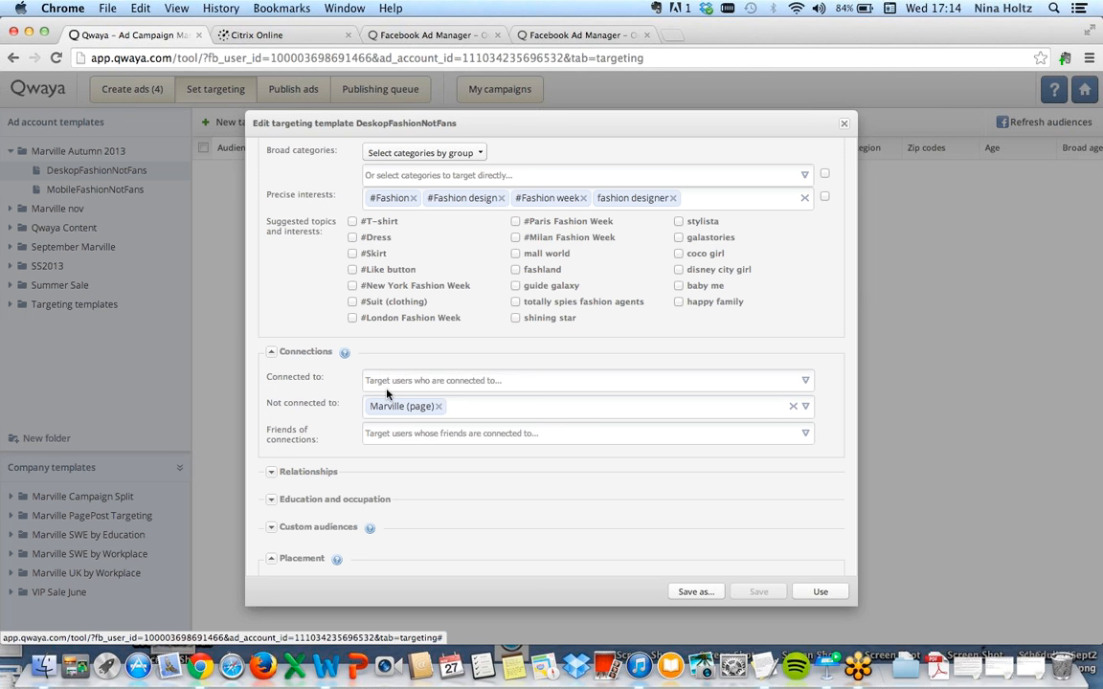
{"action": "scroll", "coordinate": [542, 428], "scroll_direction": "down", "scroll_amount": 3}
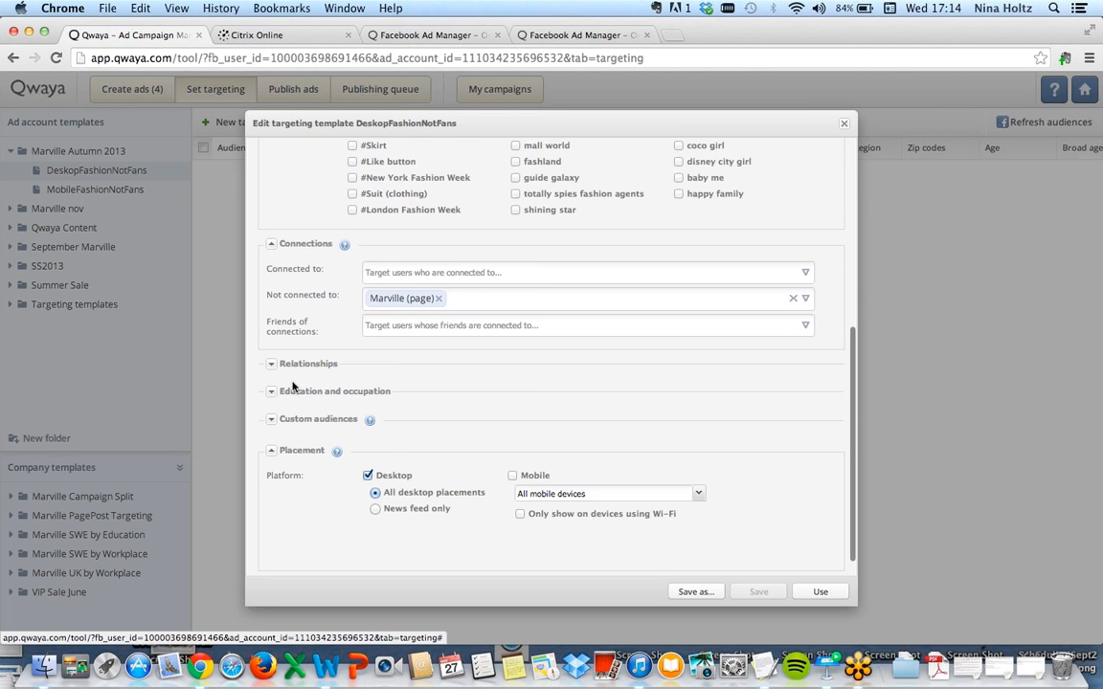
Examine the template's collapsed sections for relationships, education and occupation, and custom audiences, leaving them collapsed.
{"action": "left_click", "coordinate": [273, 365]}
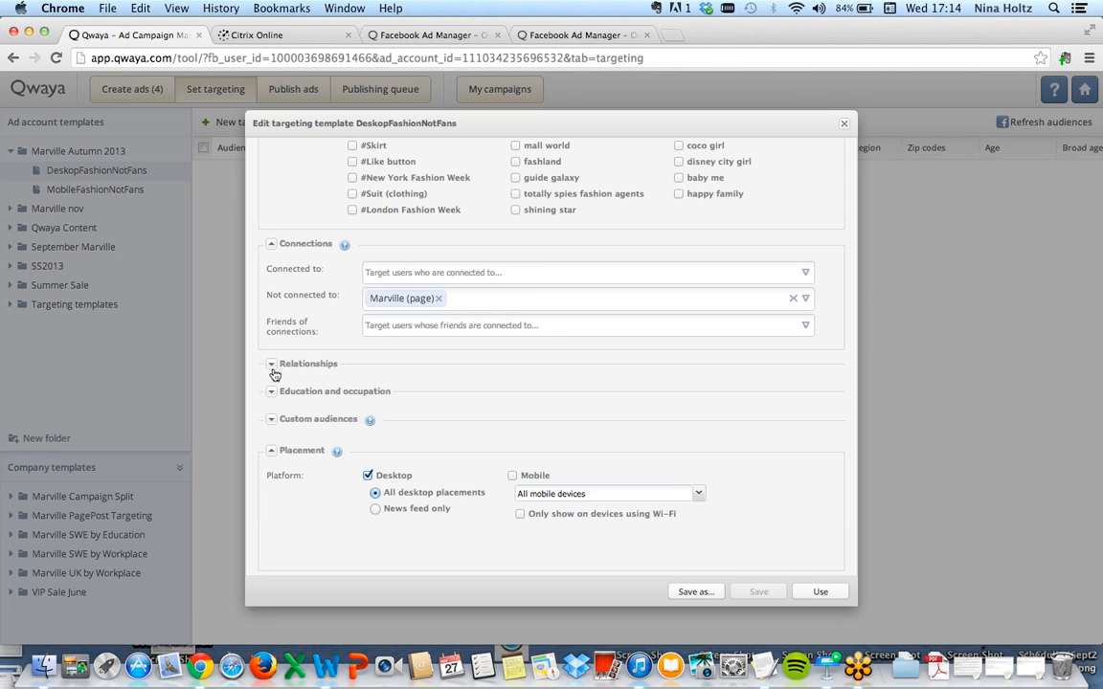
{"action": "left_click", "coordinate": [272, 392]}
{"action": "left_click", "coordinate": [272, 395]}
{"action": "left_click", "coordinate": [272, 419]}
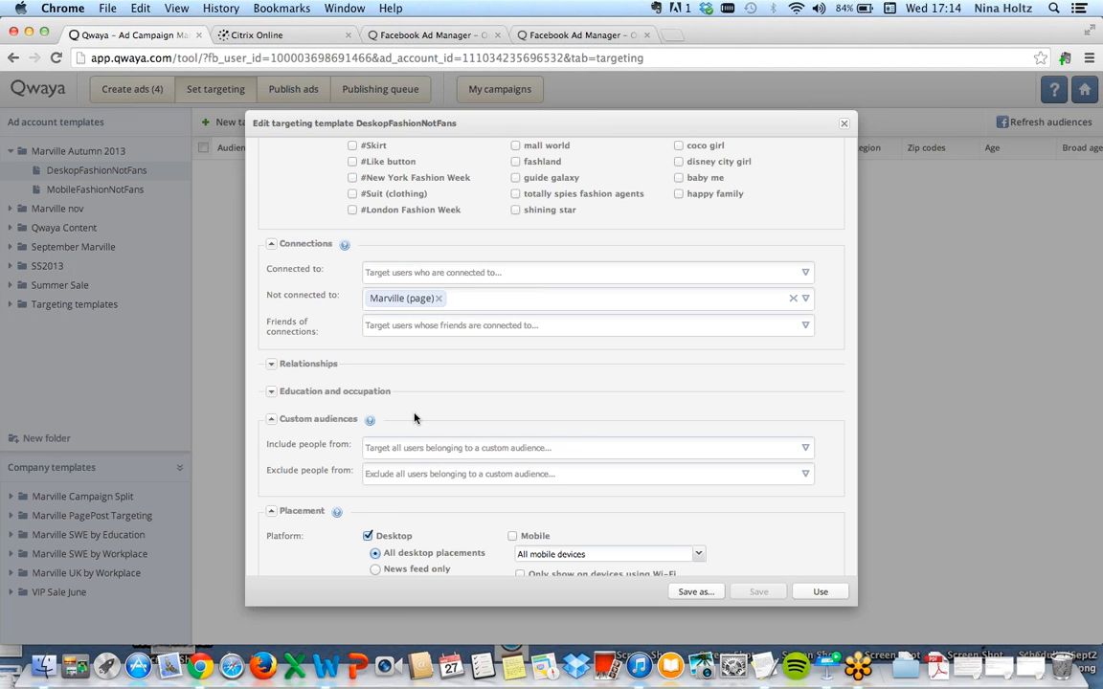
{"action": "left_click", "coordinate": [272, 419]}
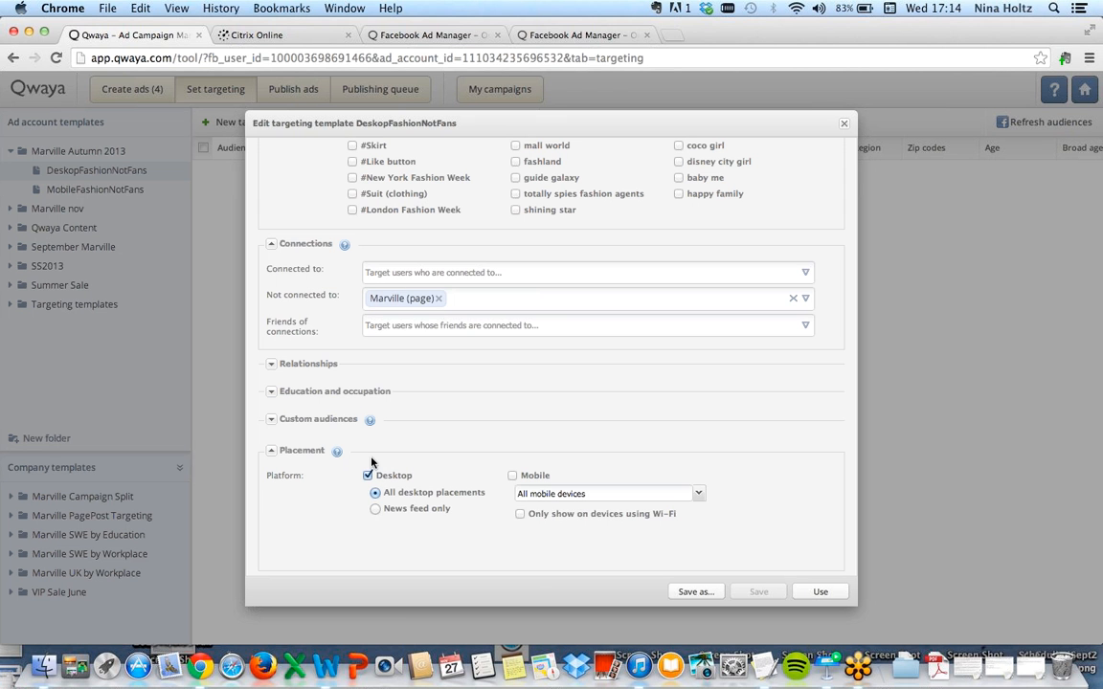
Set the template's desktop placement to News feed only and enable the Mobile platform as well.
{"action": "left_click", "coordinate": [375, 509]}
{"action": "left_click", "coordinate": [512, 476]}
Replace Sweden with United States as the template's target country.
{"action": "scroll", "coordinate": [659, 487], "scroll_direction": "up", "scroll_amount": 1}
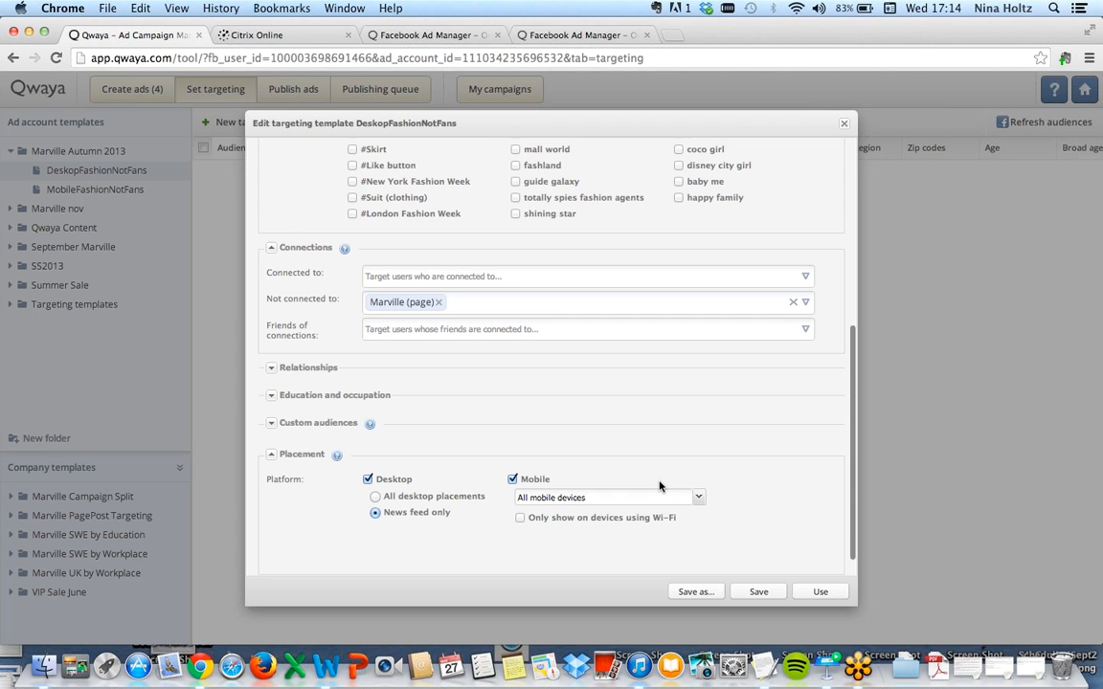
{"action": "scroll", "coordinate": [659, 486], "scroll_direction": "up", "scroll_amount": 6}
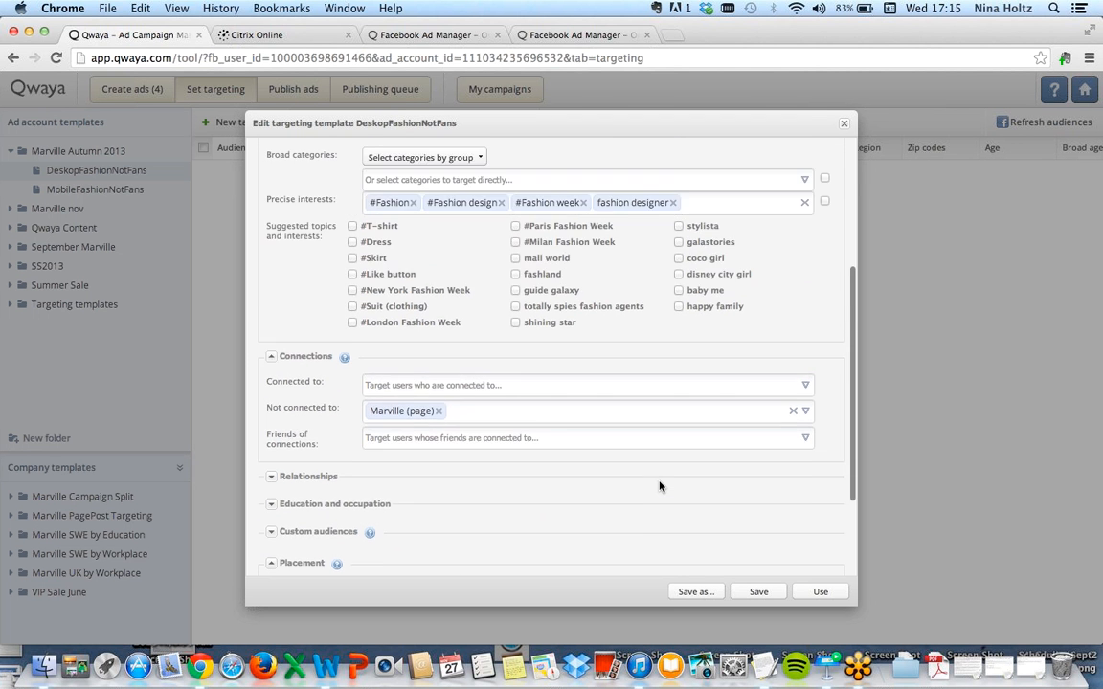
{"action": "scroll", "coordinate": [659, 486], "scroll_direction": "up", "scroll_amount": 2}
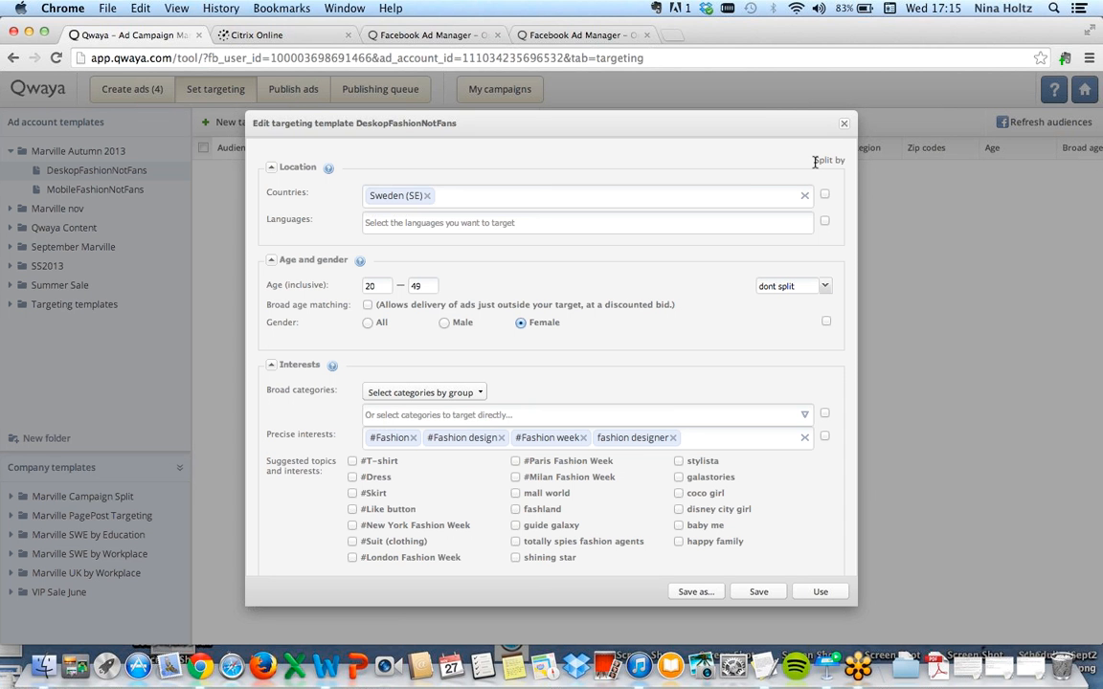
{"action": "left_click", "coordinate": [428, 196]}
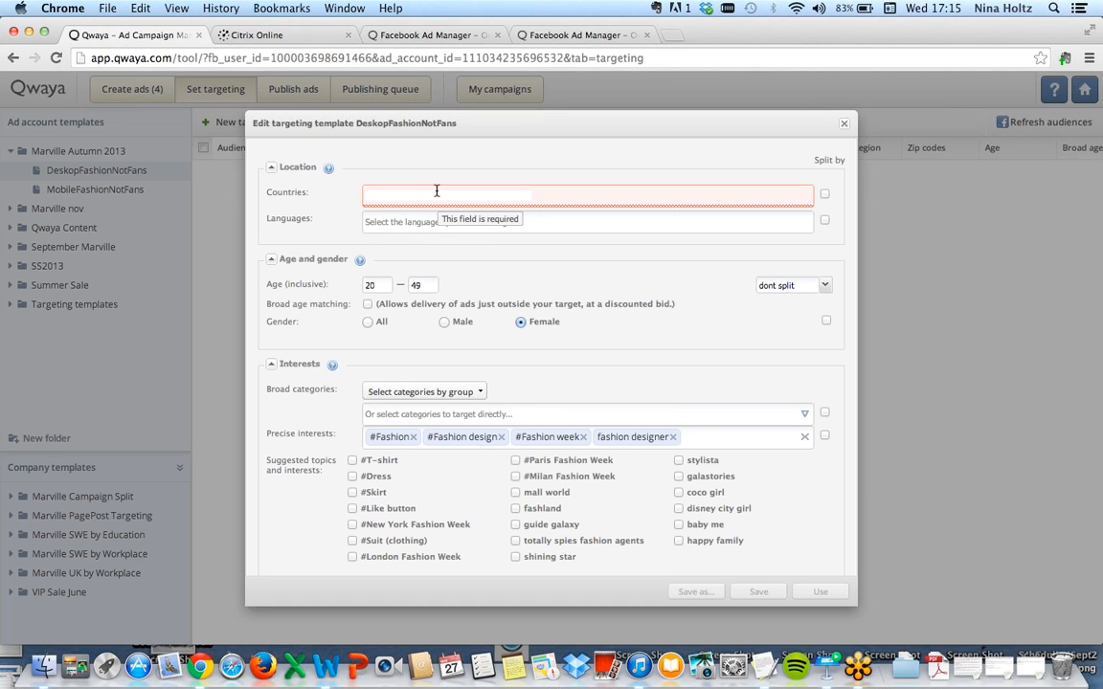
{"action": "type", "text": "unite"}
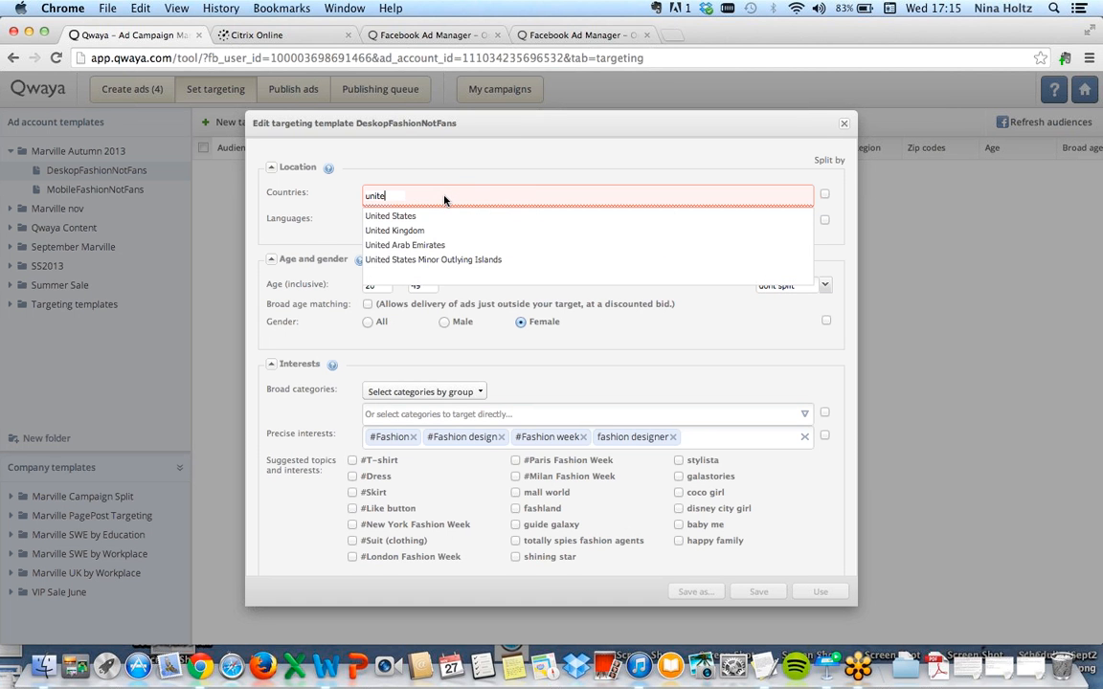
{"action": "left_click", "coordinate": [433, 217]}
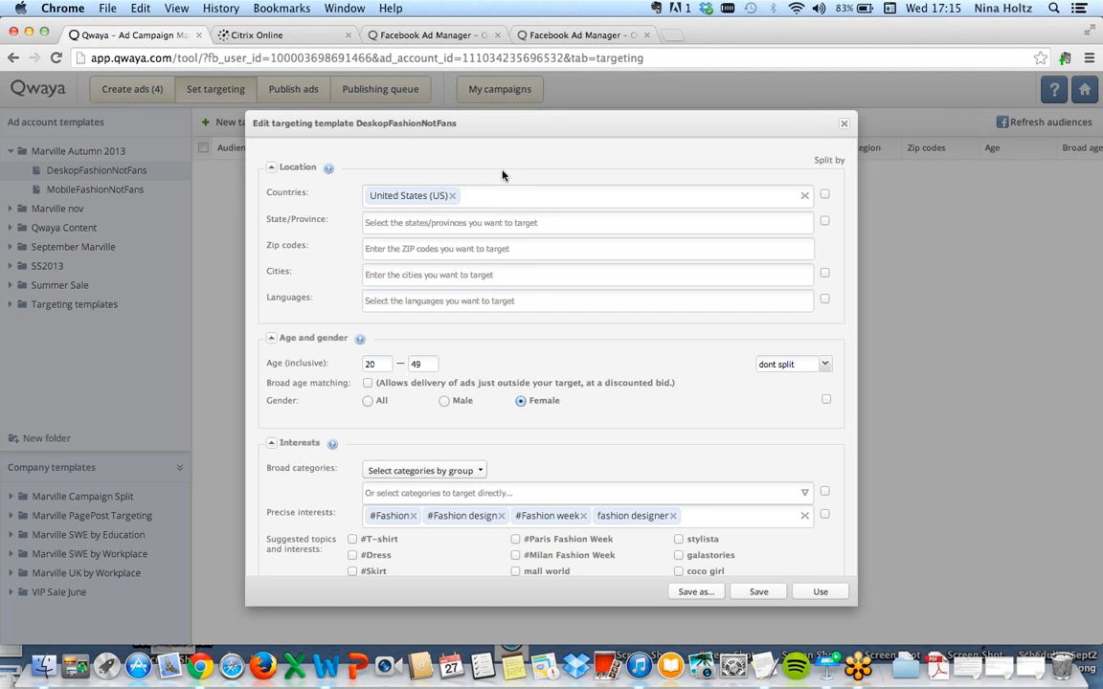
Restrict the location targeting to the states New York and California.
{"action": "left_click", "coordinate": [388, 223]}
{"action": "type", "text": "new"}
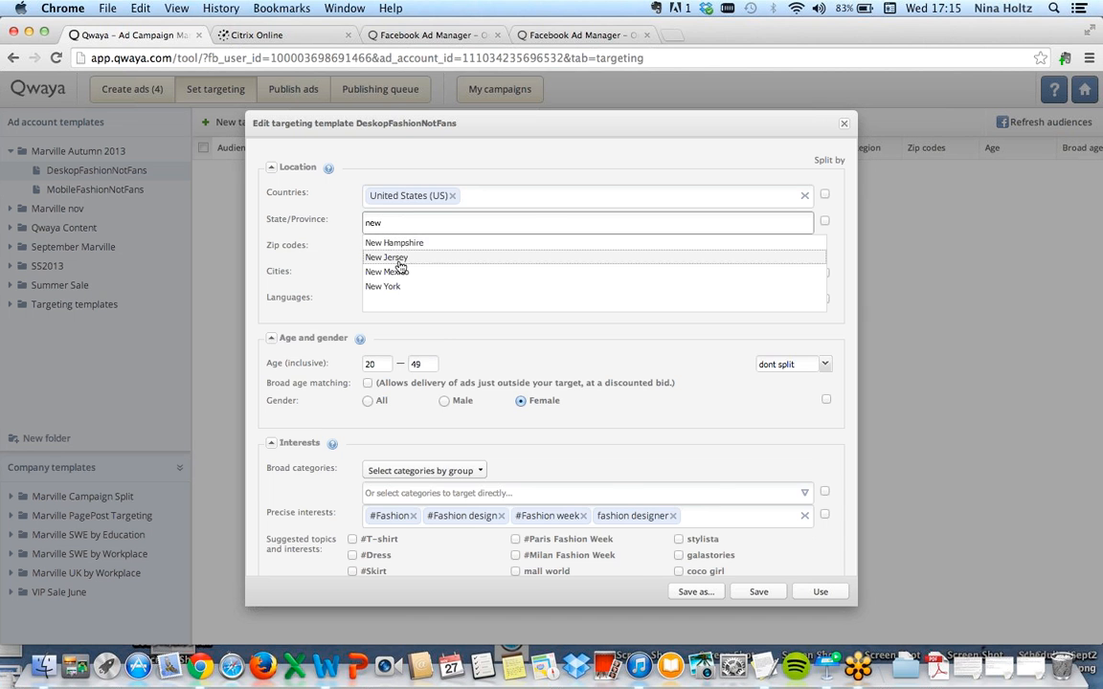
{"action": "left_click", "coordinate": [383, 287]}
{"action": "type", "text": "cal"}
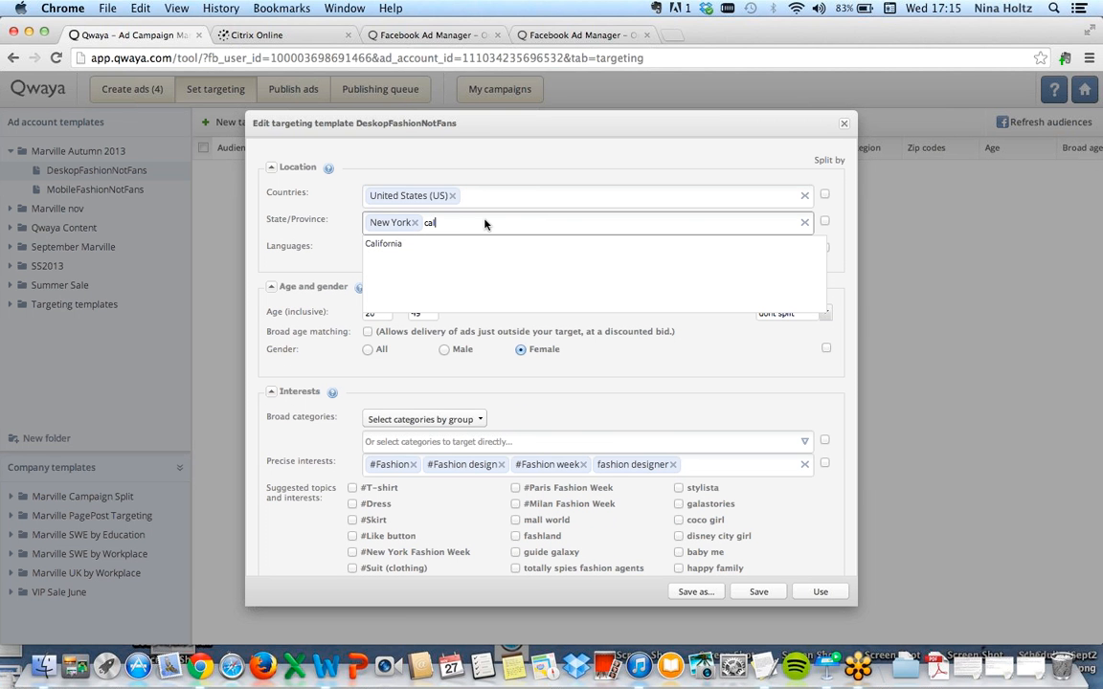
{"action": "left_click", "coordinate": [449, 244]}
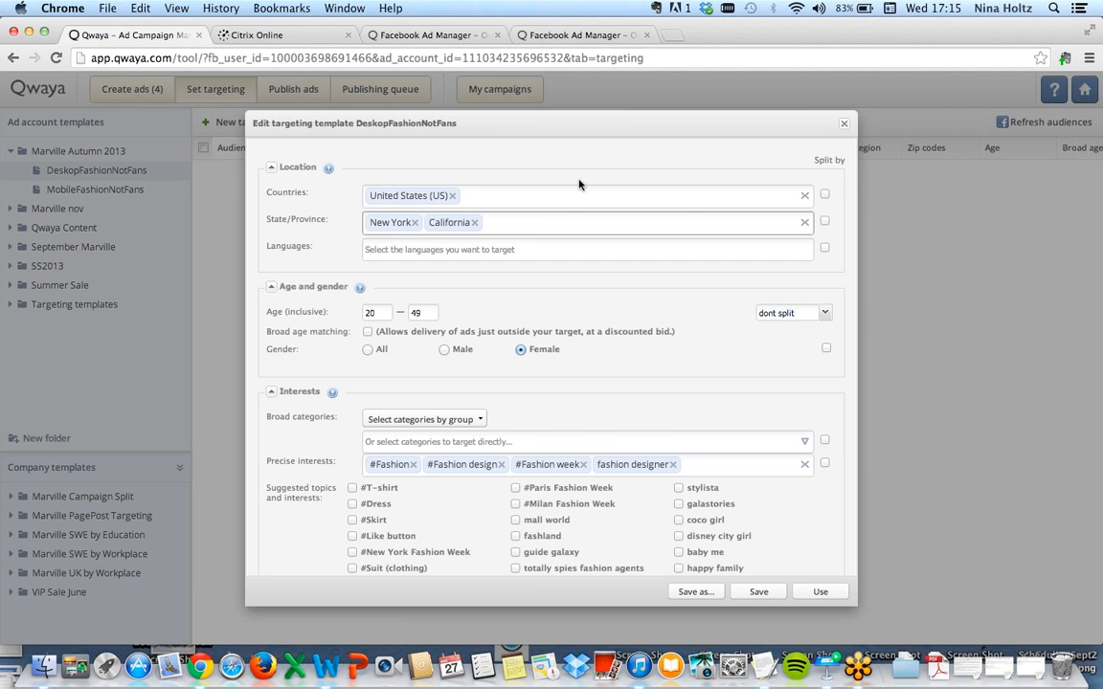
Split the targeting by state/province and by age for every 10th year.
{"action": "left_click", "coordinate": [825, 222]}
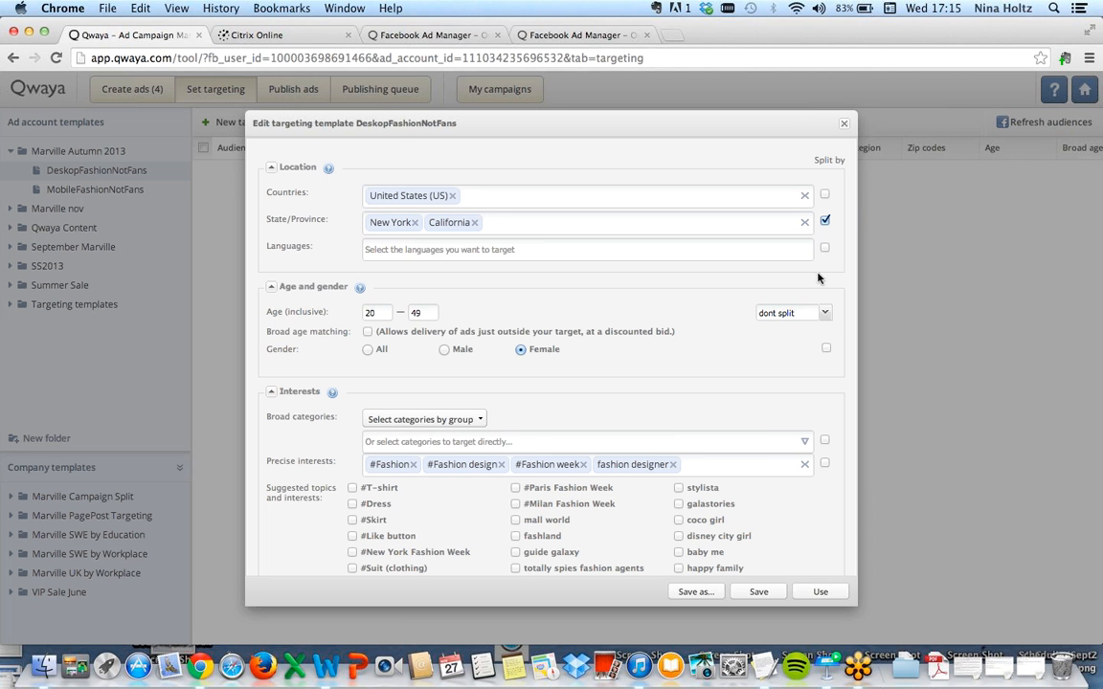
{"action": "left_click", "coordinate": [826, 314]}
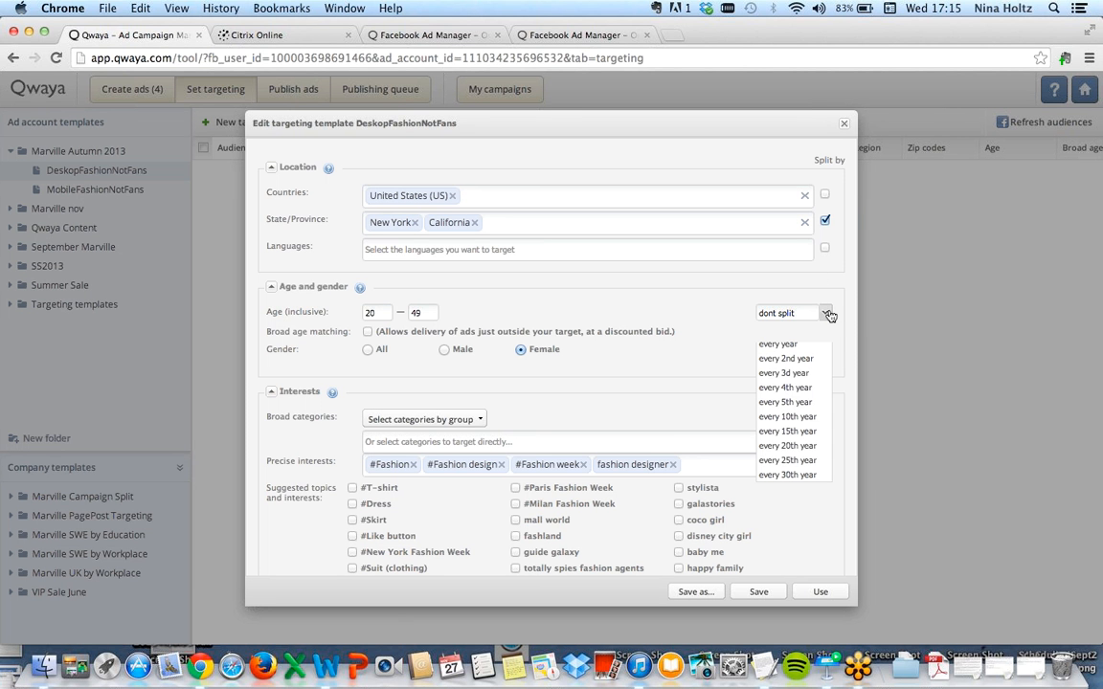
{"action": "left_click", "coordinate": [794, 417]}
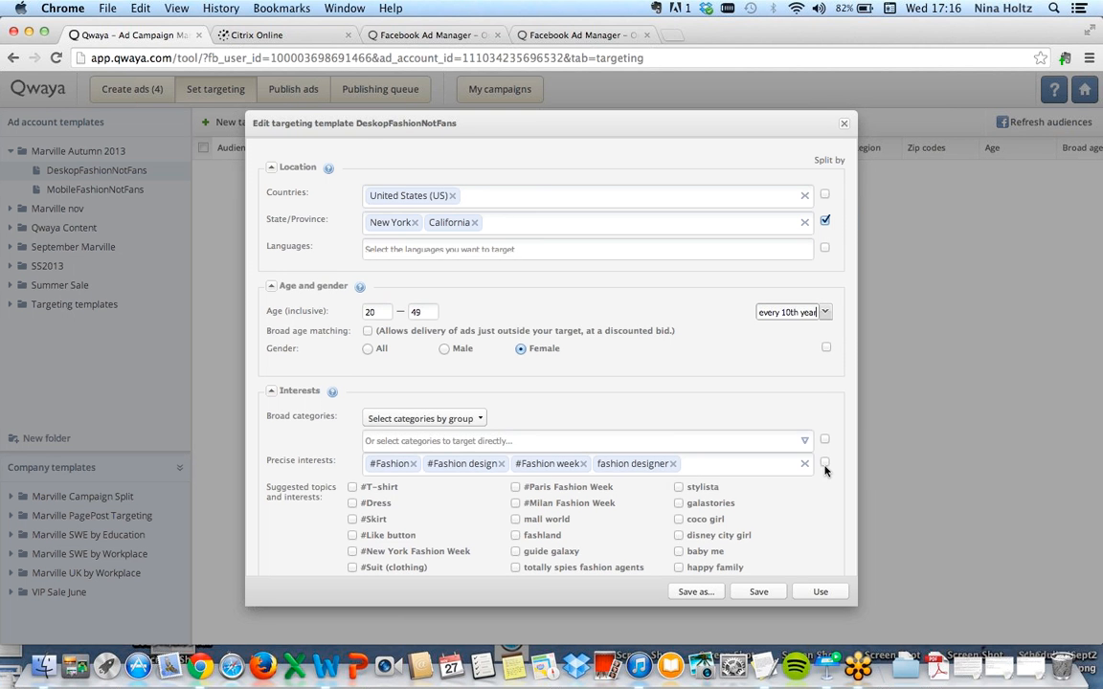
Check the remaining settings and save the targeting as a new template named "NF US Fashion Interests" in the Marville Autumn 2013 folder.
{"action": "scroll", "coordinate": [825, 469], "scroll_direction": "down", "scroll_amount": 5}
{"action": "scroll", "coordinate": [825, 469], "scroll_direction": "down", "scroll_amount": 4}
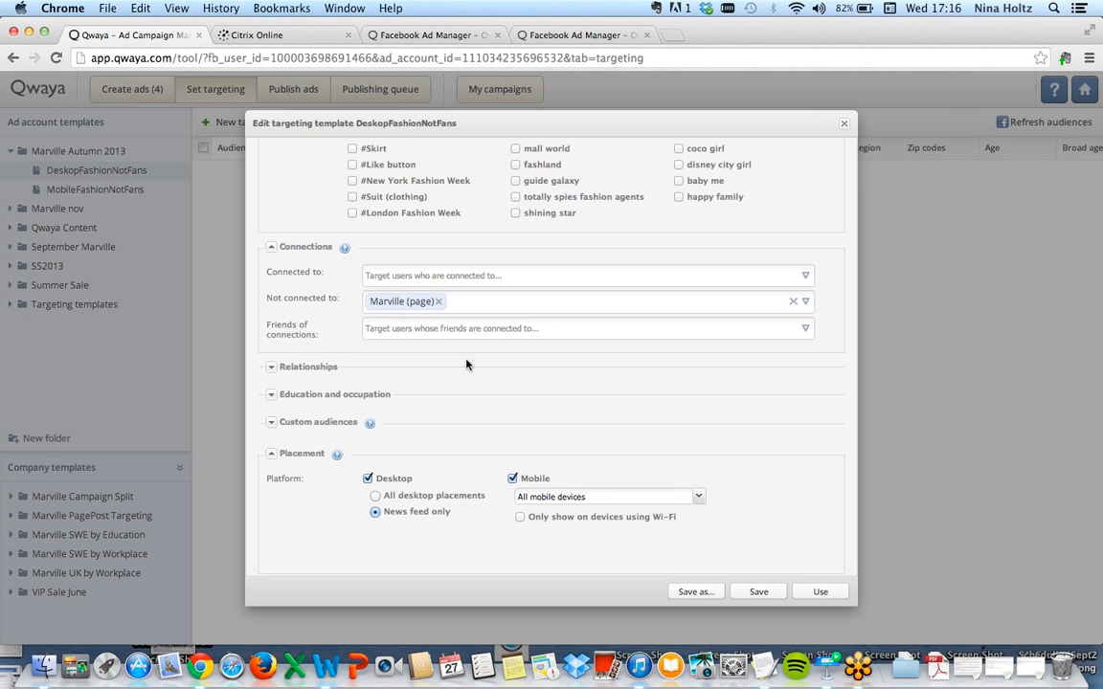
{"action": "scroll", "coordinate": [568, 369], "scroll_direction": "up", "scroll_amount": 9}
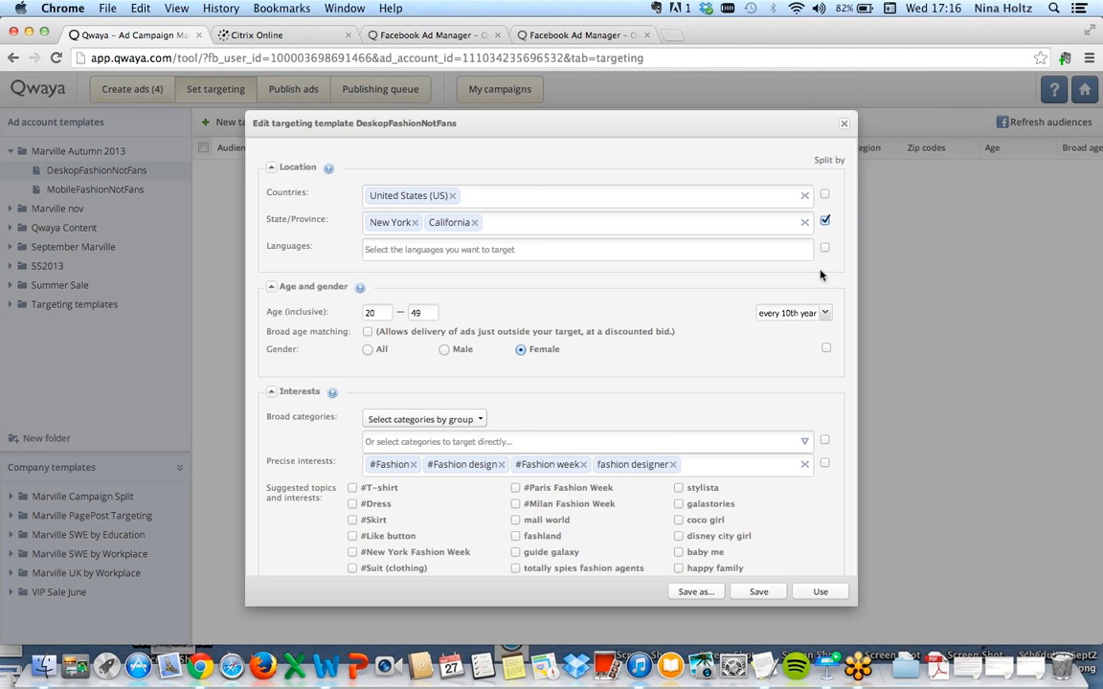
{"action": "left_click", "coordinate": [712, 592]}
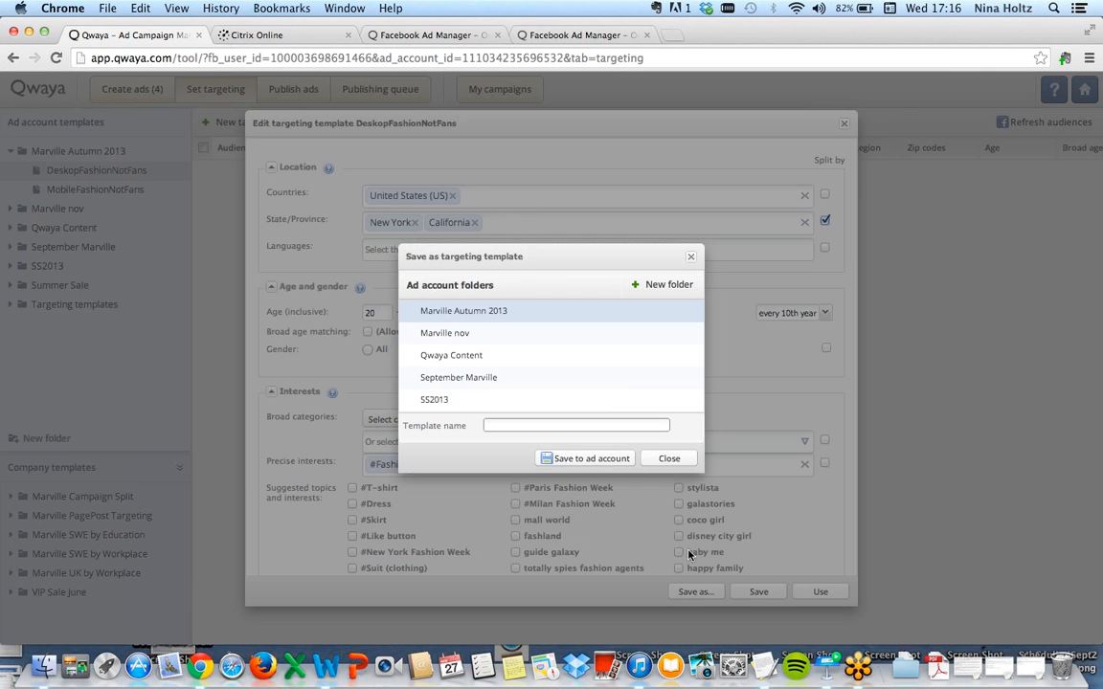
{"action": "scroll", "coordinate": [624, 383], "scroll_direction": "down", "scroll_amount": 3}
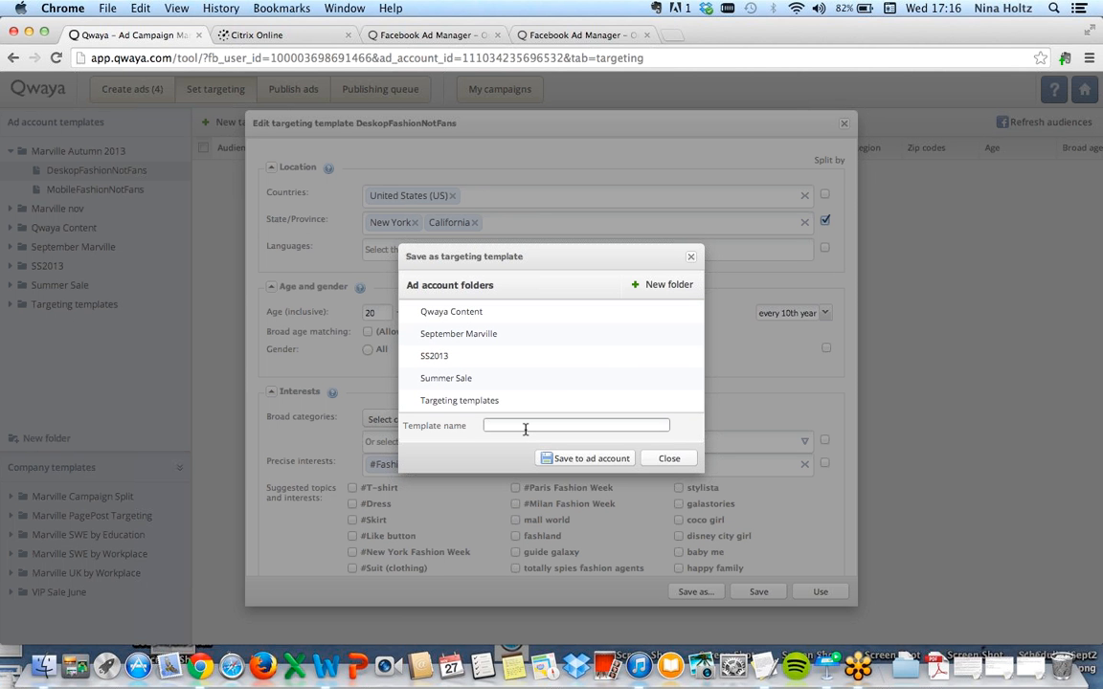
{"action": "type", "text": "NF US Fashion Interests"}
{"action": "left_click", "coordinate": [574, 459]}
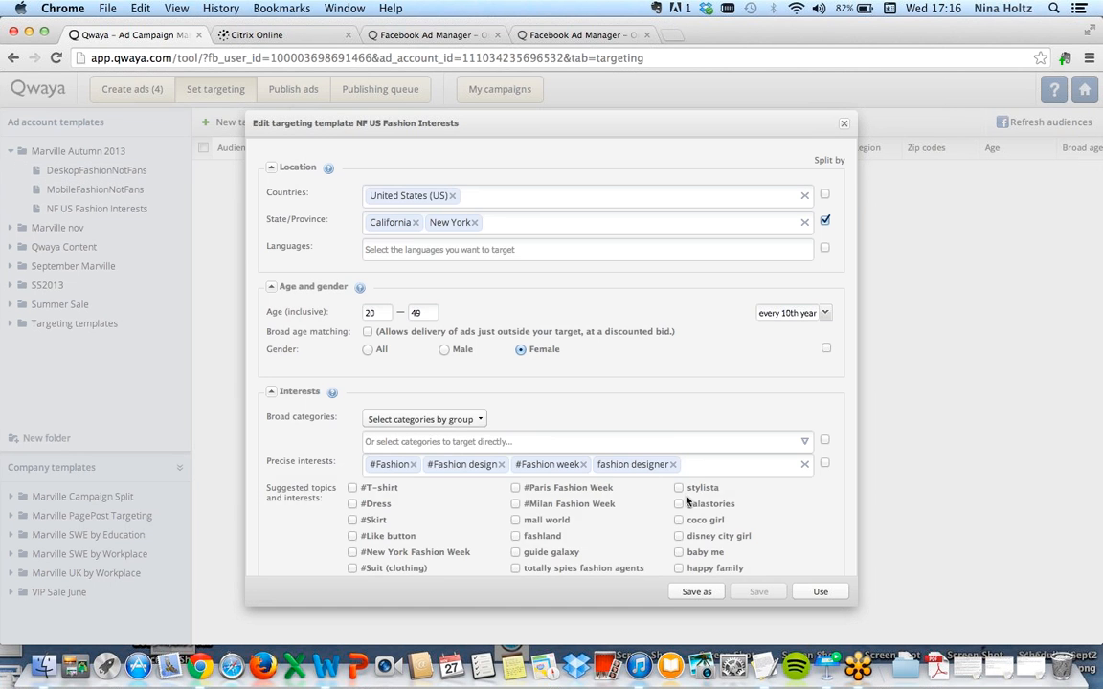
Generate the target audiences from the NF US Fashion Interests template and review each split by state and age group.
{"action": "left_click", "coordinate": [821, 592]}
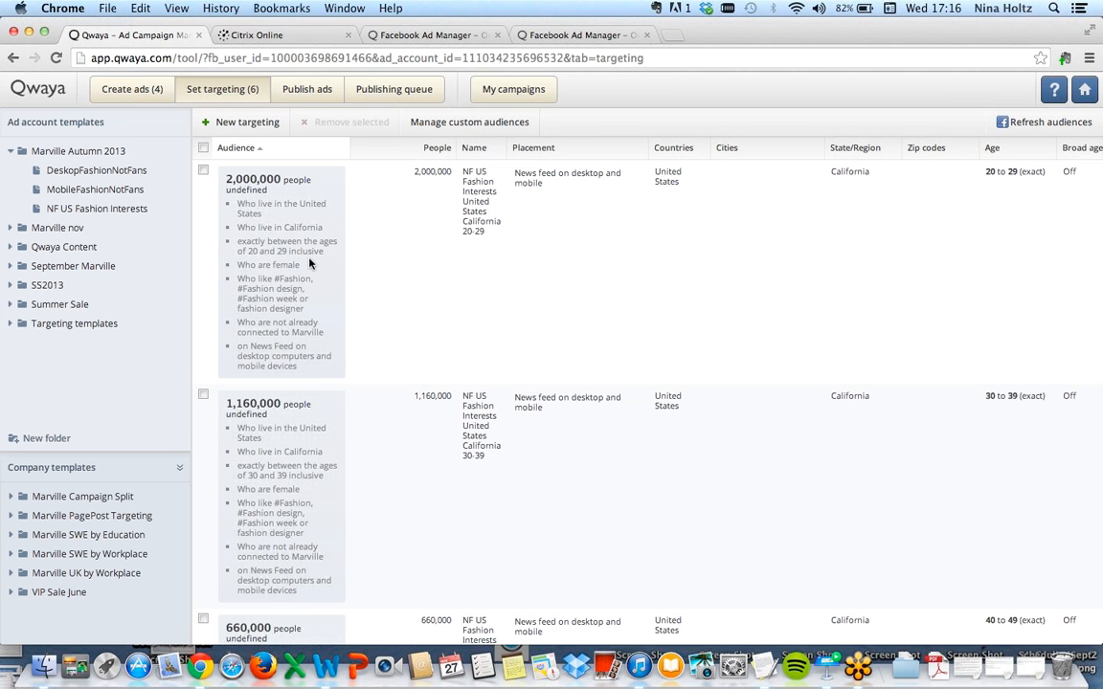
{"action": "scroll", "coordinate": [340, 259], "scroll_direction": "down", "scroll_amount": 3}
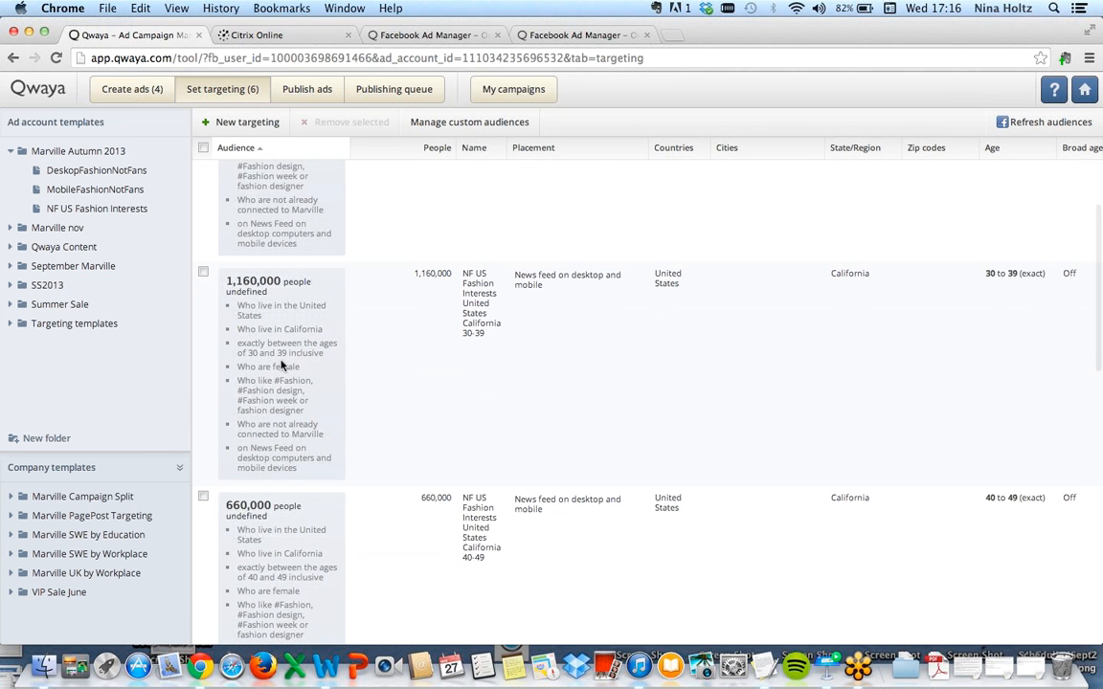
{"action": "scroll", "coordinate": [345, 376], "scroll_direction": "down", "scroll_amount": 5}
{"action": "scroll", "coordinate": [346, 377], "scroll_direction": "down", "scroll_amount": 1}
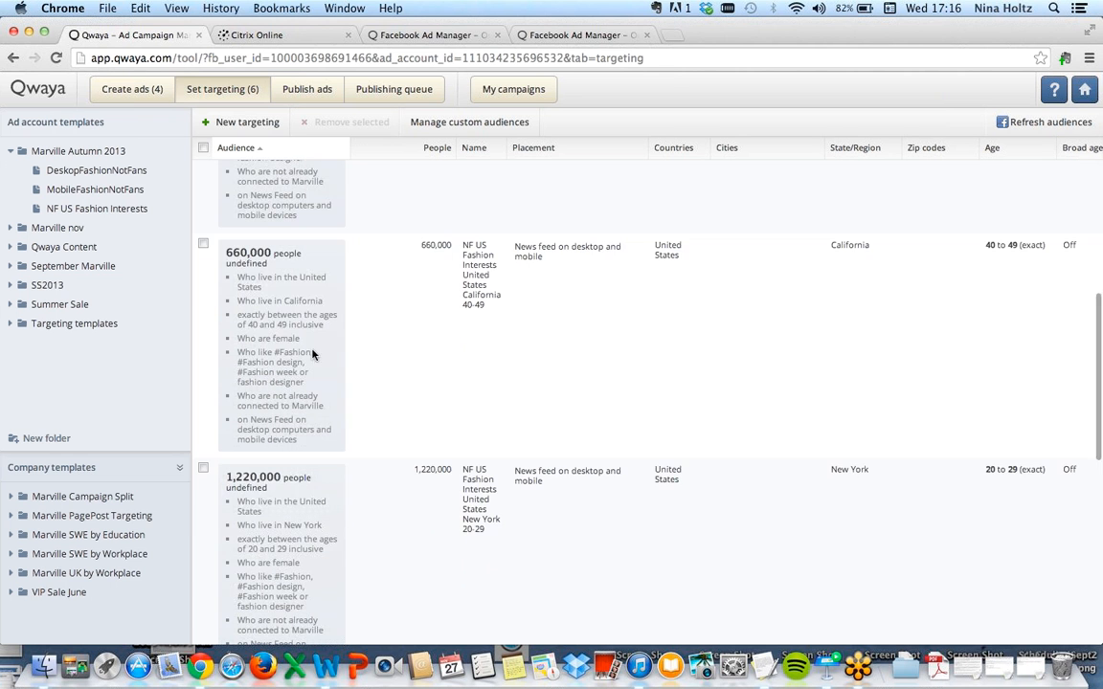
{"action": "scroll", "coordinate": [343, 340], "scroll_direction": "down", "scroll_amount": 3}
{"action": "scroll", "coordinate": [351, 340], "scroll_direction": "down", "scroll_amount": 5}
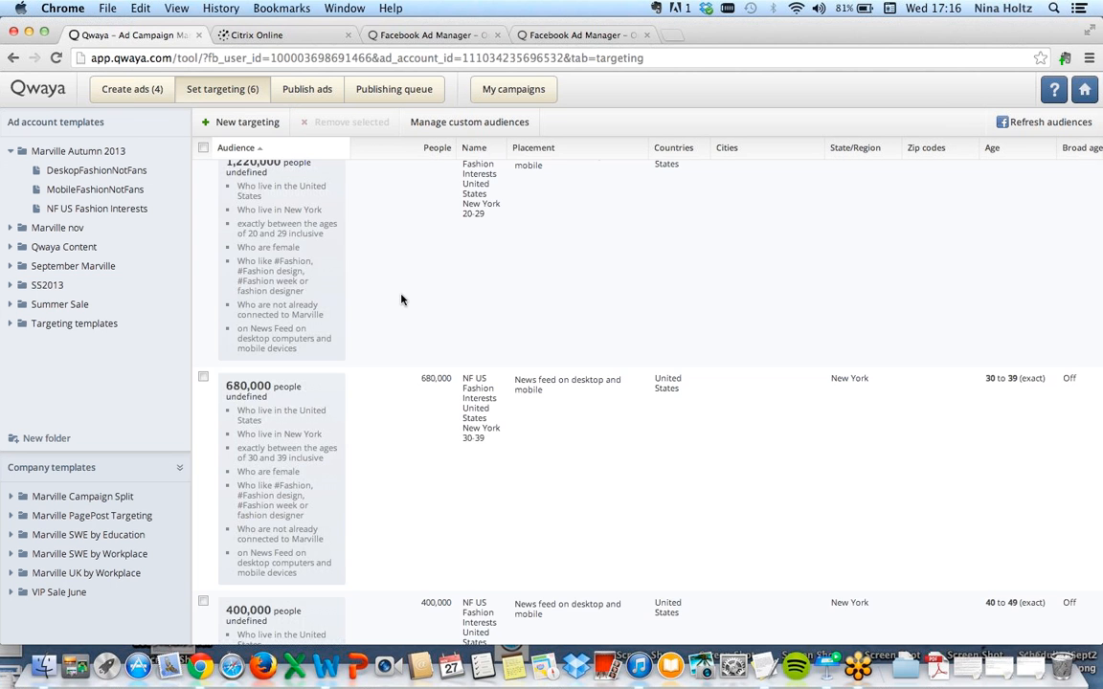
Start generating ads from the created ads and audiences, compare the campaign placement options, and choose one campaign per targeting segment.
{"action": "scroll", "coordinate": [401, 298], "scroll_direction": "up", "scroll_amount": 10}
{"action": "scroll", "coordinate": [401, 298], "scroll_direction": "up", "scroll_amount": 5}
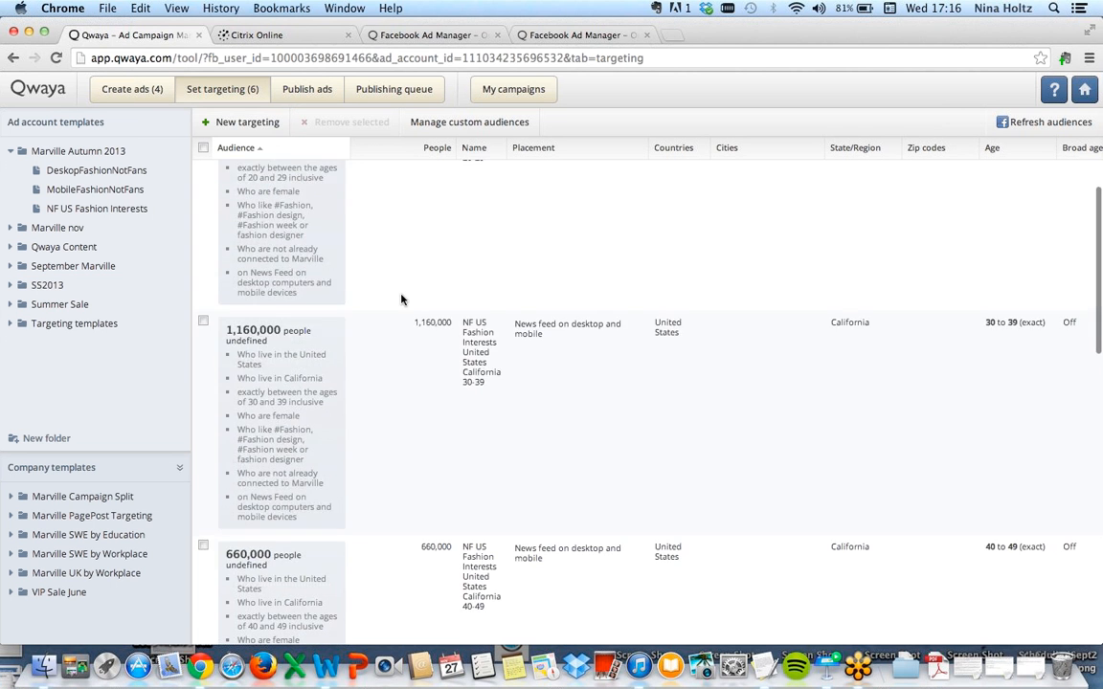
{"action": "left_click", "coordinate": [330, 92]}
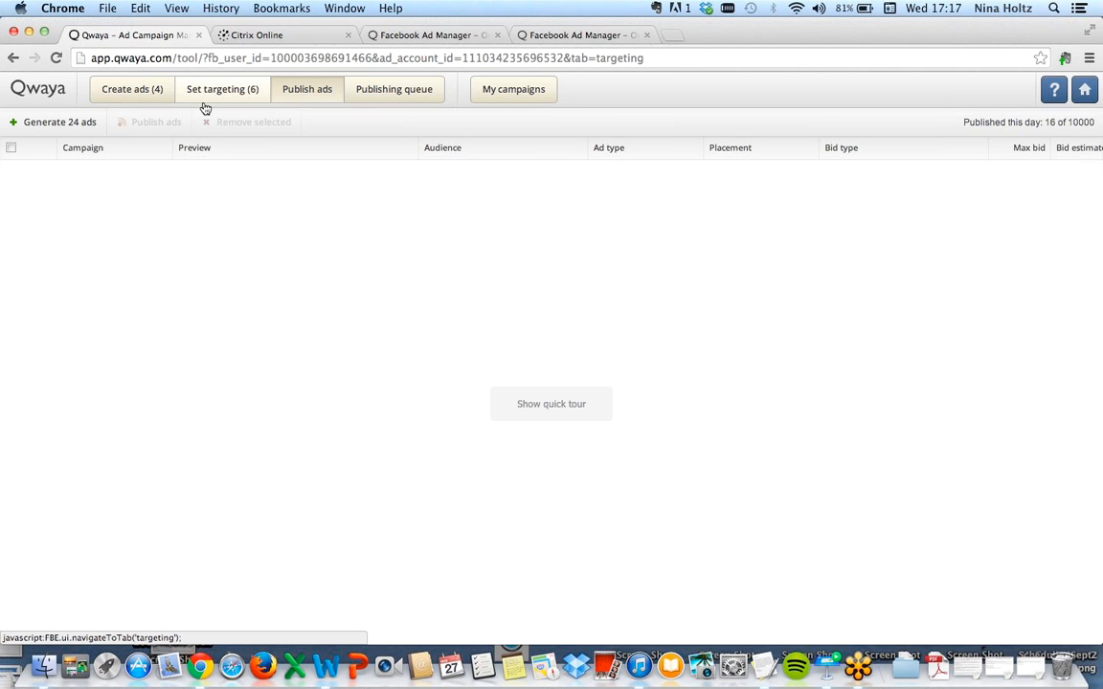
{"action": "left_click", "coordinate": [59, 123]}
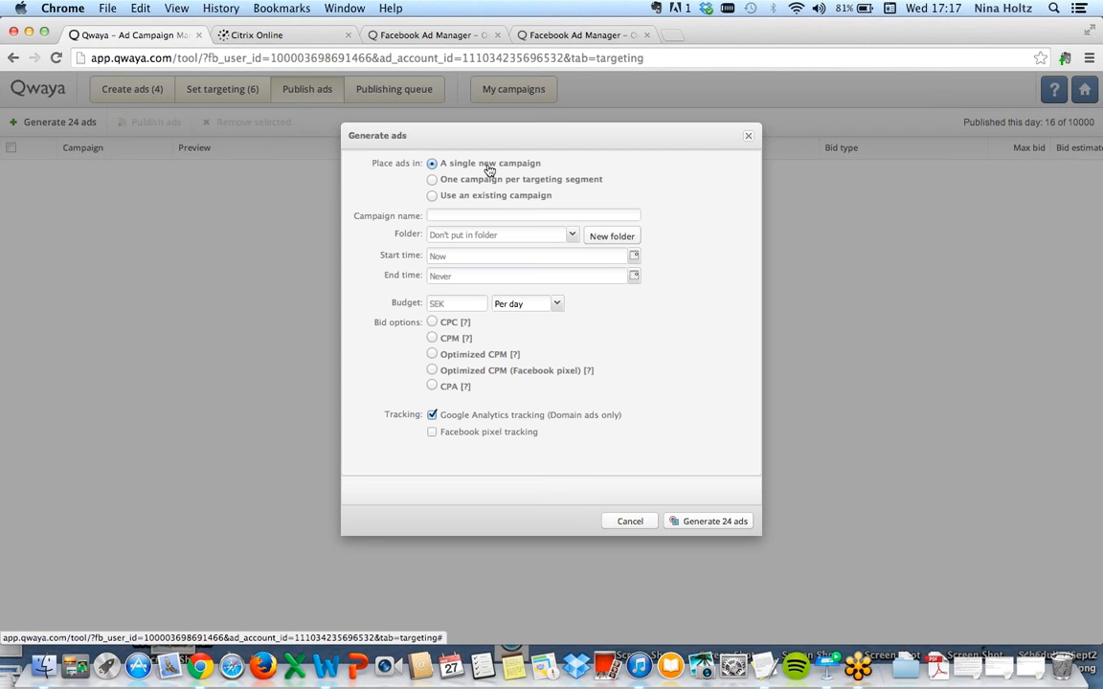
{"action": "left_click", "coordinate": [433, 180]}
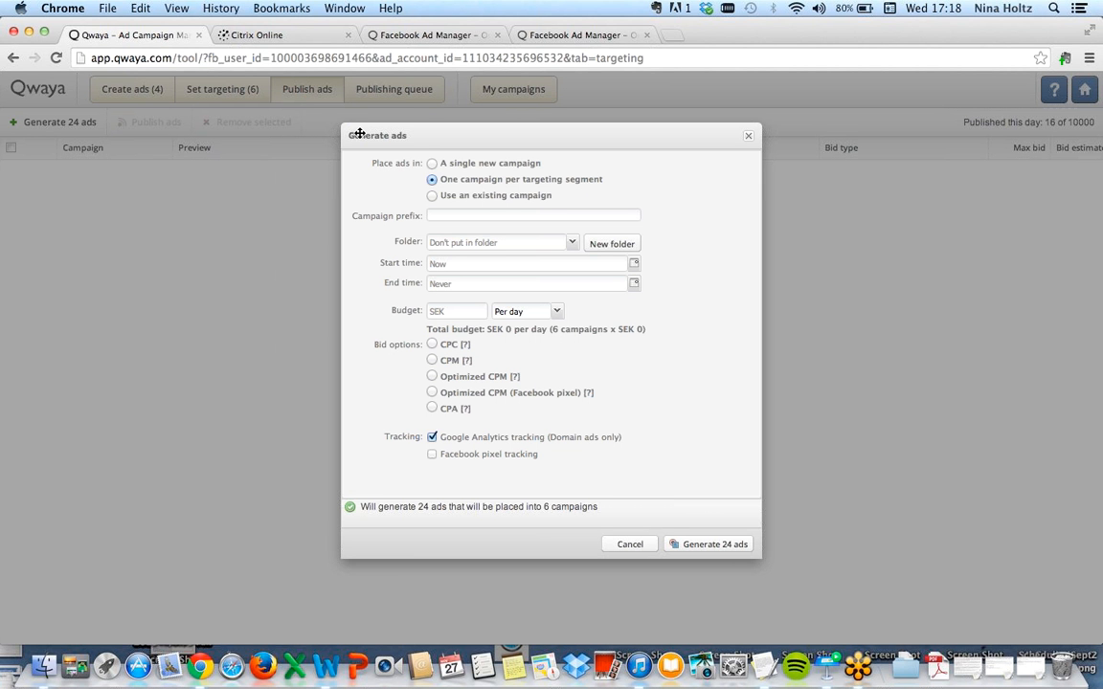
{"action": "left_click", "coordinate": [432, 181]}
{"action": "left_click", "coordinate": [432, 196]}
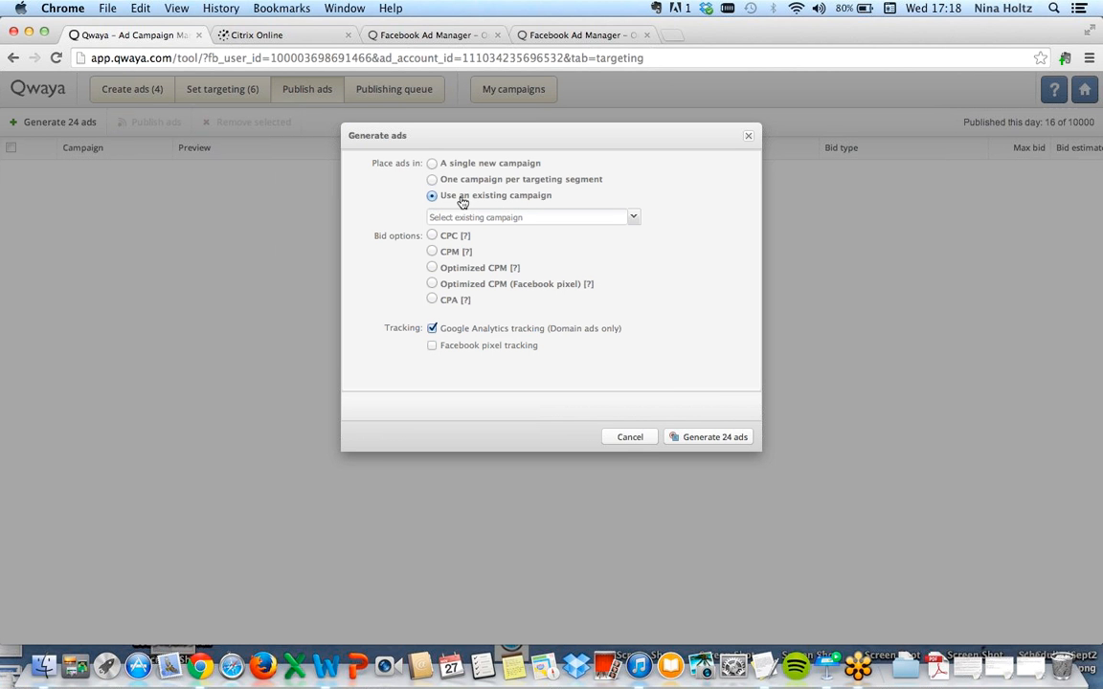
{"action": "left_click", "coordinate": [432, 180]}
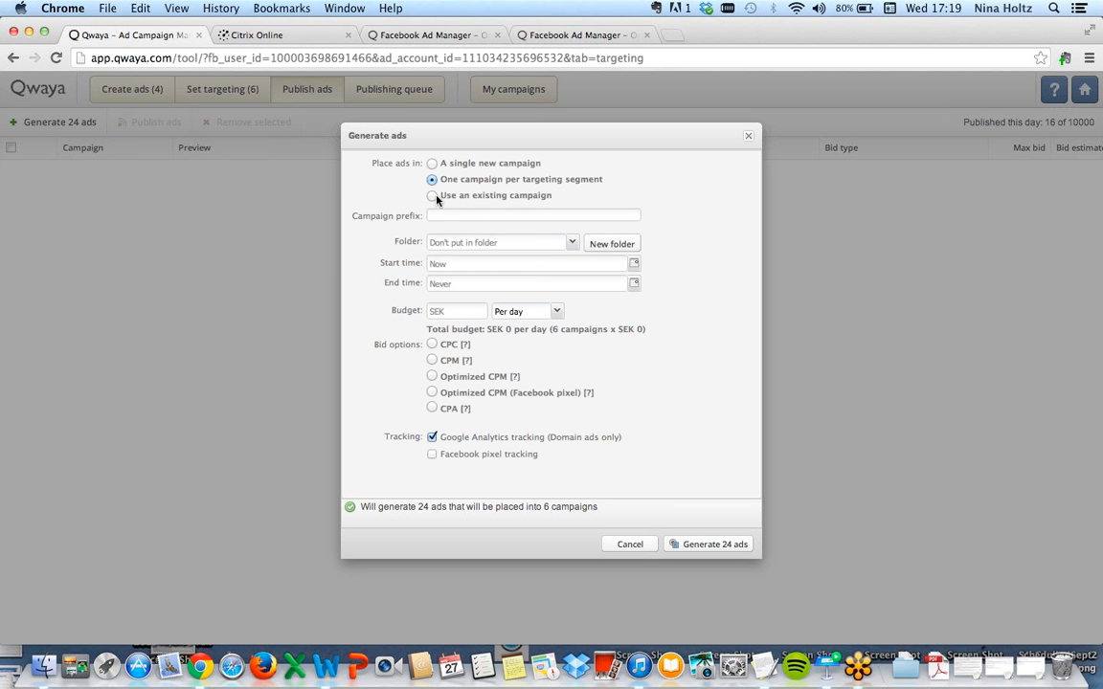
Set the campaign prefix to "LinkAdBlouses".
{"action": "left_click", "coordinate": [439, 212]}
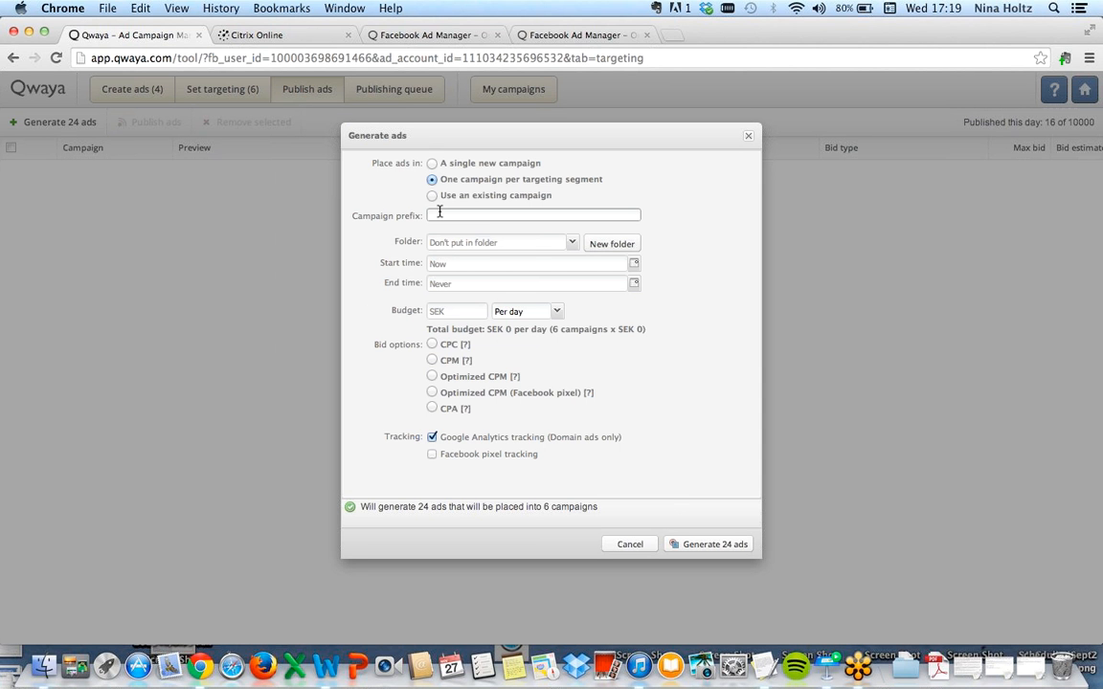
{"action": "type", "text": "LinkA"}
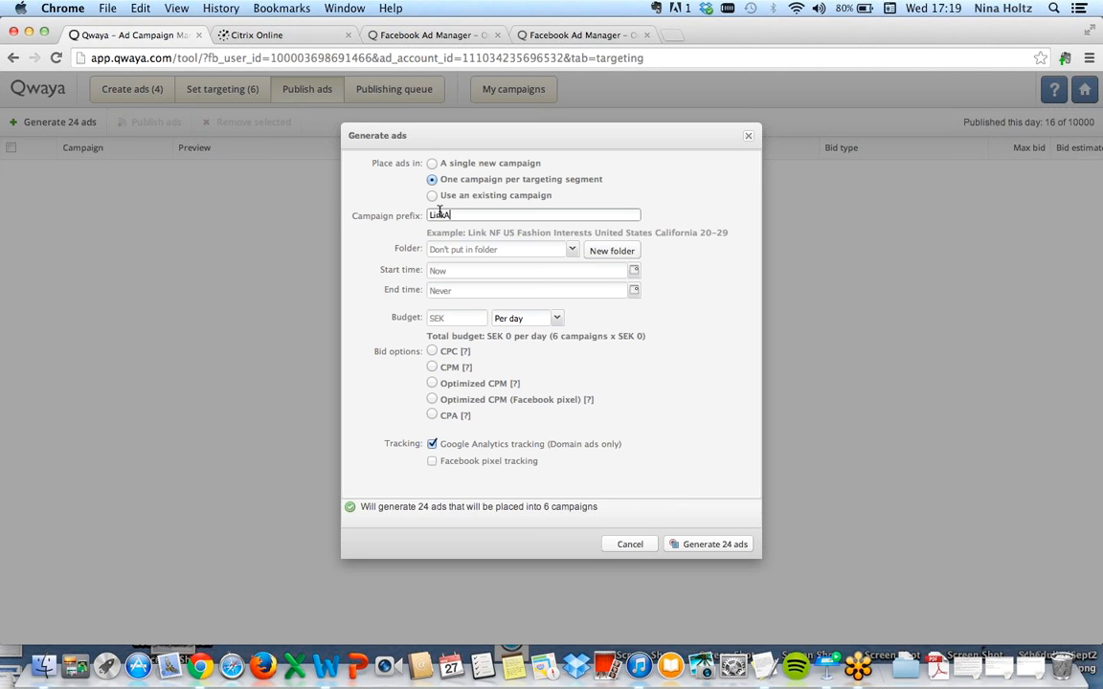
{"action": "type", "text": "d"}
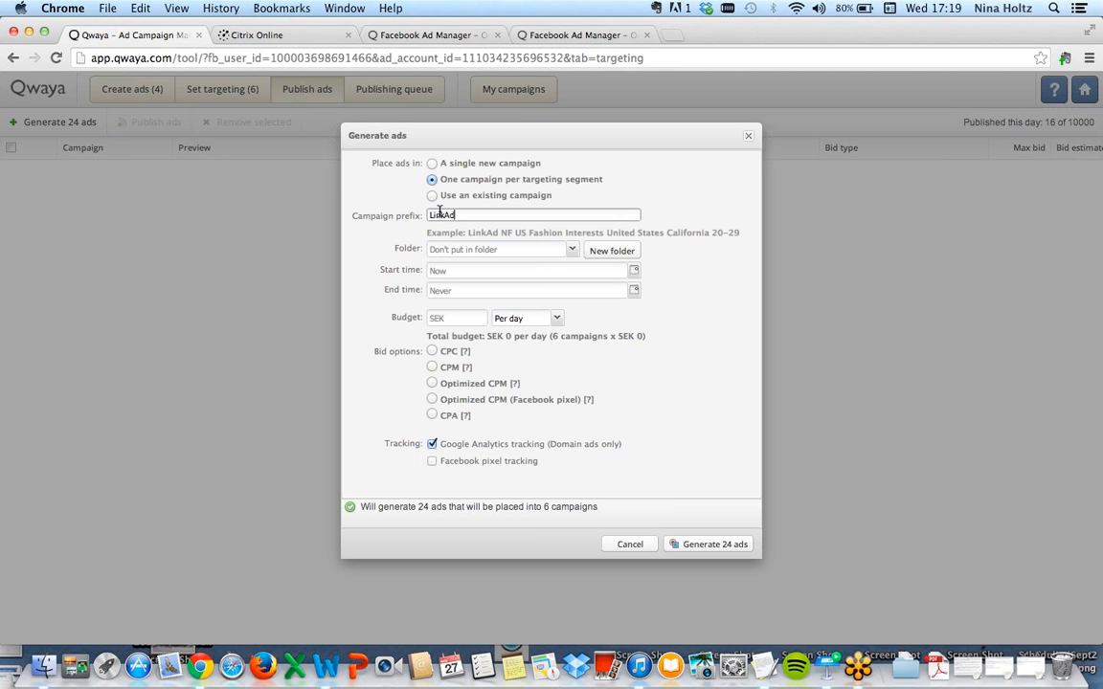
{"action": "type", "text": "Blouses"}
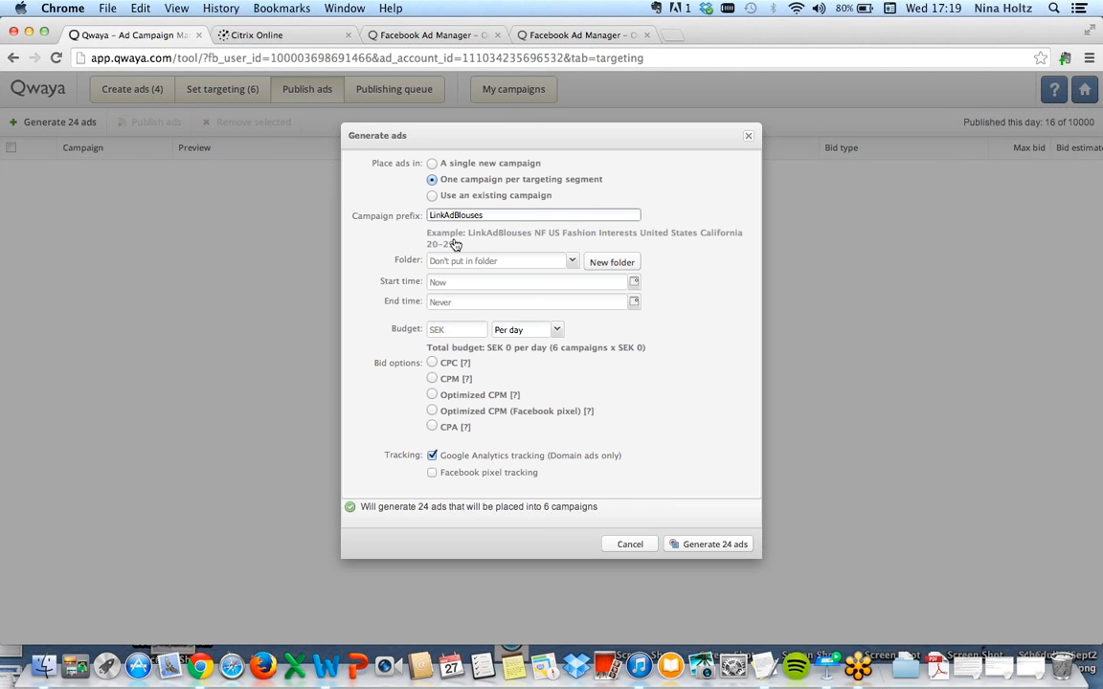
Check the existing campaign folders and create a new folder named "Blouses" for the campaigns.
{"action": "left_click", "coordinate": [571, 264]}
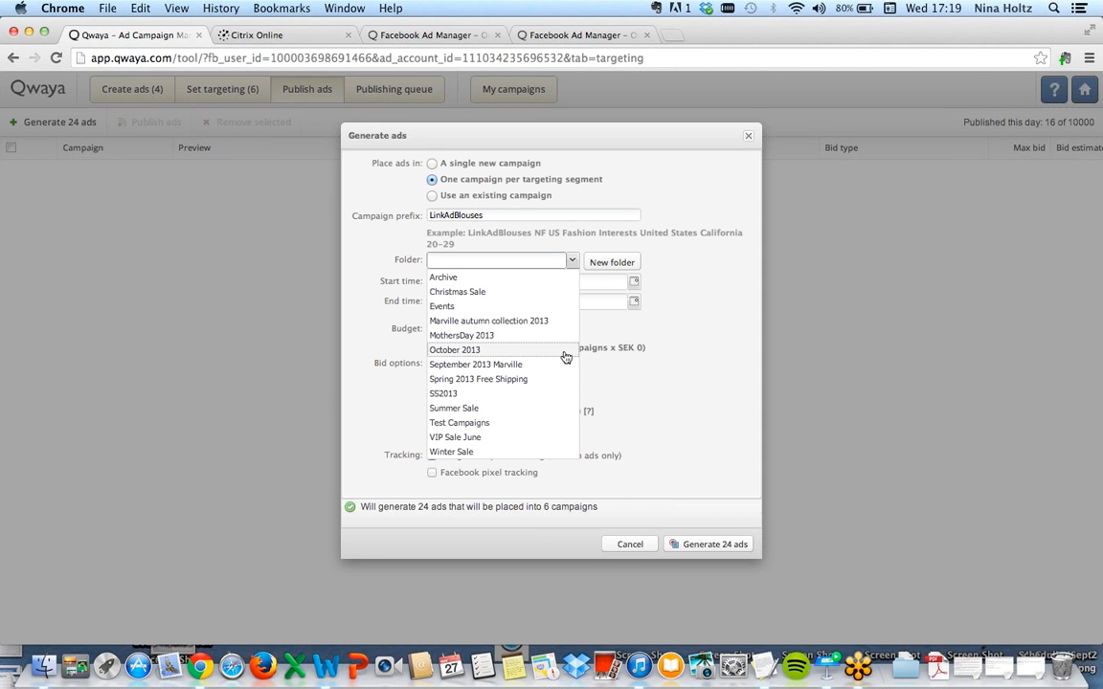
{"action": "left_click", "coordinate": [571, 260]}
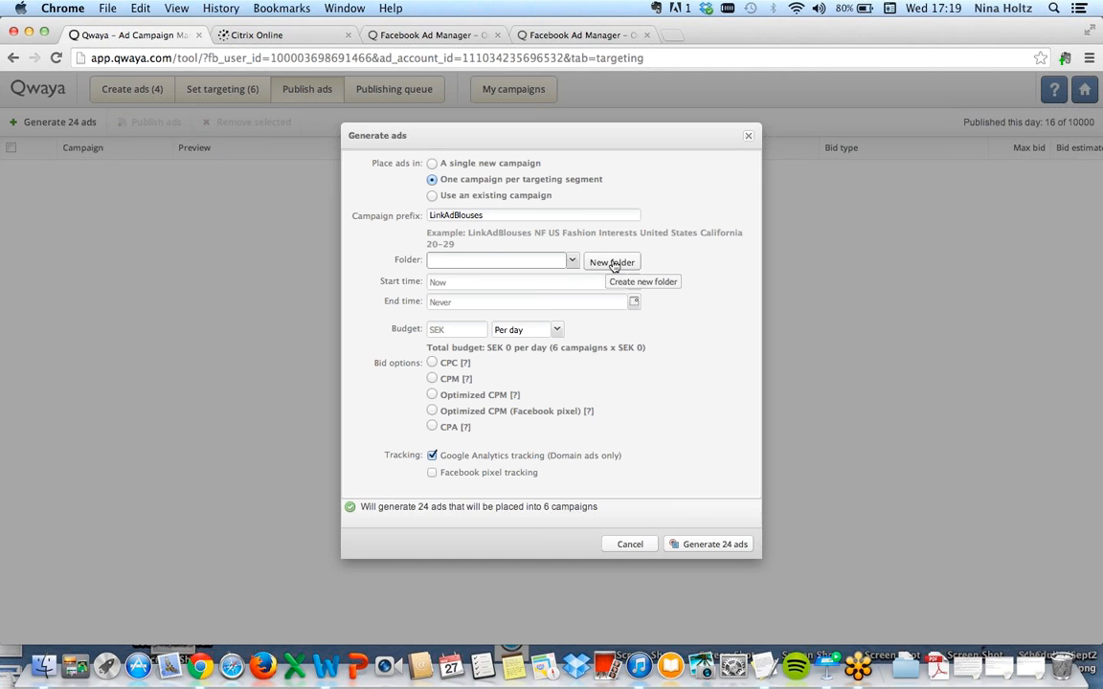
{"action": "left_click", "coordinate": [613, 262]}
{"action": "type", "text": "Blouses"}
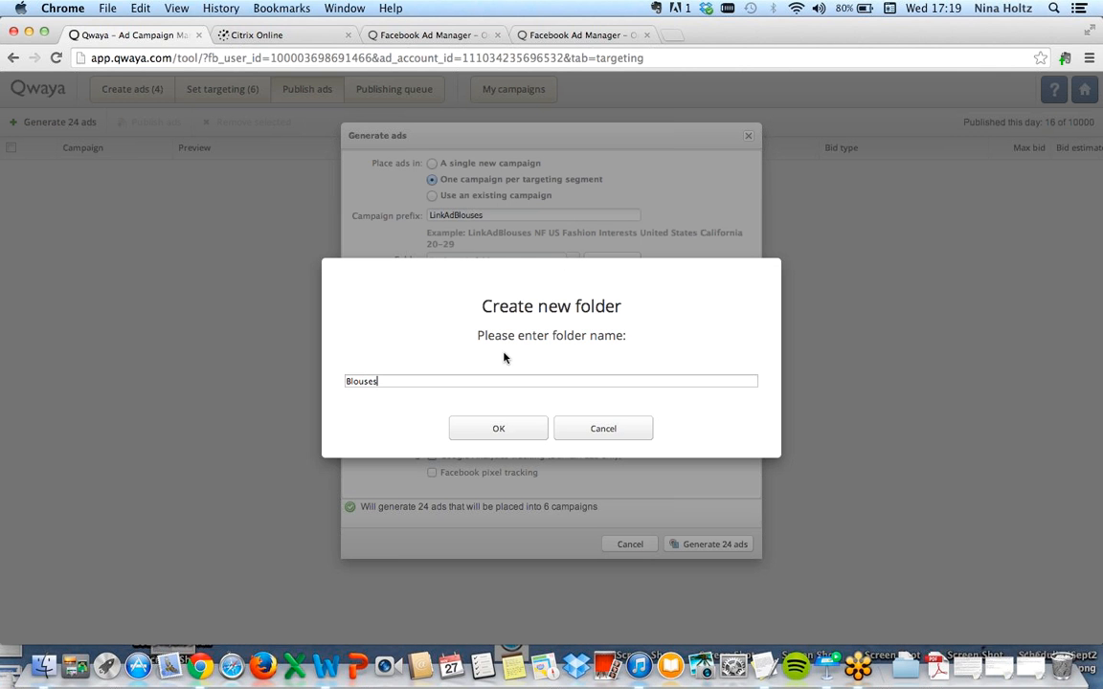
{"action": "left_click", "coordinate": [488, 432]}
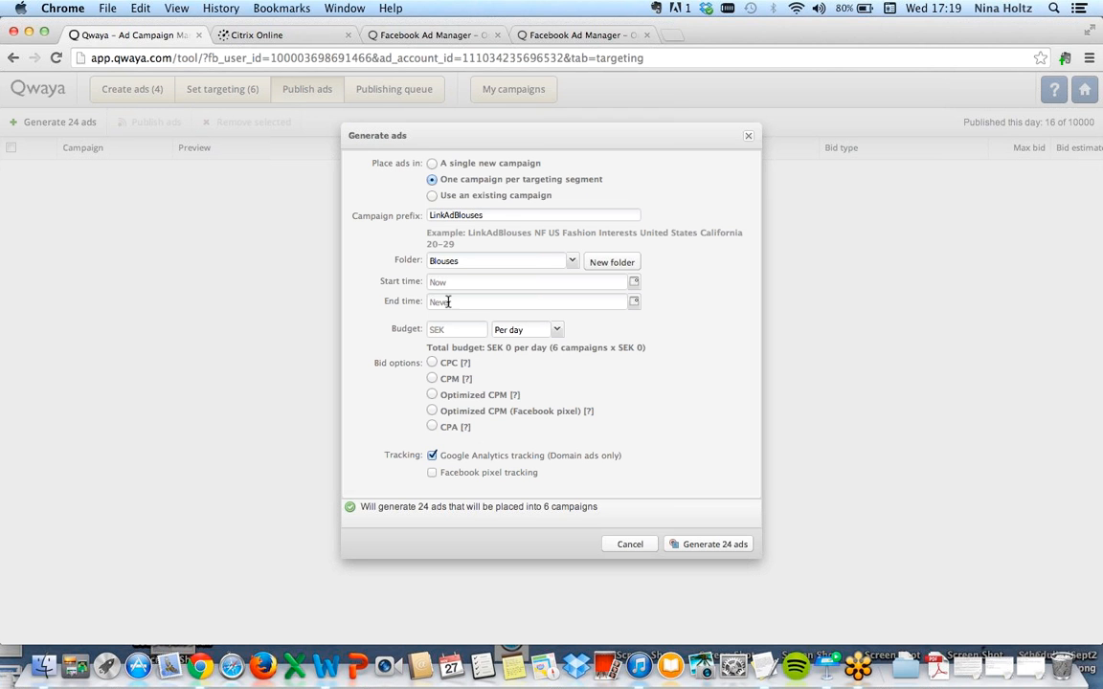
Set the budget to SEK 100 per day for each campaign and choose CPC bidding with the max bid.
{"action": "left_click", "coordinate": [444, 328]}
{"action": "type", "text": "100"}
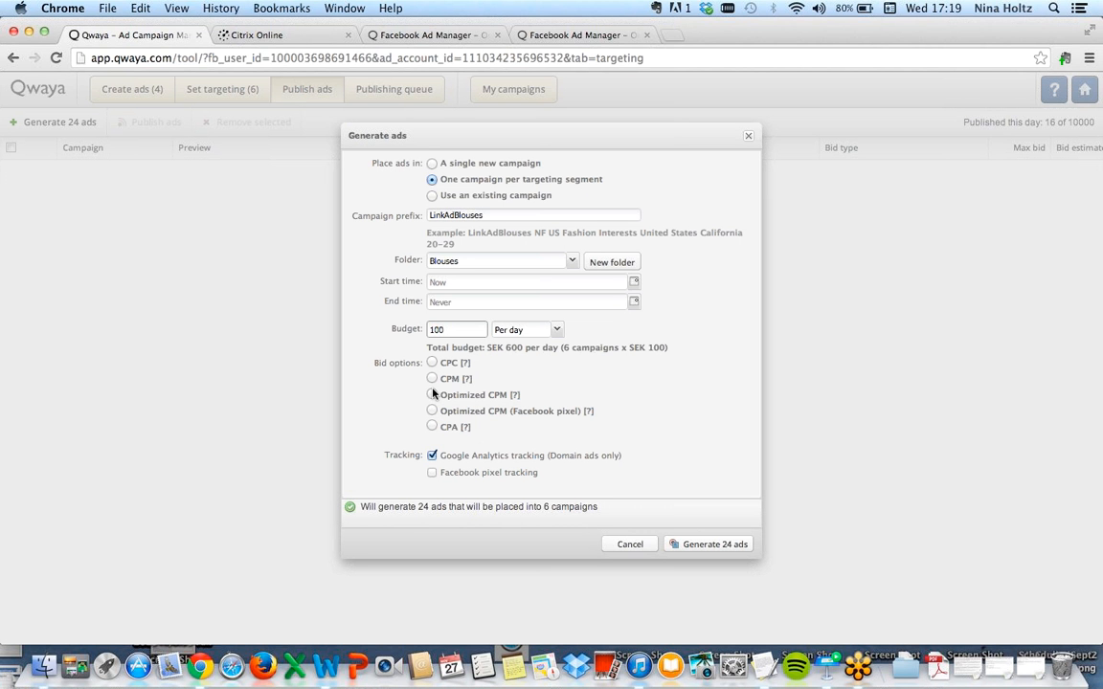
{"action": "left_click", "coordinate": [430, 362]}
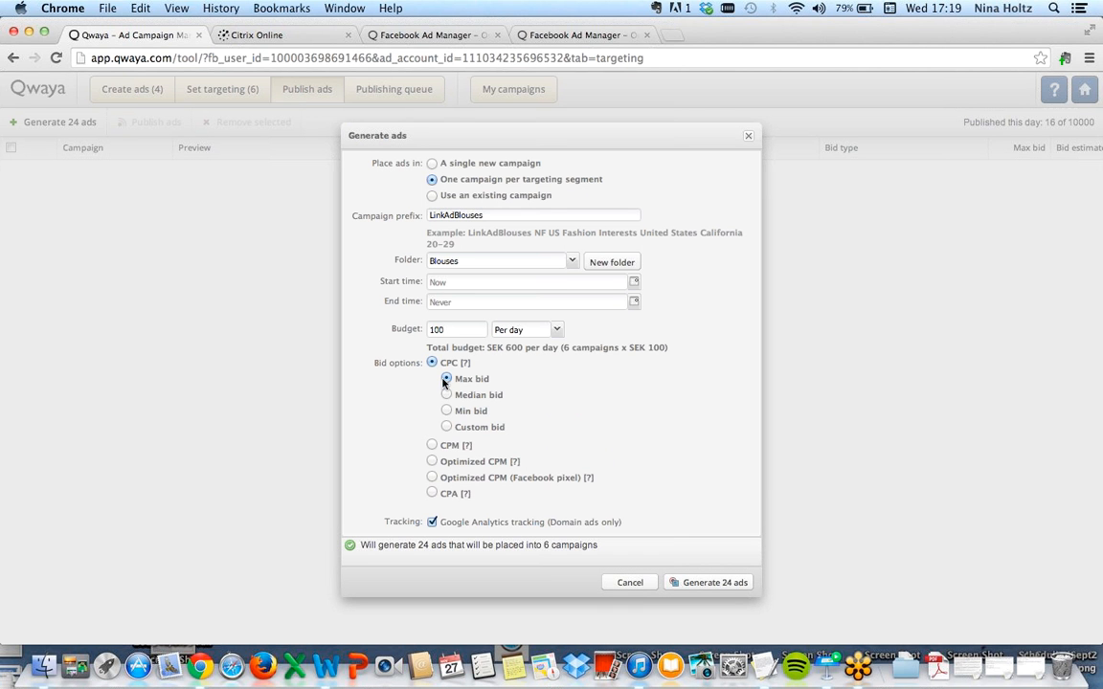
Turn off Google Analytics tracking, leave Facebook pixel tracking disabled, and generate the ads.
{"action": "scroll", "coordinate": [570, 398], "scroll_direction": "down", "scroll_amount": 1}
{"action": "scroll", "coordinate": [570, 398], "scroll_direction": "down", "scroll_amount": 1}
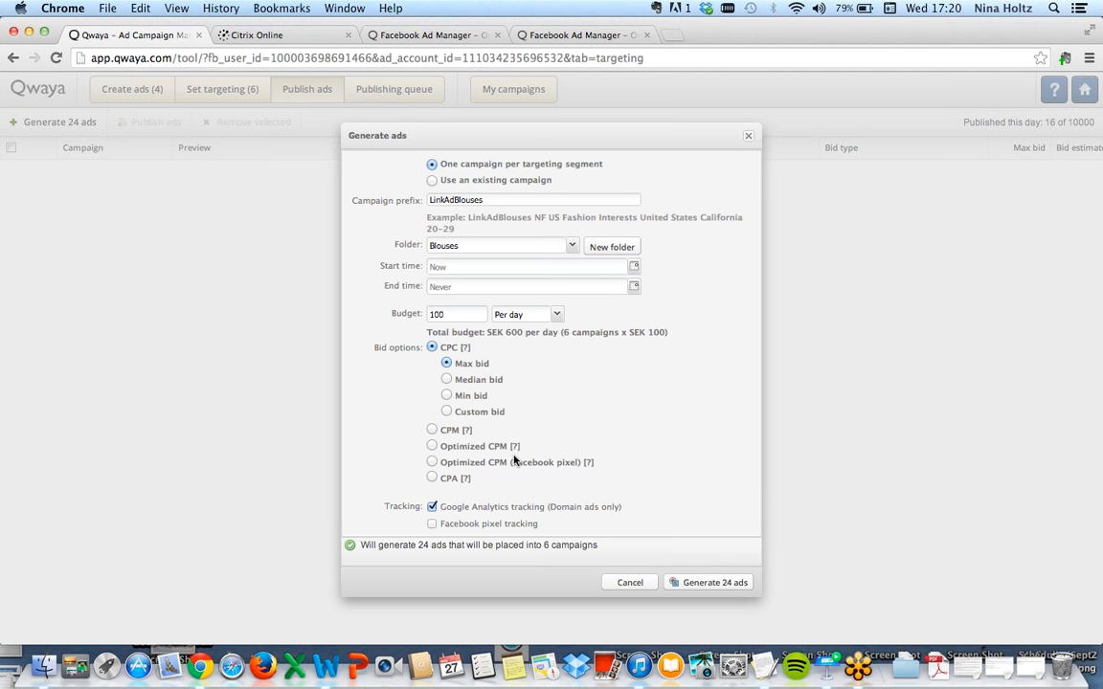
{"action": "left_click", "coordinate": [432, 507]}
{"action": "left_click", "coordinate": [432, 524]}
{"action": "scroll", "coordinate": [513, 473], "scroll_direction": "down", "scroll_amount": 1}
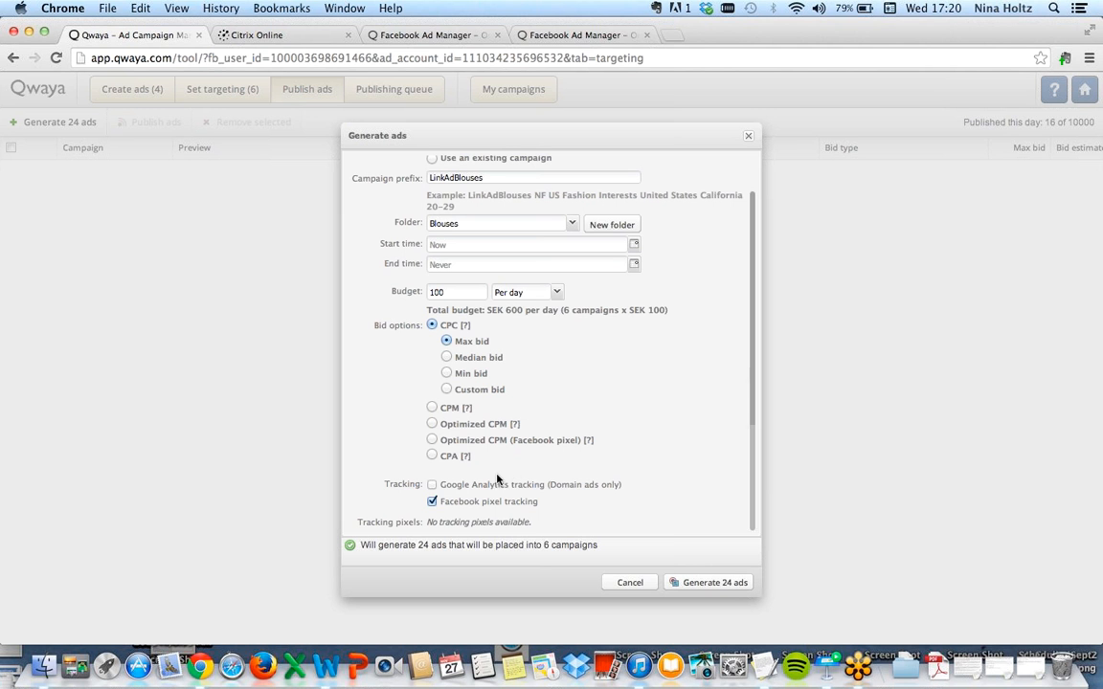
{"action": "left_click", "coordinate": [432, 502]}
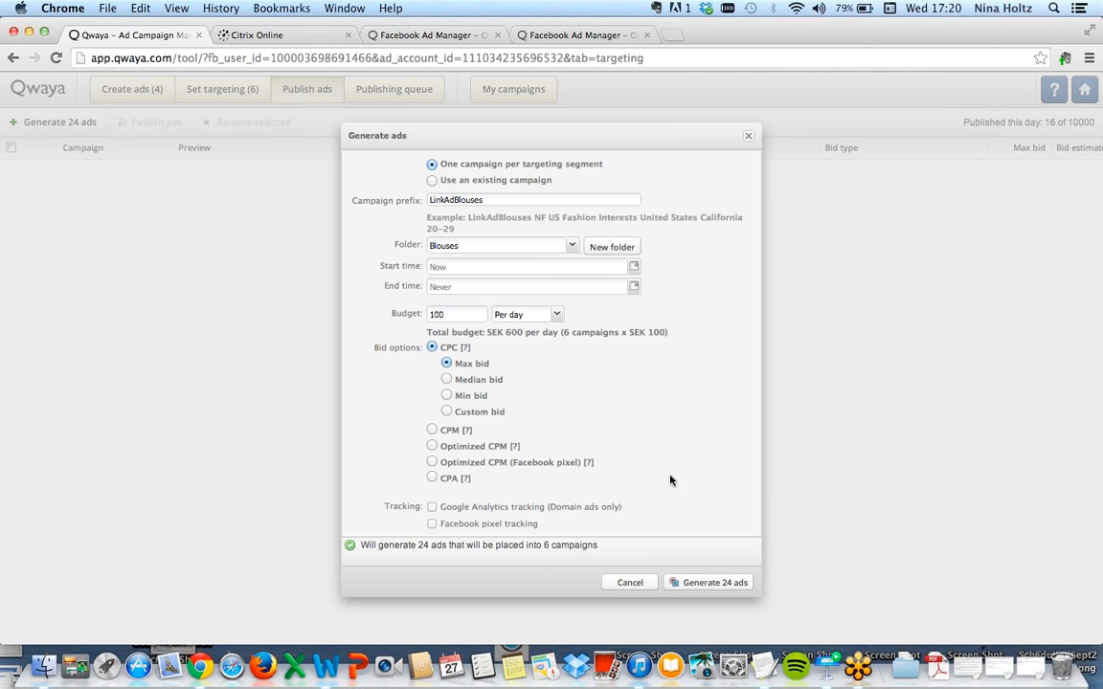
{"action": "left_click", "coordinate": [708, 582]}
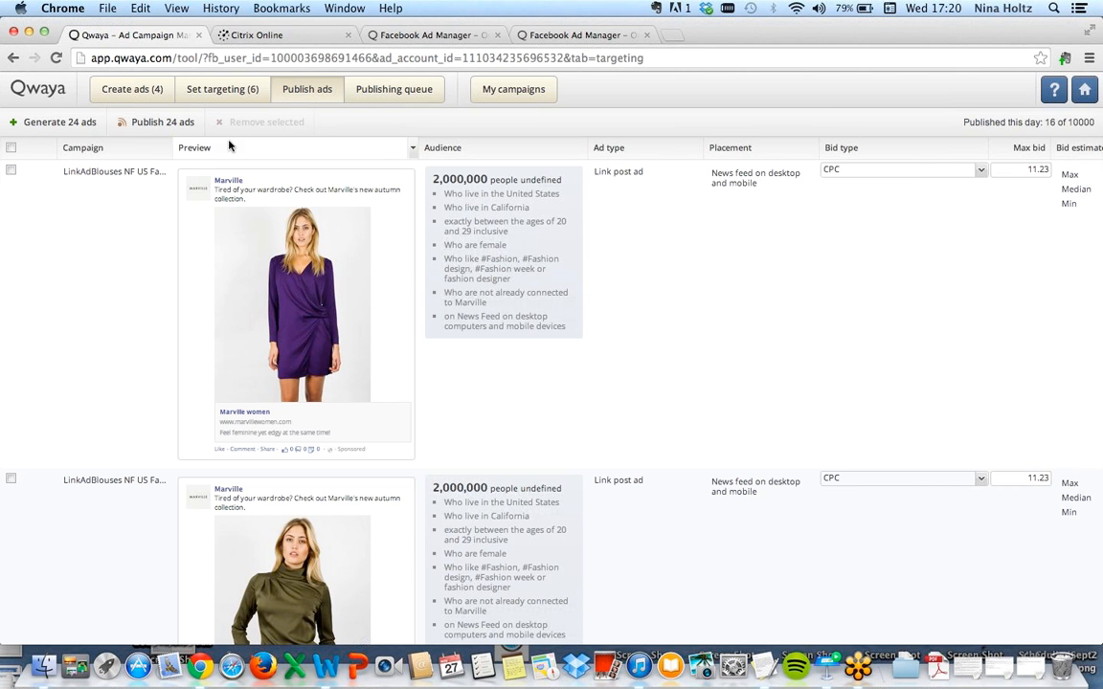
Widen the Campaign column to show full names and review the generated ads with their previews and audiences.
{"action": "left_click_drag", "start_coordinate": [282, 148], "coordinate": [381, 152]}
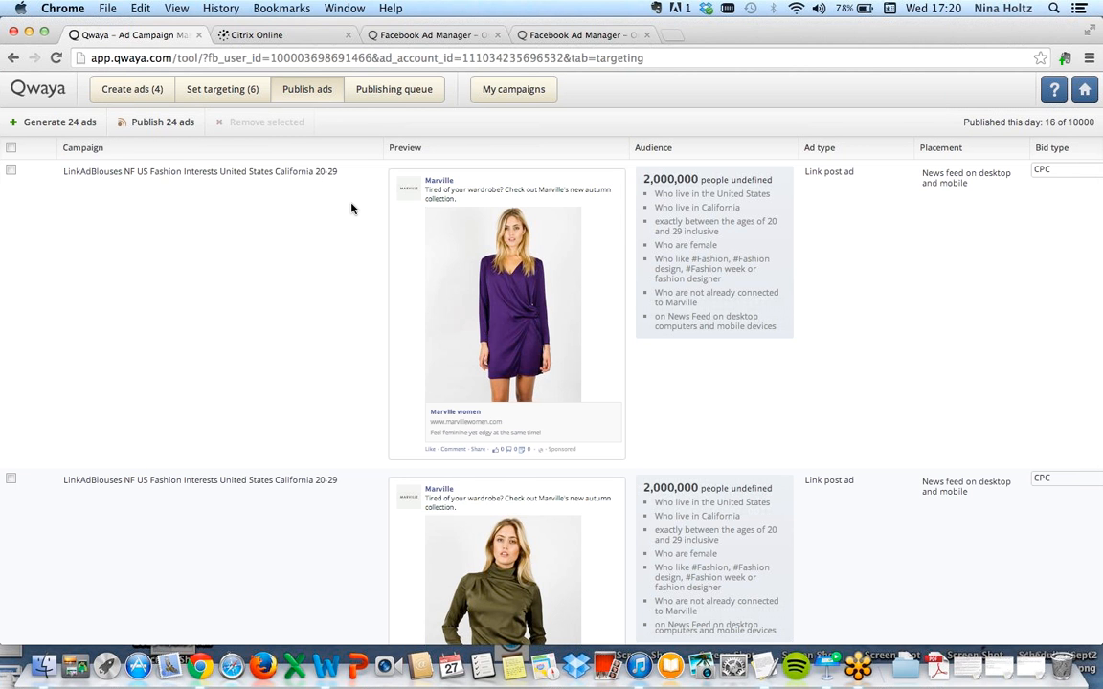
{"action": "scroll", "coordinate": [351, 209], "scroll_direction": "down", "scroll_amount": 10}
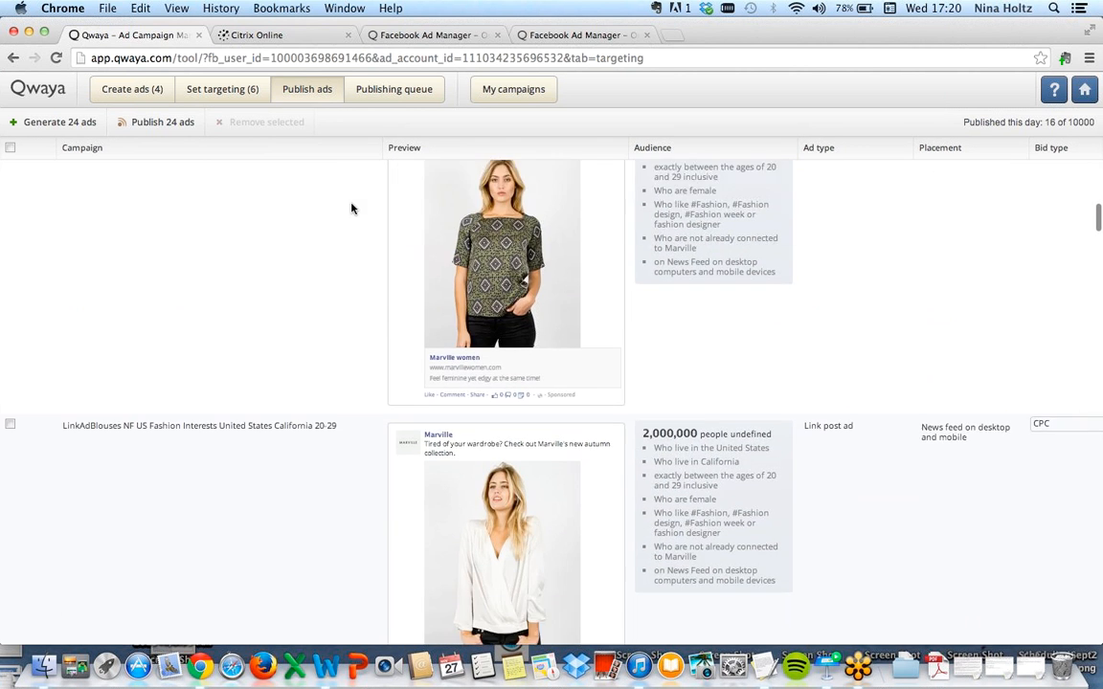
{"action": "scroll", "coordinate": [316, 215], "scroll_direction": "down", "scroll_amount": 3}
{"action": "scroll", "coordinate": [313, 218], "scroll_direction": "down", "scroll_amount": 3}
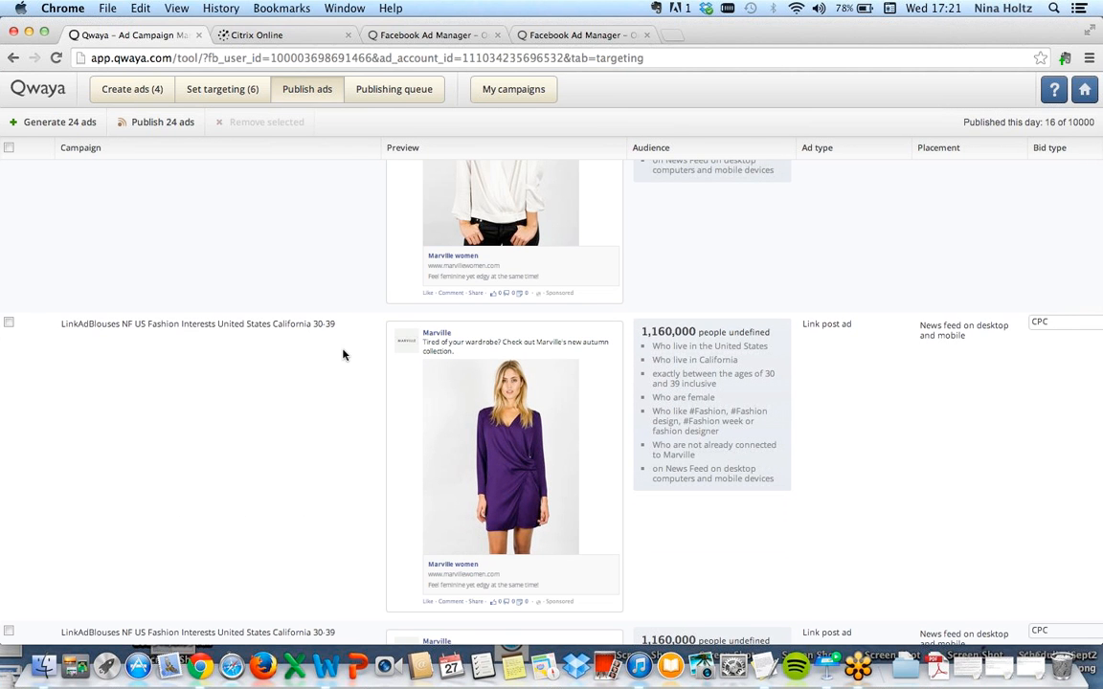
{"action": "scroll", "coordinate": [343, 355], "scroll_direction": "up", "scroll_amount": 10}
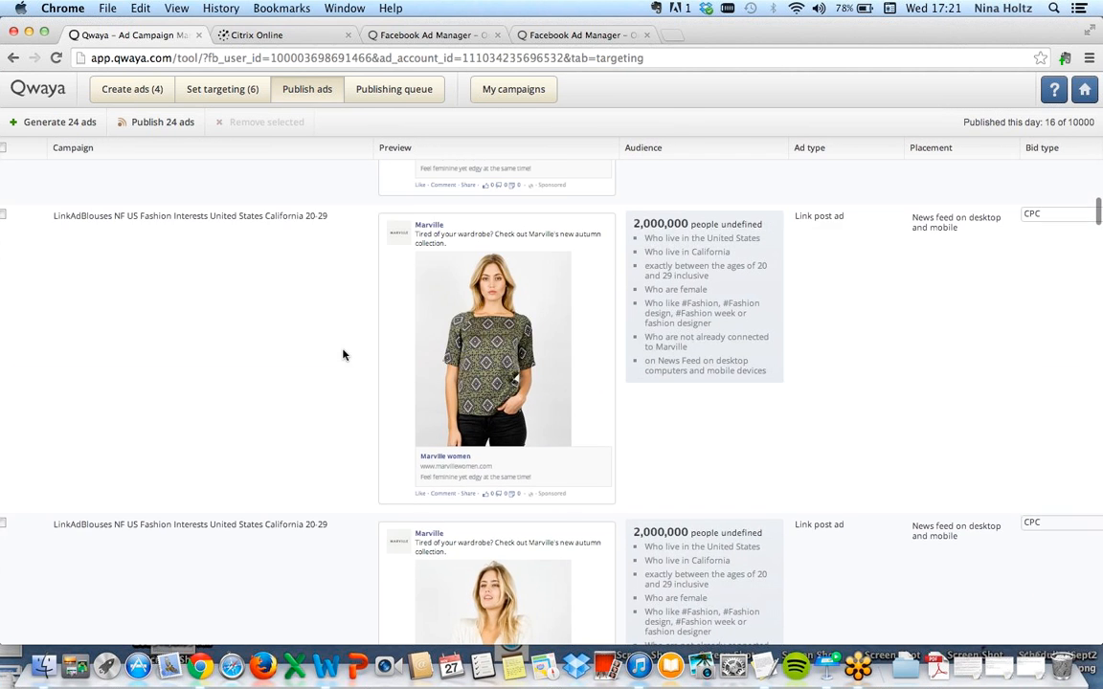
{"action": "scroll", "coordinate": [342, 355], "scroll_direction": "up", "scroll_amount": 8}
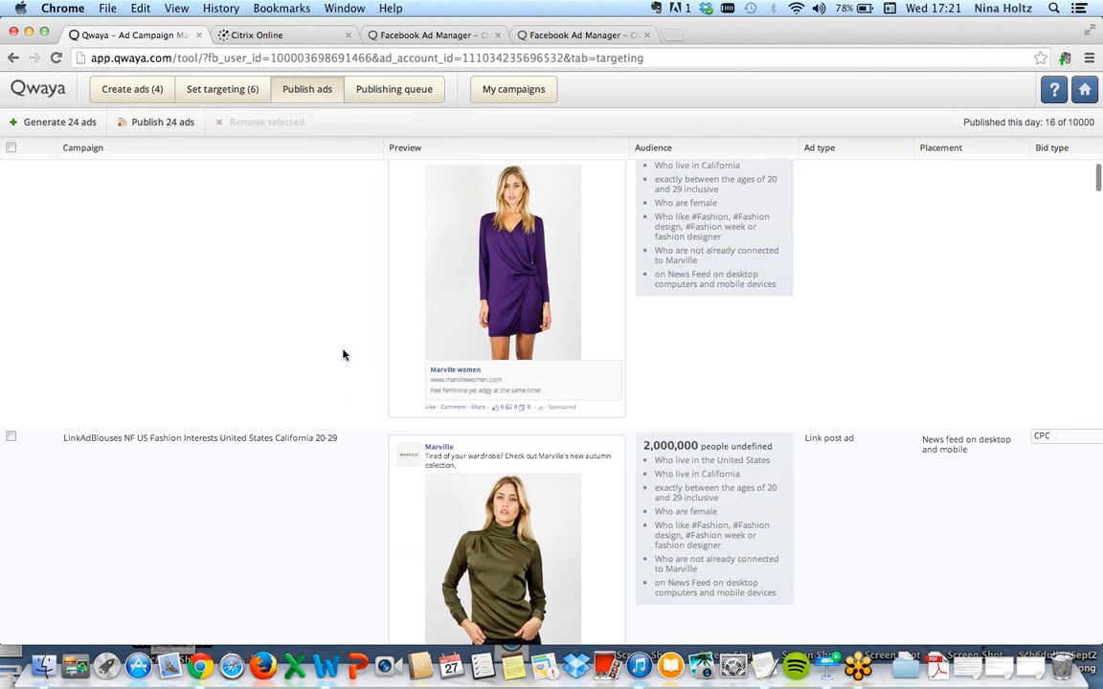
{"action": "scroll", "coordinate": [342, 355], "scroll_direction": "up", "scroll_amount": 2}
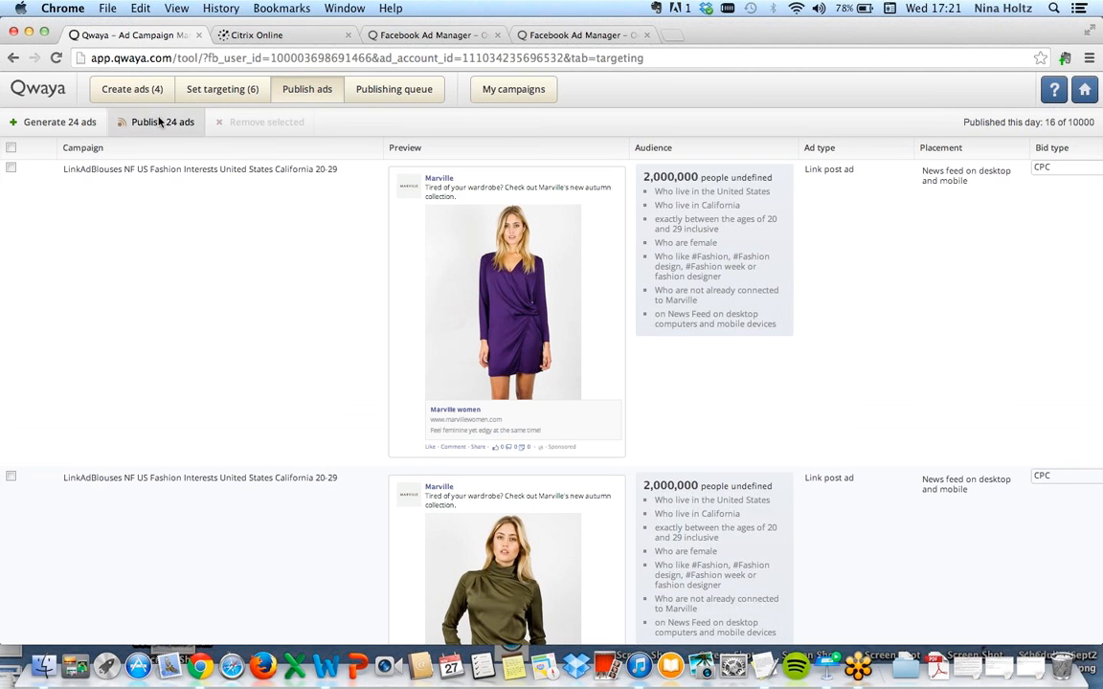
Publish all the generated ads to Facebook and close the publishing notice.
{"action": "left_click", "coordinate": [161, 122]}
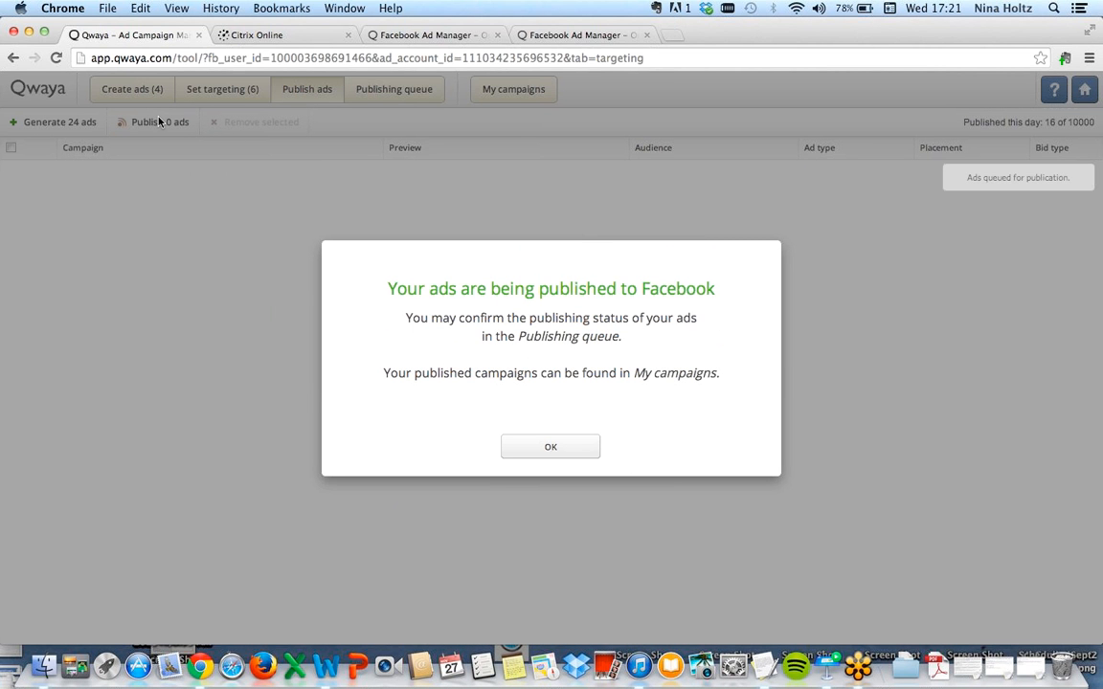
{"action": "left_click", "coordinate": [551, 444]}
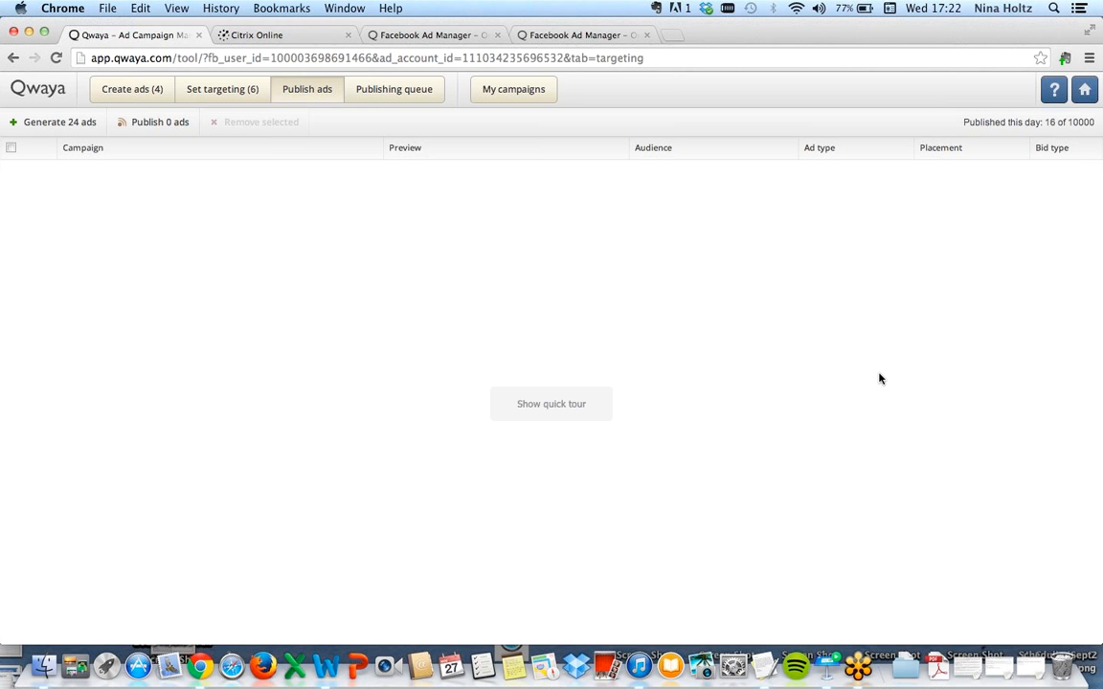
Open the MobileFashionNotFans targeting template and examine its settings, including which custom audiences can be included.
{"action": "left_click", "coordinate": [215, 93]}
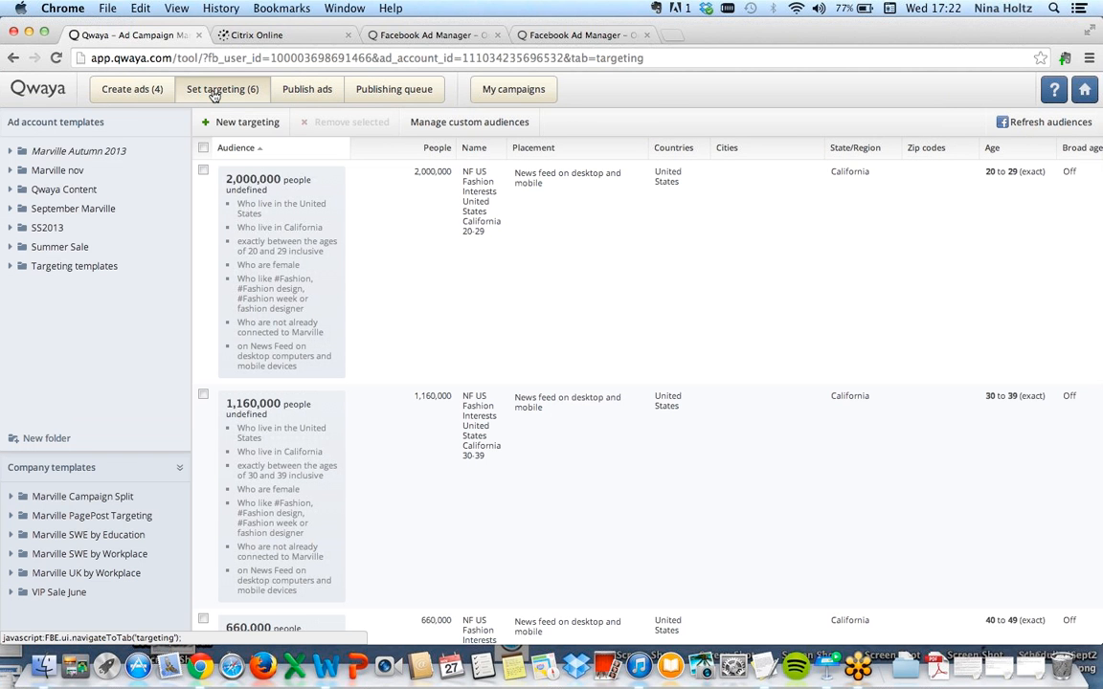
{"action": "left_click", "coordinate": [113, 191]}
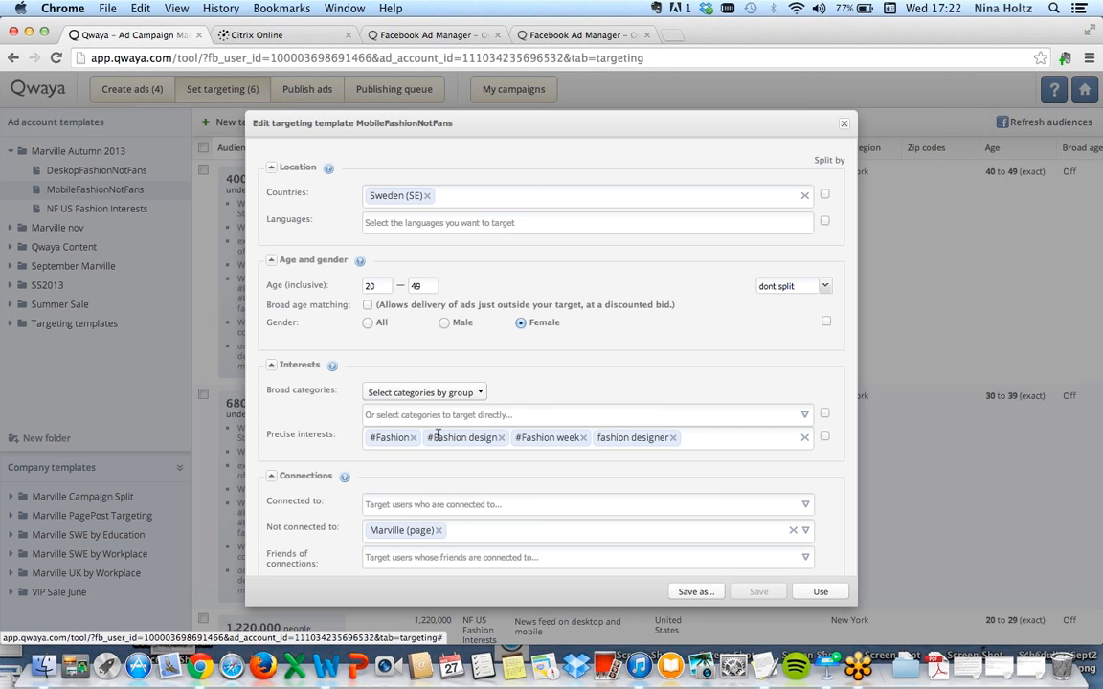
{"action": "scroll", "coordinate": [658, 400], "scroll_direction": "down", "scroll_amount": 1}
{"action": "scroll", "coordinate": [659, 401], "scroll_direction": "down", "scroll_amount": 6}
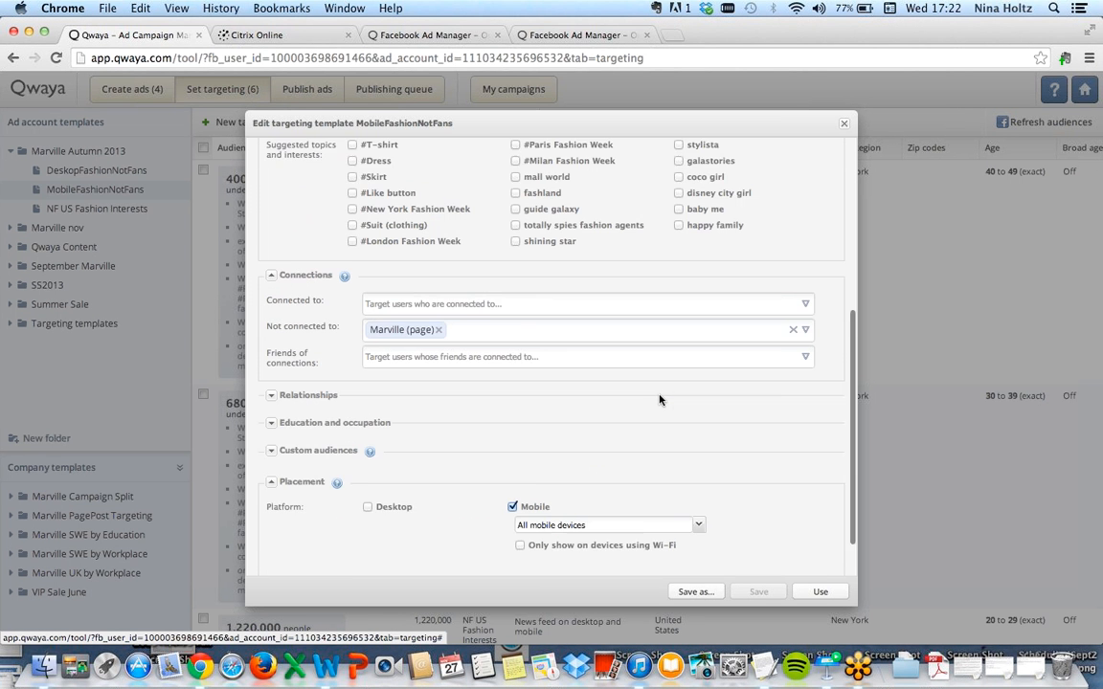
{"action": "left_click", "coordinate": [273, 395]}
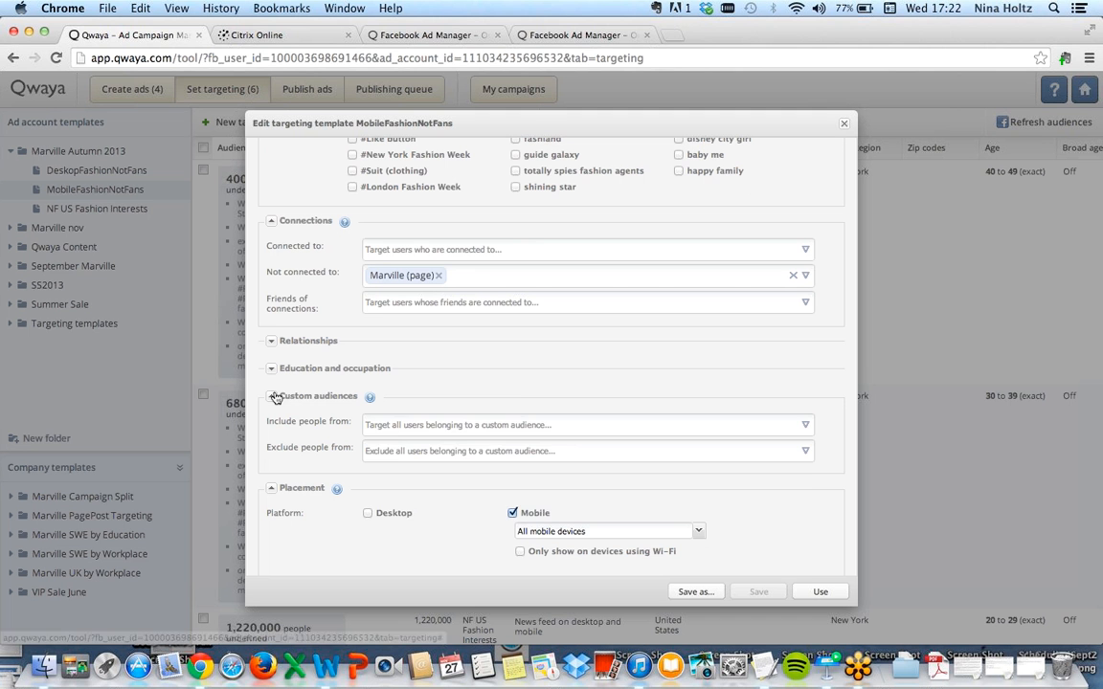
{"action": "left_click", "coordinate": [393, 427]}
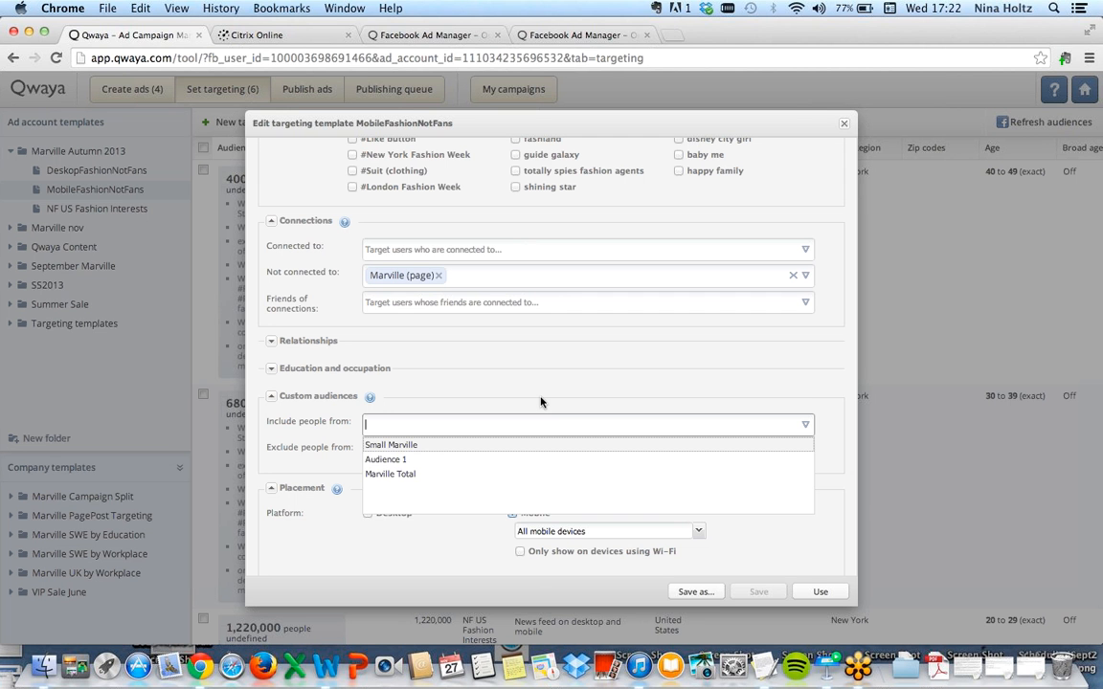
{"action": "left_click", "coordinate": [522, 362]}
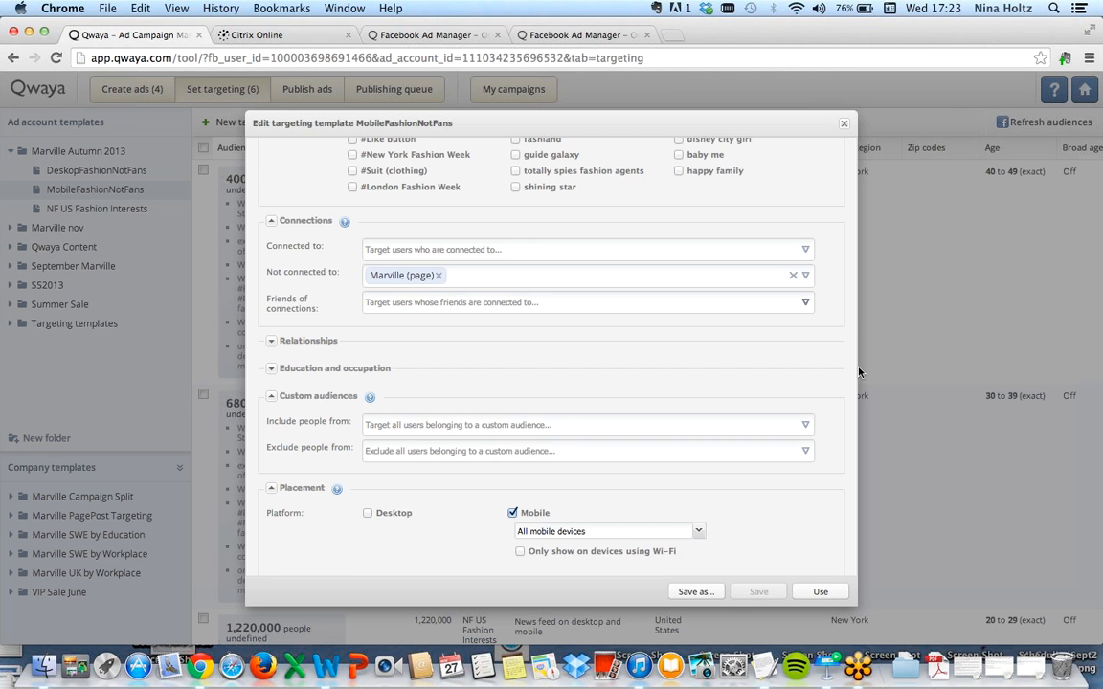
{"action": "scroll", "coordinate": [735, 201], "scroll_direction": "up", "scroll_amount": 6}
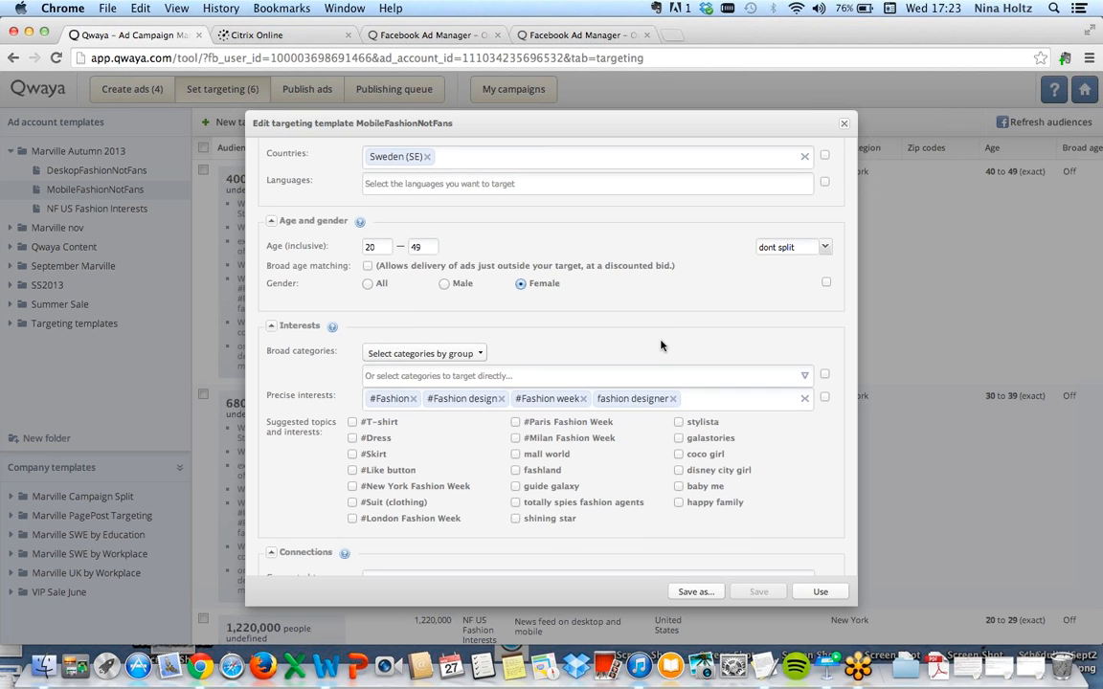
Try adding desktop with all desktop placements to the MobileFashionNotFans template's platforms, and close the template without saving.
{"action": "scroll", "coordinate": [660, 346], "scroll_direction": "down", "scroll_amount": 8}
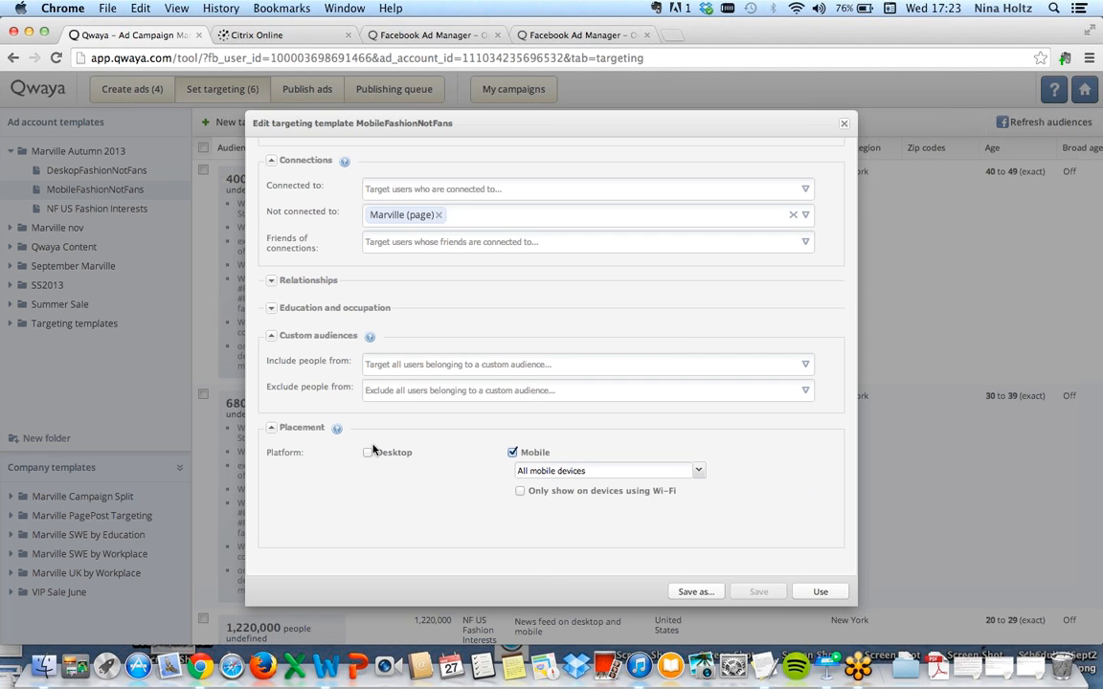
{"action": "left_click", "coordinate": [367, 454]}
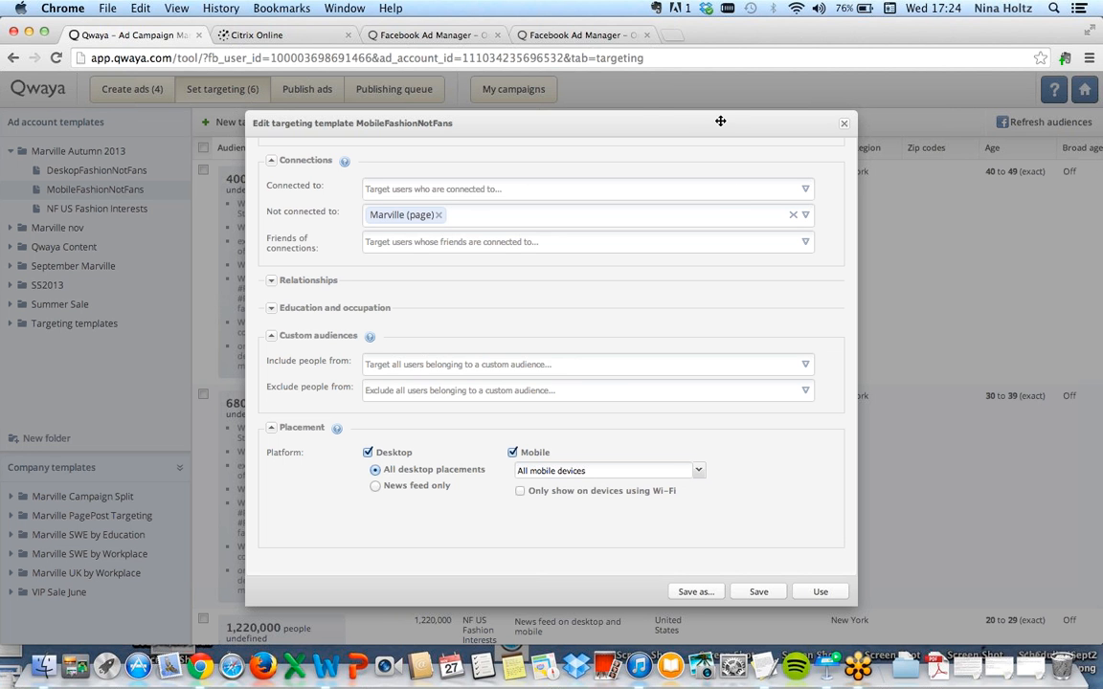
{"action": "left_click_drag", "start_coordinate": [669, 115], "coordinate": [719, 124]}
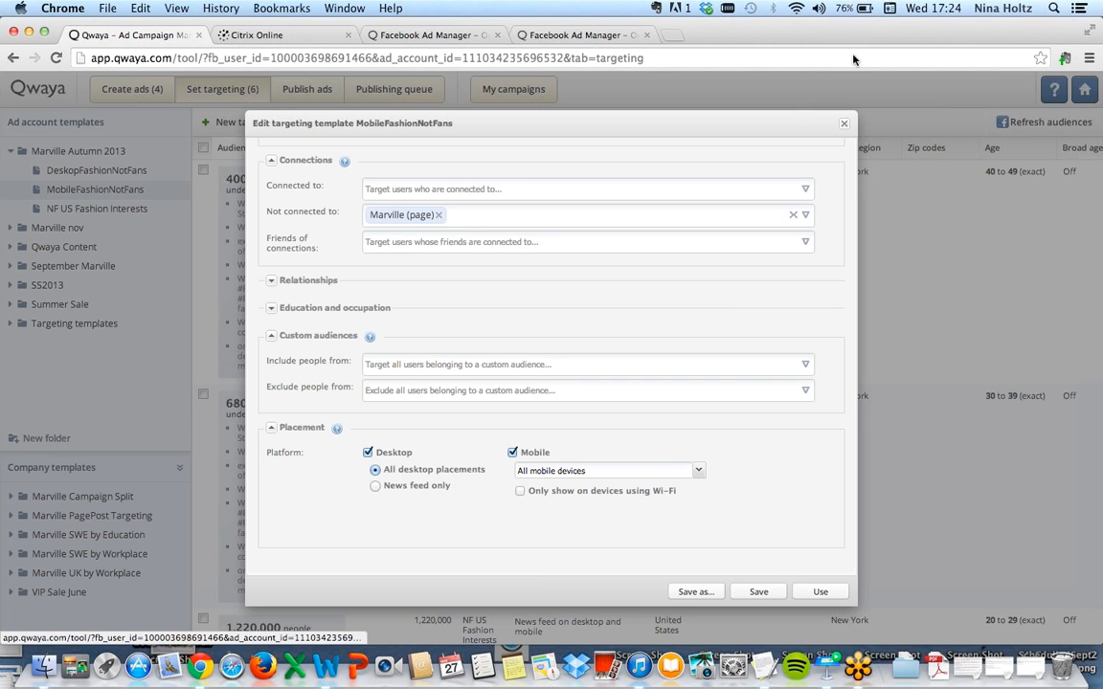
{"action": "left_click", "coordinate": [845, 127]}
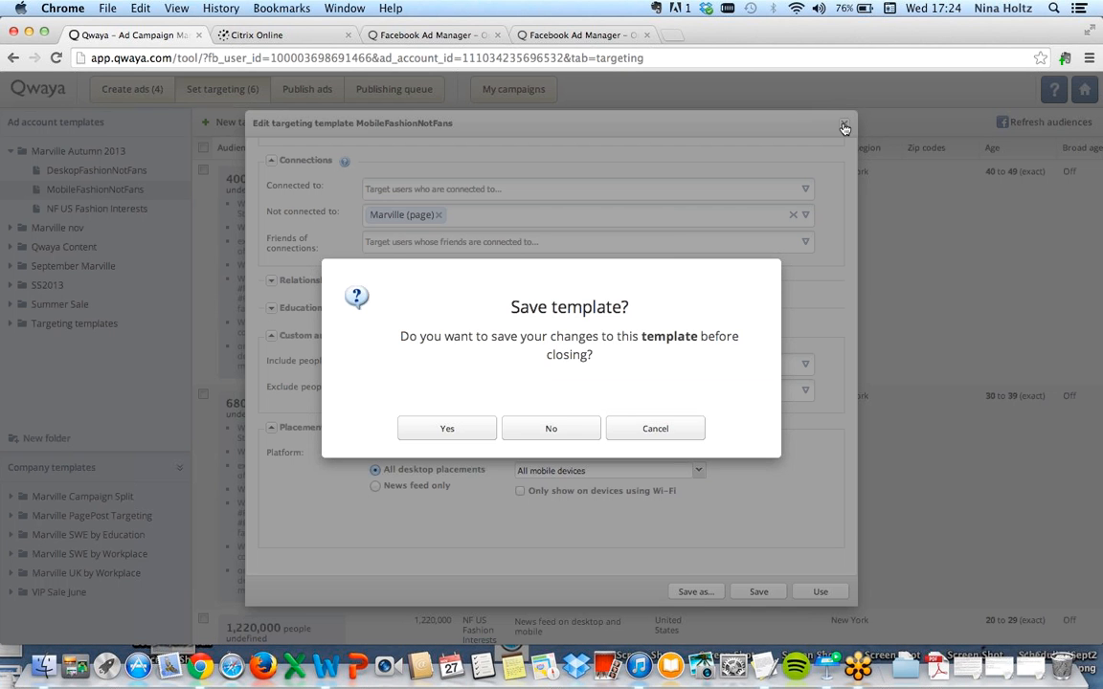
{"action": "left_click", "coordinate": [551, 428]}
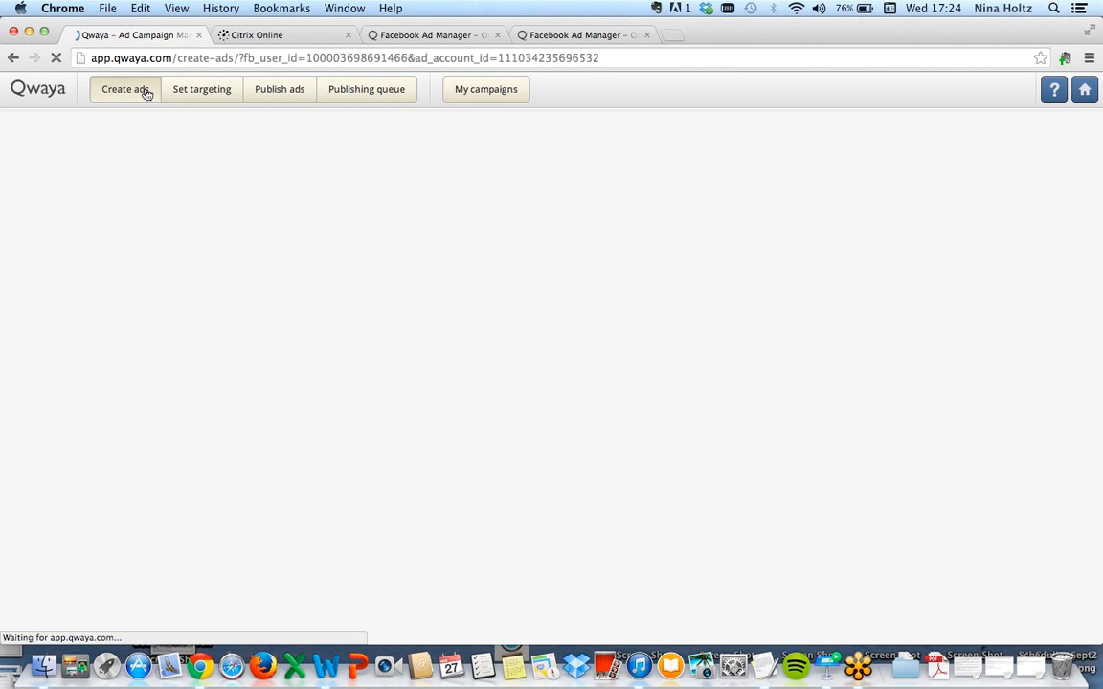
Start a page like ad for the Marville page and examine the available landing tabs.
{"action": "left_click", "coordinate": [88, 328]}
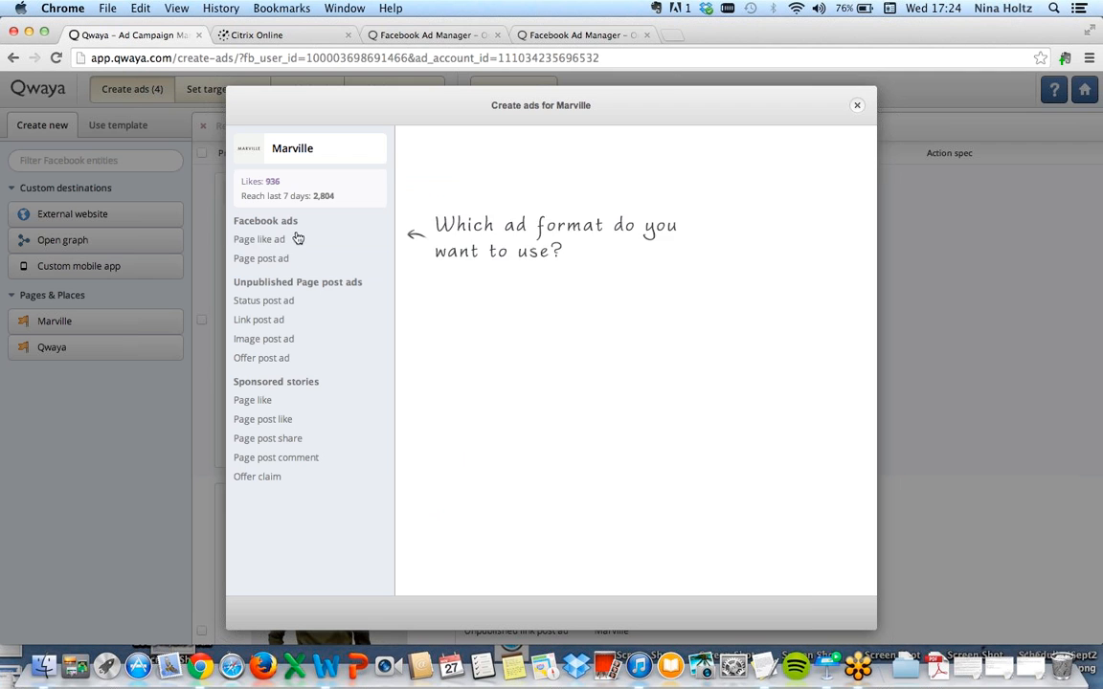
{"action": "left_click", "coordinate": [285, 244]}
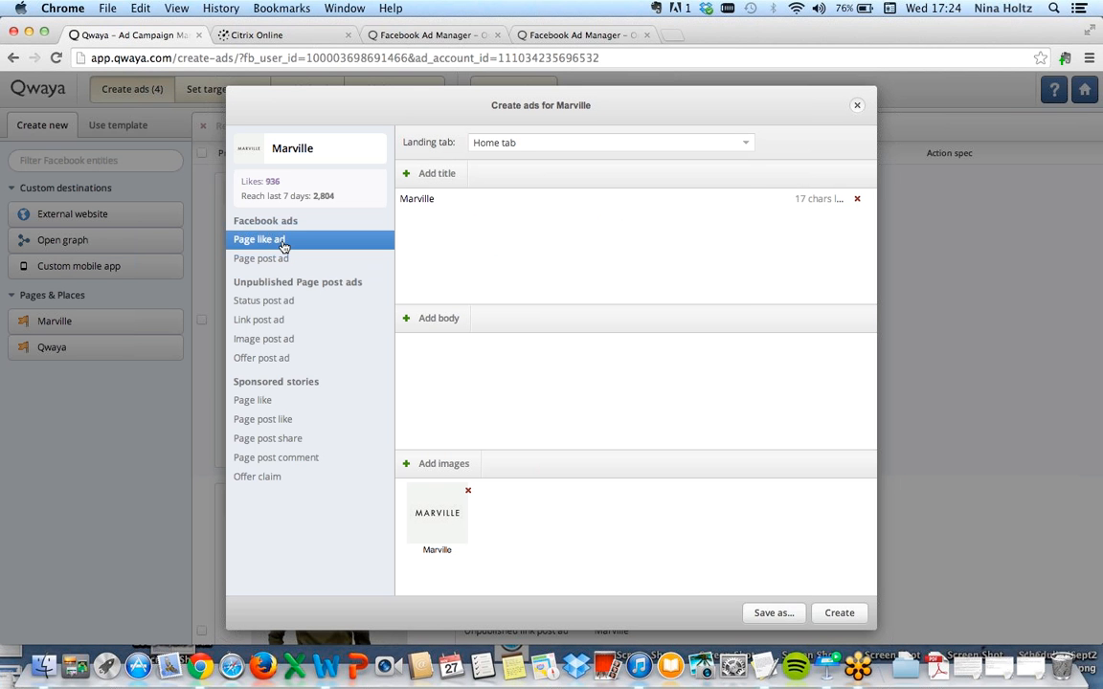
{"action": "left_click", "coordinate": [567, 142]}
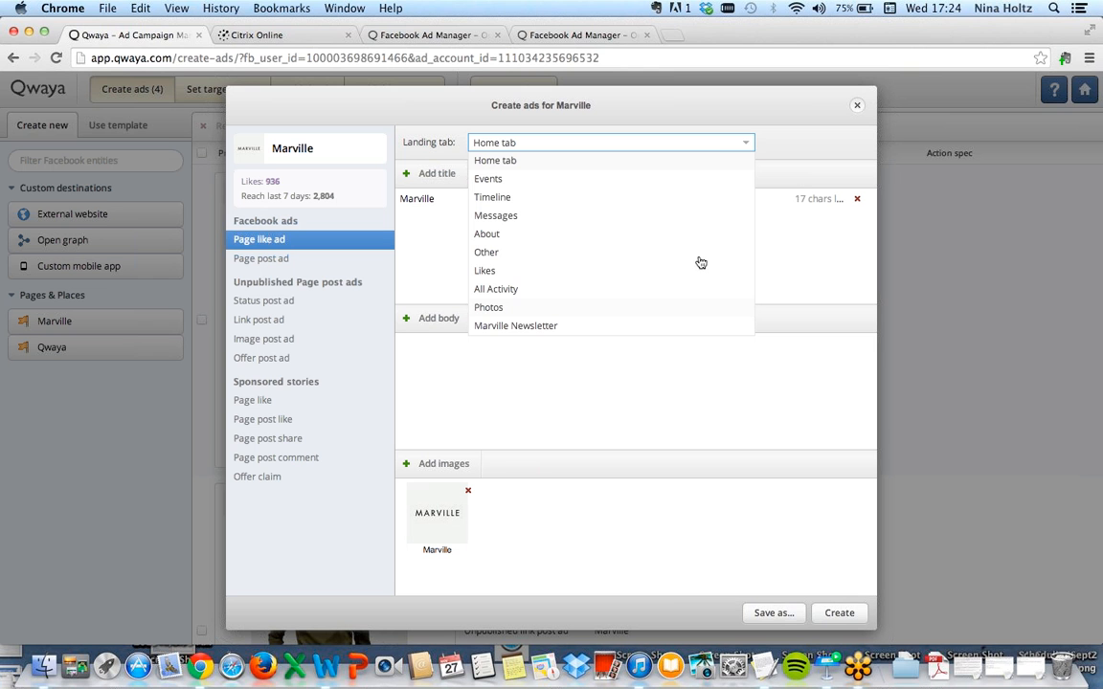
{"action": "left_click", "coordinate": [751, 145]}
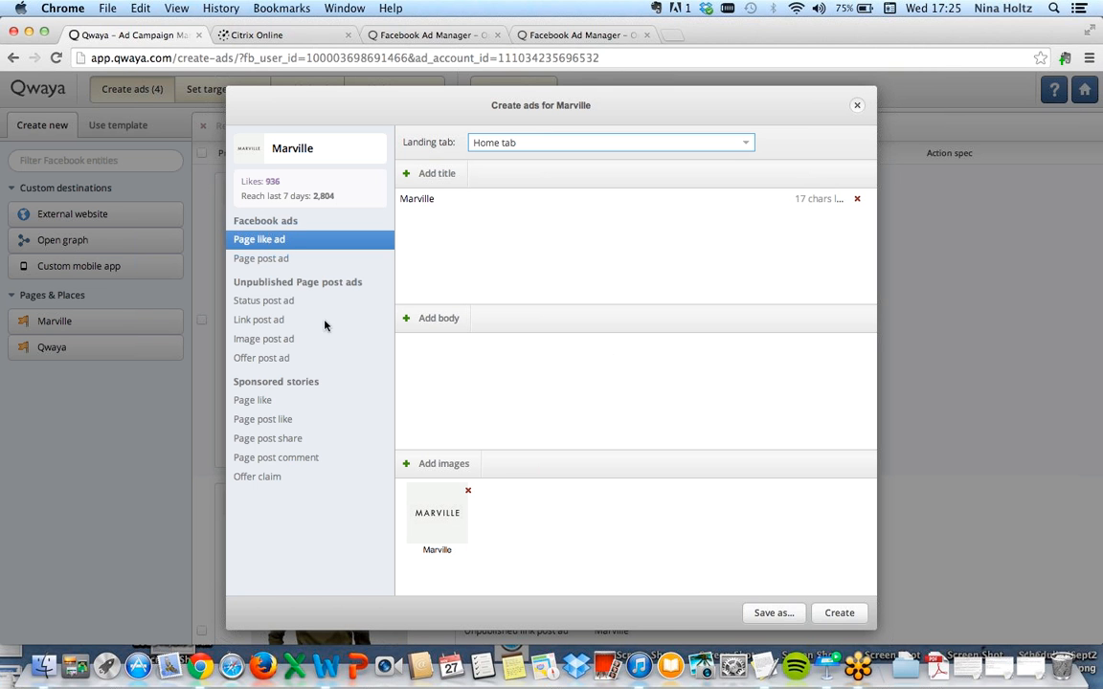
Compare the published and unpublished page posts offered for a Marville page post ad, and close the ad dialog.
{"action": "left_click", "coordinate": [287, 259]}
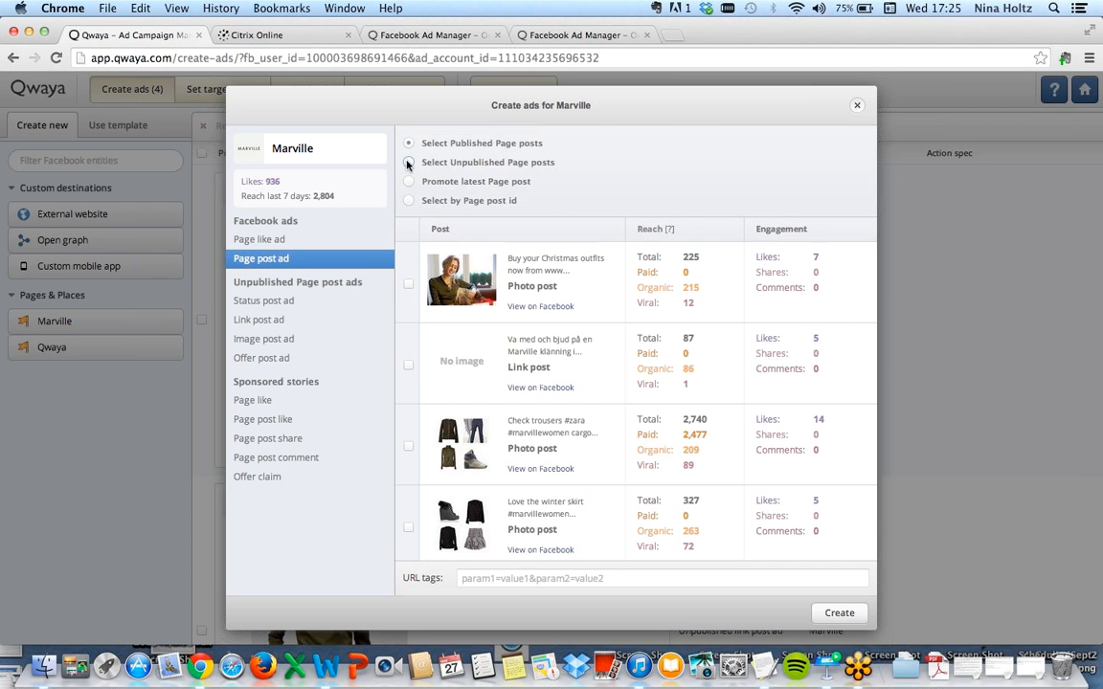
{"action": "left_click", "coordinate": [408, 162]}
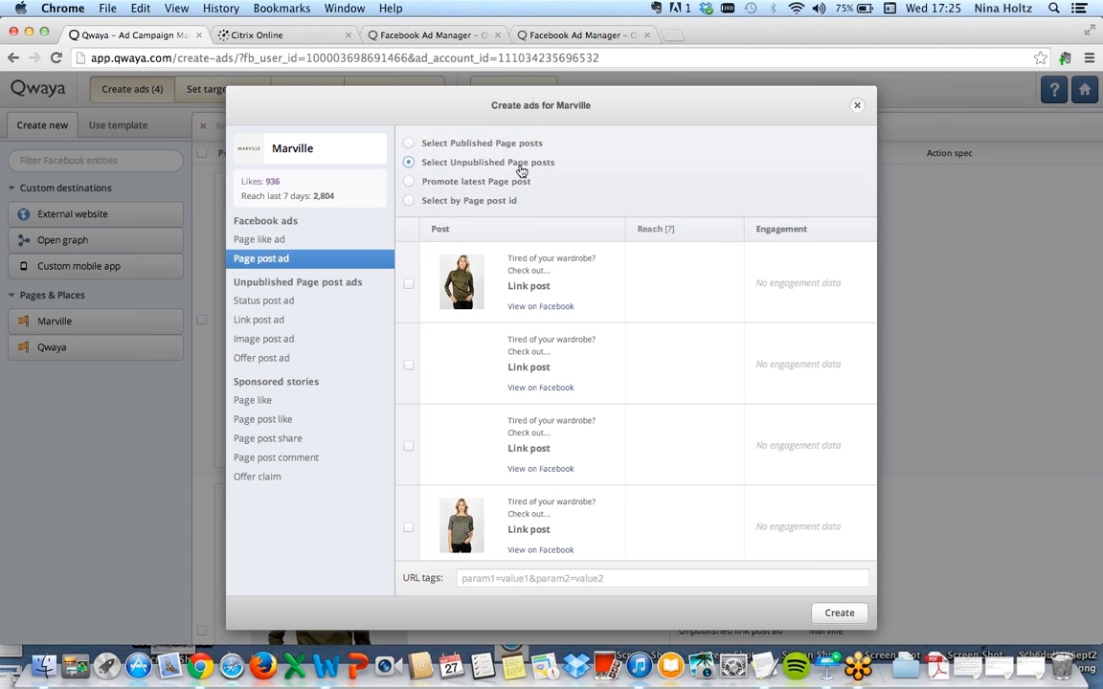
{"action": "left_click", "coordinate": [409, 143]}
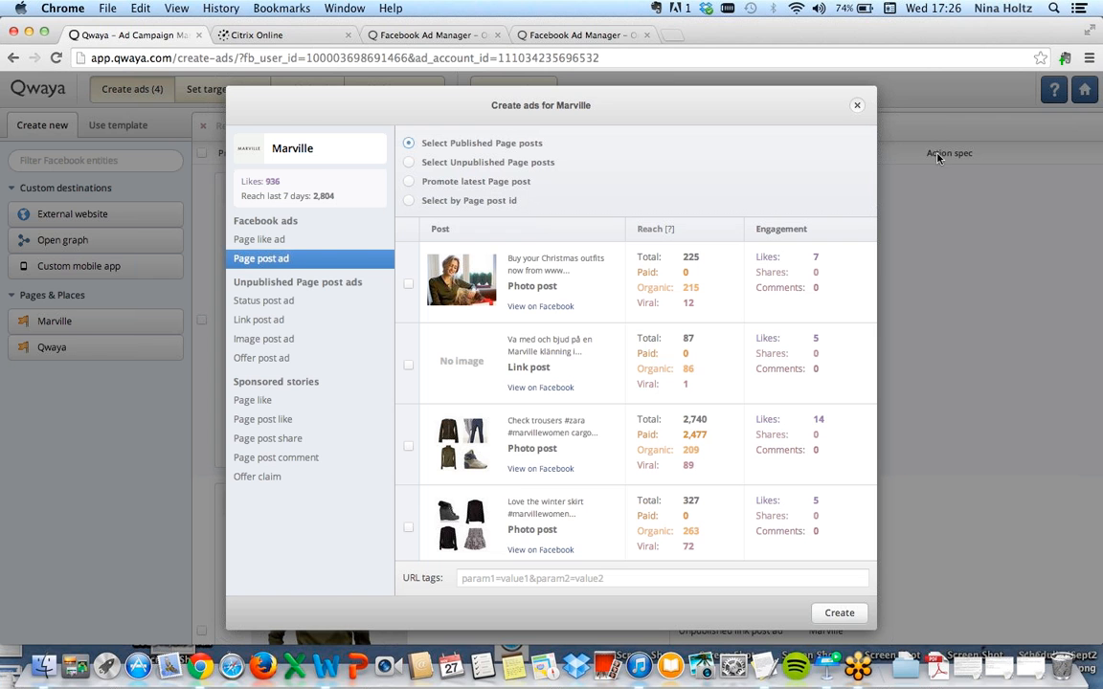
{"action": "left_click", "coordinate": [857, 105]}
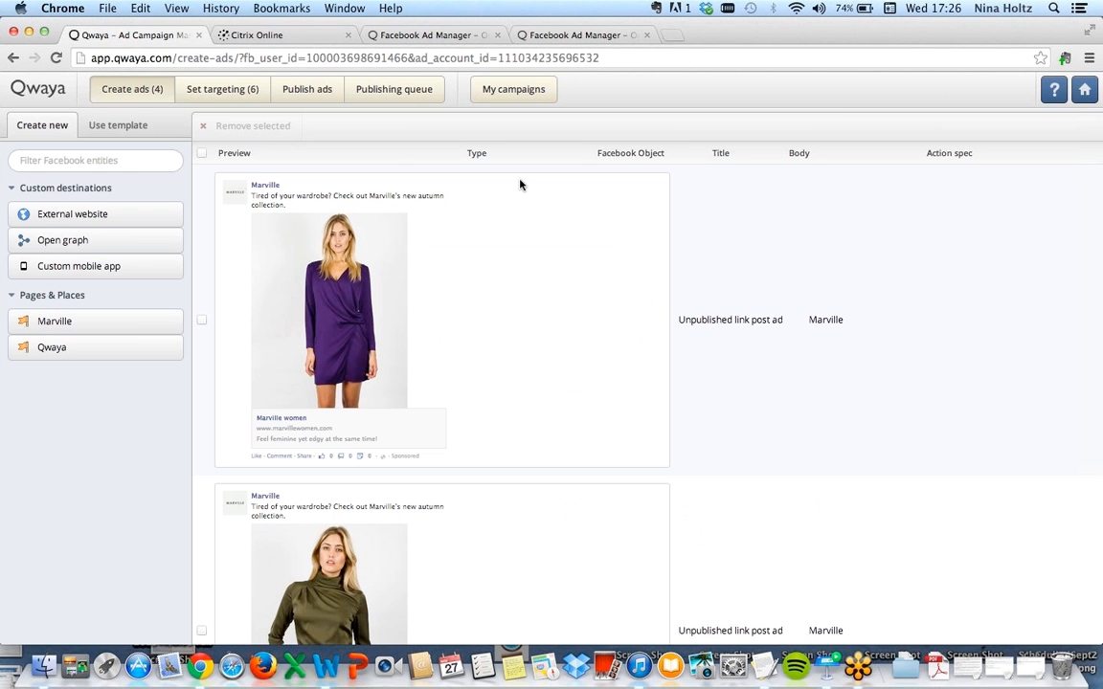
Open the saved "Link Post - Tired of your wardrobe?" ad template from the Marville Autumn 2013 folder.
{"action": "left_click", "coordinate": [220, 90]}
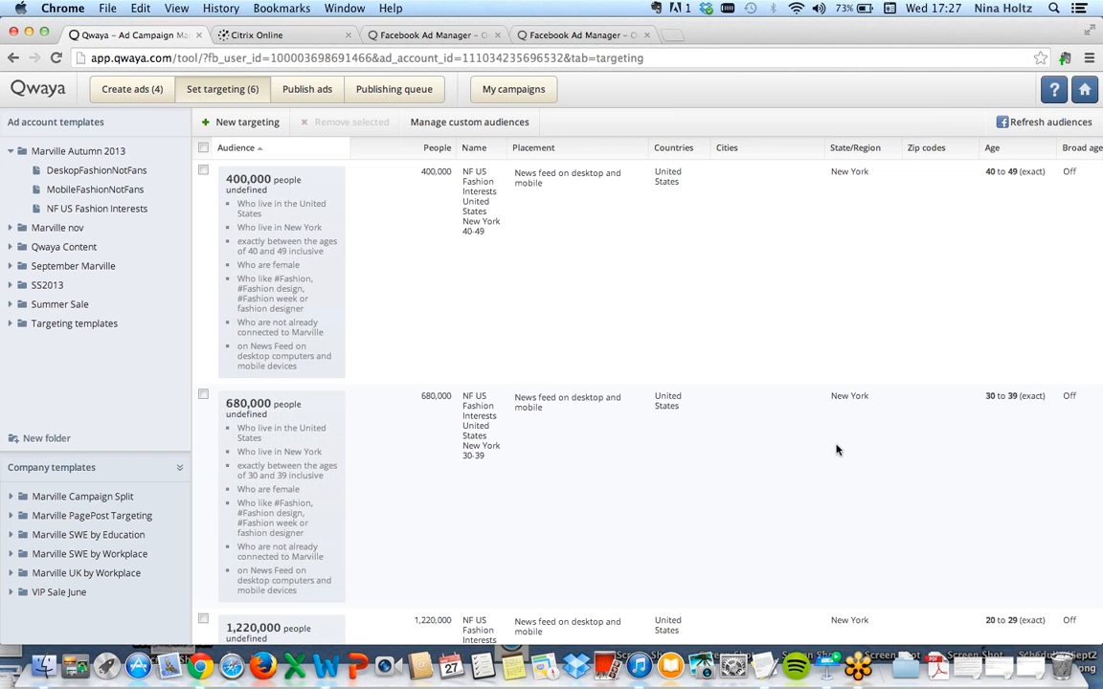
{"action": "left_click", "coordinate": [131, 89]}
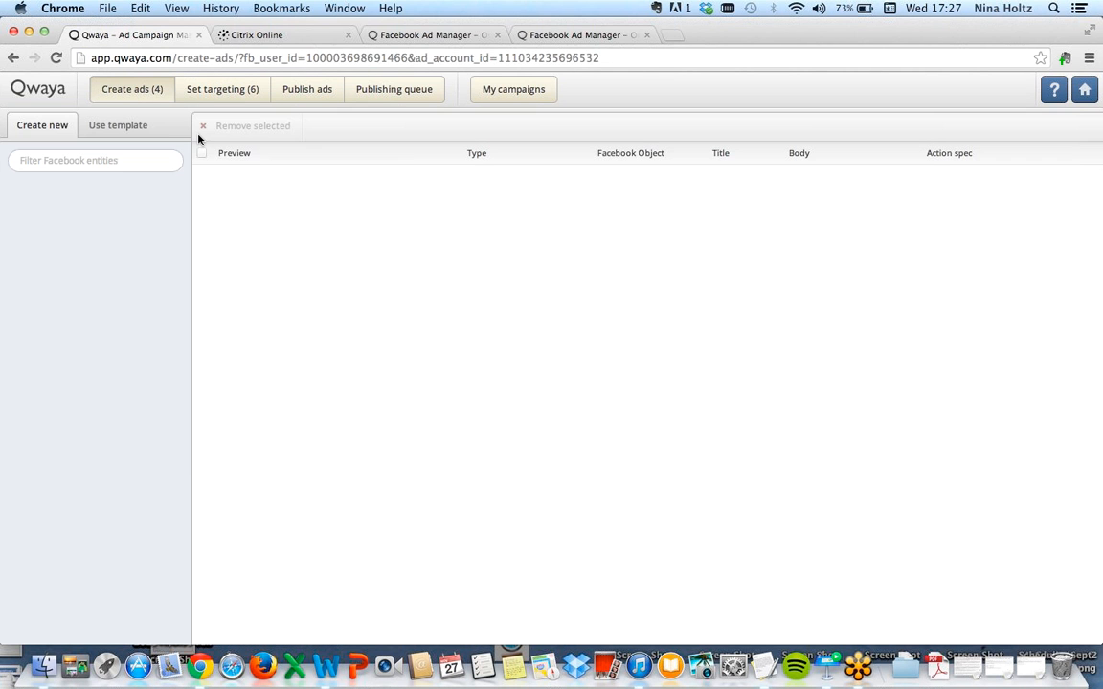
{"action": "left_click", "coordinate": [120, 129]}
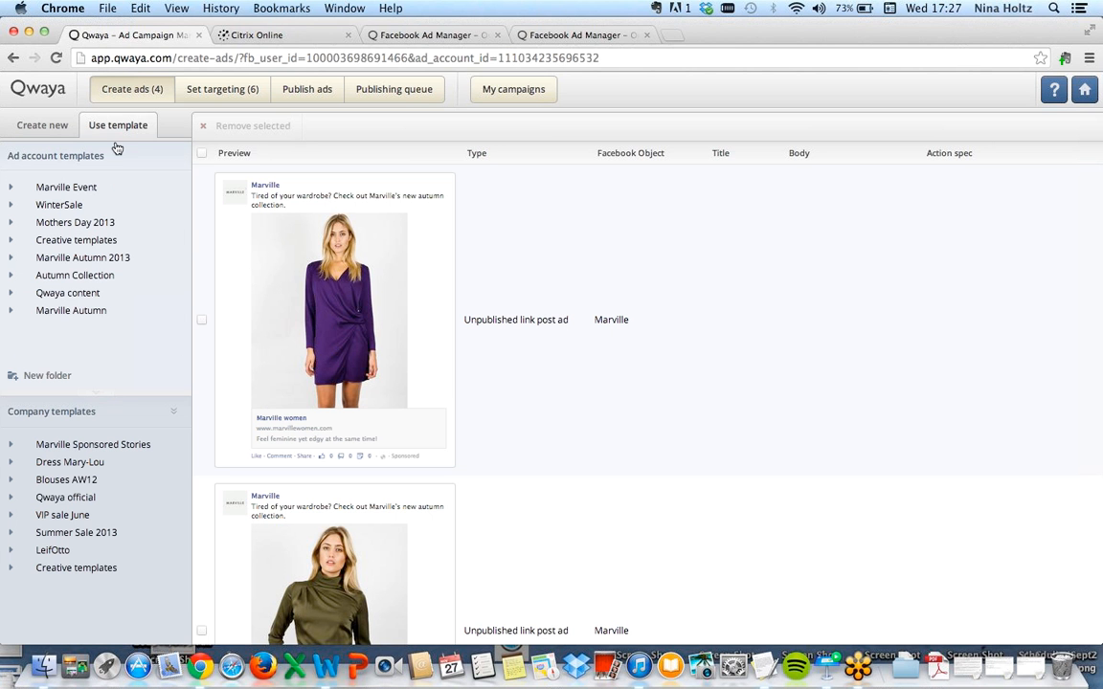
{"action": "left_click", "coordinate": [12, 258]}
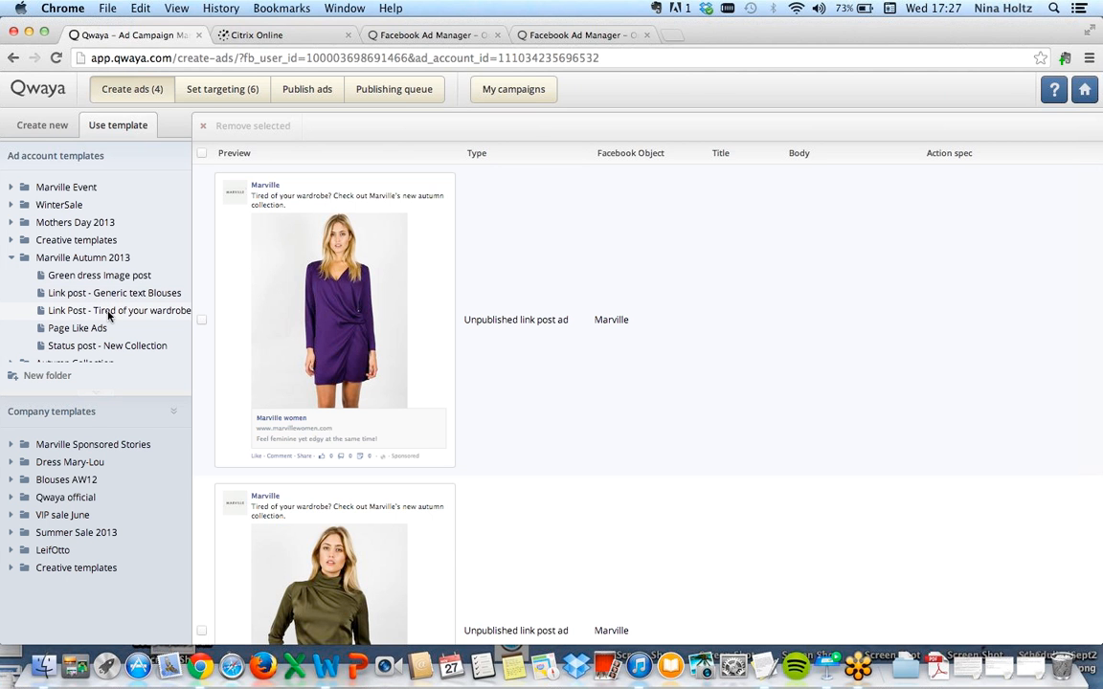
{"action": "double_click", "coordinate": [109, 316]}
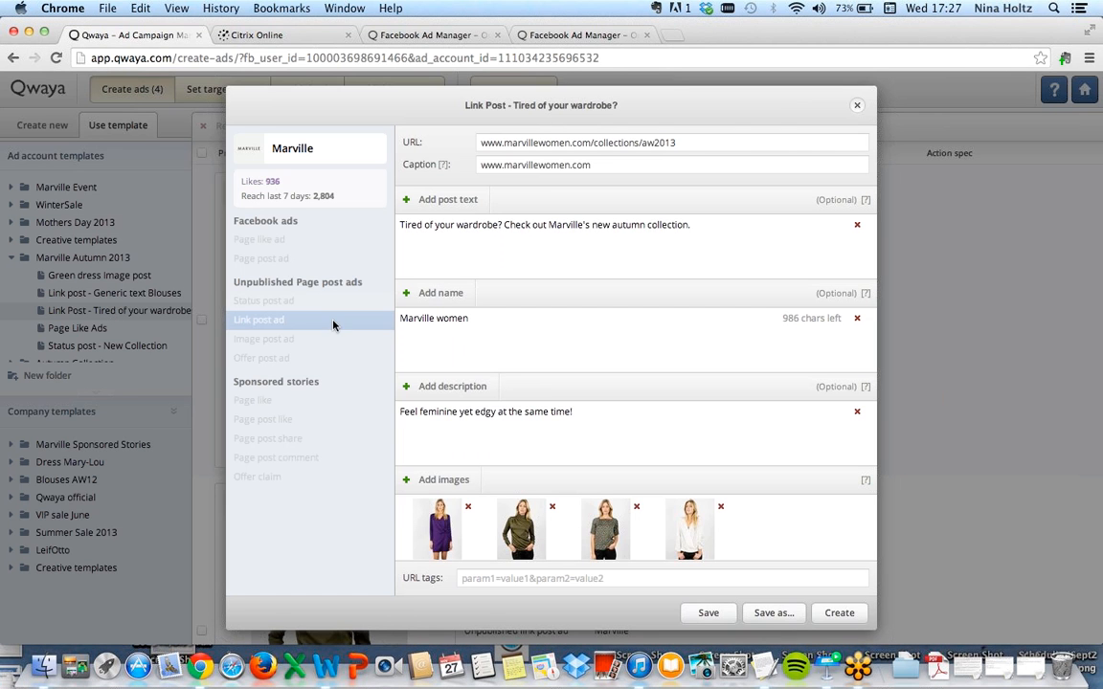
Add a second post text variant "Hello!" to the link post template and close it without saving.
{"action": "left_click", "coordinate": [446, 201]}
{"action": "type", "text": "H"}
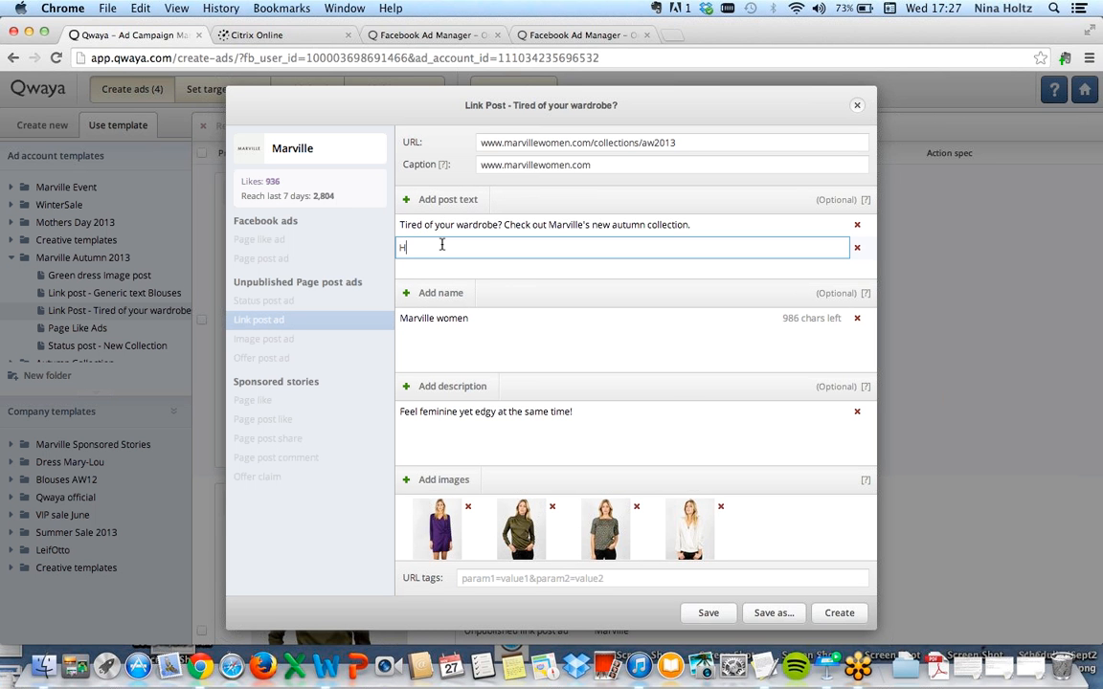
{"action": "type", "text": "ello!"}
{"action": "left_click", "coordinate": [466, 272]}
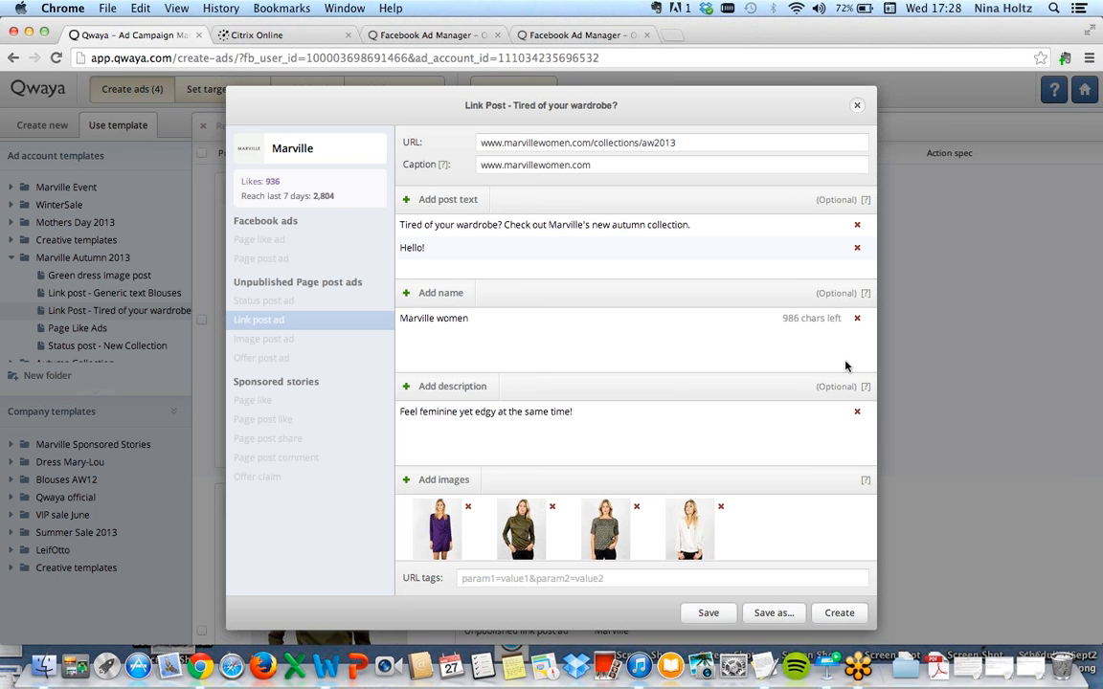
{"action": "left_click", "coordinate": [858, 108]}
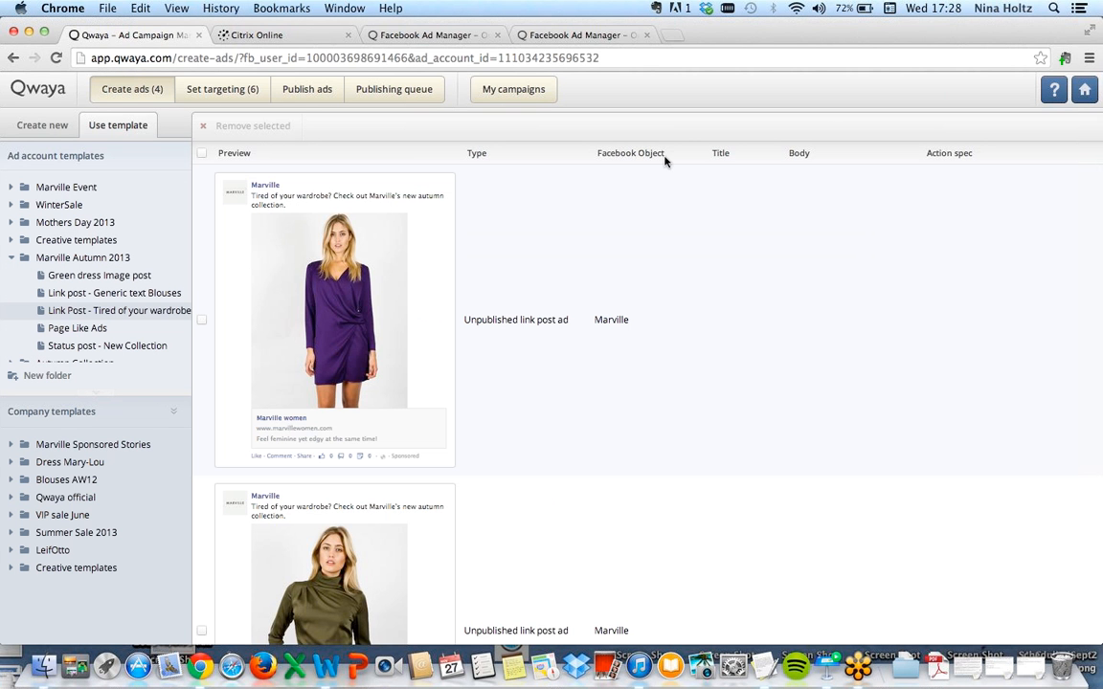
Show the campaign overview with the graph pane collapsed and hide paused campaigns while keeping automated ones shown.
{"action": "left_click", "coordinate": [535, 95]}
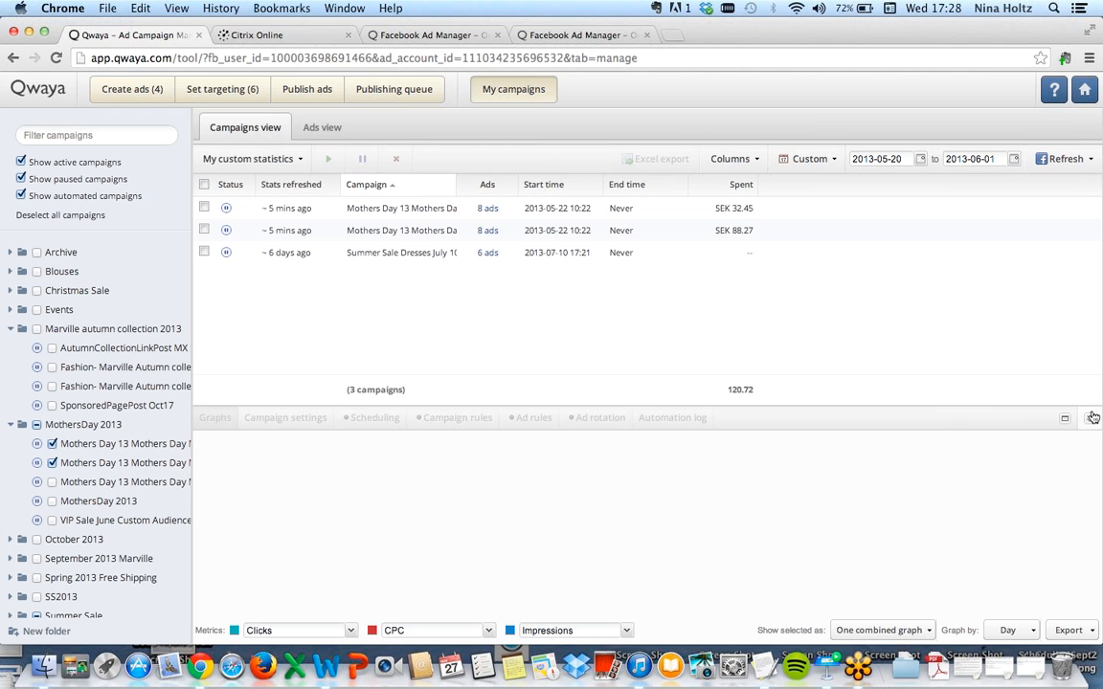
{"action": "left_click", "coordinate": [1093, 418]}
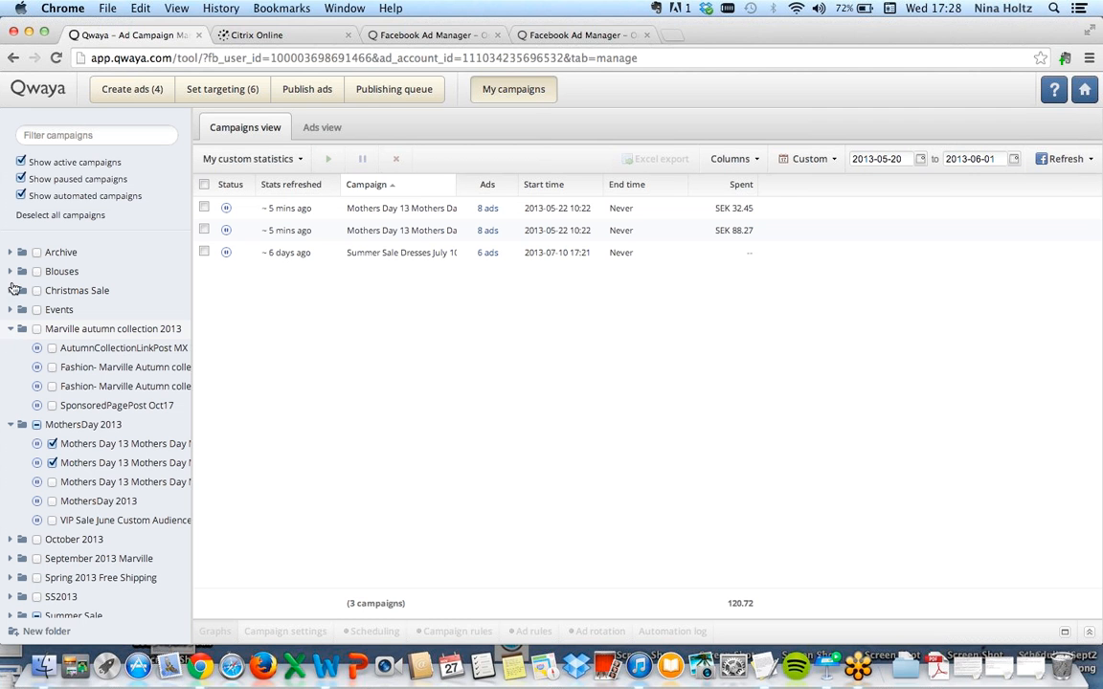
{"action": "left_click", "coordinate": [21, 180]}
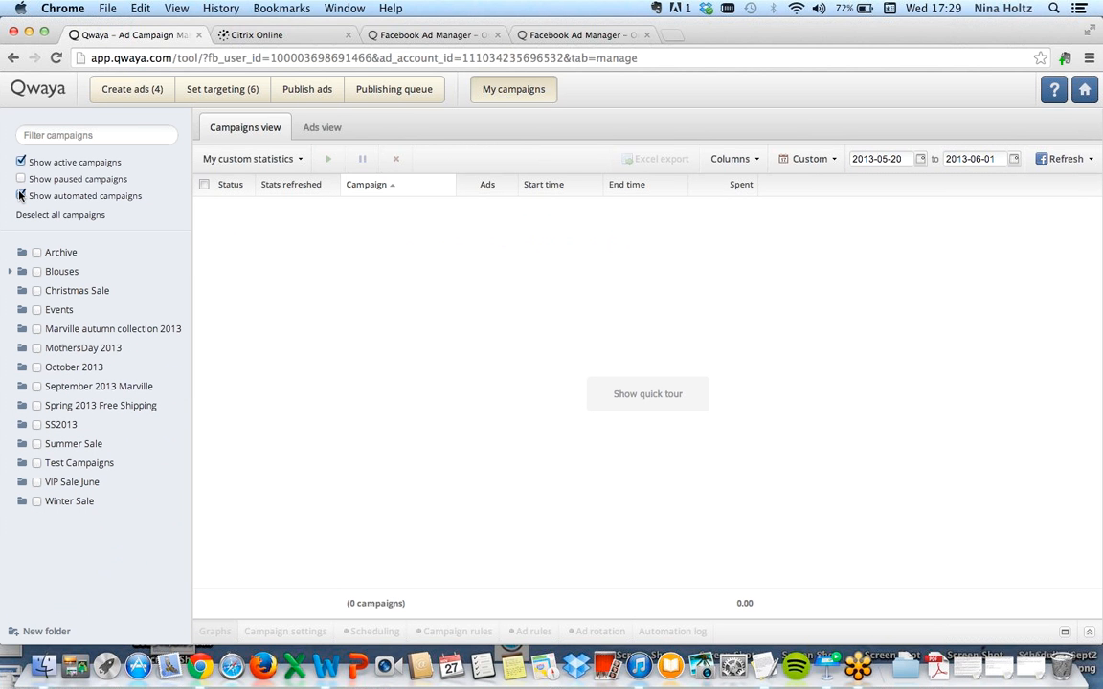
{"action": "left_click", "coordinate": [21, 195]}
Select all six LinkAdBlouses NF US Fashion campaigns in the Blouses folder to list them in the overview.
{"action": "left_click", "coordinate": [12, 272]}
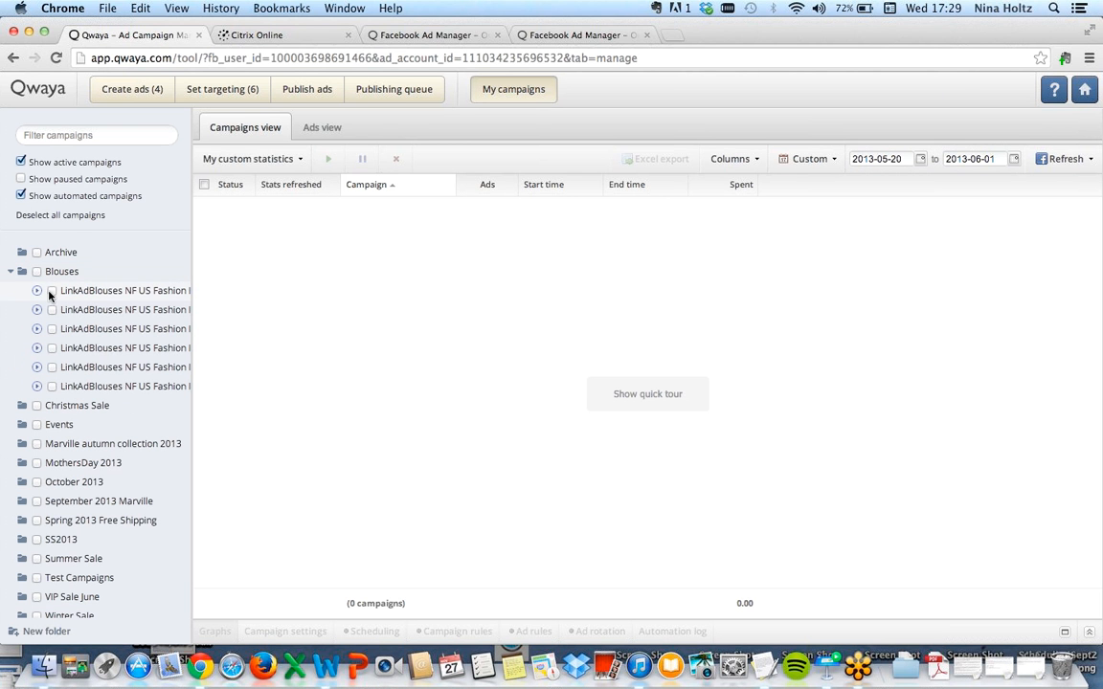
{"action": "left_click", "coordinate": [52, 290]}
{"action": "left_click", "coordinate": [51, 309]}
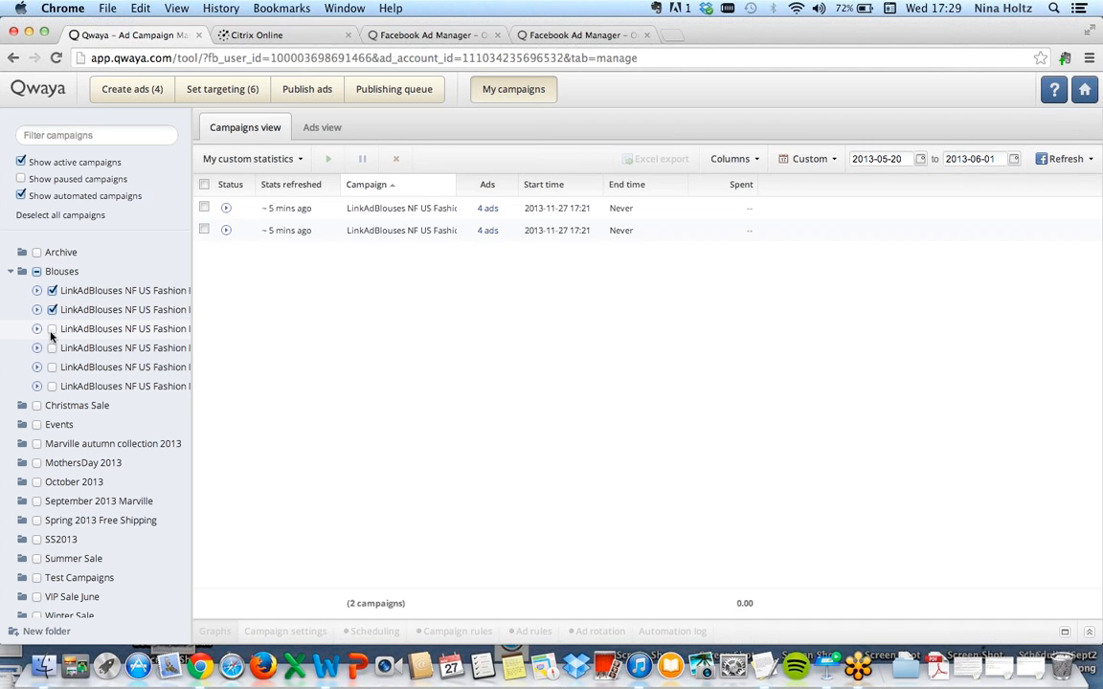
{"action": "left_click", "coordinate": [51, 329]}
{"action": "left_click", "coordinate": [52, 347]}
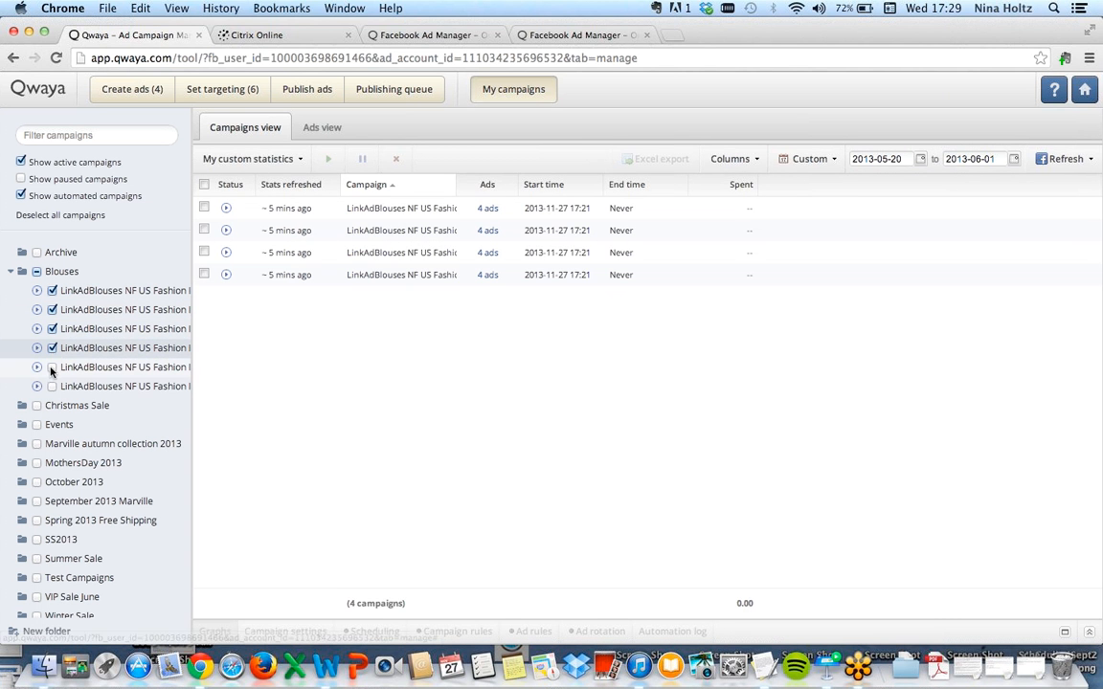
{"action": "left_click", "coordinate": [52, 368]}
{"action": "left_click", "coordinate": [52, 386]}
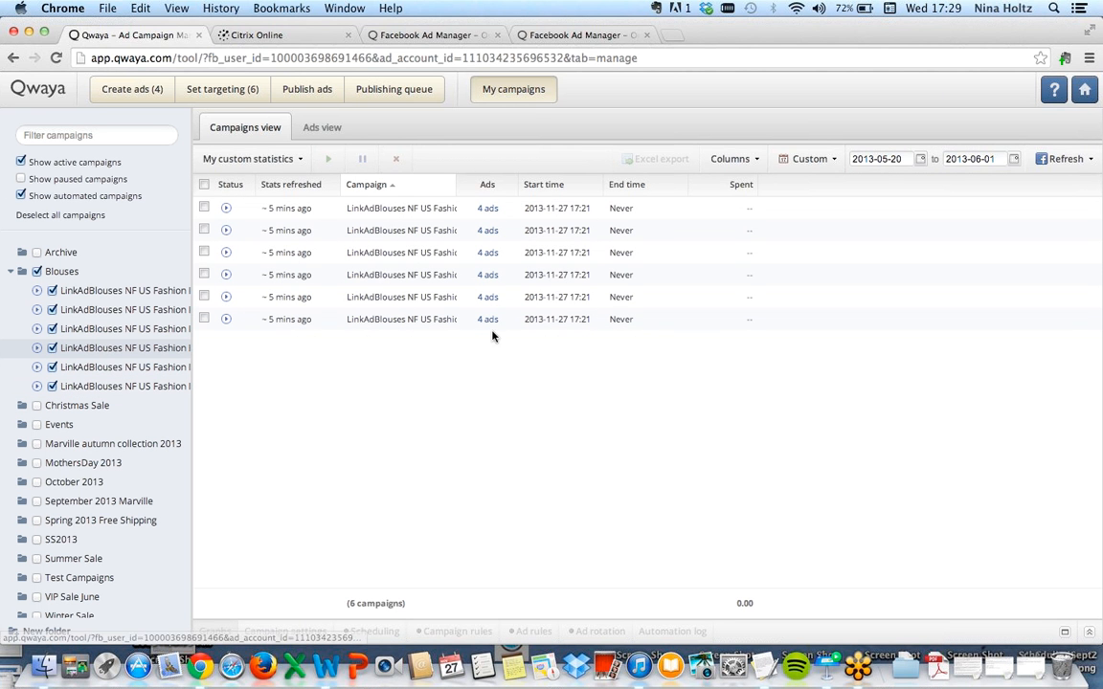
Collapse the Blouses folder and open the prompt for a new campaign folder, cancelling it without entering a name.
{"action": "left_click", "coordinate": [12, 272]}
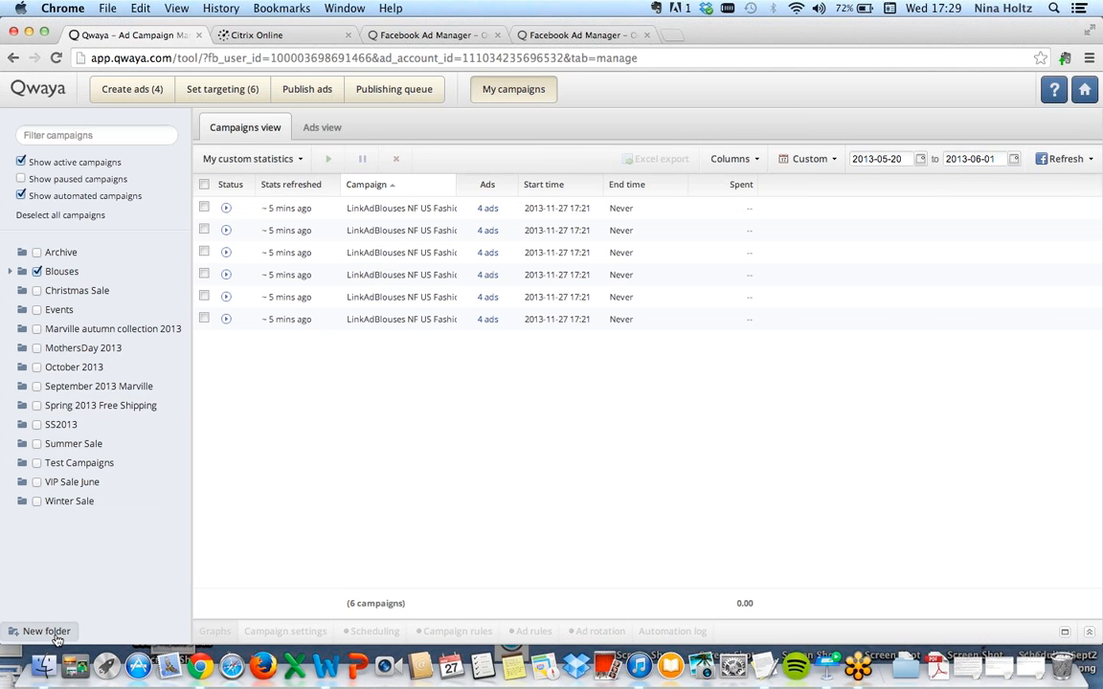
{"action": "left_click", "coordinate": [46, 631]}
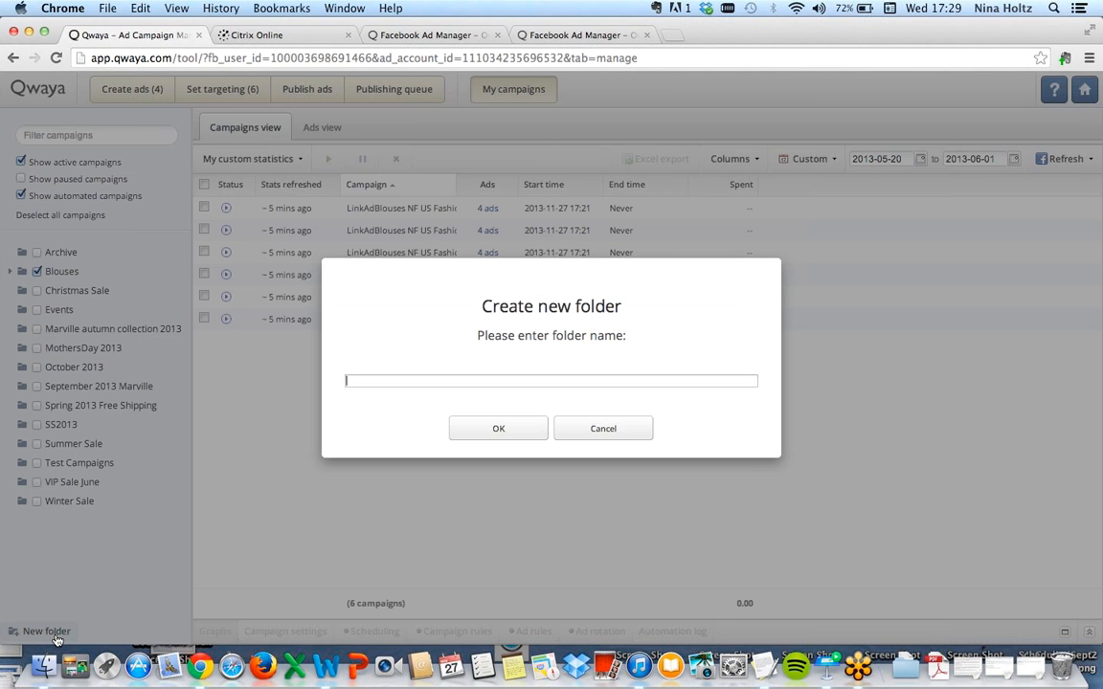
{"action": "left_click", "coordinate": [609, 431]}
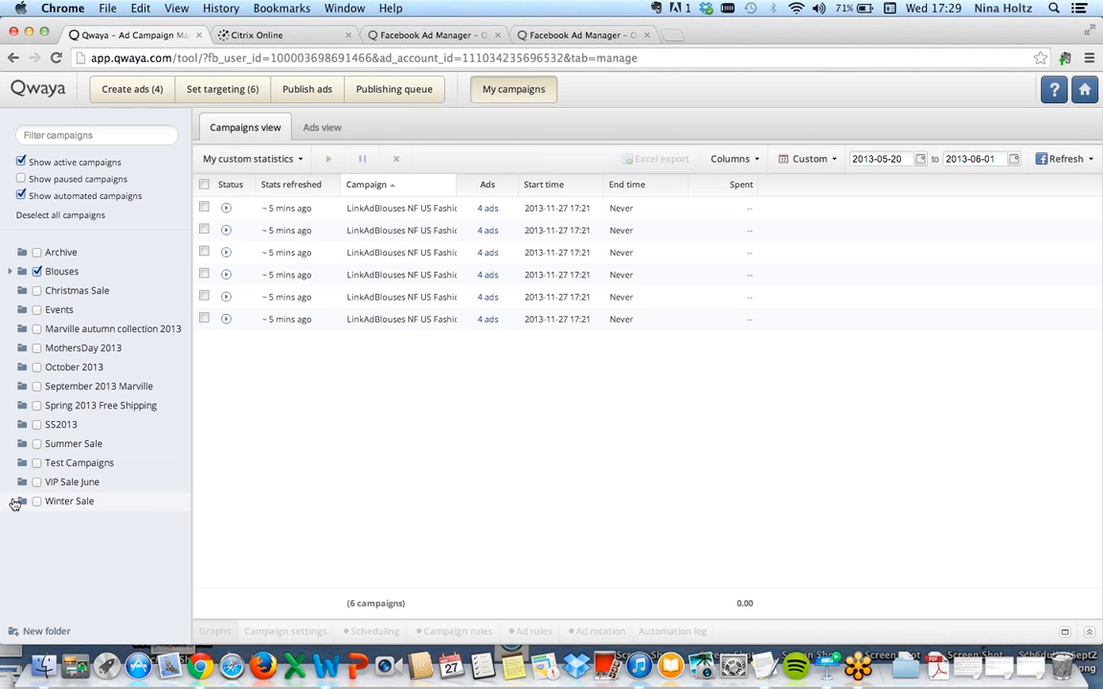
Show paused campaigns again and move AutumnCollectionLinkPost MX and both Fashion- Marville Autumn campaigns into the Archive folder.
{"action": "left_click", "coordinate": [63, 180]}
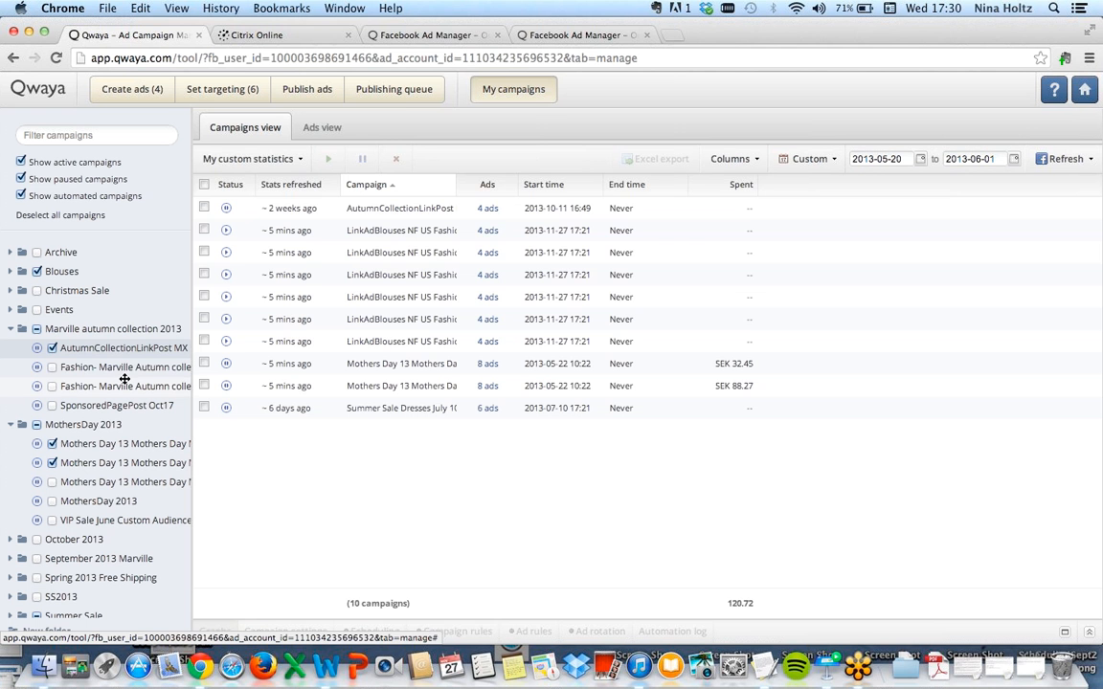
{"action": "left_click", "coordinate": [129, 384]}
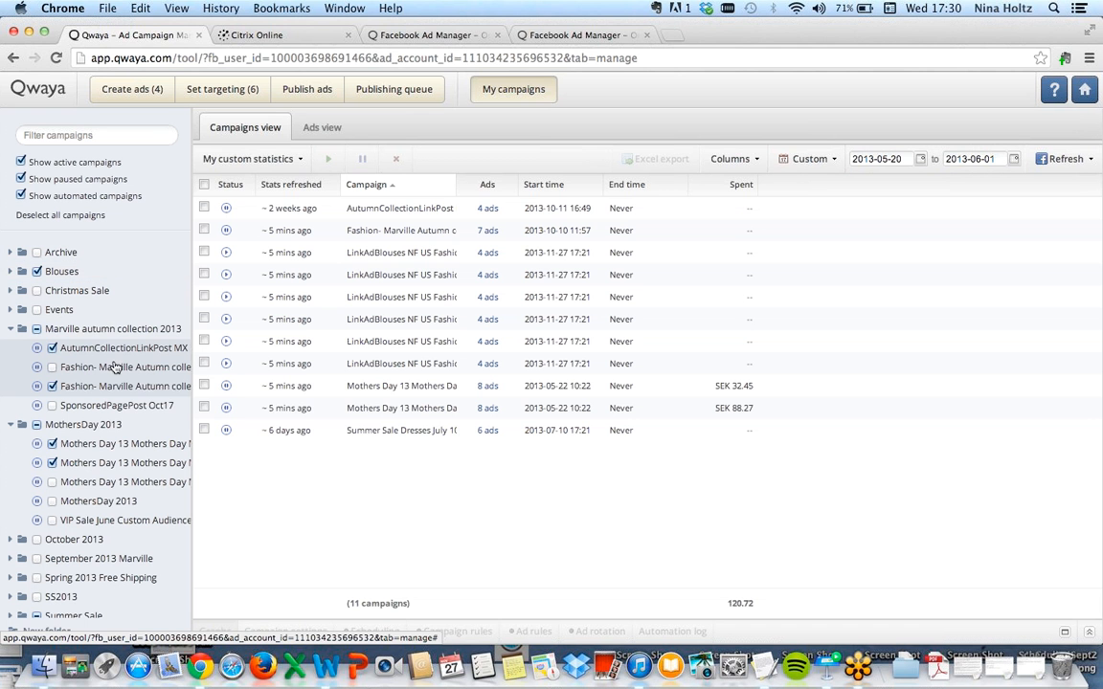
{"action": "left_click_drag", "start_coordinate": [113, 361], "coordinate": [110, 341]}
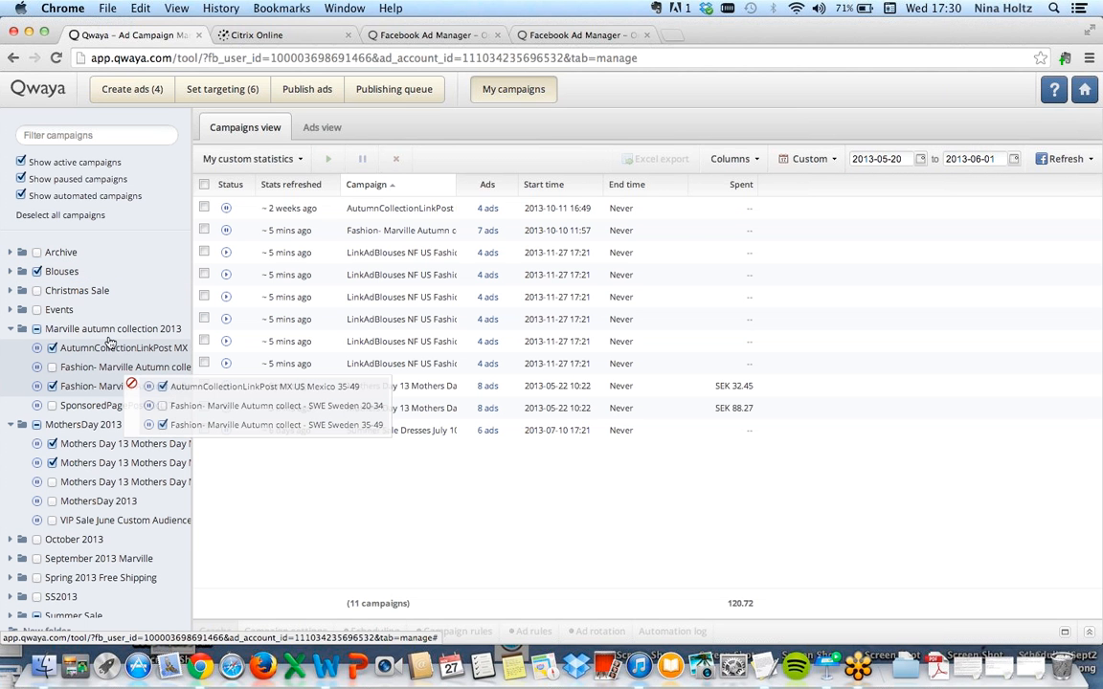
{"action": "left_click_drag", "start_coordinate": [110, 341], "coordinate": [60, 255]}
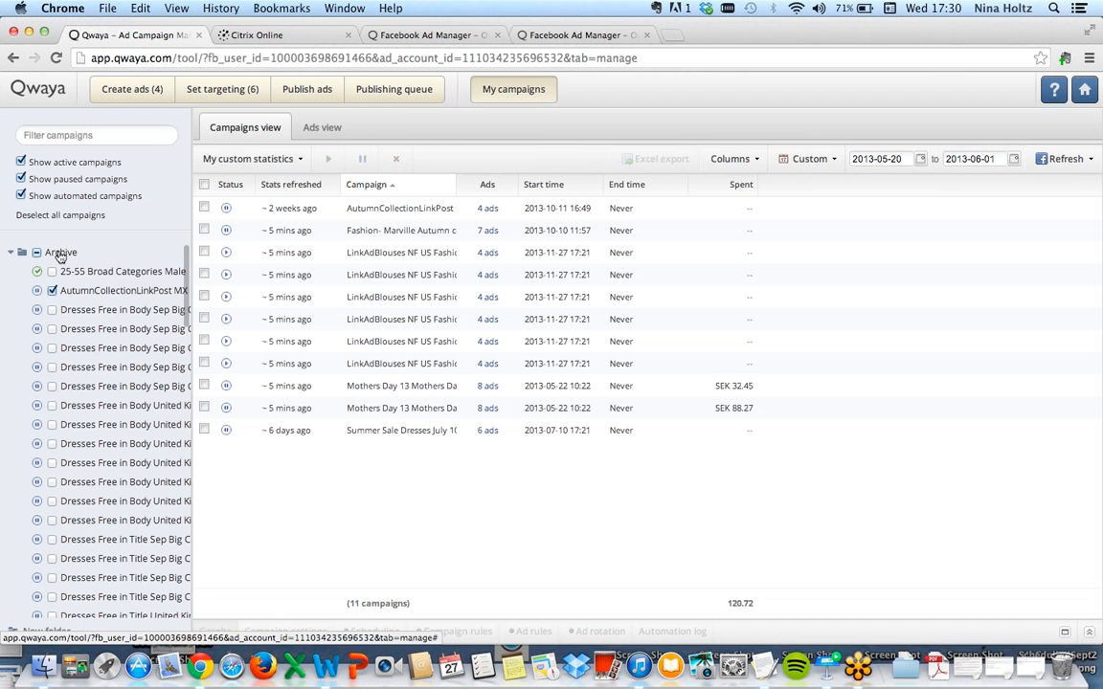
Remove all Blouses campaigns, AutumnCollectionLinkPost MX and the selected Fashion- Marville Autumn campaign from the overview, leaving the Archive folder collapsed.
{"action": "left_click", "coordinate": [10, 253]}
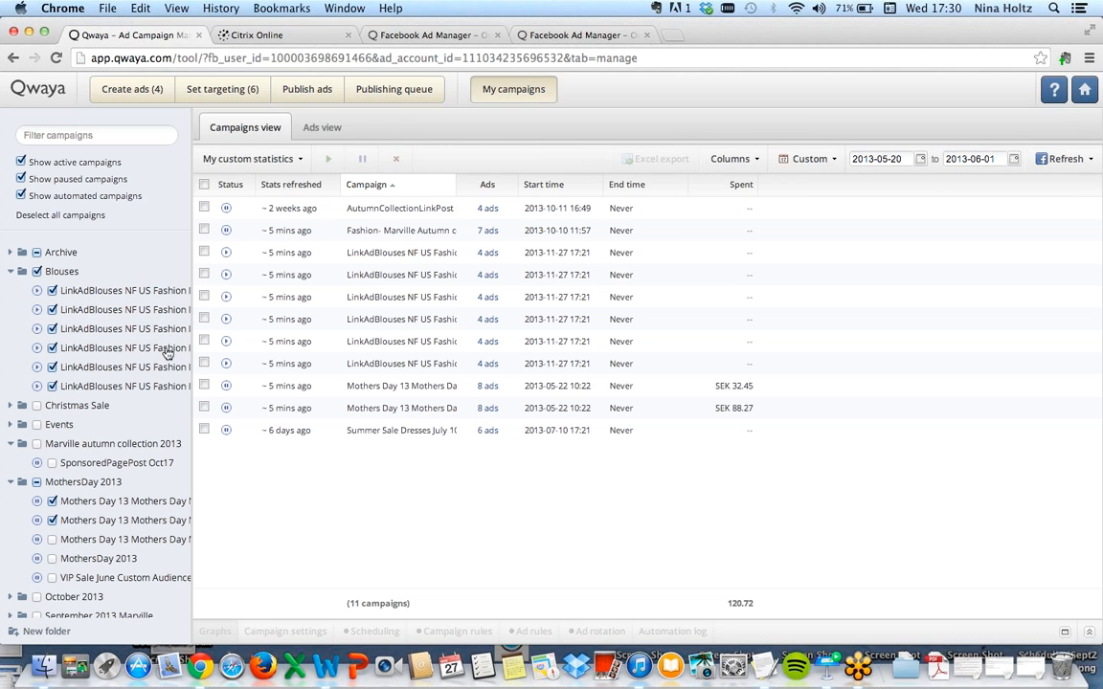
{"action": "left_click", "coordinate": [37, 272]}
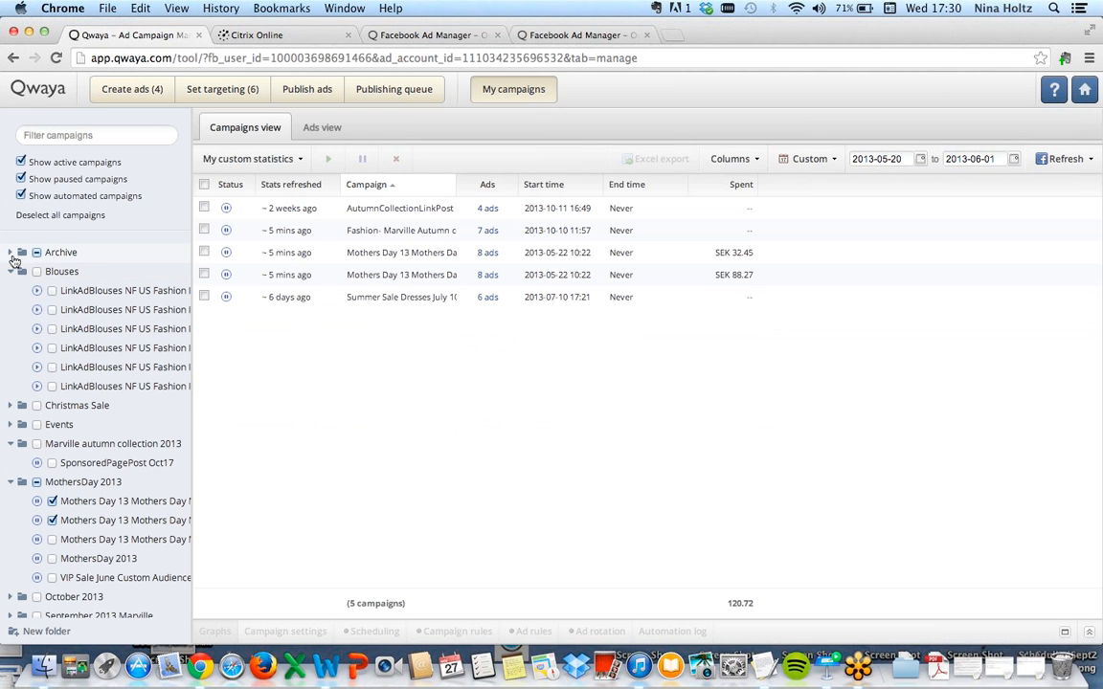
{"action": "left_click", "coordinate": [11, 252]}
{"action": "left_click", "coordinate": [51, 290]}
{"action": "scroll", "coordinate": [53, 297], "scroll_direction": "down", "scroll_amount": 10}
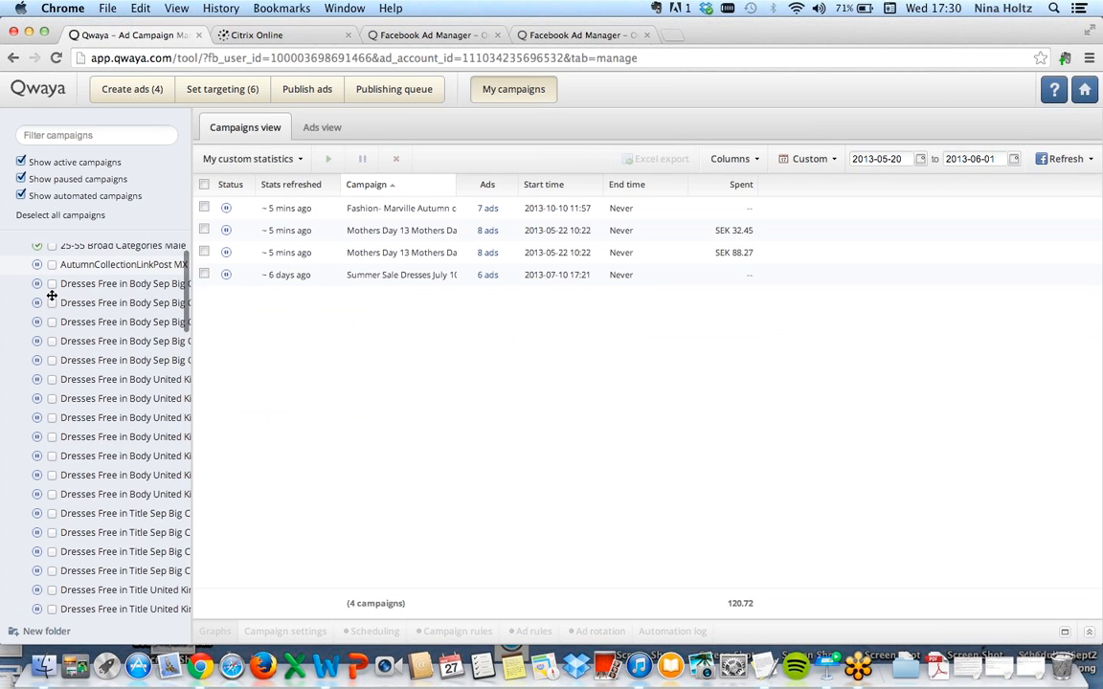
{"action": "scroll", "coordinate": [52, 297], "scroll_direction": "up", "scroll_amount": 5}
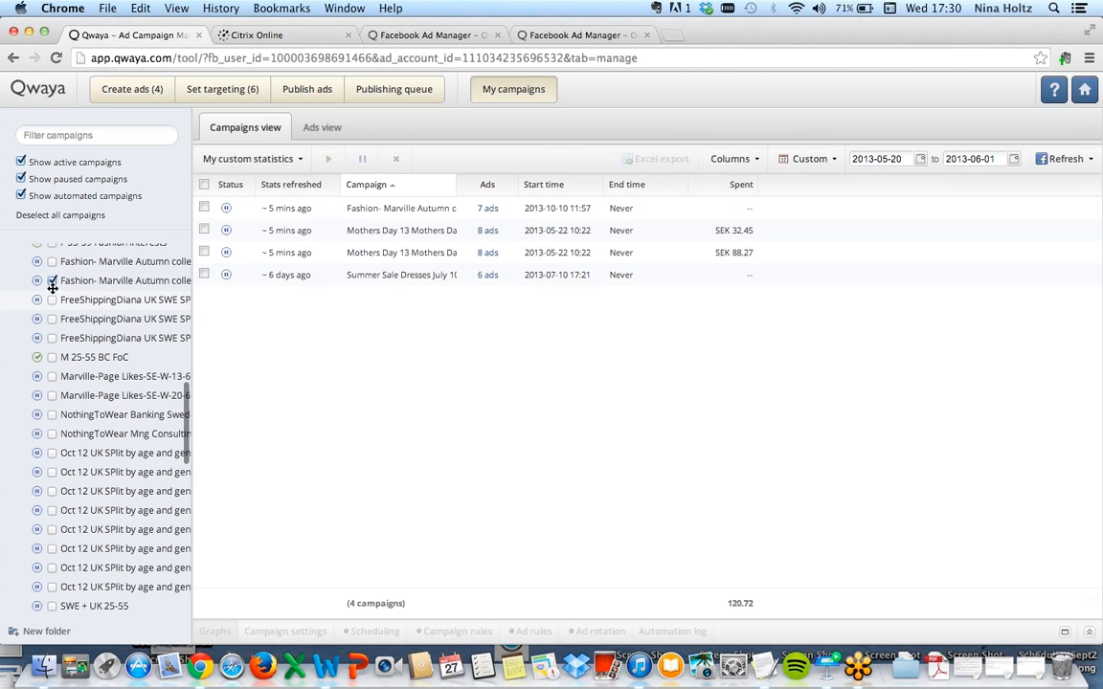
{"action": "left_click", "coordinate": [53, 280]}
{"action": "scroll", "coordinate": [54, 282], "scroll_direction": "up", "scroll_amount": 10}
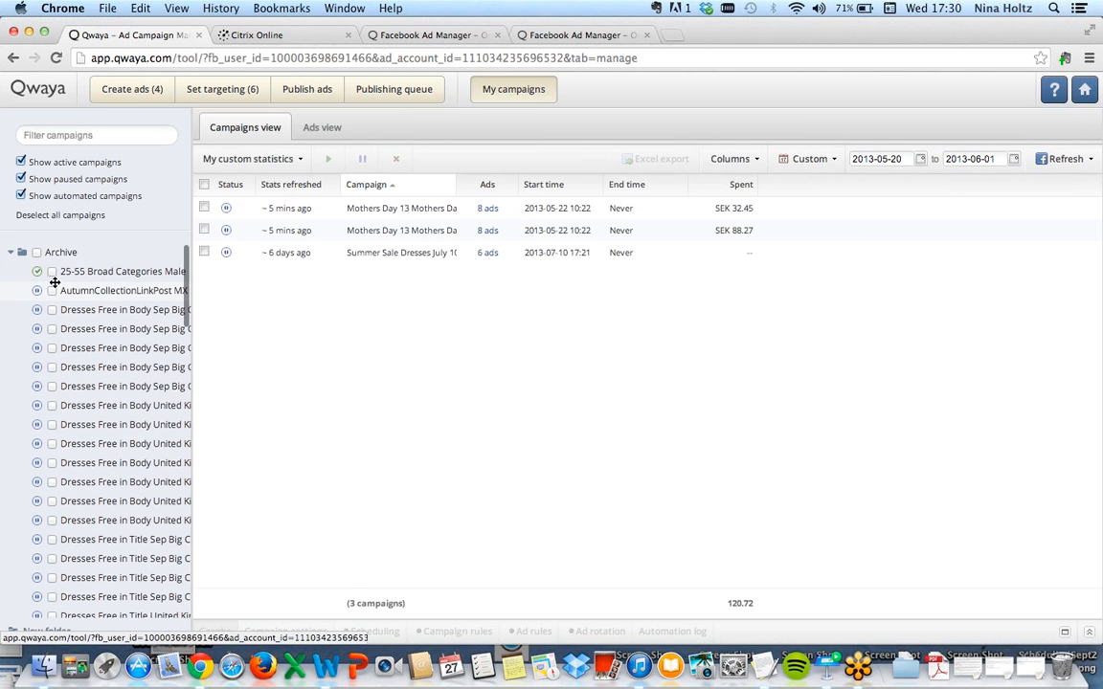
{"action": "left_click", "coordinate": [11, 252]}
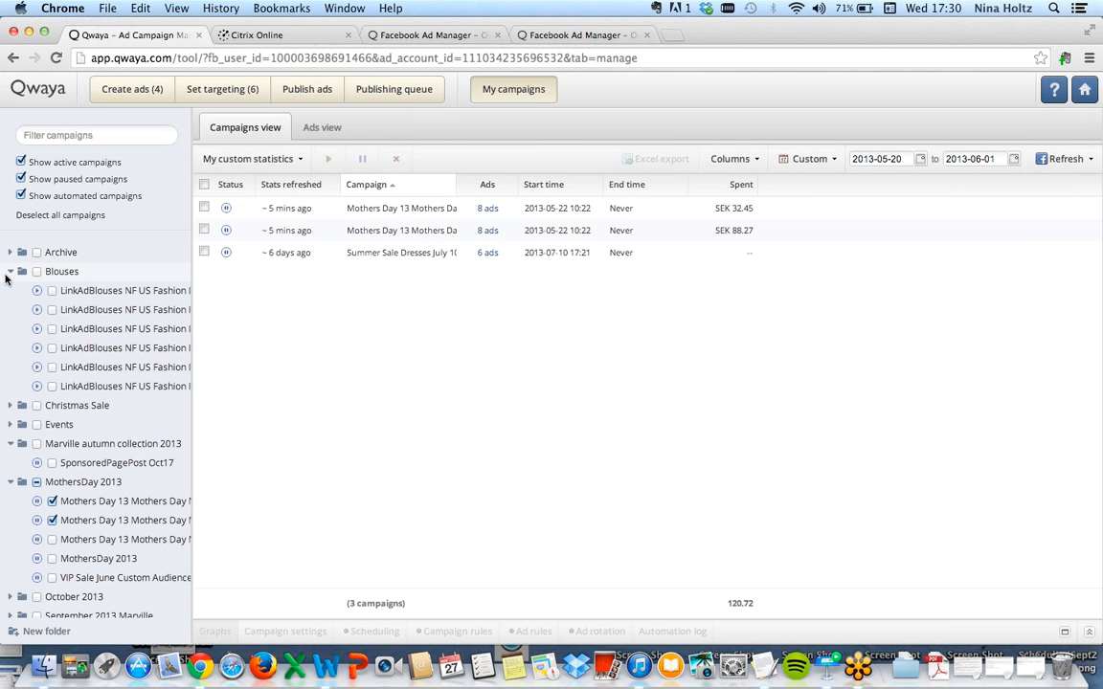
Collapse the Blouses folder and add the third Mothers Day 13 campaign and MothersDay 2013 to the overview.
{"action": "left_click", "coordinate": [10, 270]}
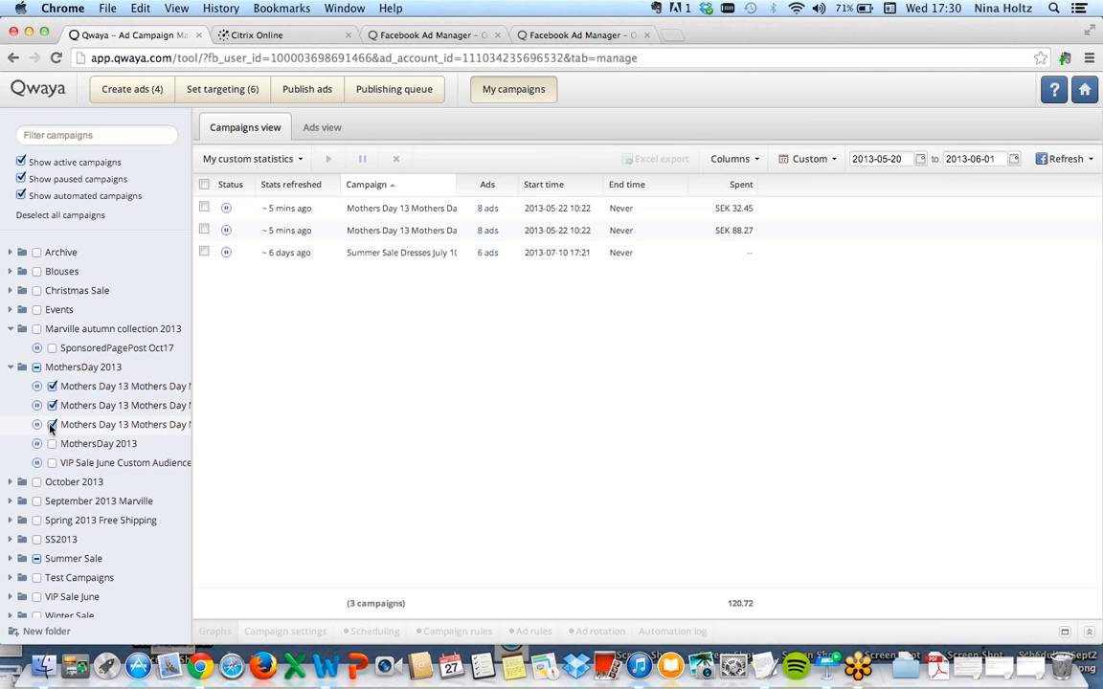
{"action": "left_click", "coordinate": [52, 424]}
{"action": "left_click", "coordinate": [52, 443]}
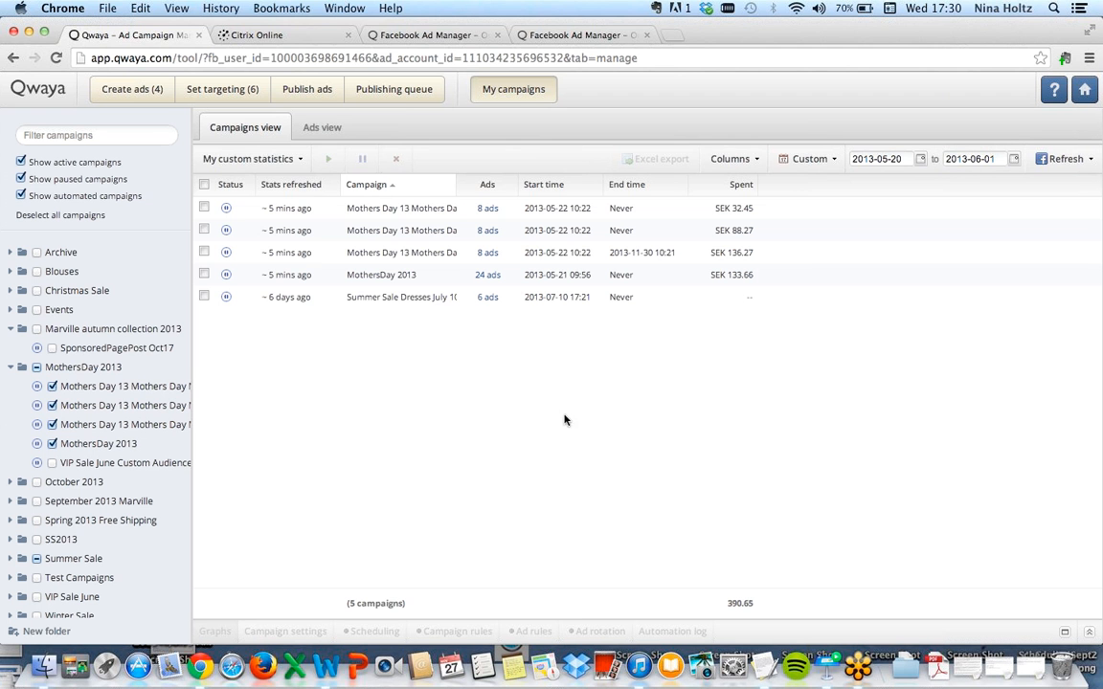
Review the Social statistics columns for the listed campaigns and set the overview to Basic statistics.
{"action": "left_click", "coordinate": [287, 163]}
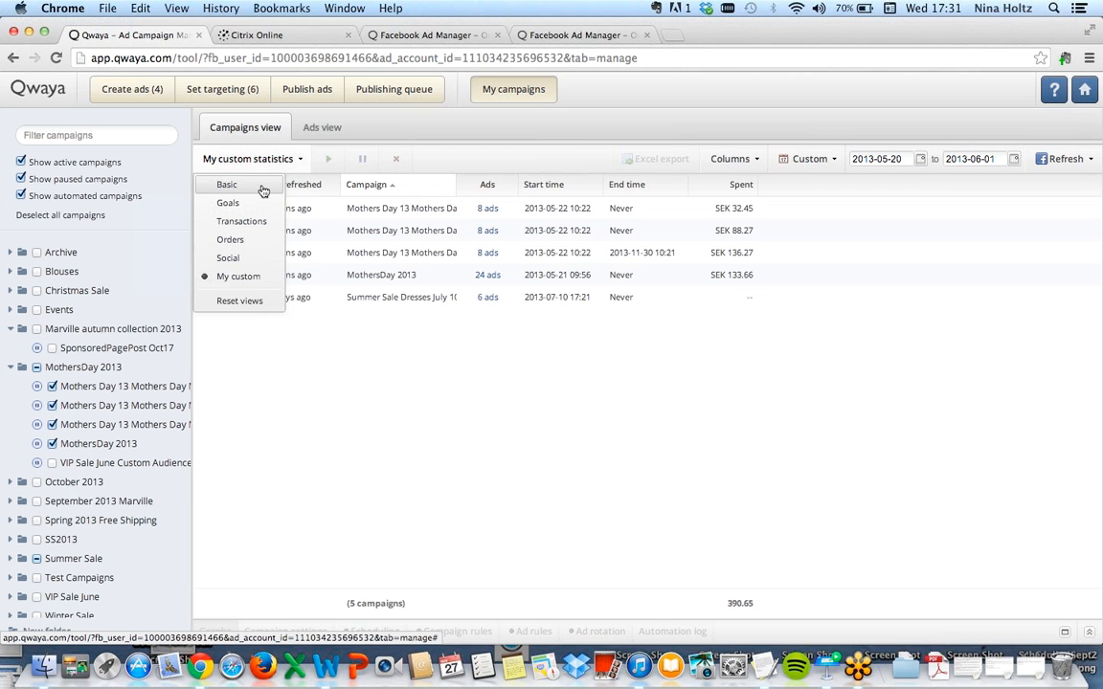
{"action": "left_click", "coordinate": [262, 187]}
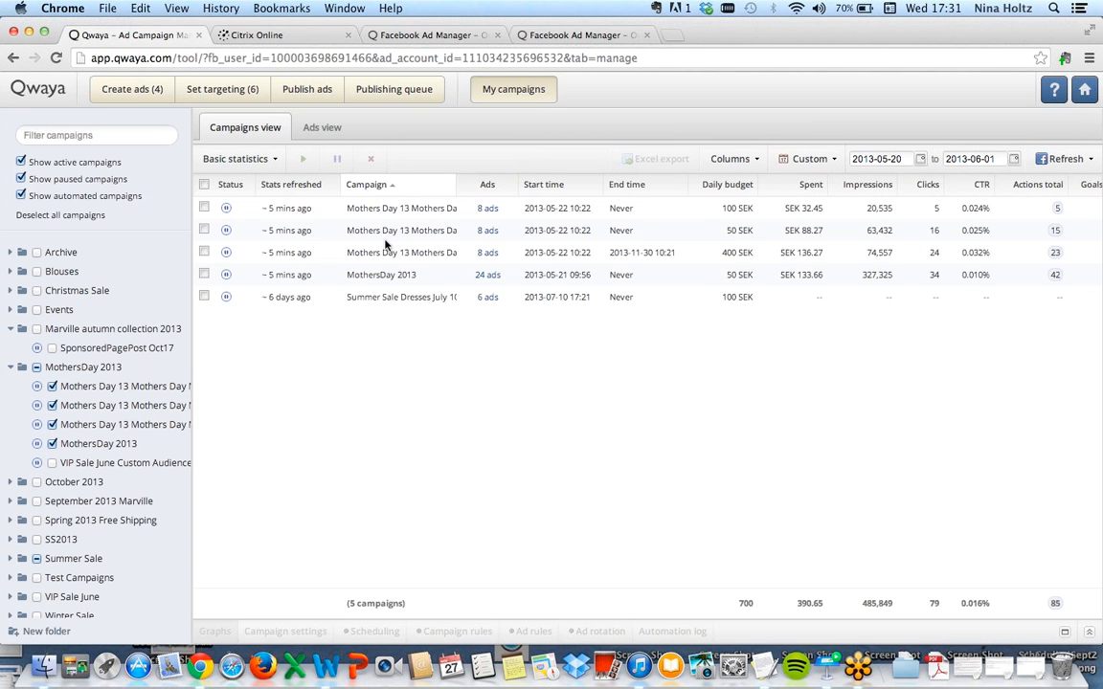
{"action": "left_click", "coordinate": [262, 160]}
{"action": "left_click", "coordinate": [262, 258]}
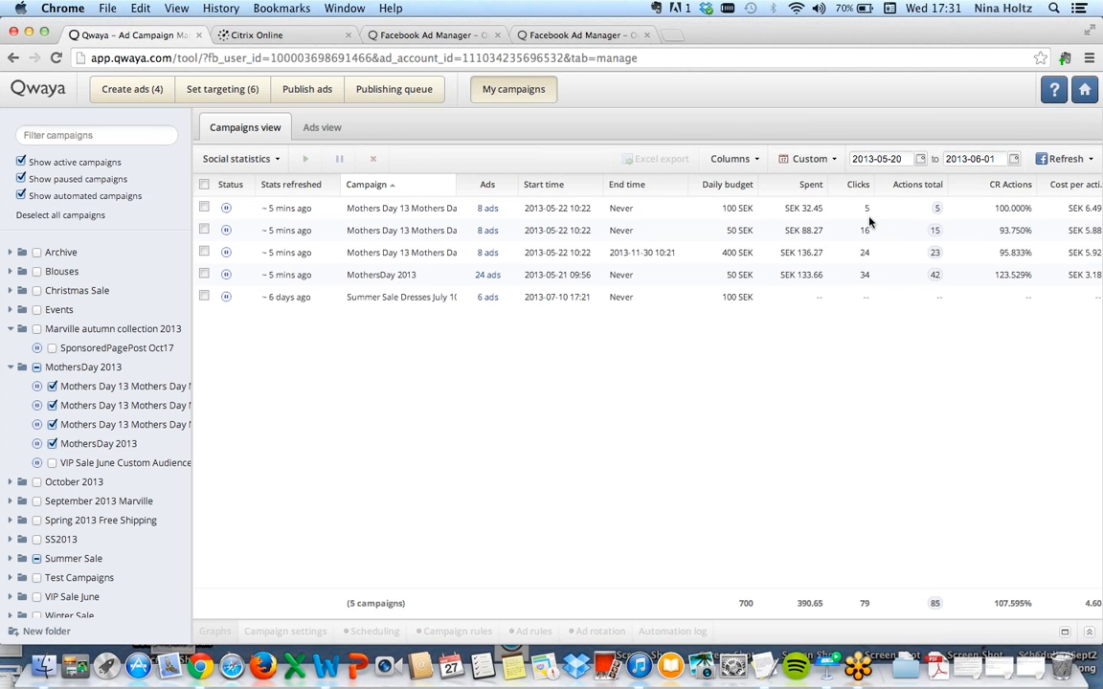
{"action": "scroll", "coordinate": [1033, 228], "scroll_direction": "right", "scroll_amount": 1}
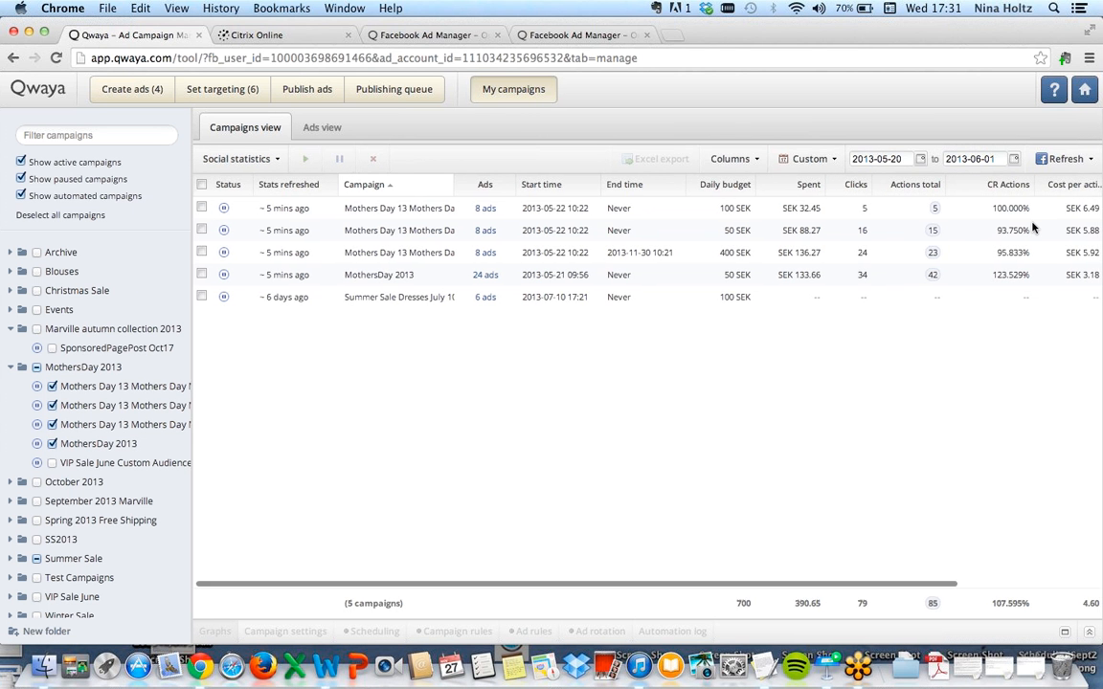
{"action": "scroll", "coordinate": [1033, 228], "scroll_direction": "right", "scroll_amount": 5}
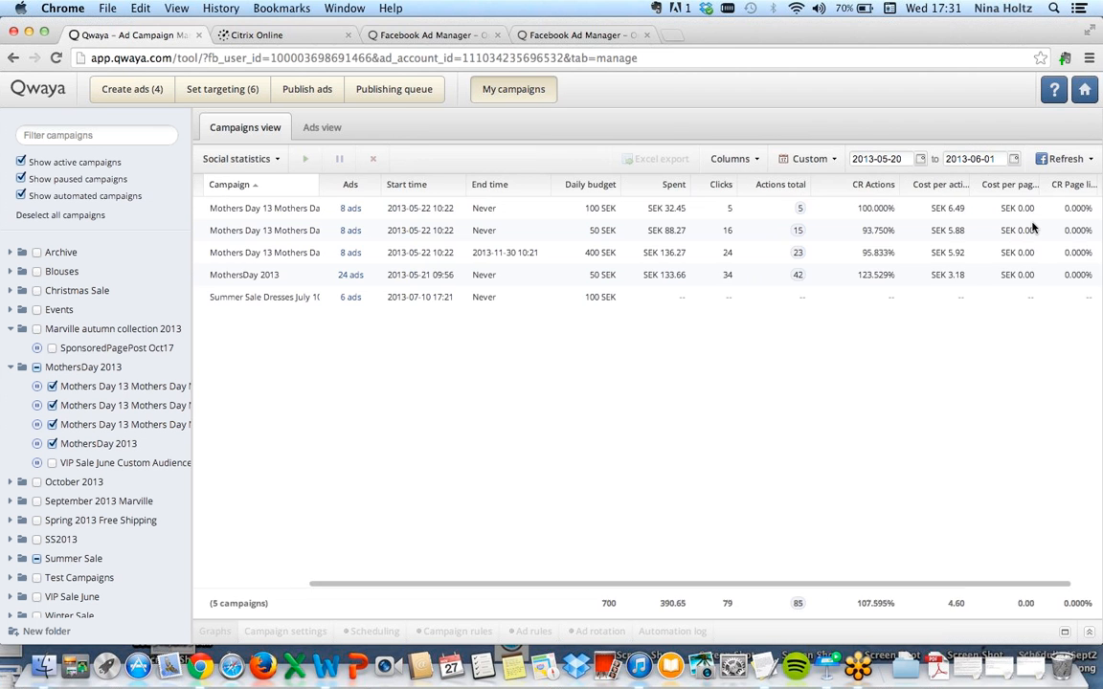
{"action": "scroll", "coordinate": [1033, 228], "scroll_direction": "left", "scroll_amount": 5}
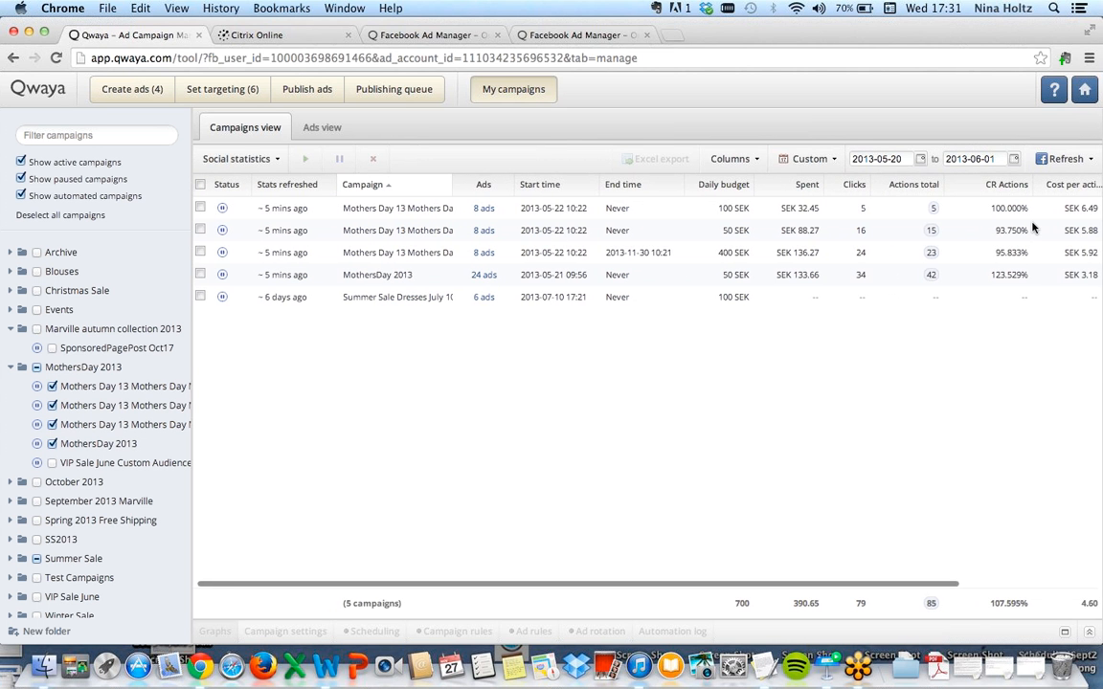
{"action": "left_click", "coordinate": [272, 159]}
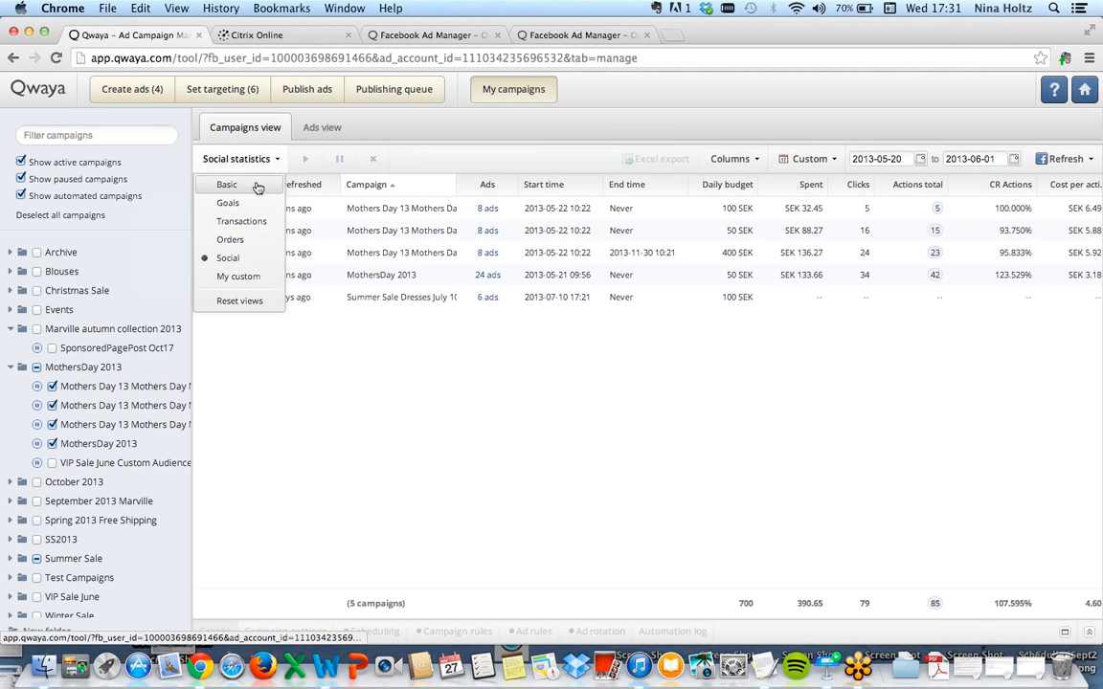
{"action": "left_click", "coordinate": [258, 187]}
Review the available column categories, including the Actions metrics, and the options for refreshing Facebook data.
{"action": "left_click", "coordinate": [755, 161]}
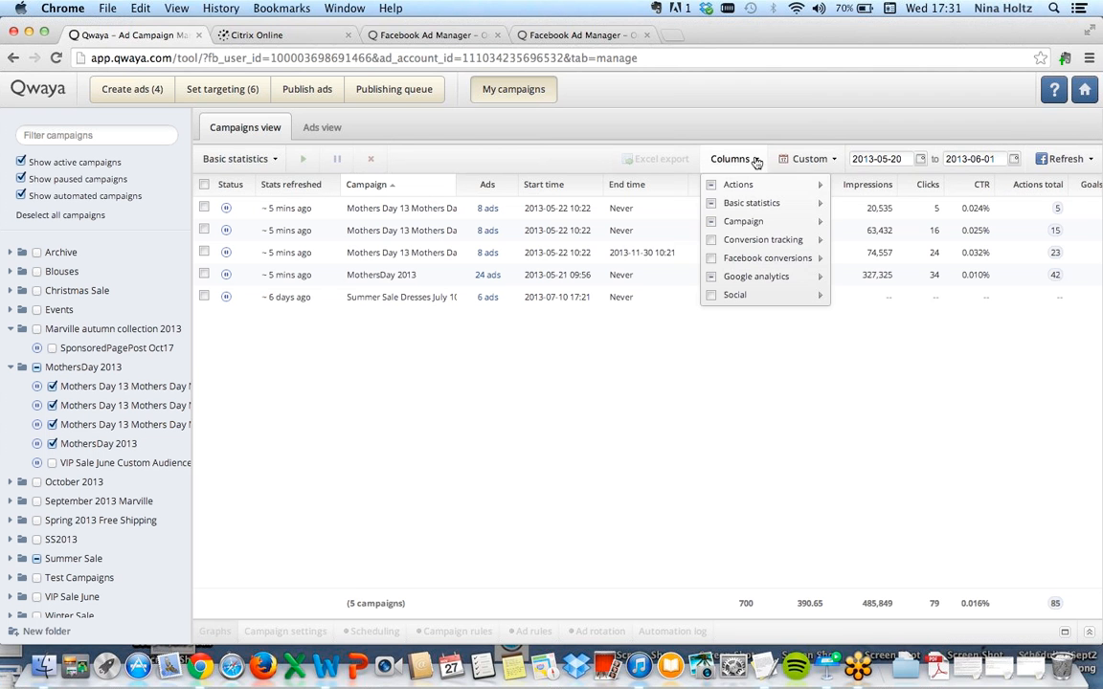
{"action": "mouse_move", "coordinate": [747, 185]}
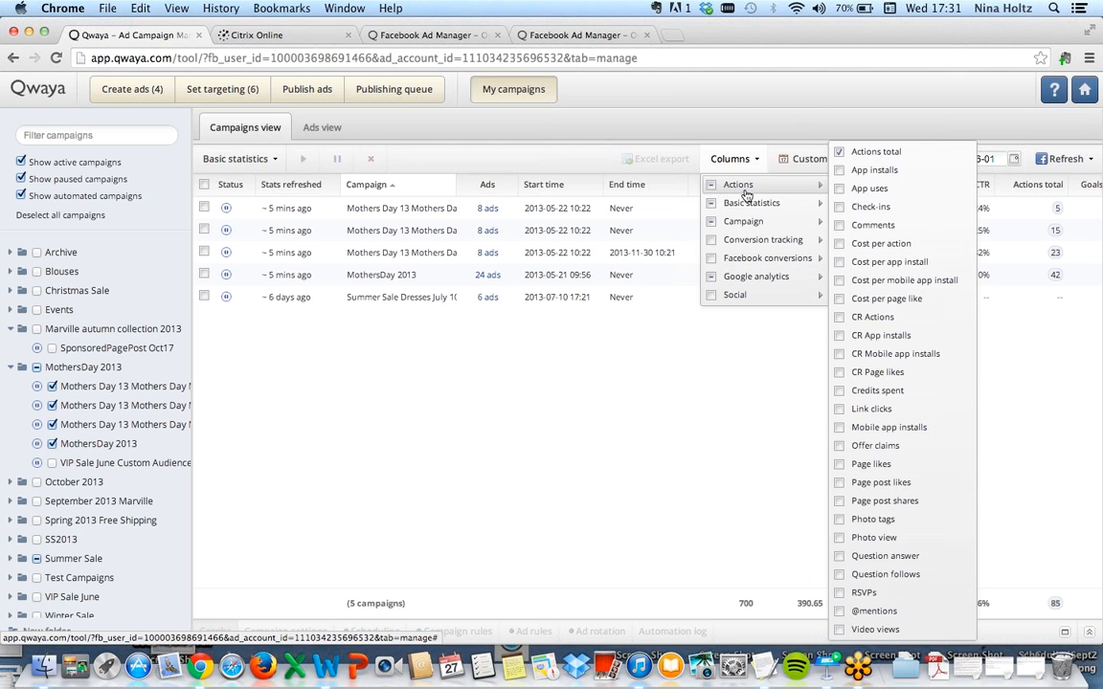
{"action": "mouse_move", "coordinate": [747, 209]}
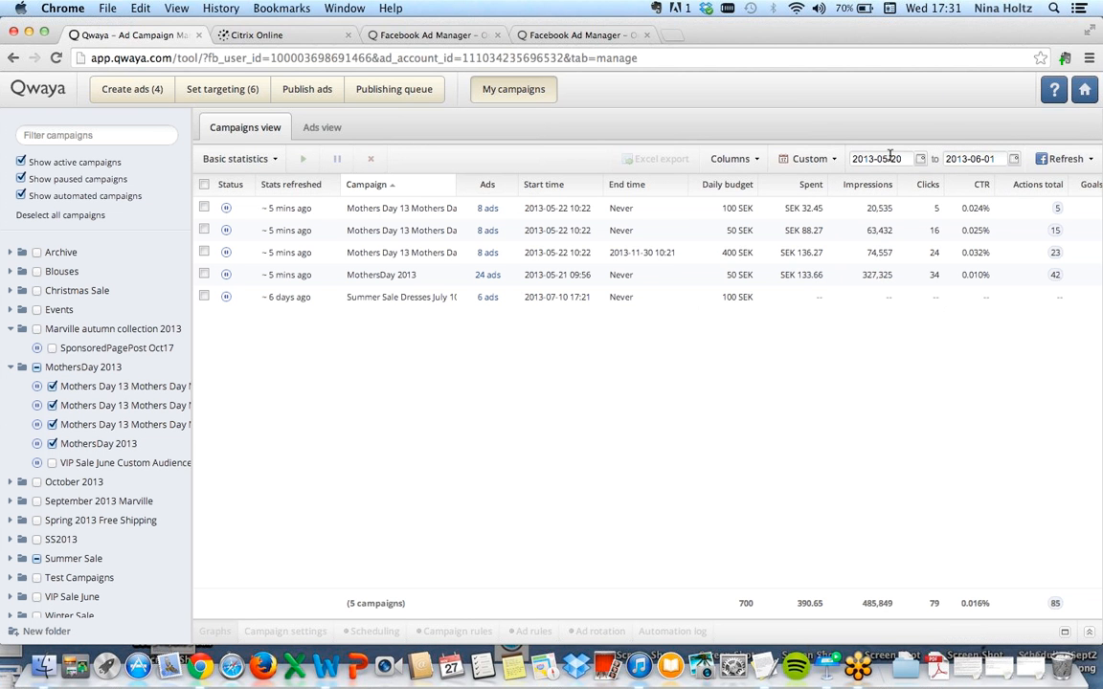
{"action": "left_click", "coordinate": [1043, 159]}
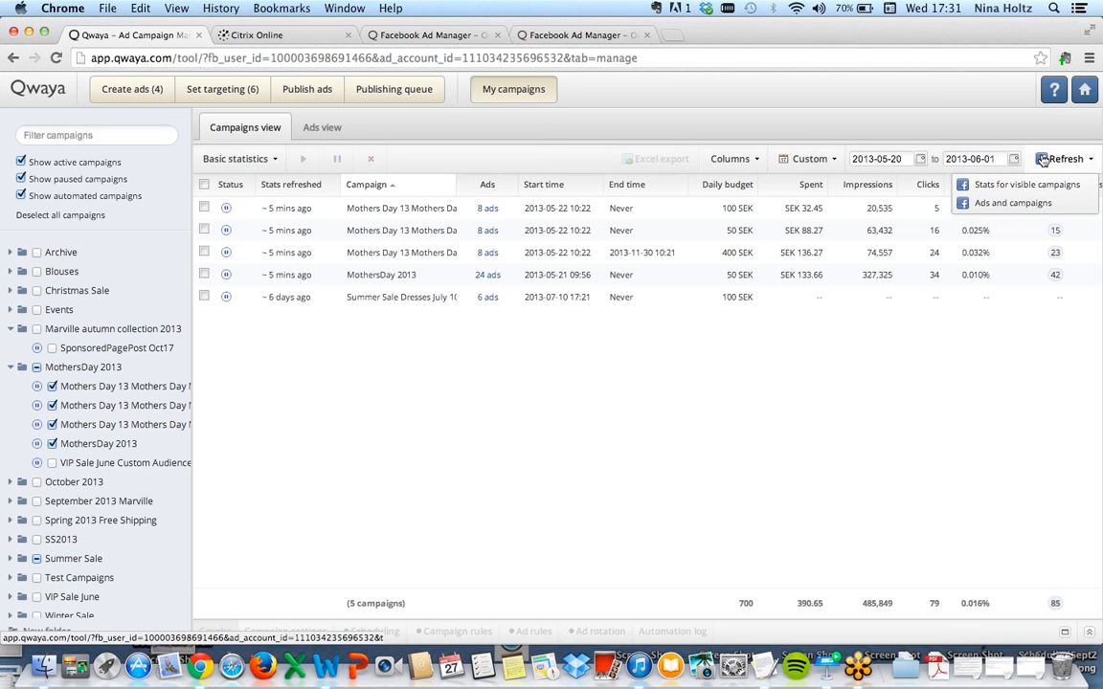
{"action": "left_click", "coordinate": [1043, 159]}
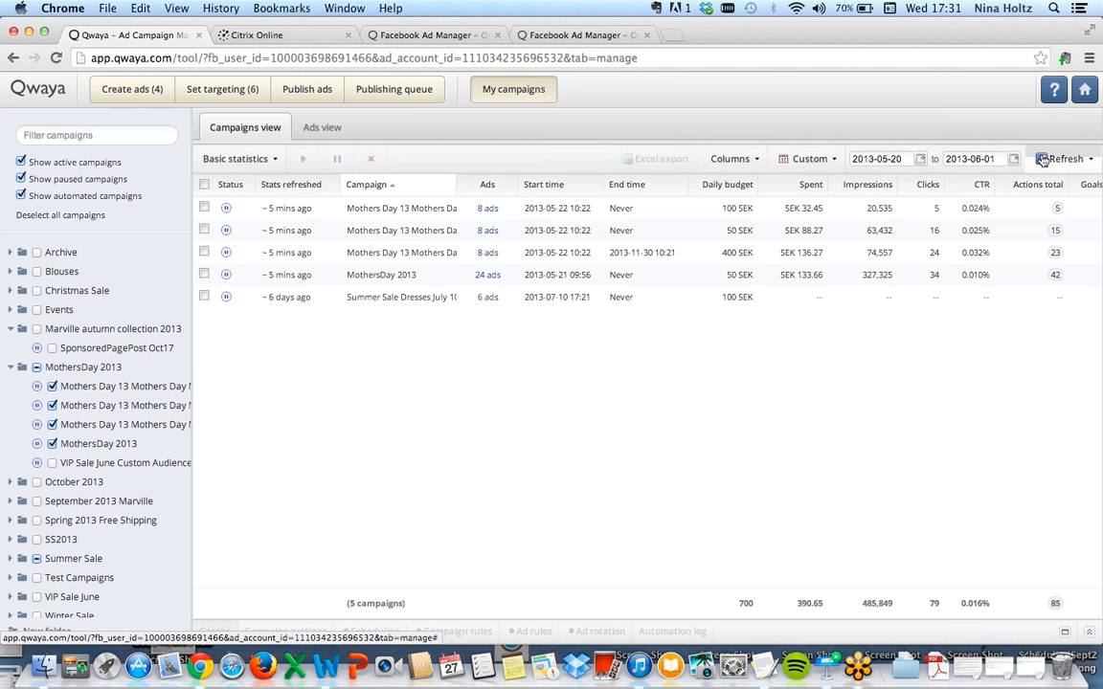
Display the performance graph for the first Mothers Day 13 campaign and check the graph's export options.
{"action": "left_click", "coordinate": [204, 207]}
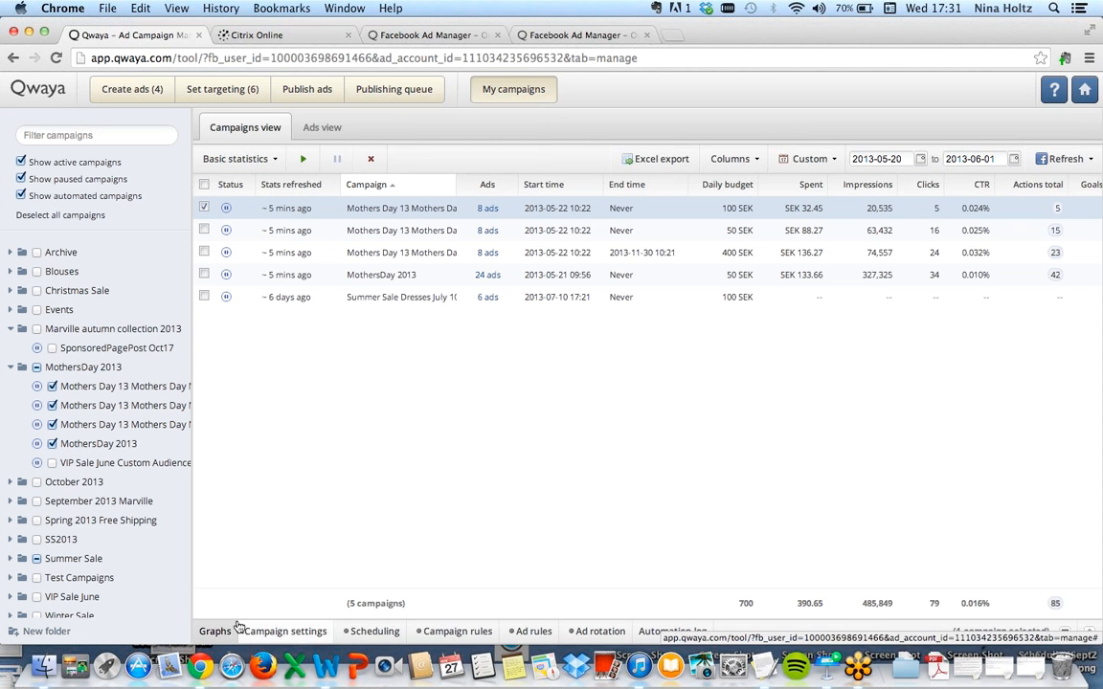
{"action": "left_click", "coordinate": [216, 632]}
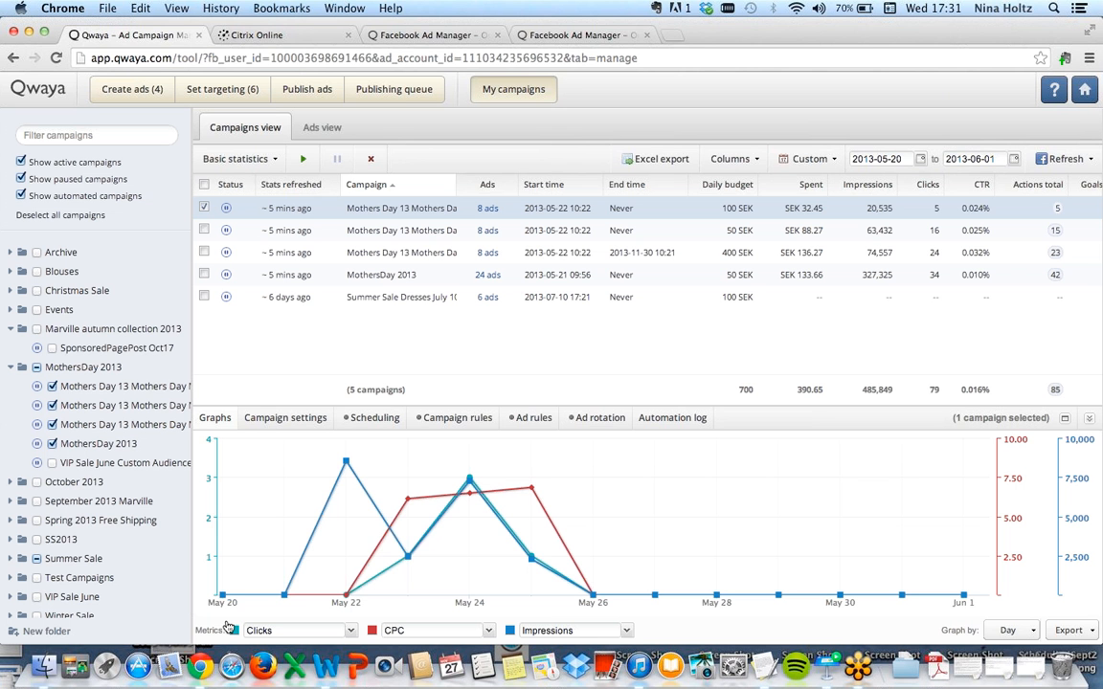
{"action": "left_click", "coordinate": [350, 630]}
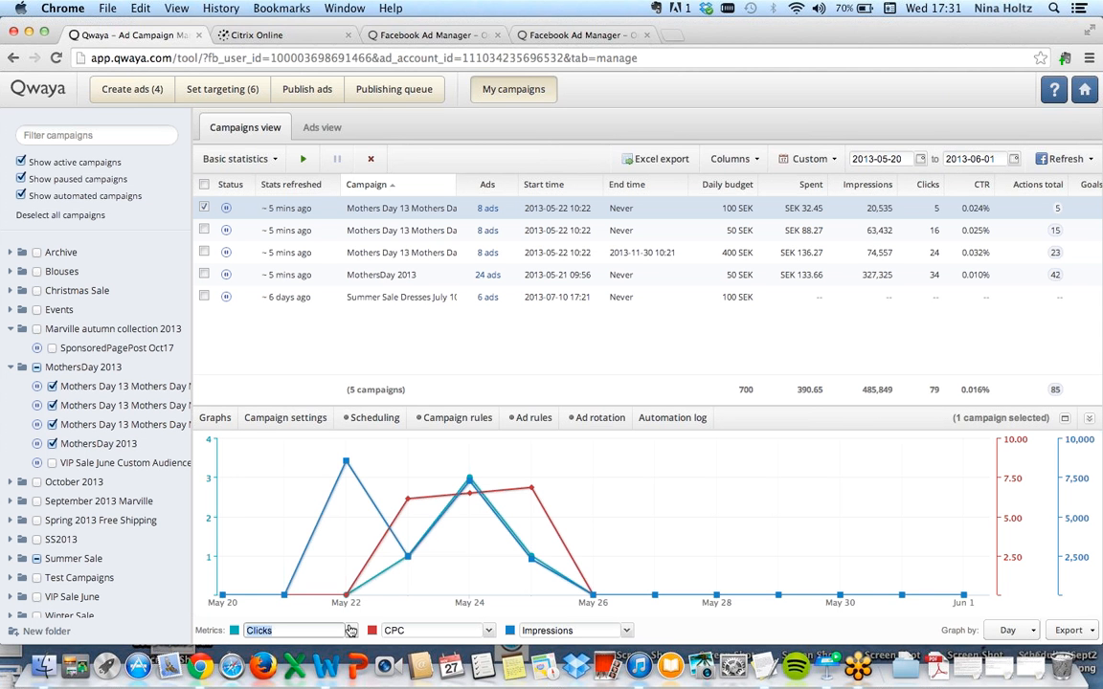
{"action": "left_click", "coordinate": [1087, 638]}
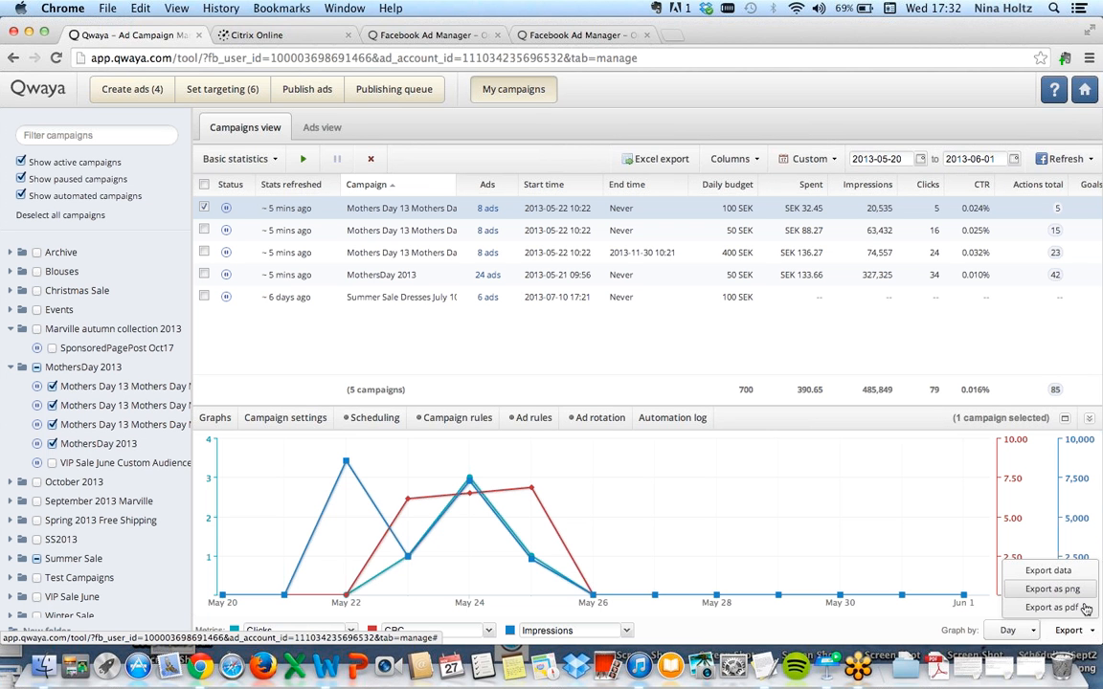
{"action": "left_click", "coordinate": [1092, 634]}
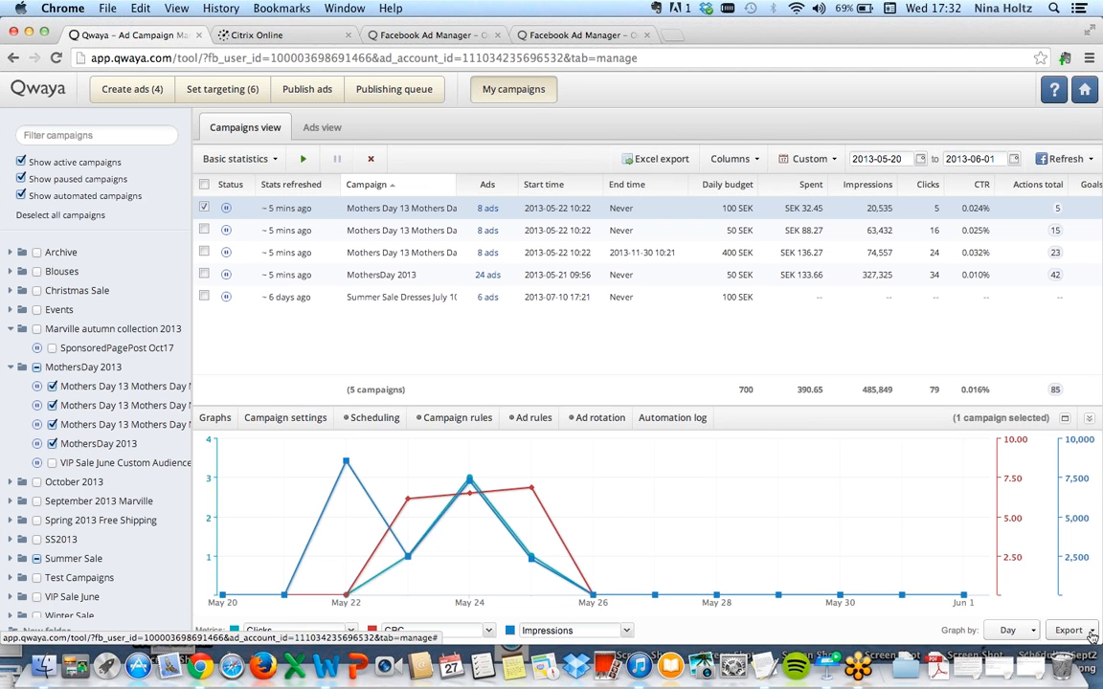
Examine the campaign settings of the first Mothers Day 13 campaign alone and together with the other two, ending with only the first selected.
{"action": "left_click", "coordinate": [277, 419]}
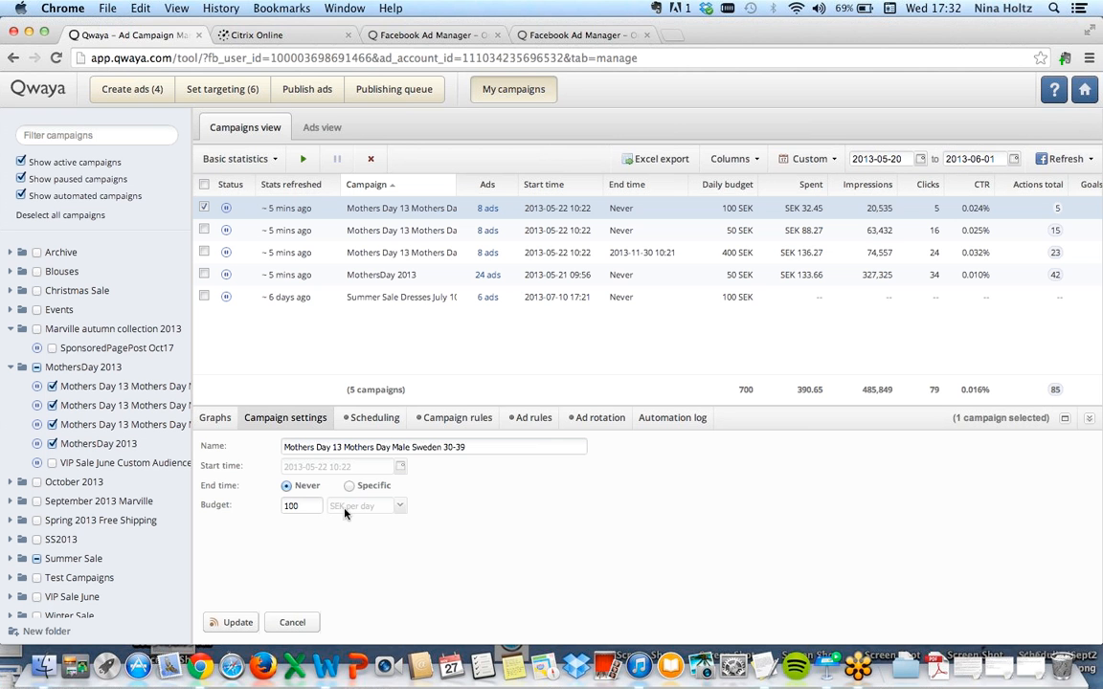
{"action": "left_click", "coordinate": [203, 231]}
{"action": "left_click", "coordinate": [204, 253]}
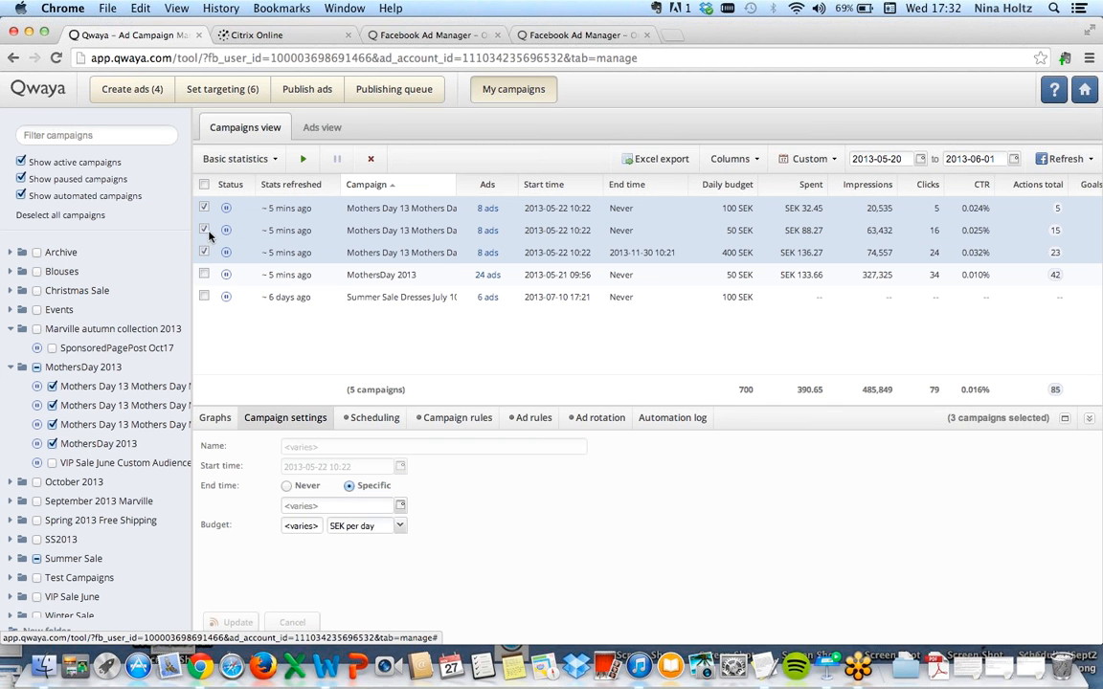
{"action": "left_click", "coordinate": [204, 253]}
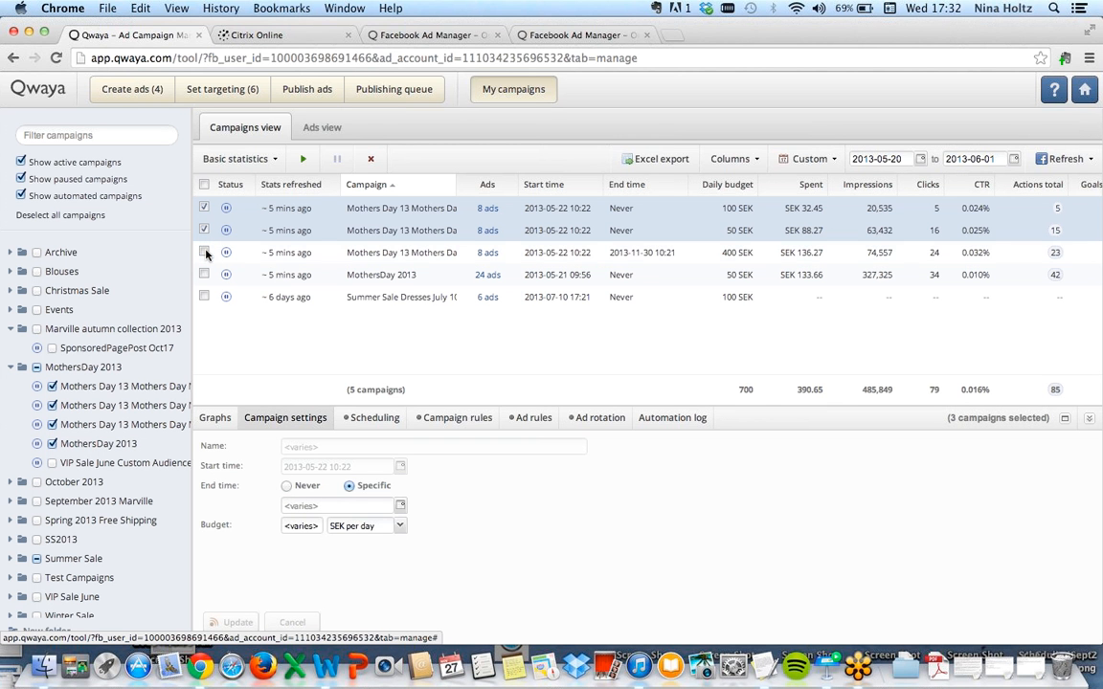
{"action": "left_click", "coordinate": [203, 230]}
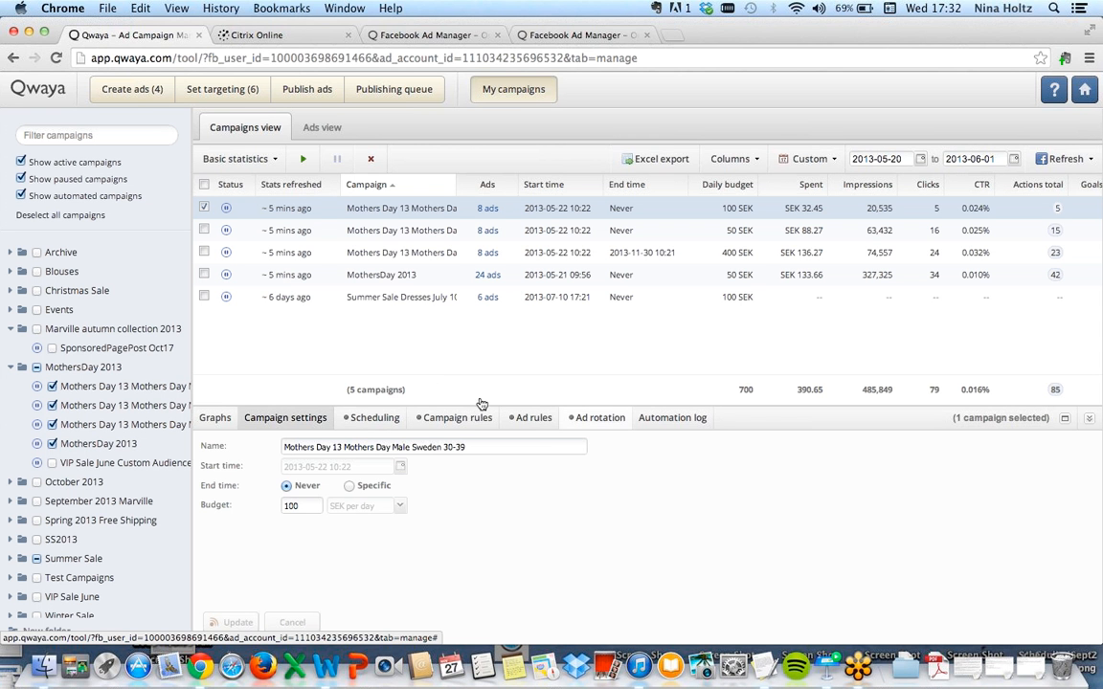
Schedule the selected campaign for Monday from 15:00 to 0:00 and copy that period to all working days.
{"action": "left_click", "coordinate": [372, 420]}
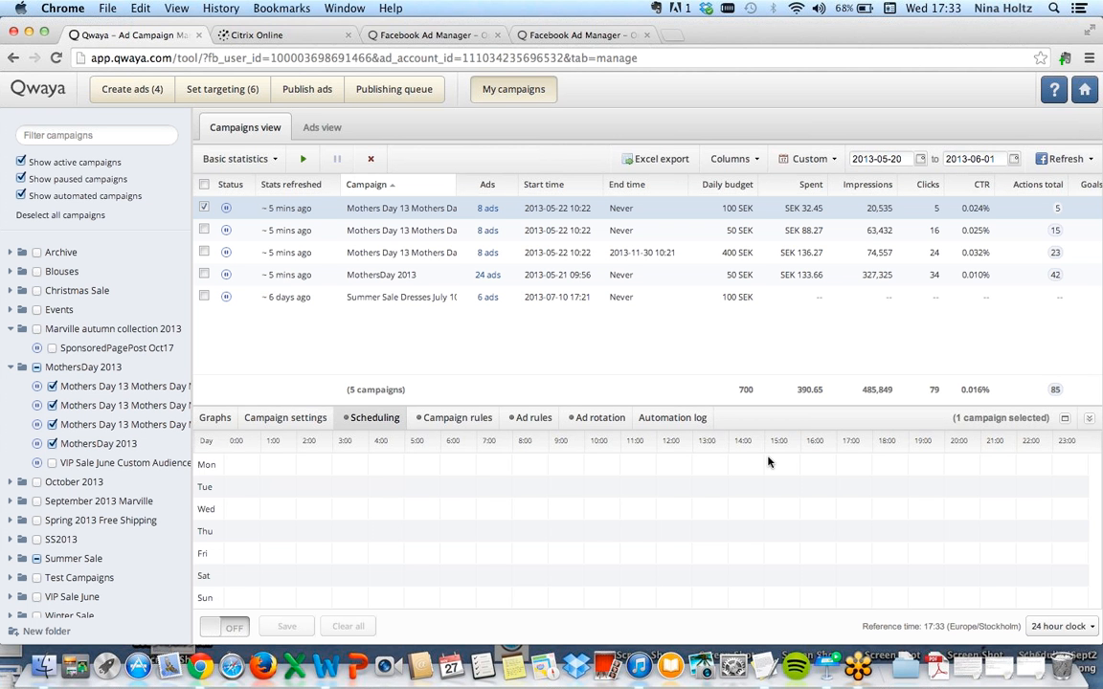
{"action": "left_click_drag", "start_coordinate": [768, 462], "coordinate": [1098, 465]}
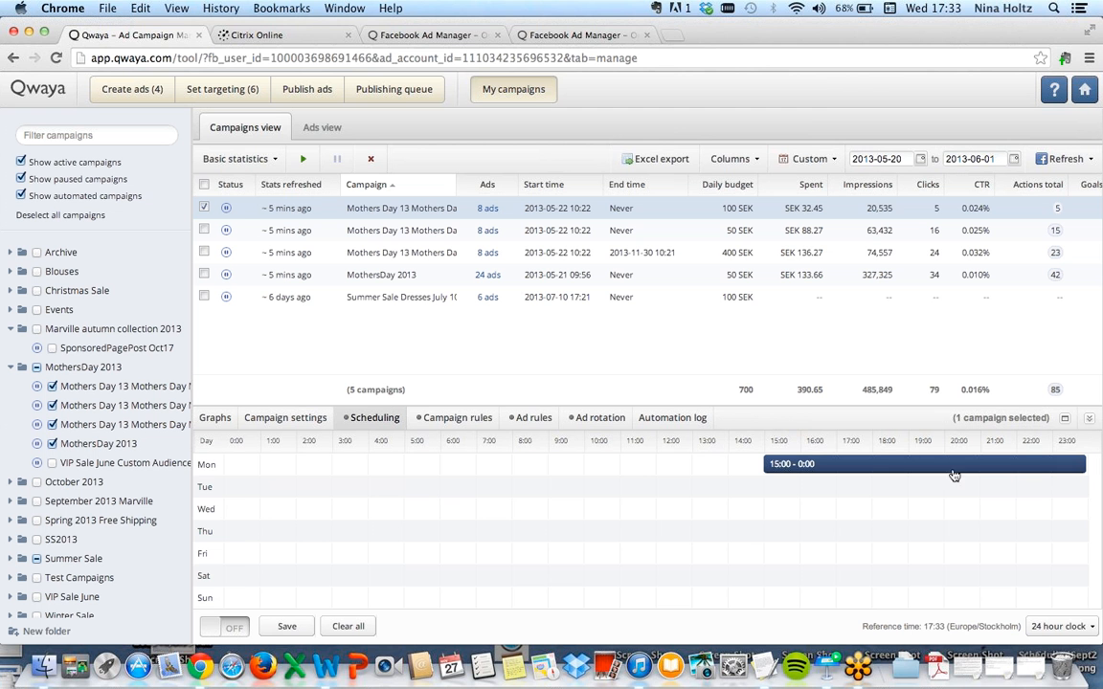
{"action": "right_click", "coordinate": [904, 467]}
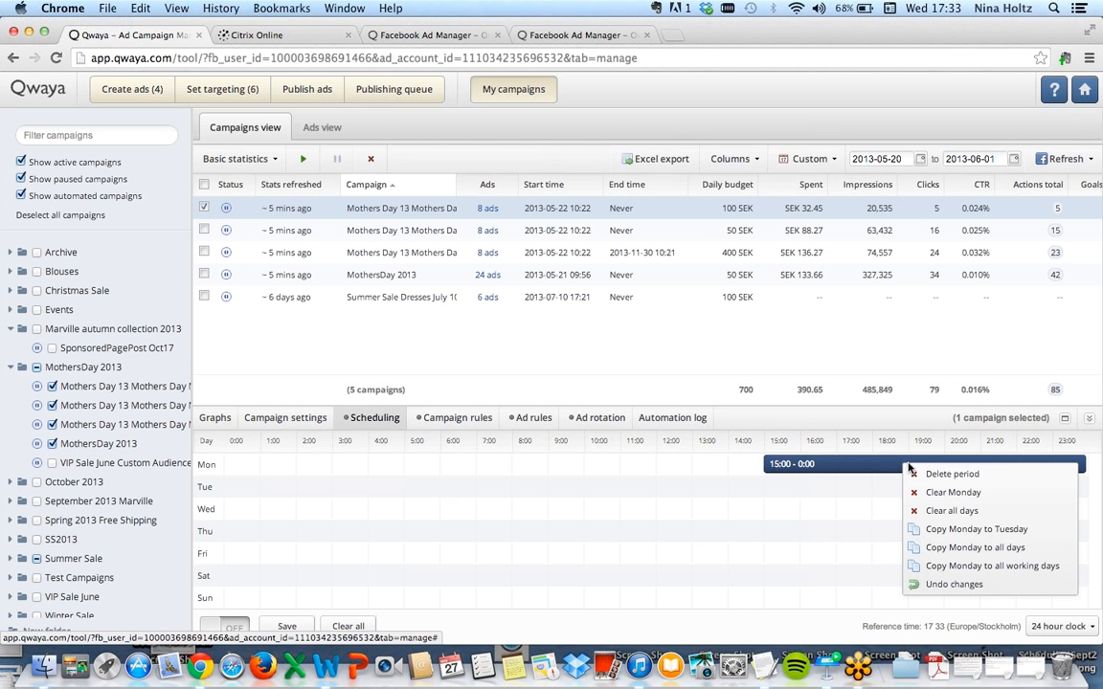
{"action": "left_click", "coordinate": [956, 566]}
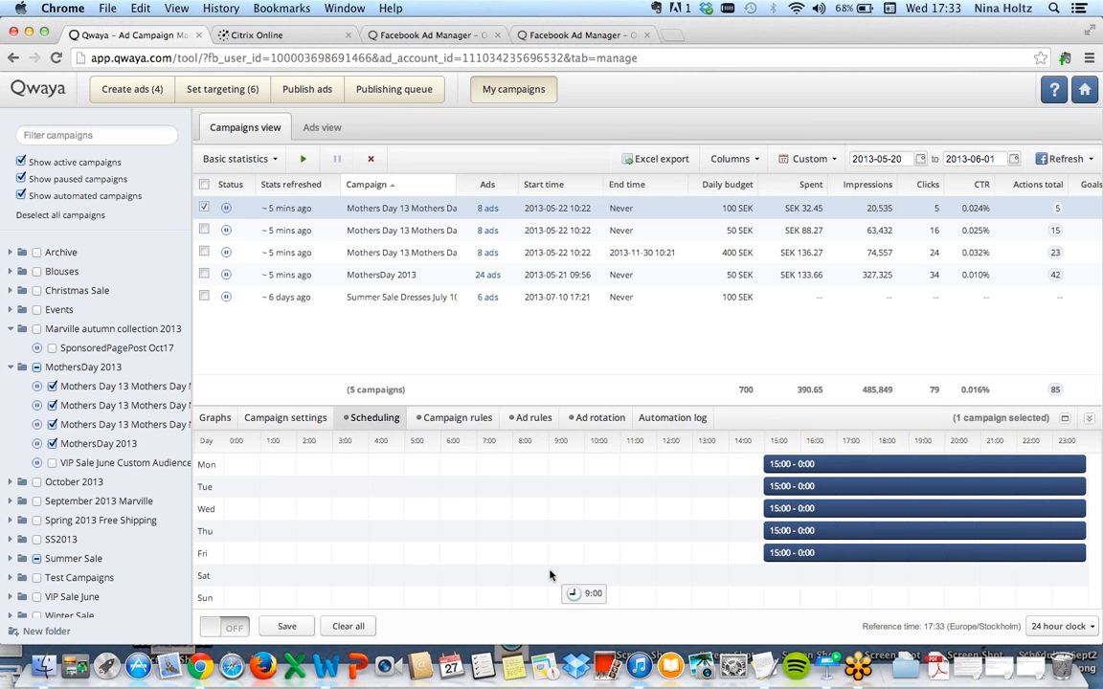
Schedule Saturday from 9:00 to 0:00, copy it to Sunday, and save the campaign's schedule with scheduling switched on.
{"action": "left_click_drag", "start_coordinate": [551, 574], "coordinate": [1099, 596]}
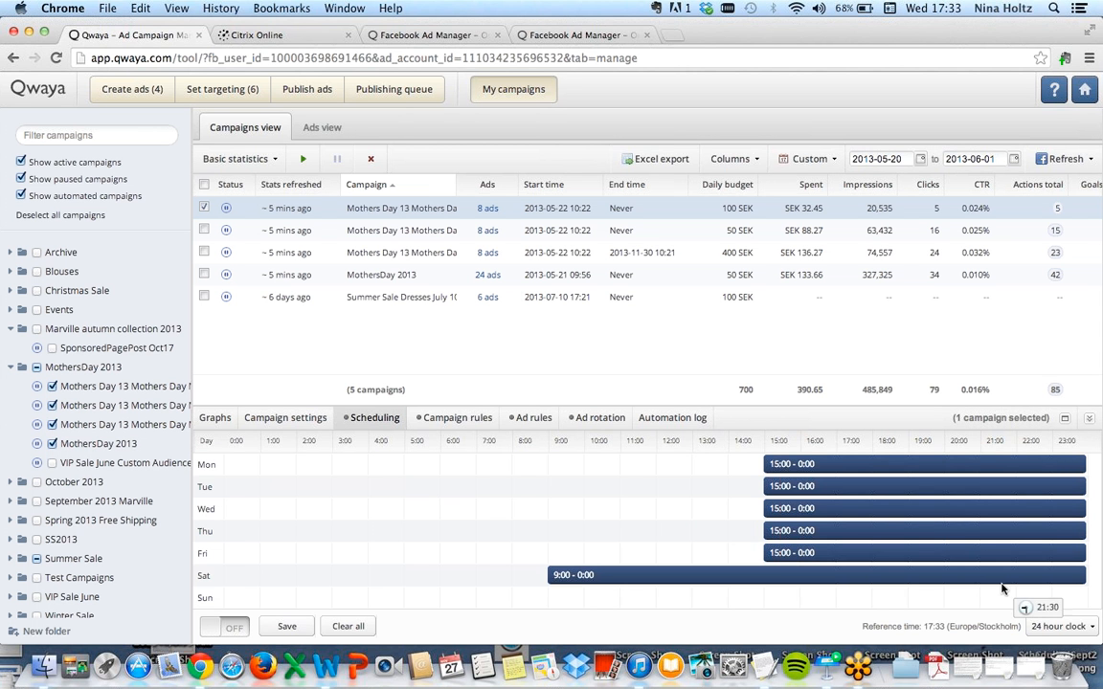
{"action": "right_click", "coordinate": [797, 581]}
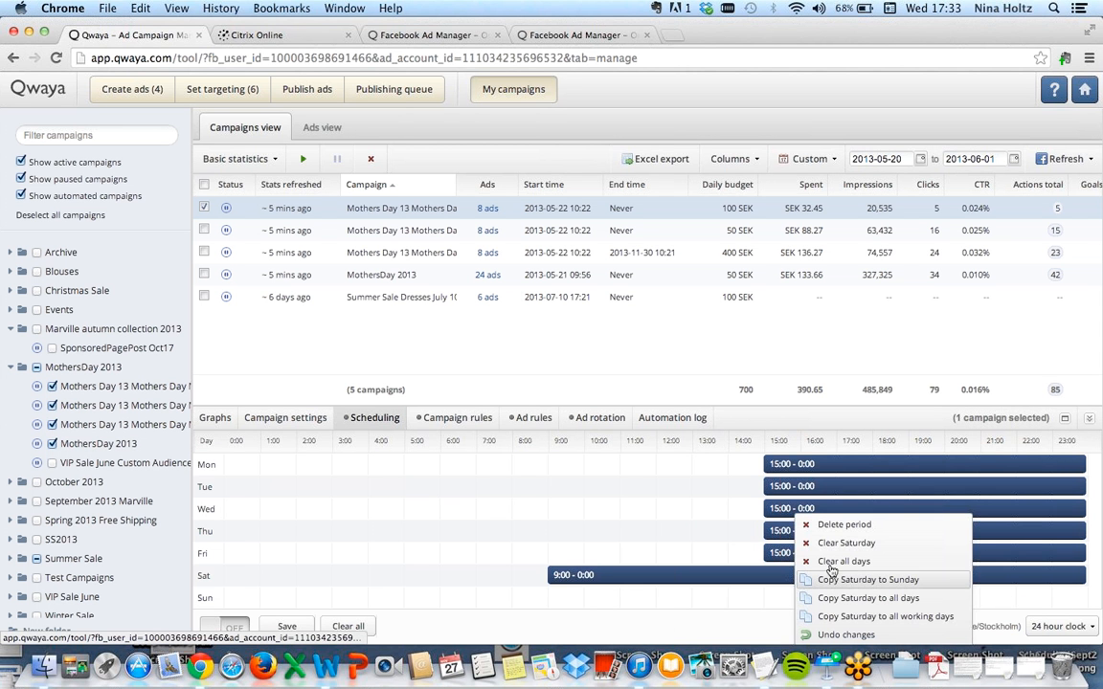
{"action": "left_click", "coordinate": [862, 580]}
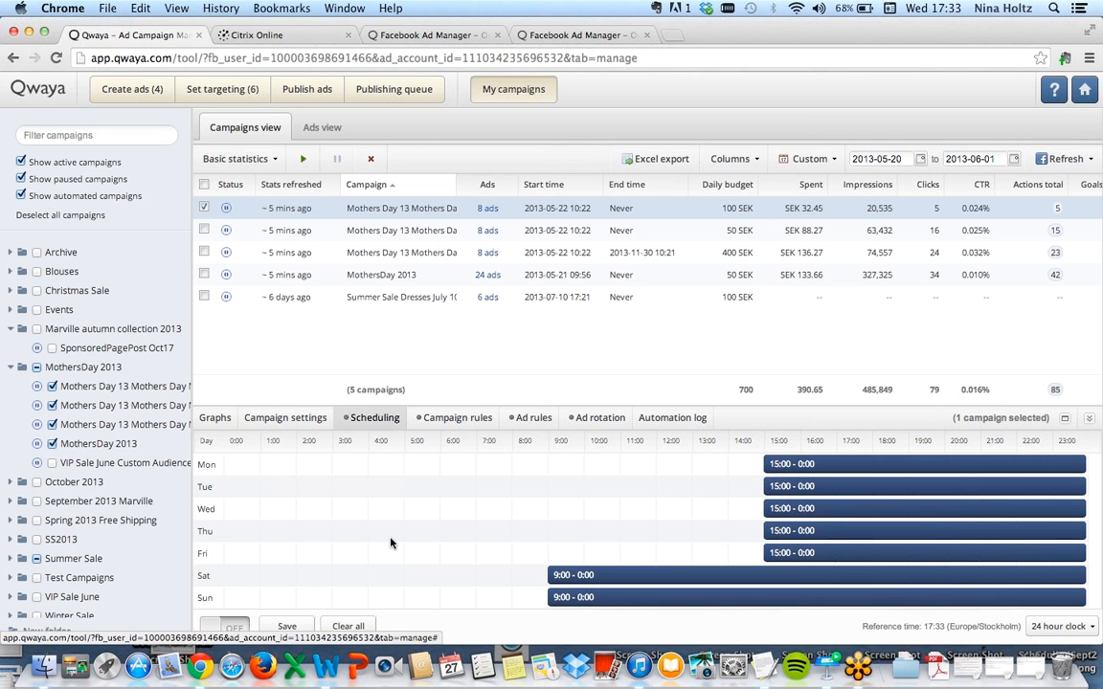
{"action": "left_click", "coordinate": [243, 628]}
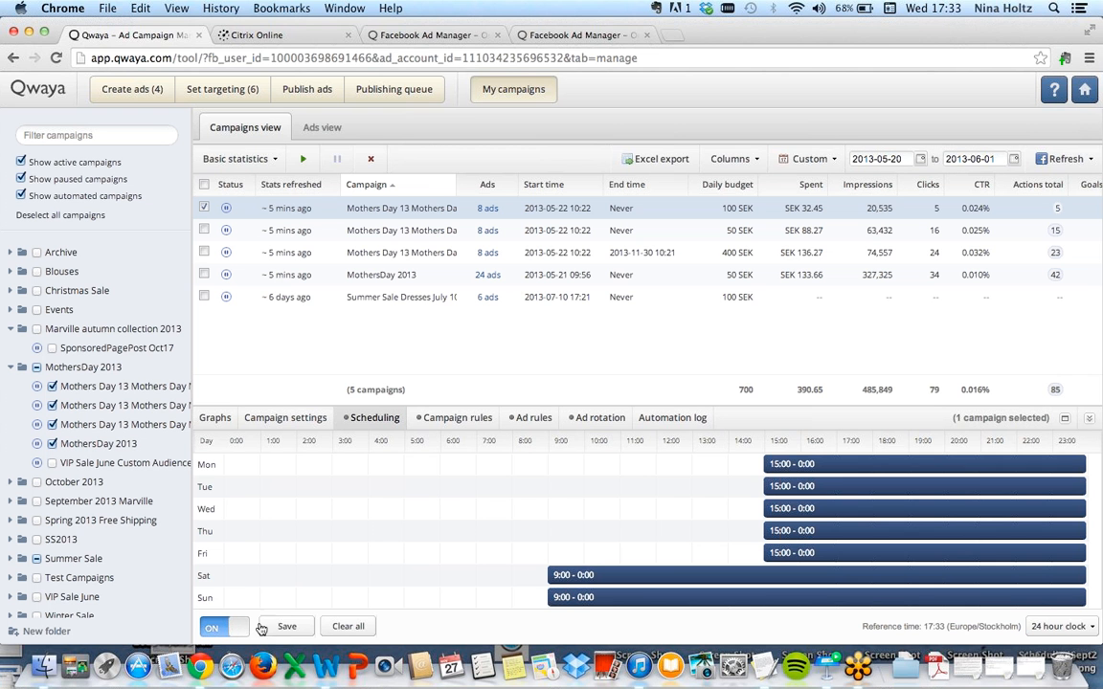
{"action": "left_click", "coordinate": [286, 627]}
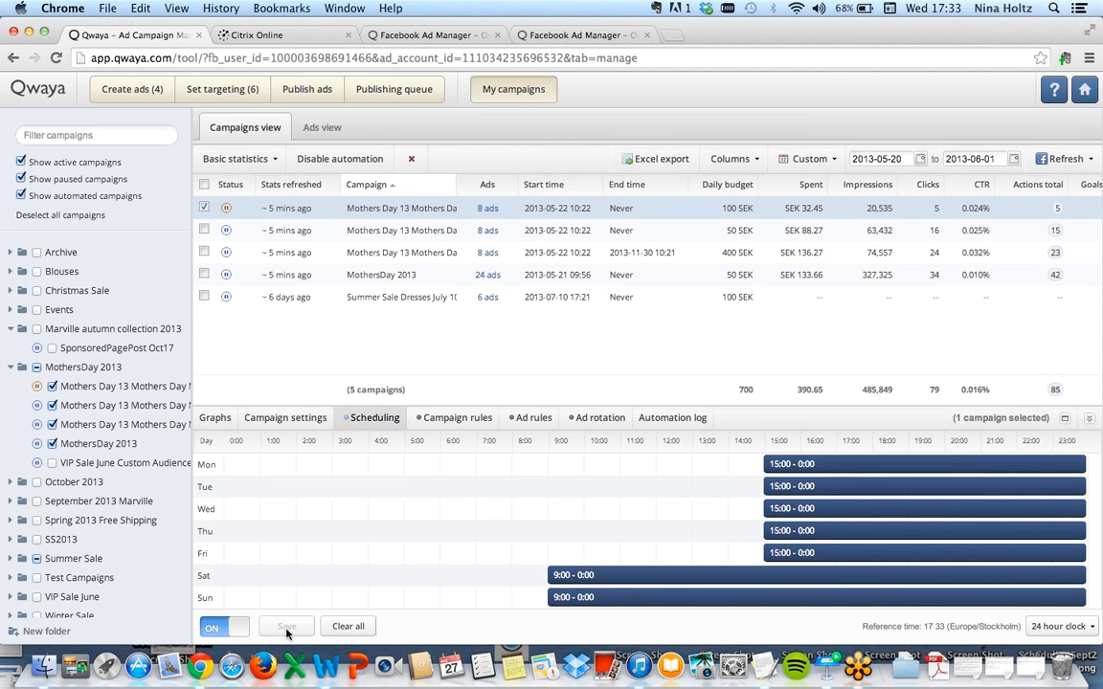
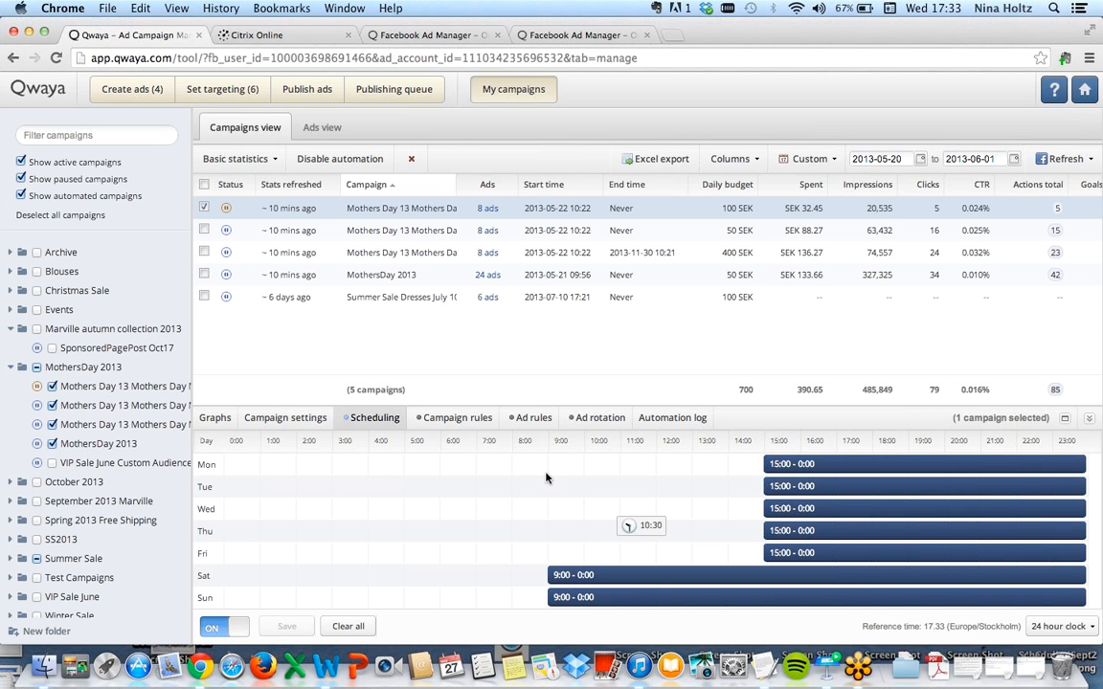
Add a campaign rule that pauses the campaign if its CTR falls below 0.04% in lifetime.
{"action": "left_click", "coordinate": [460, 419]}
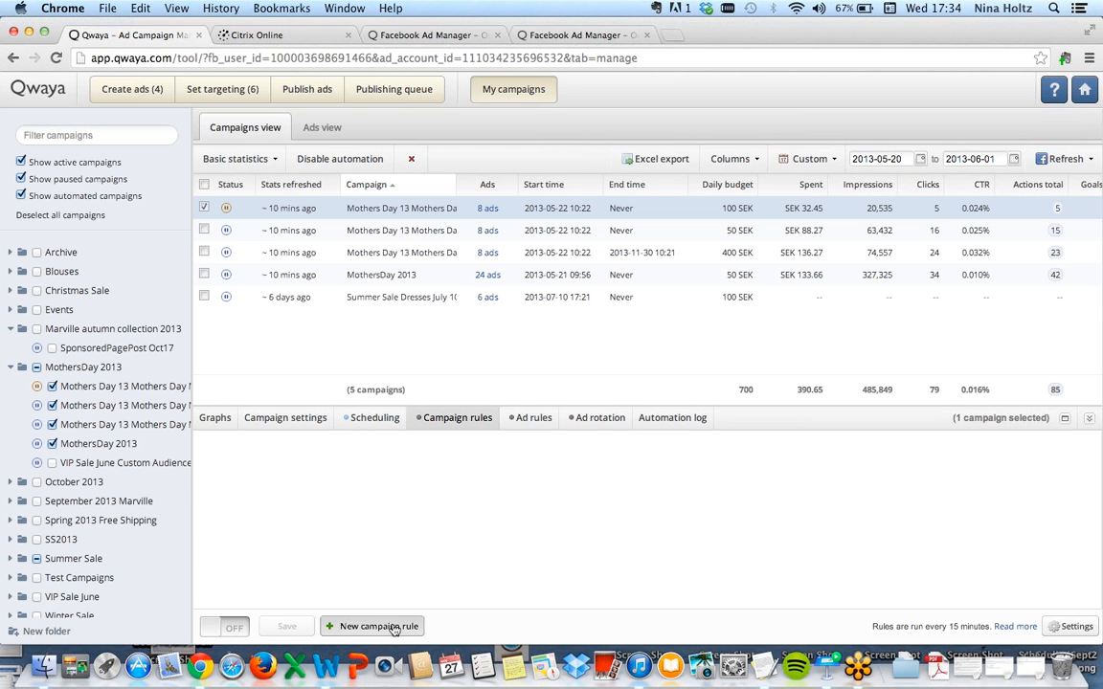
{"action": "left_click", "coordinate": [344, 625]}
{"action": "left_click", "coordinate": [374, 454]}
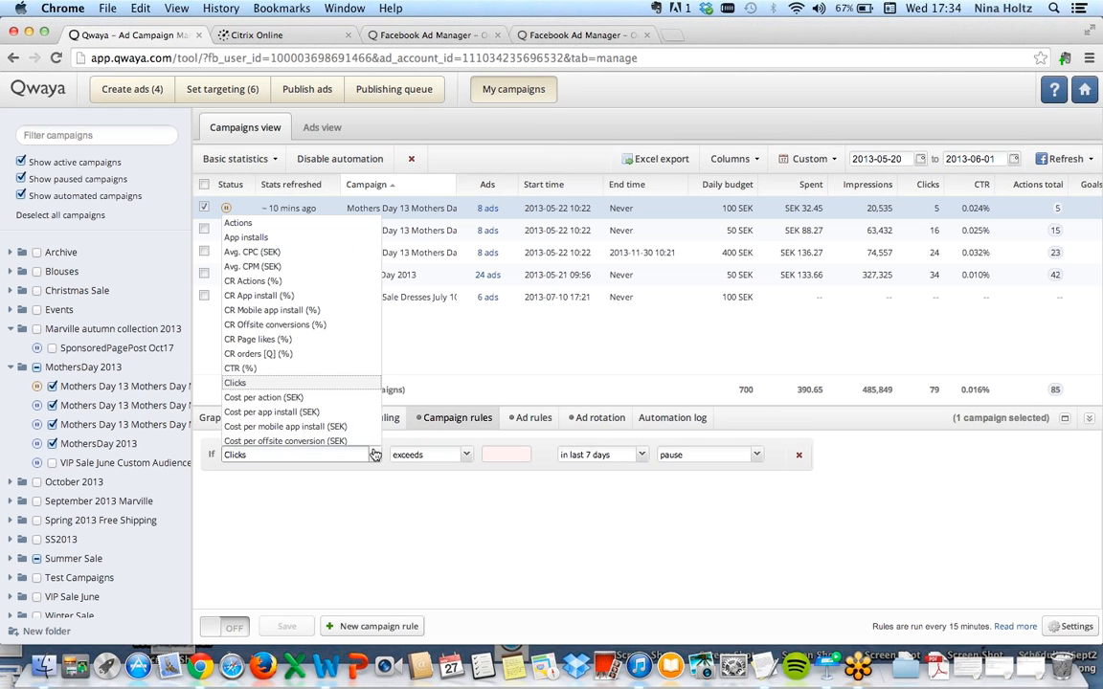
{"action": "left_click", "coordinate": [343, 369]}
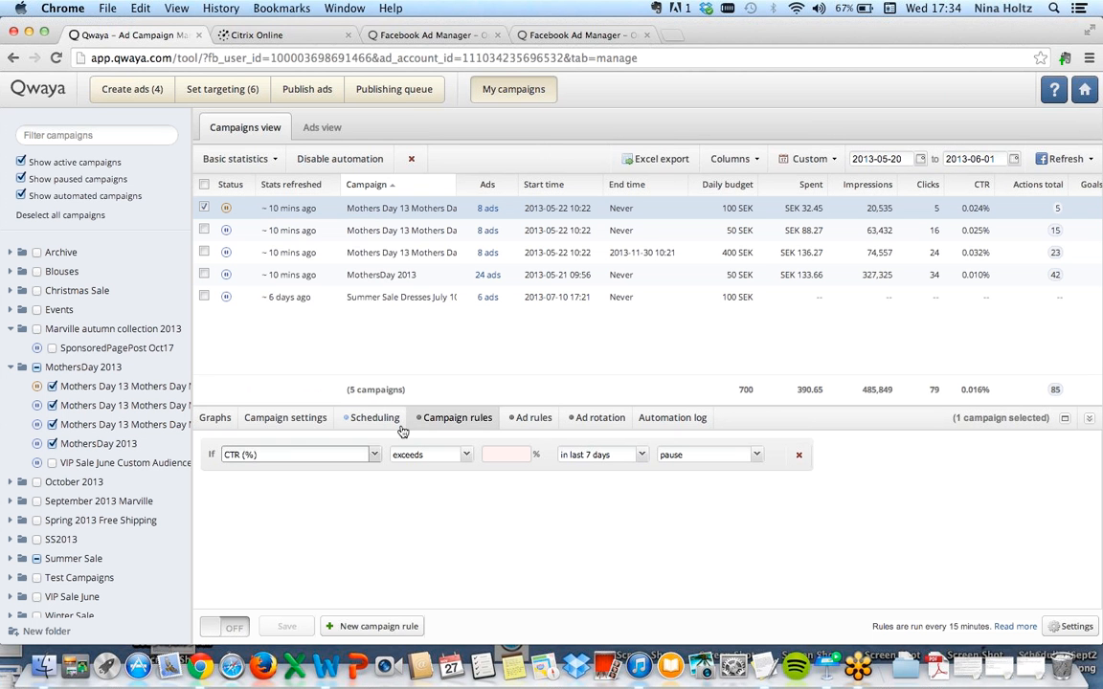
{"action": "left_click", "coordinate": [429, 454]}
{"action": "left_click", "coordinate": [450, 482]}
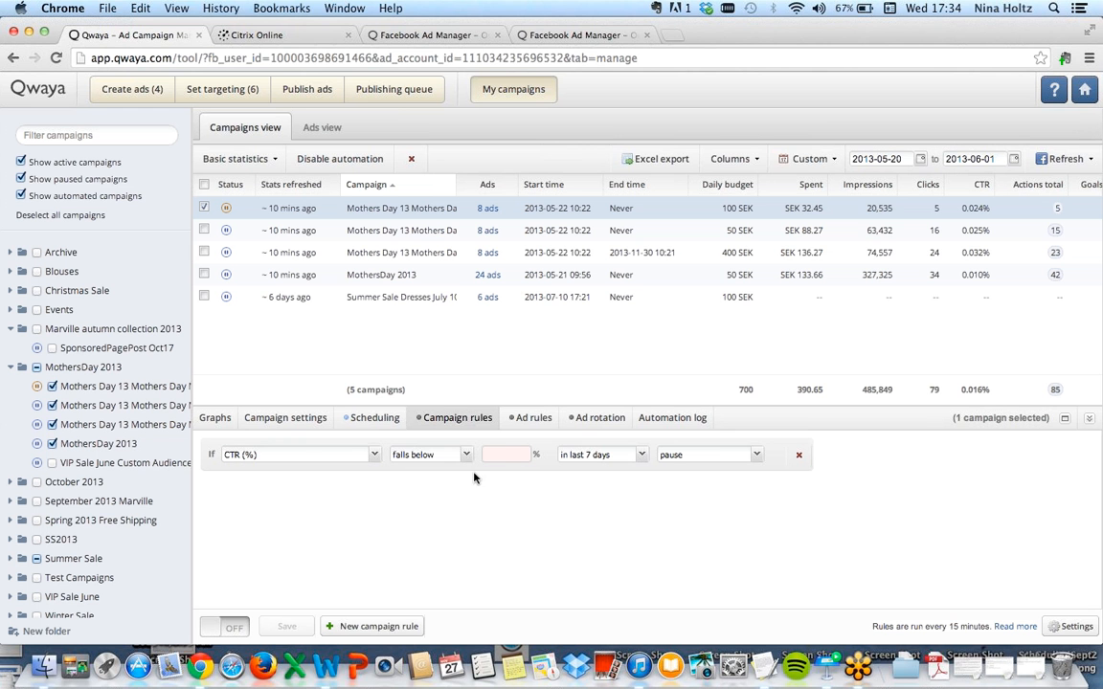
{"action": "left_click", "coordinate": [506, 455]}
{"action": "type", "text": "0.04"}
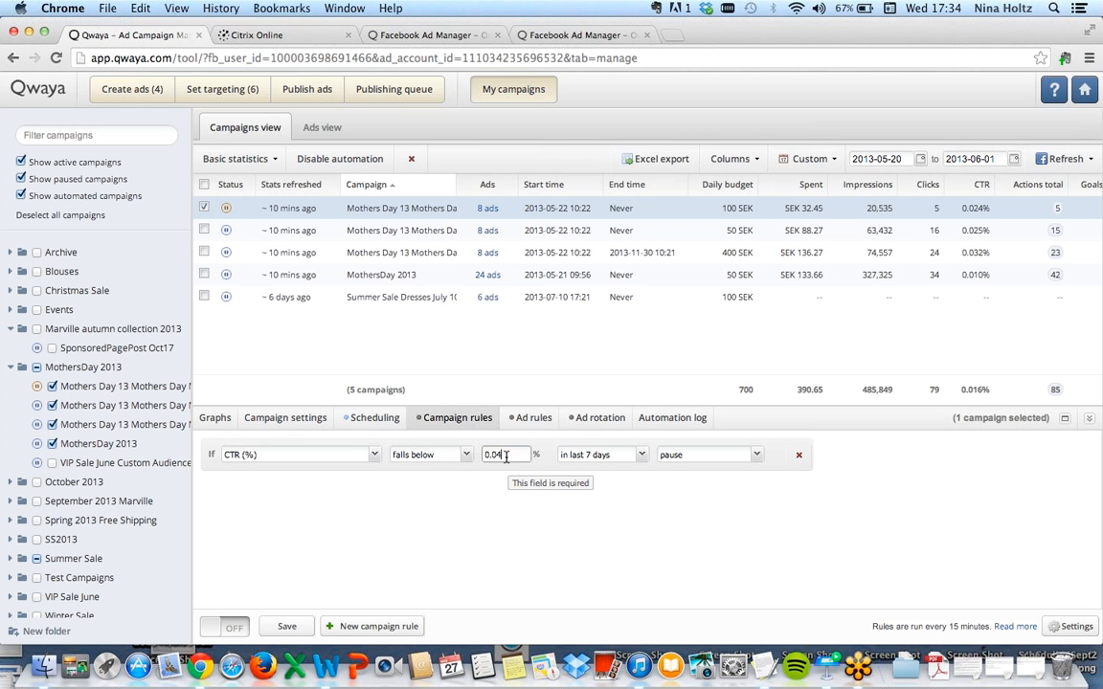
{"action": "left_click", "coordinate": [624, 455]}
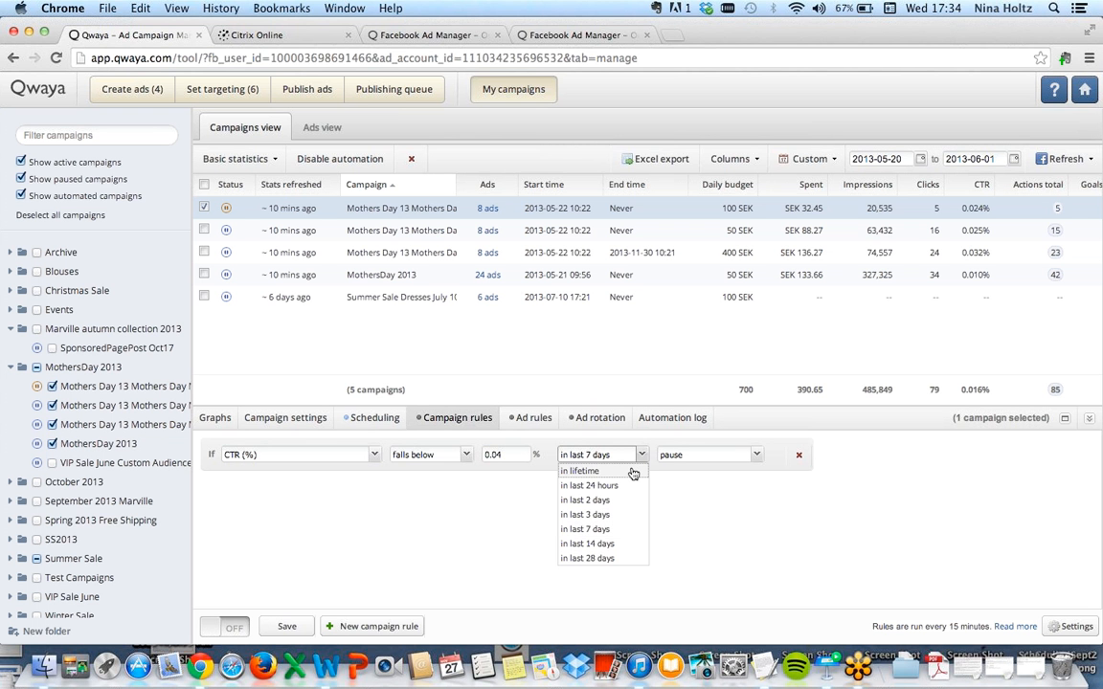
{"action": "left_click", "coordinate": [631, 472]}
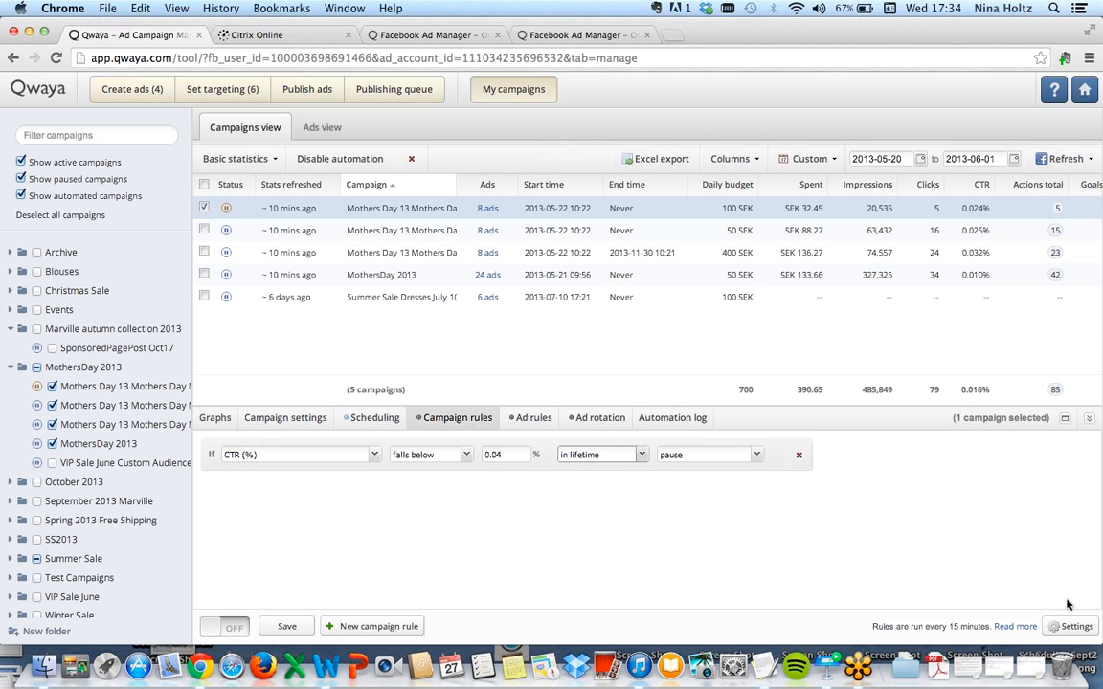
Review the activation metrics in the campaign rules settings and save them with Impressions exceeding 10000 as the condition.
{"action": "left_click", "coordinate": [1071, 632]}
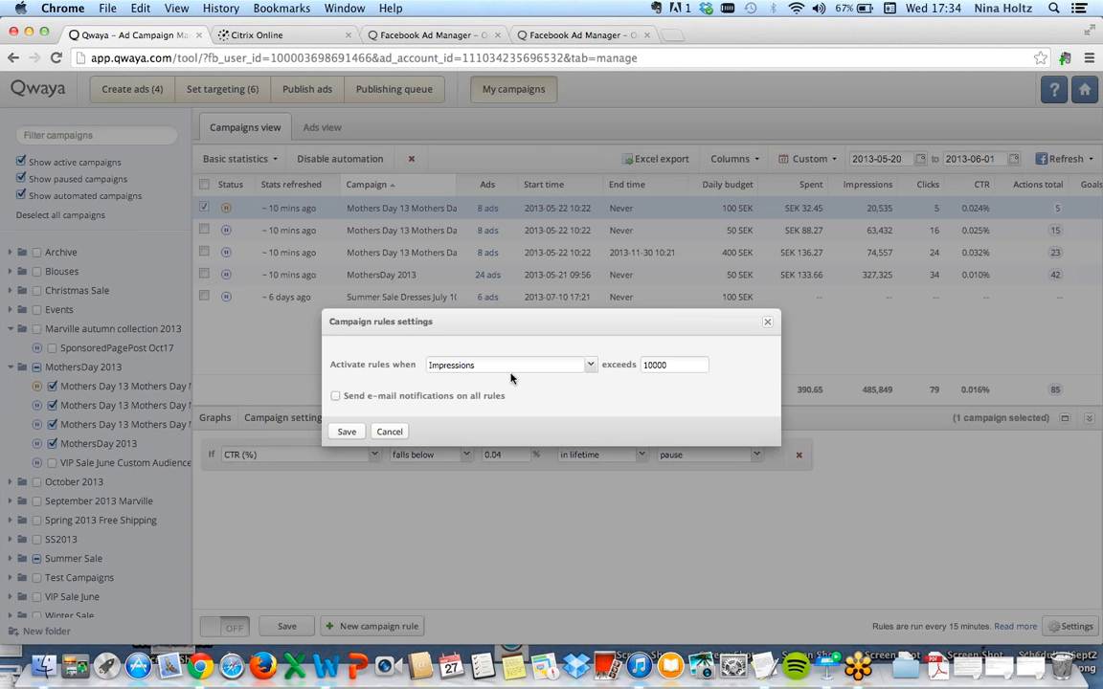
{"action": "left_click", "coordinate": [590, 366]}
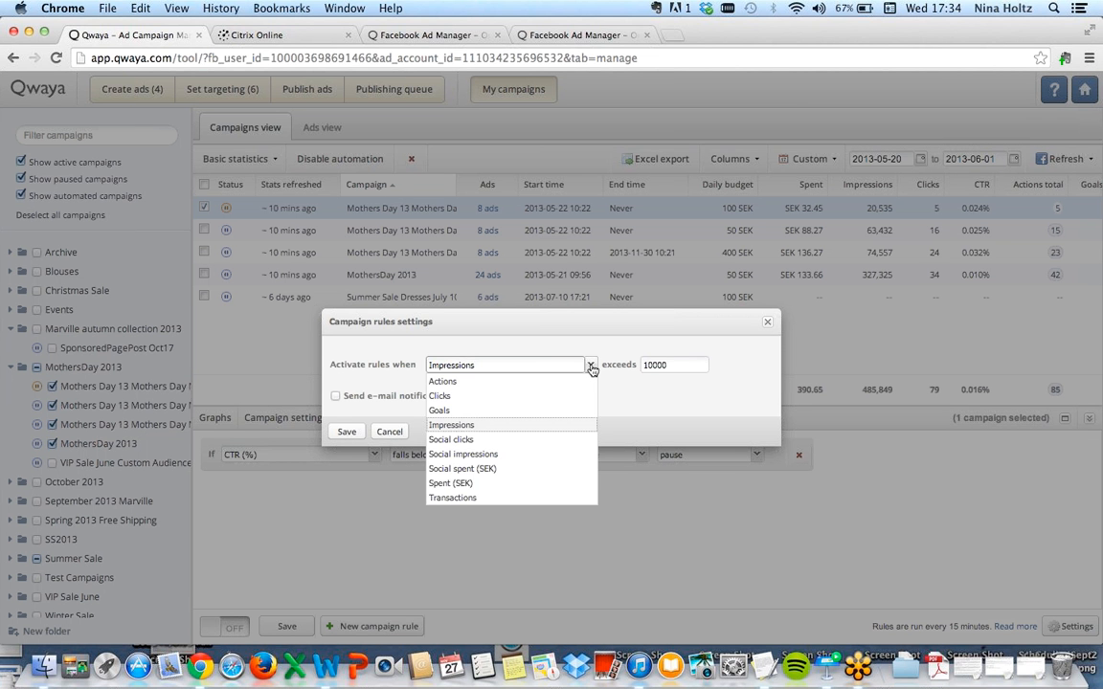
{"action": "left_click", "coordinate": [591, 366]}
{"action": "left_click", "coordinate": [682, 364]}
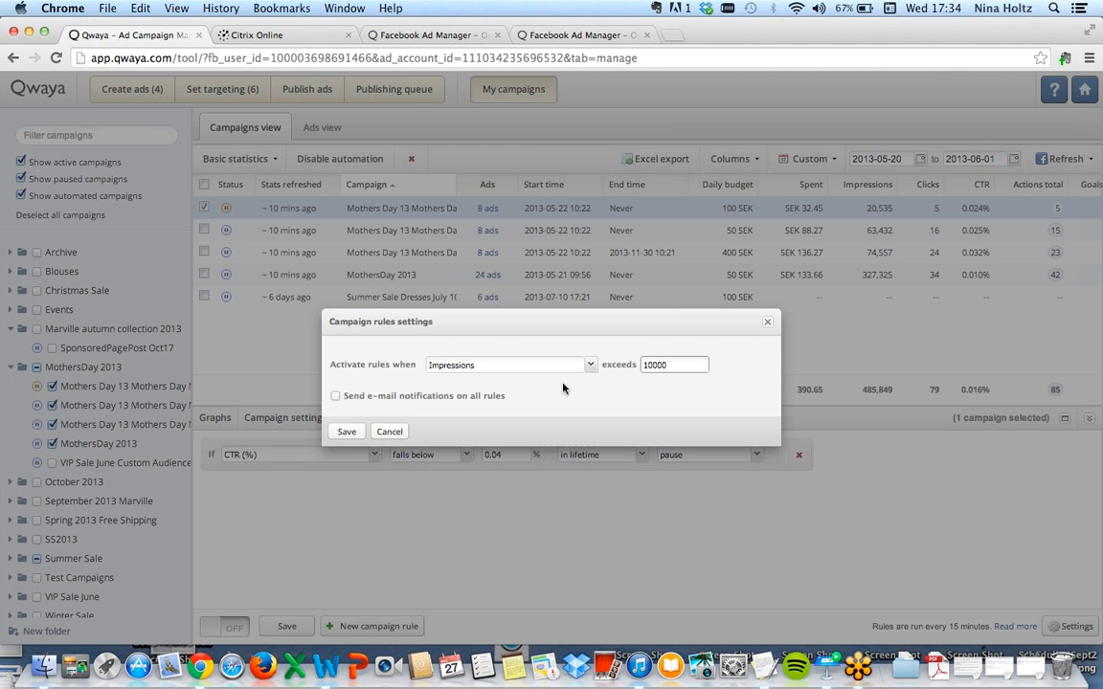
{"action": "left_click", "coordinate": [345, 432]}
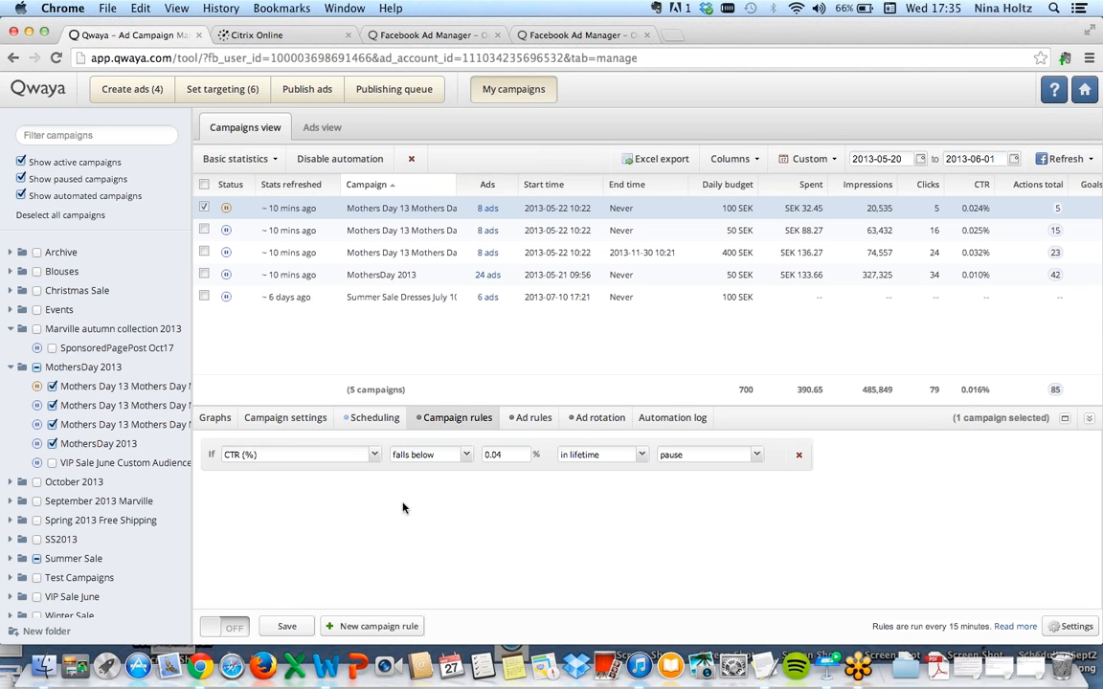
Toggle the campaign rules on and back off, and save the CTR rule in the off state.
{"action": "left_click", "coordinate": [243, 629]}
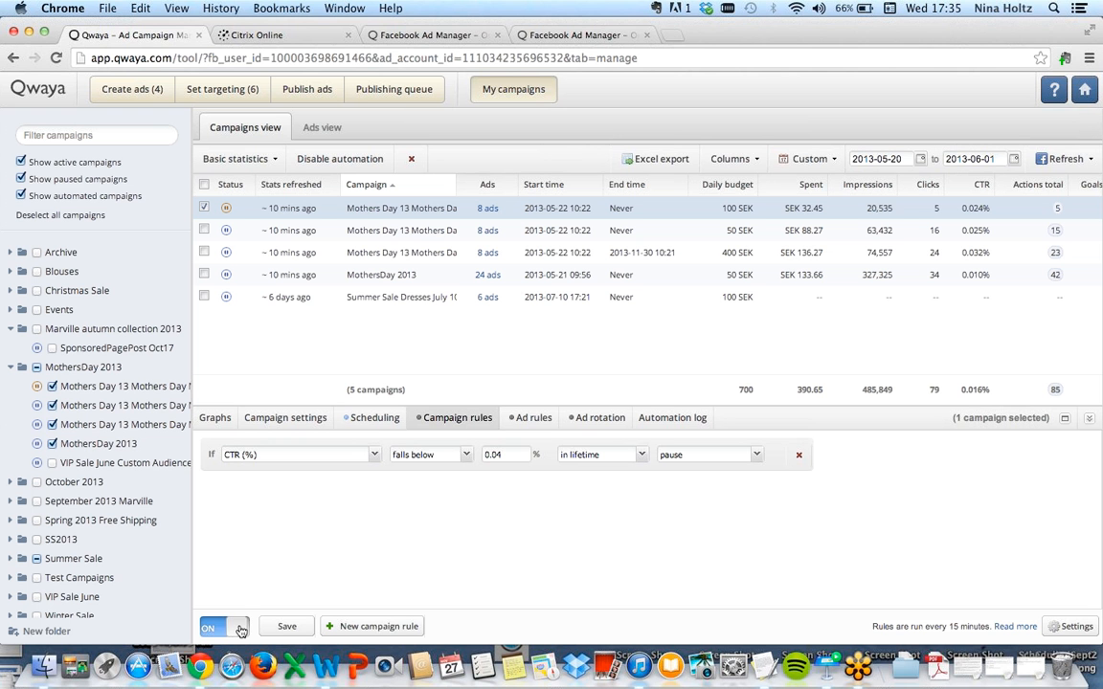
{"action": "left_click", "coordinate": [212, 632]}
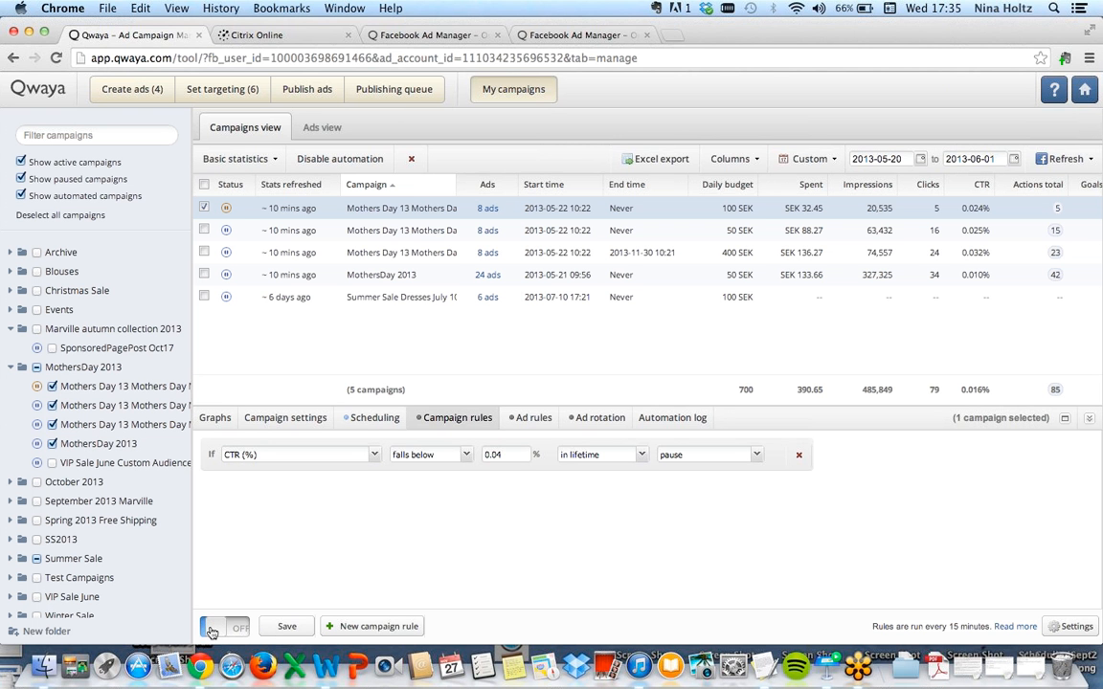
{"action": "left_click", "coordinate": [292, 627]}
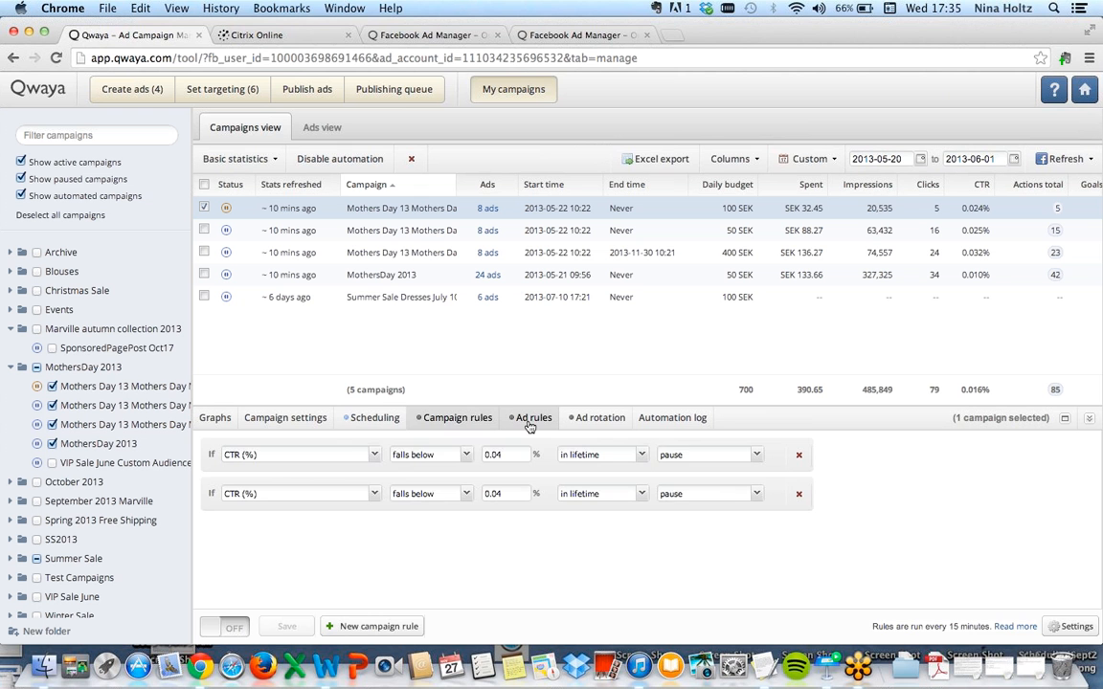
Add an ad rule that pauses ads if the cost per page like exceeds 10 SEK in lifetime.
{"action": "left_click", "coordinate": [529, 418]}
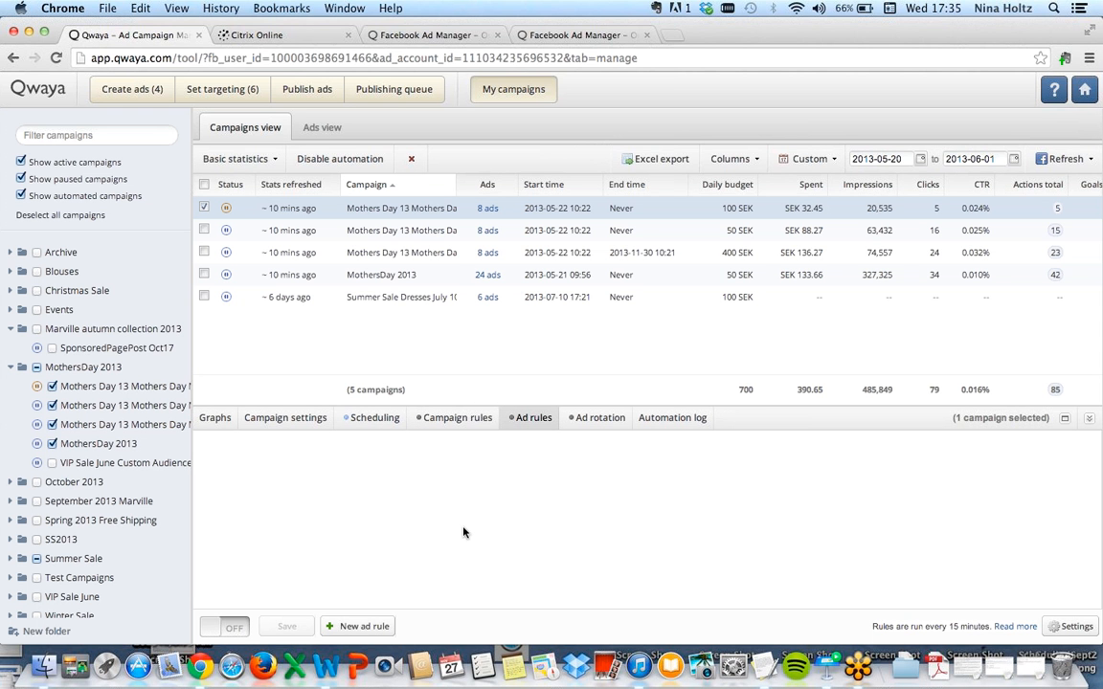
{"action": "left_click", "coordinate": [359, 626]}
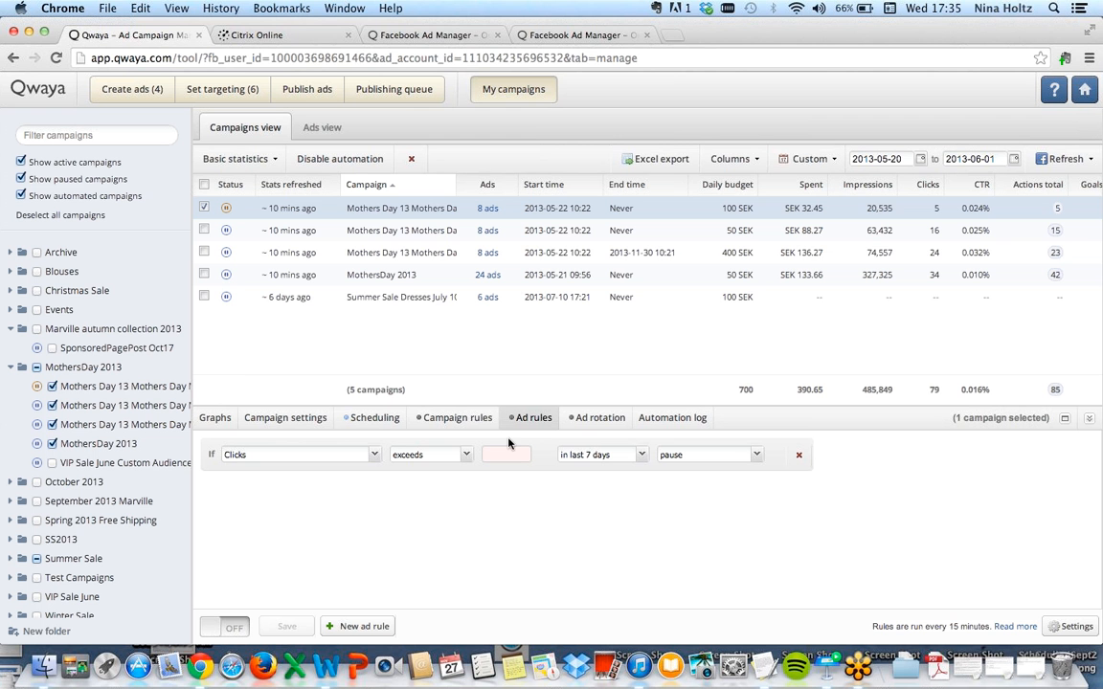
{"action": "left_click", "coordinate": [374, 455]}
{"action": "scroll", "coordinate": [364, 349], "scroll_direction": "down", "scroll_amount": 1}
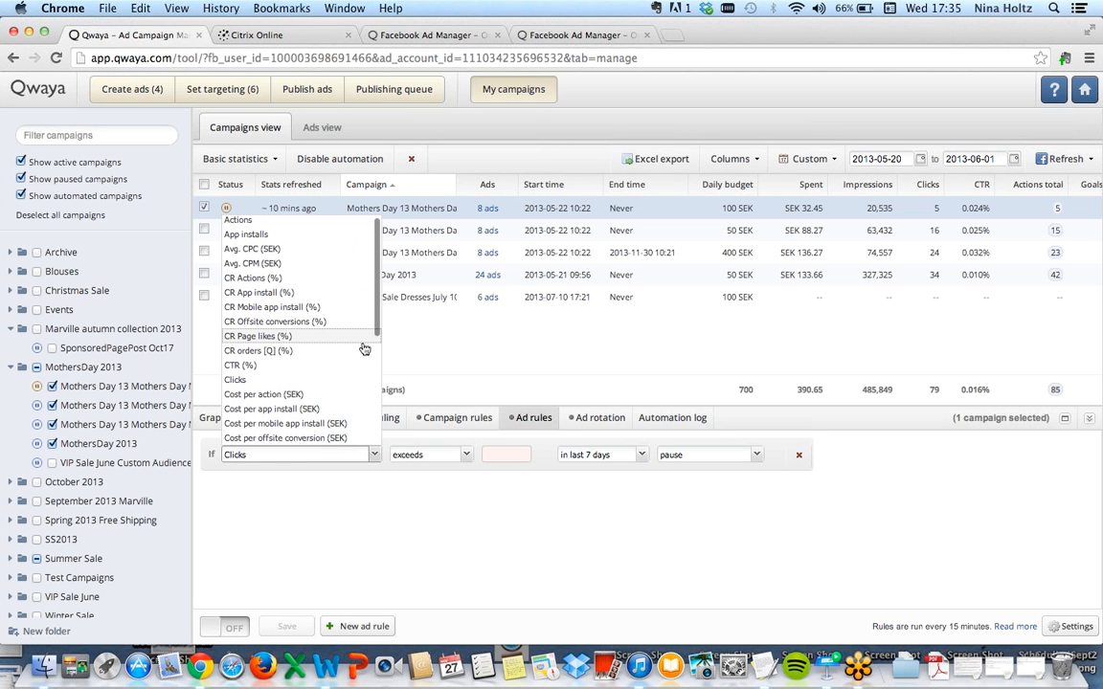
{"action": "scroll", "coordinate": [364, 349], "scroll_direction": "down", "scroll_amount": 3}
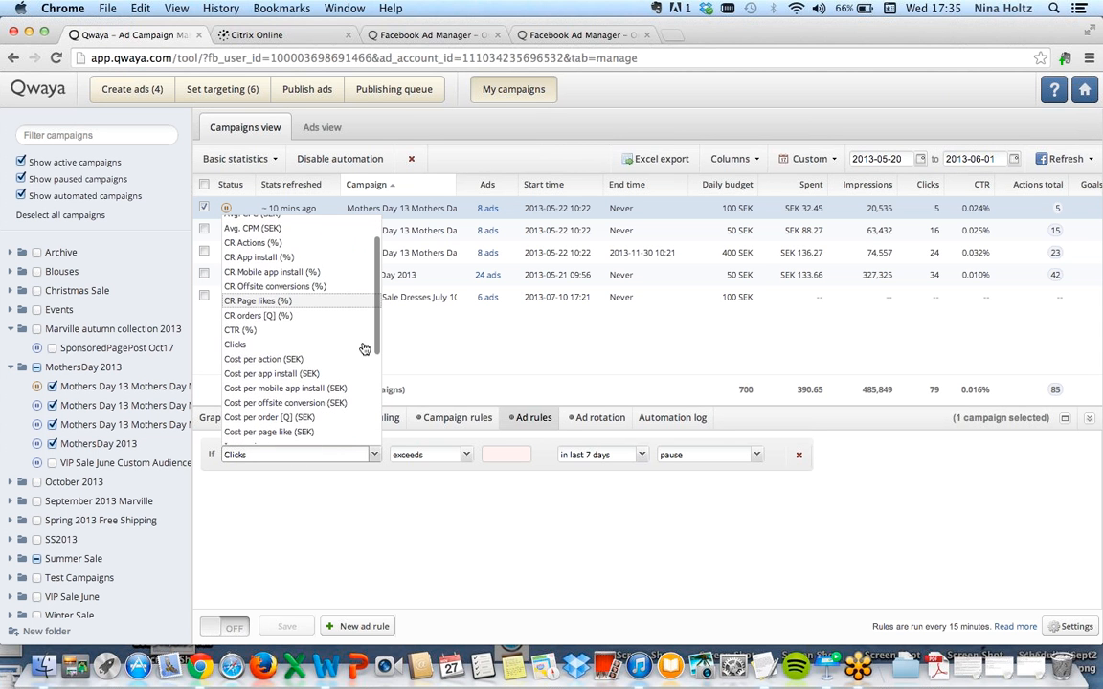
{"action": "left_click", "coordinate": [314, 433]}
{"action": "left_click", "coordinate": [465, 455]}
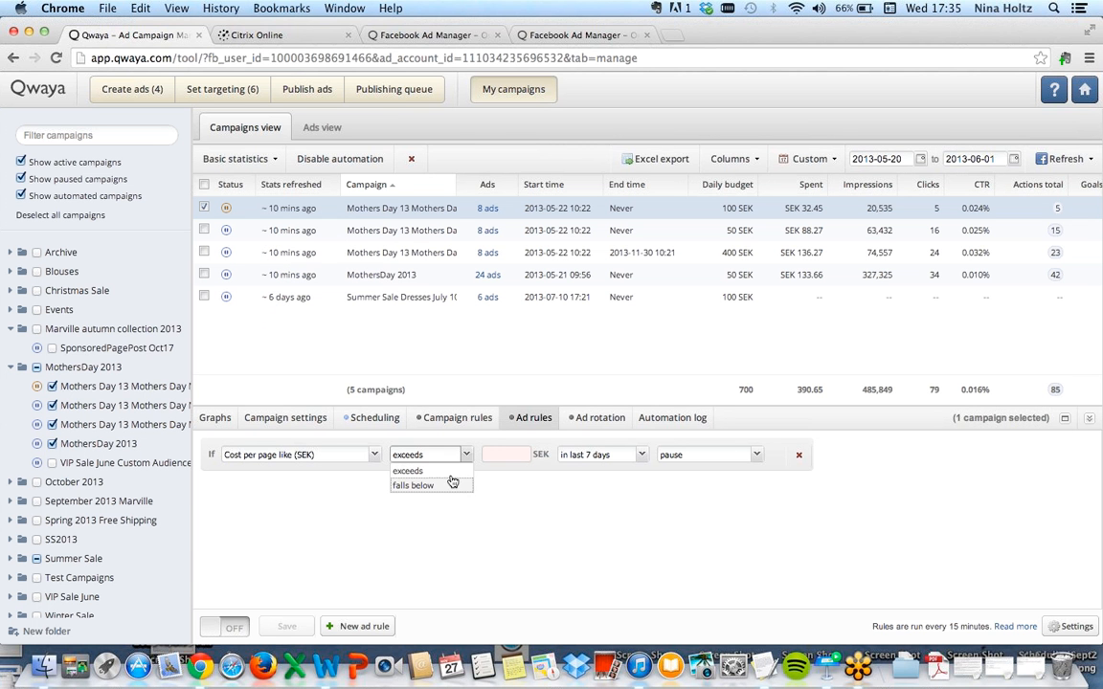
{"action": "left_click", "coordinate": [499, 454]}
{"action": "type", "text": "10"}
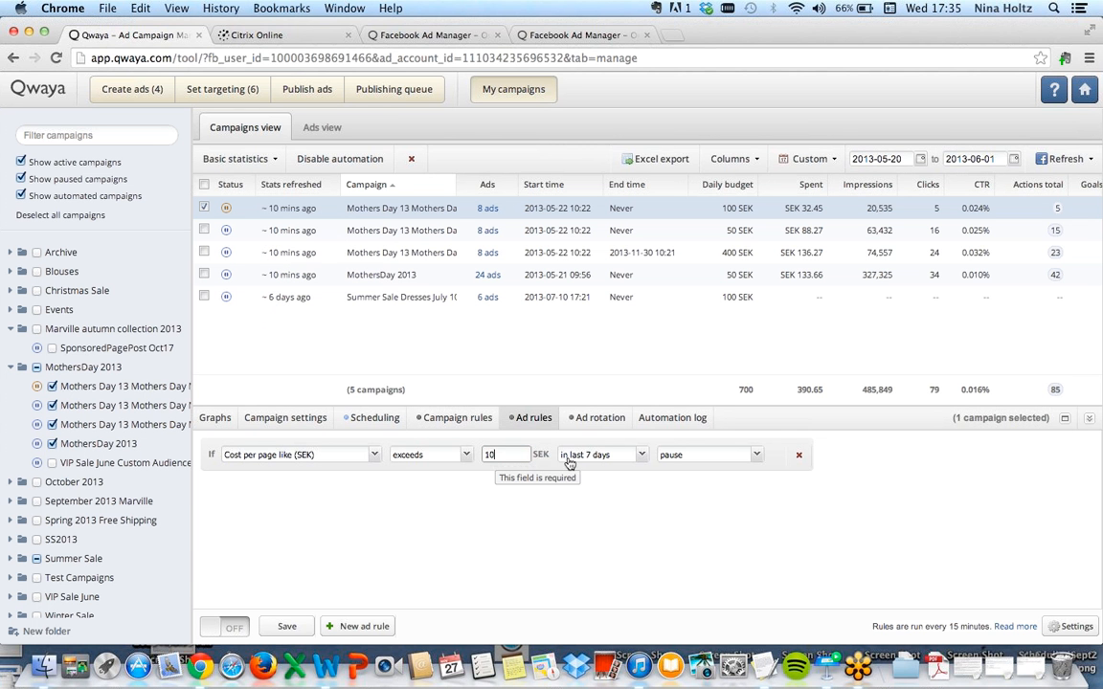
{"action": "left_click", "coordinate": [632, 457]}
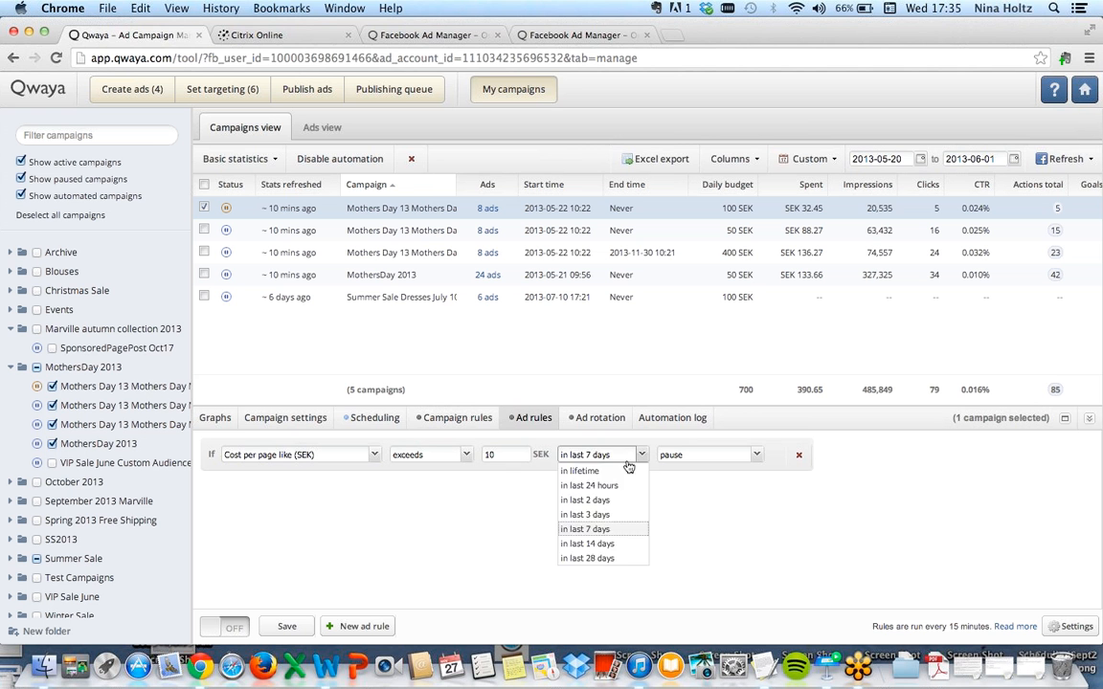
{"action": "left_click", "coordinate": [627, 471]}
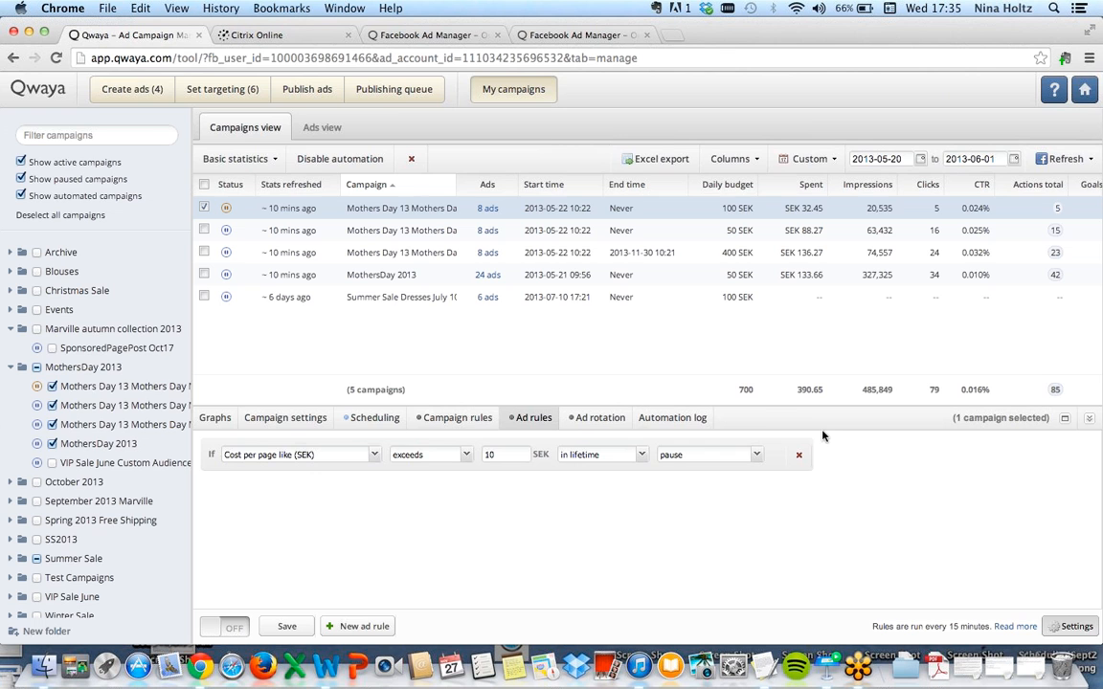
Set the ad rules to activate when Impressions exceeds 1000 and save these settings.
{"action": "left_click", "coordinate": [1072, 626]}
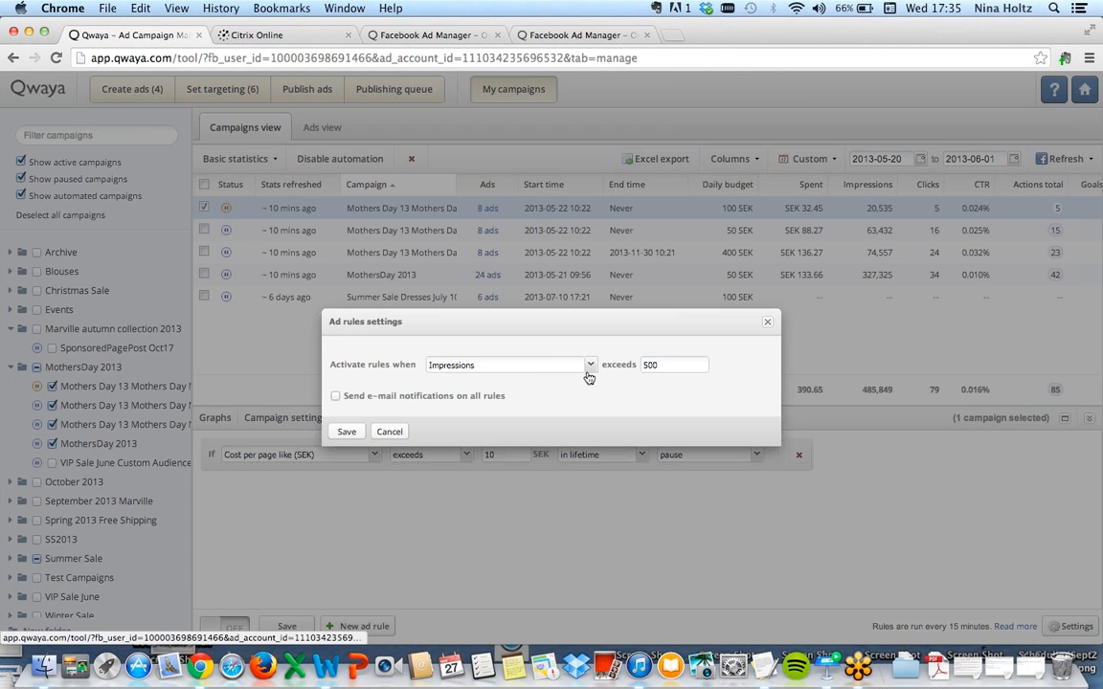
{"action": "left_click", "coordinate": [662, 369]}
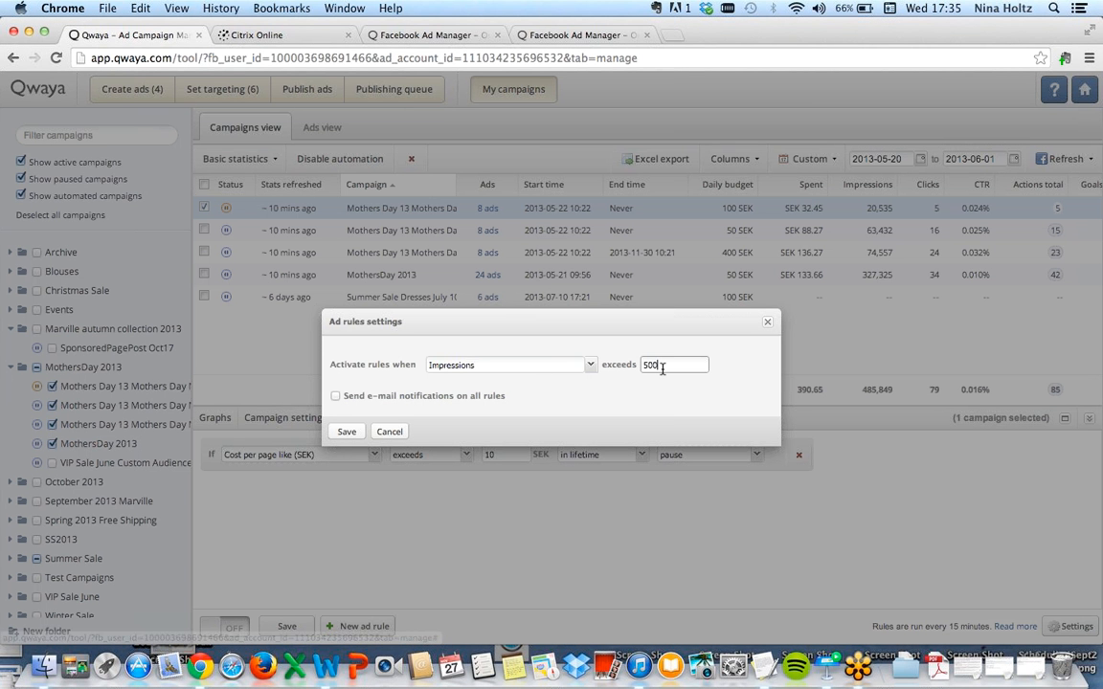
{"action": "left_click_drag", "start_coordinate": [663, 368], "coordinate": [643, 369]}
{"action": "type", "text": "100"}
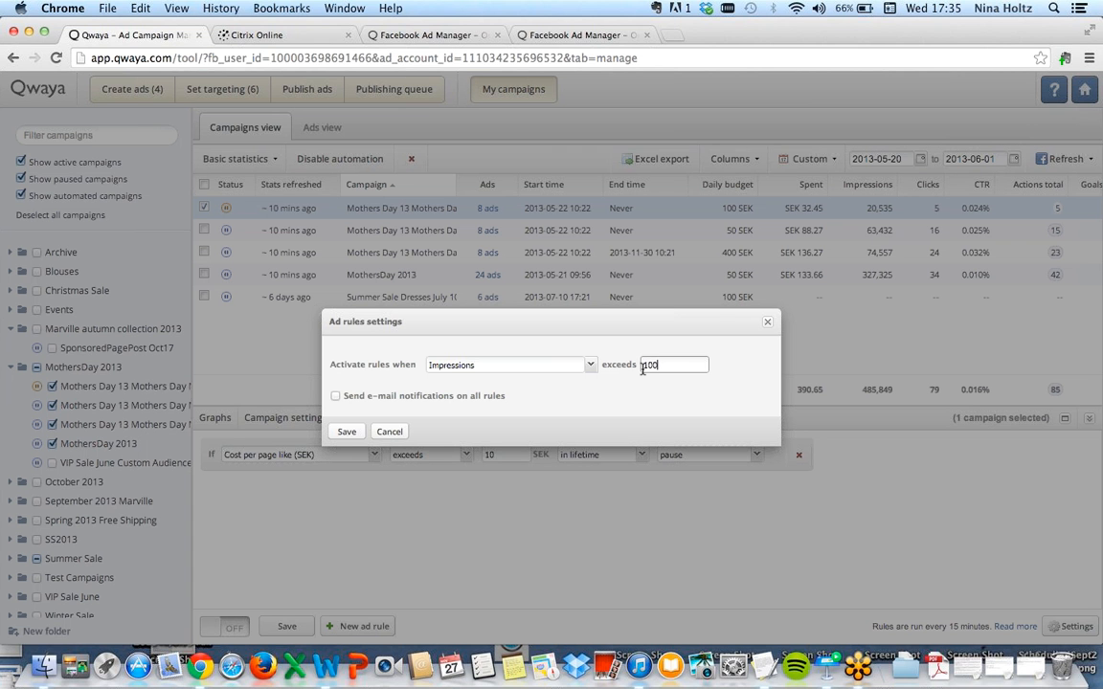
{"action": "type", "text": "0"}
{"action": "left_click", "coordinate": [346, 434]}
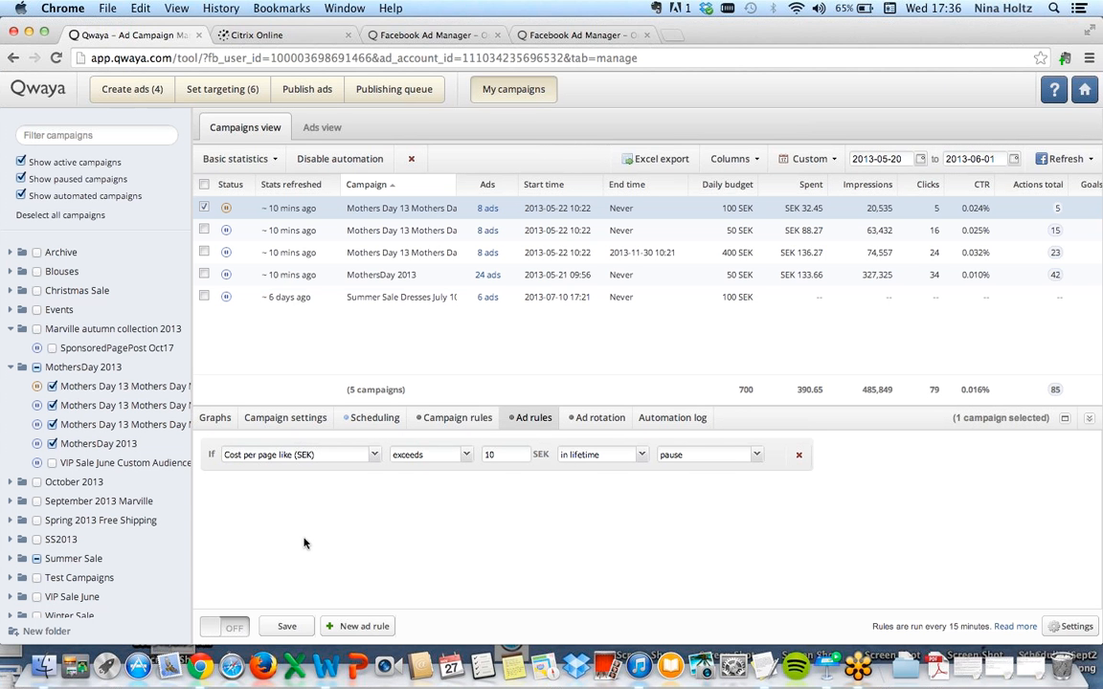
Toggle the ad rules on and back off, and save the cost per page like rule in the off state.
{"action": "left_click", "coordinate": [224, 627]}
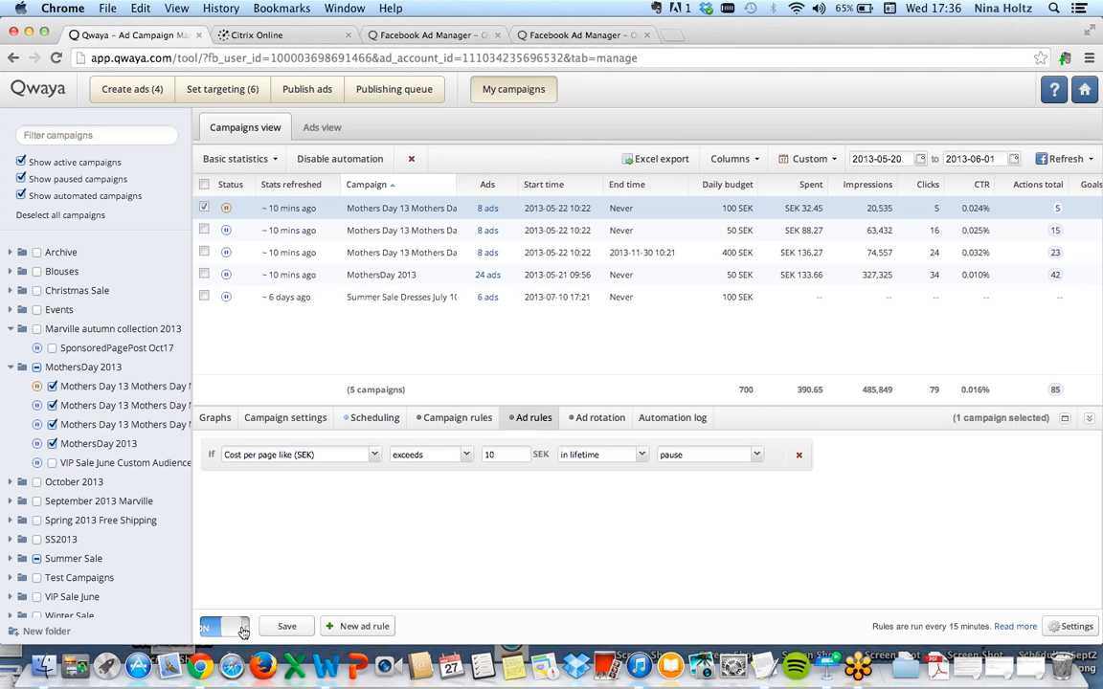
{"action": "left_click", "coordinate": [220, 627]}
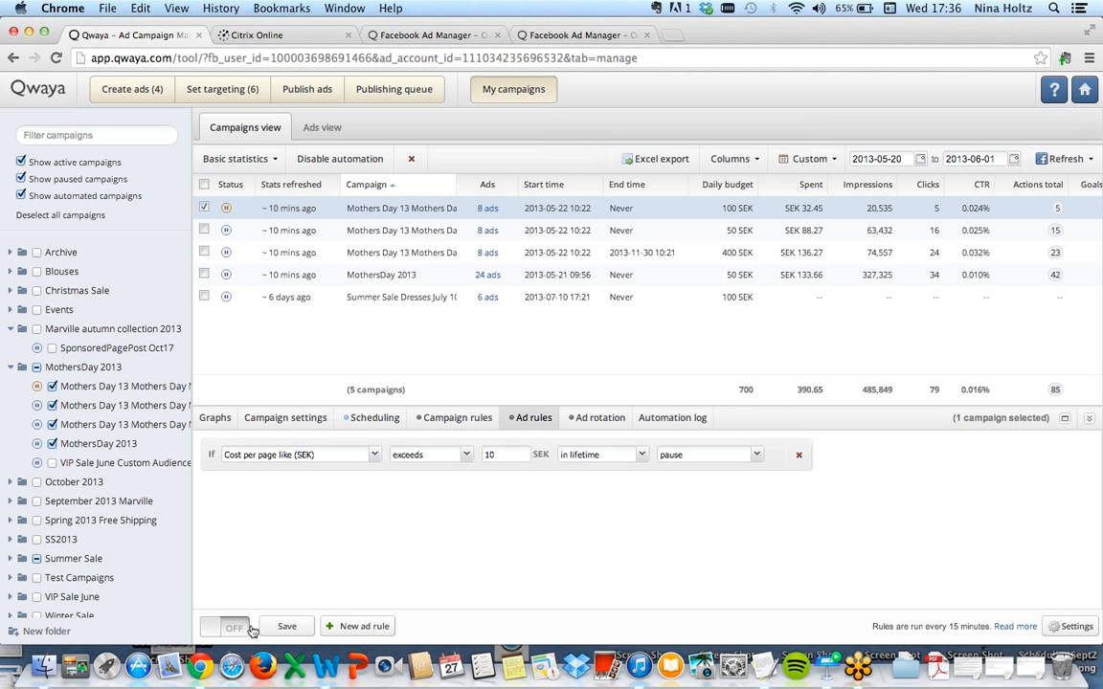
{"action": "left_click", "coordinate": [286, 627]}
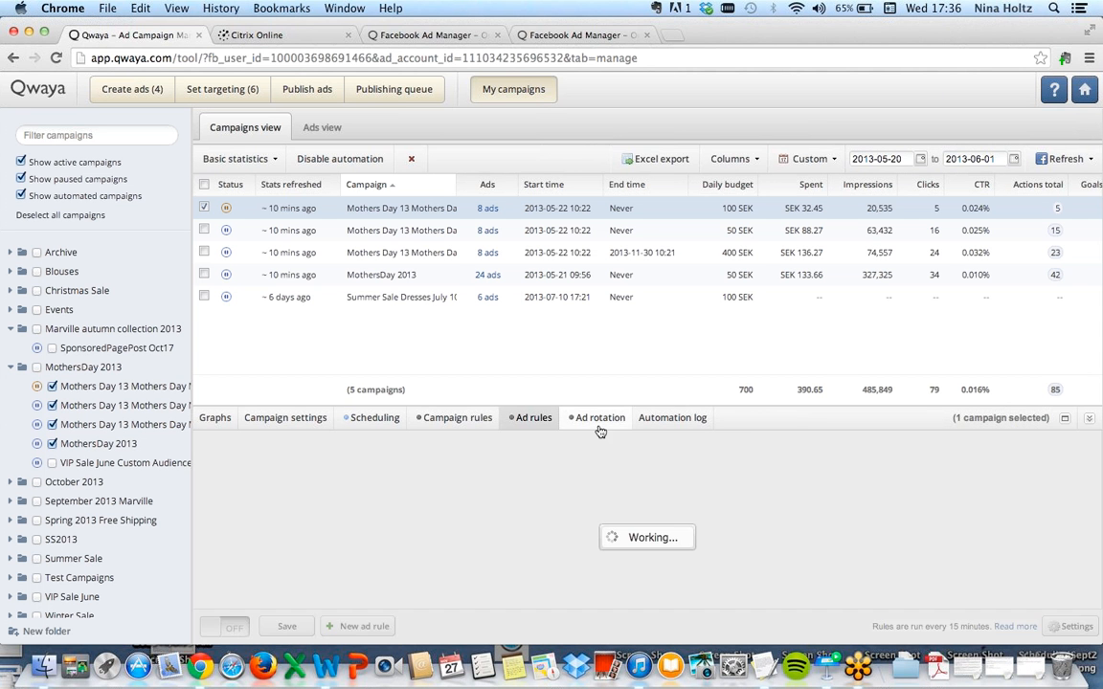
Set the selected Mothers Day campaign's ad rotation to every 1 day, showing 2 ads in each rotation.
{"action": "left_click", "coordinate": [603, 418]}
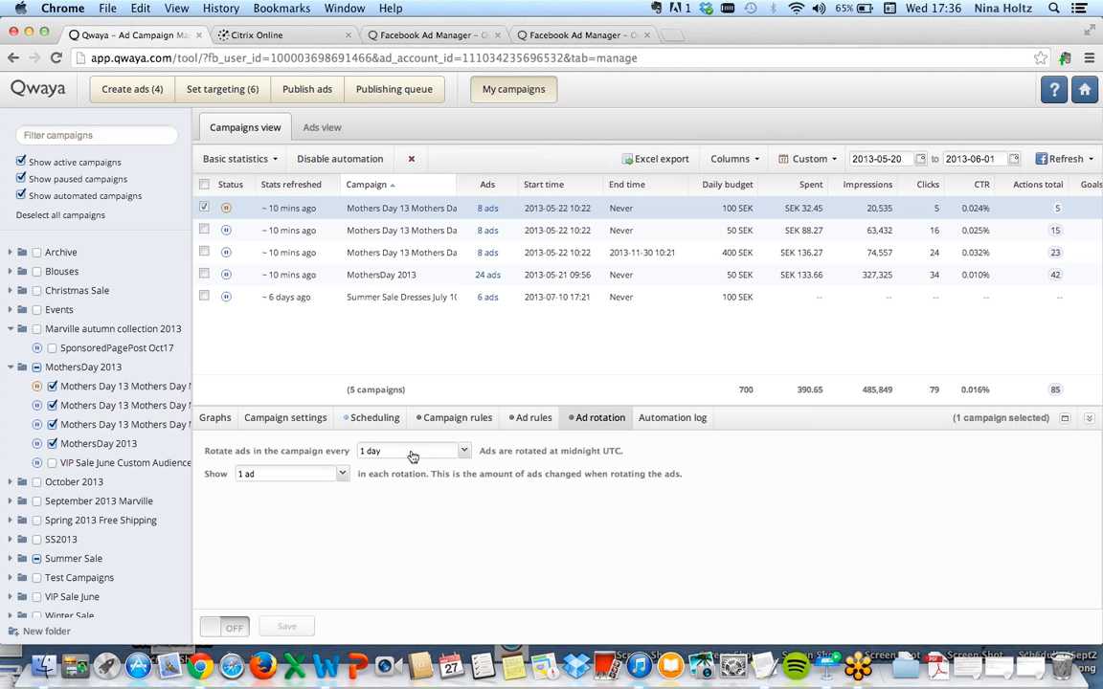
{"action": "left_click", "coordinate": [464, 455]}
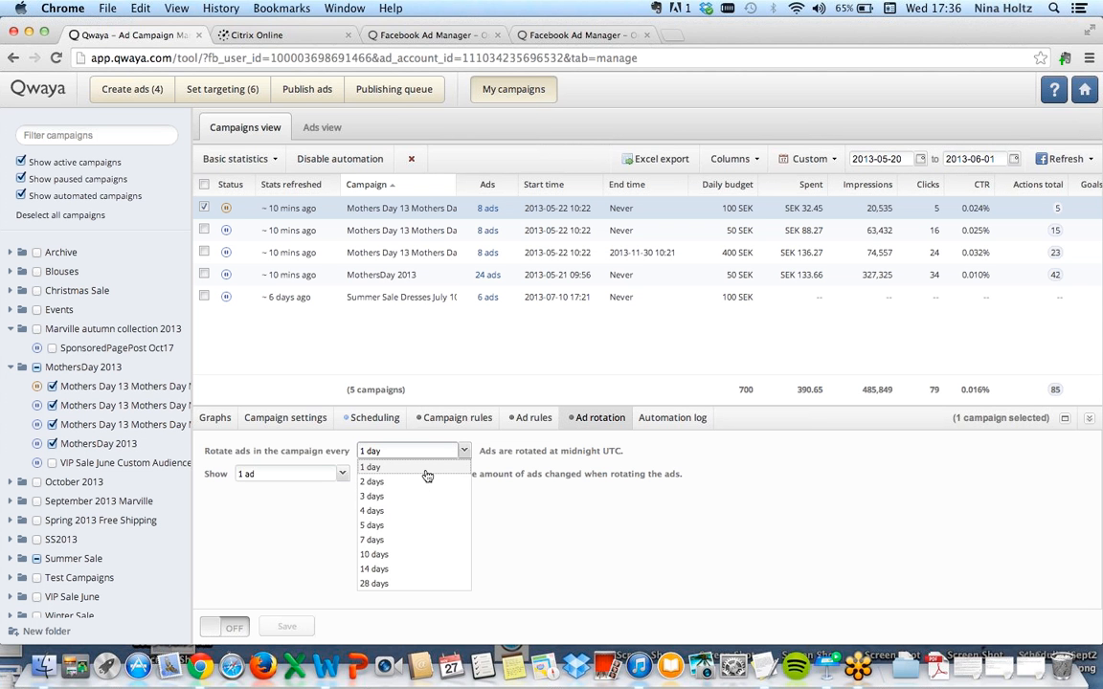
{"action": "left_click", "coordinate": [427, 474]}
{"action": "left_click", "coordinate": [342, 476]}
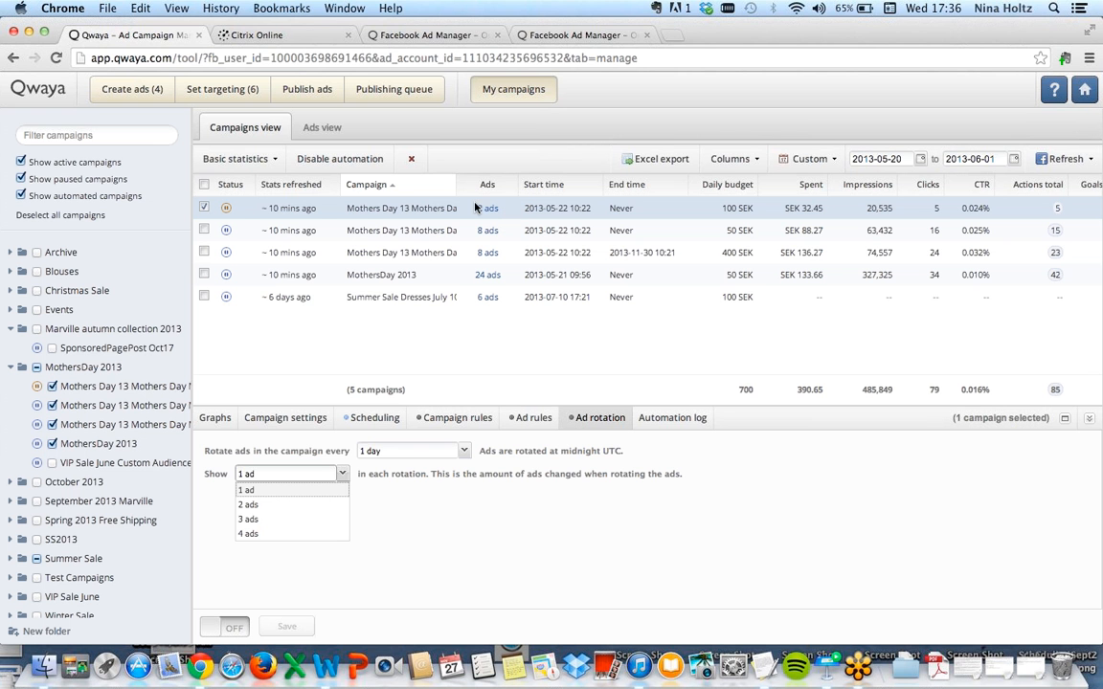
{"action": "left_click", "coordinate": [272, 506]}
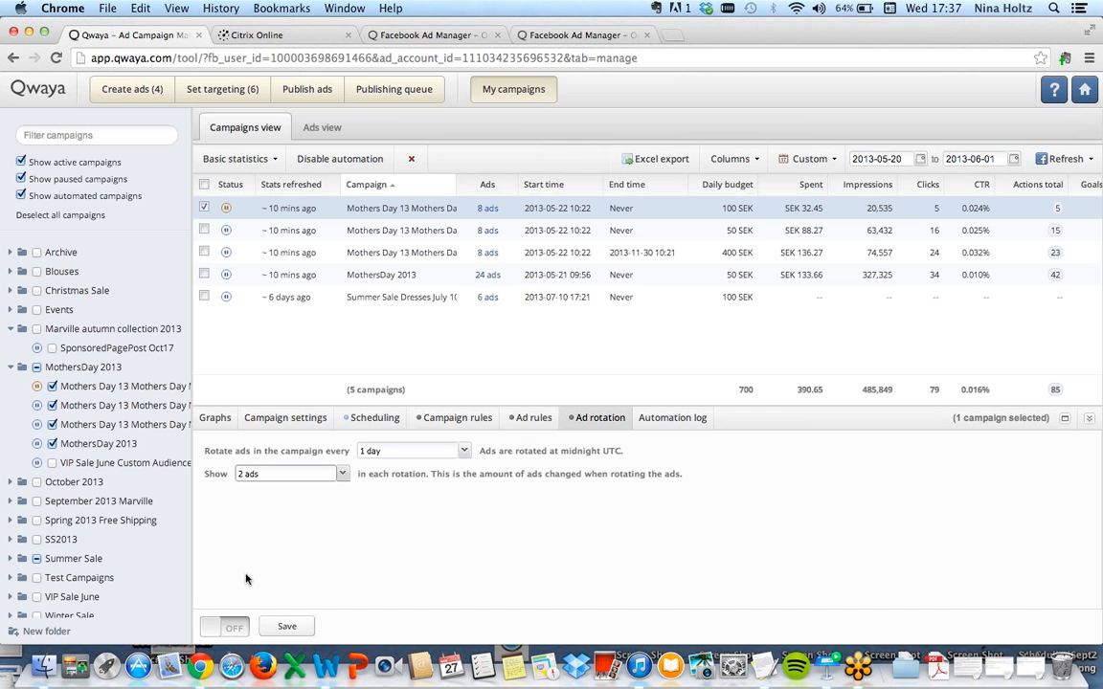
Toggle ad rotation on and back off, and save the rotation settings in the off state.
{"action": "left_click", "coordinate": [236, 633]}
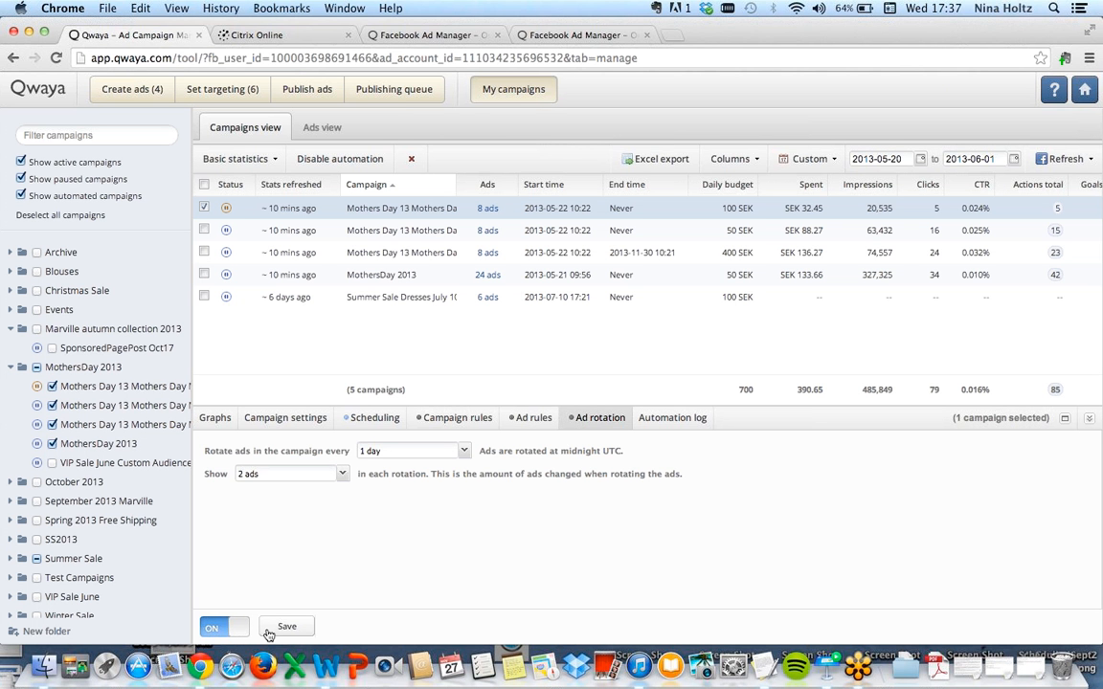
{"action": "left_click", "coordinate": [214, 635]}
{"action": "left_click", "coordinate": [279, 627]}
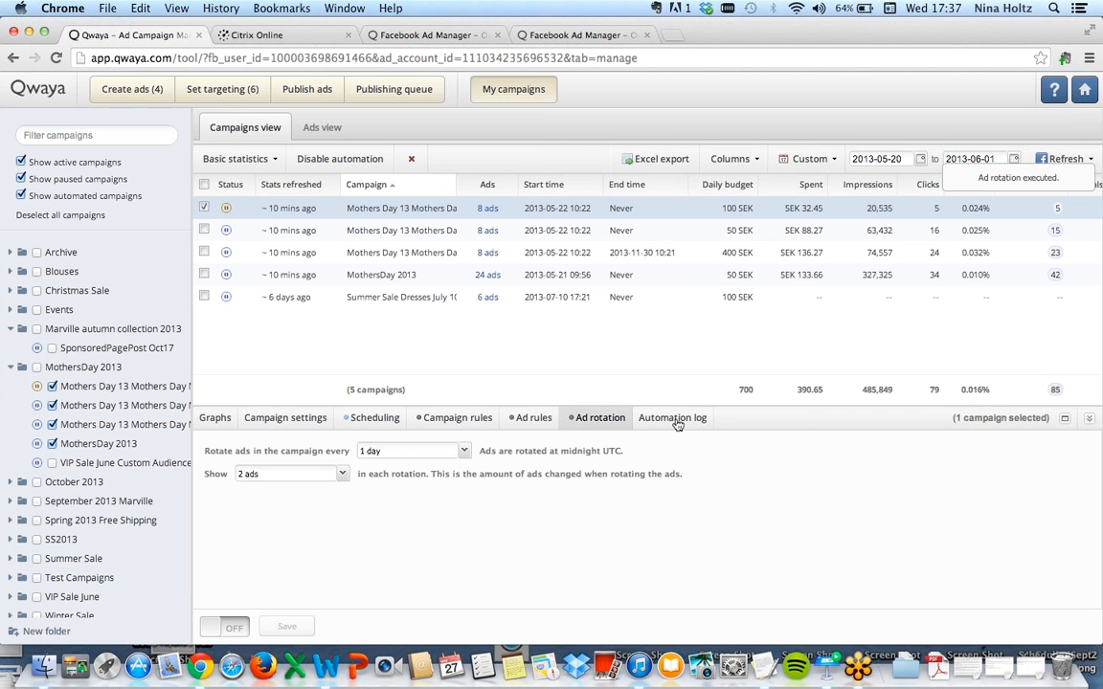
Check the campaign's automation log, and open the 8 ads of the second Mothers Day campaign in the list.
{"action": "left_click", "coordinate": [675, 418]}
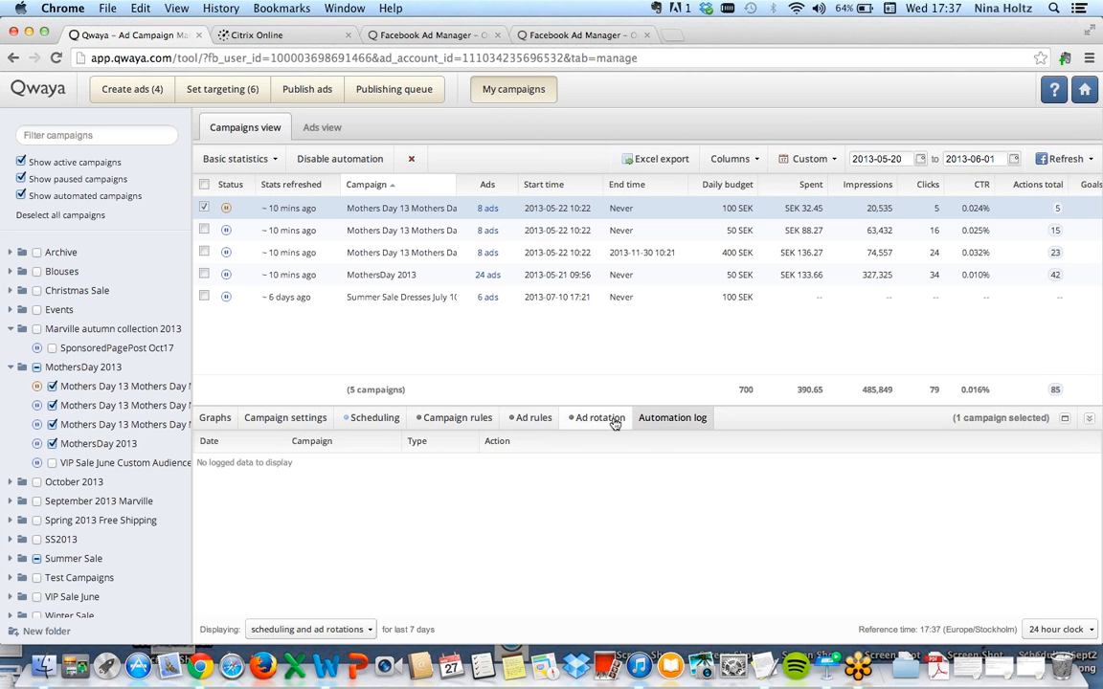
{"action": "left_click", "coordinate": [1091, 424]}
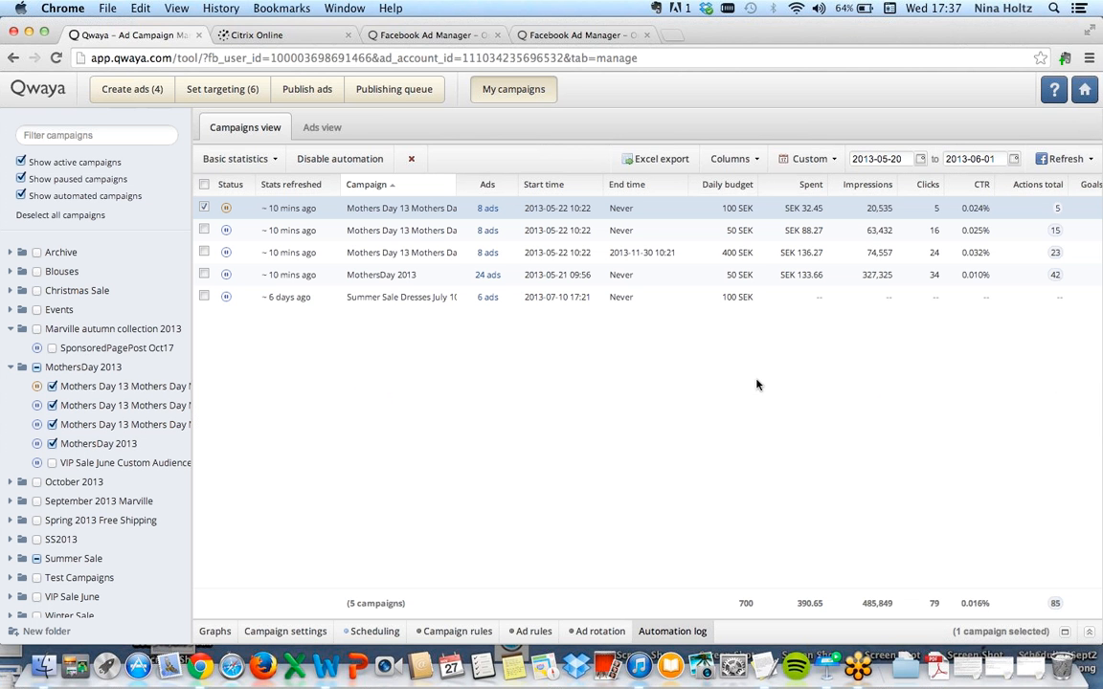
{"action": "left_click", "coordinate": [488, 234]}
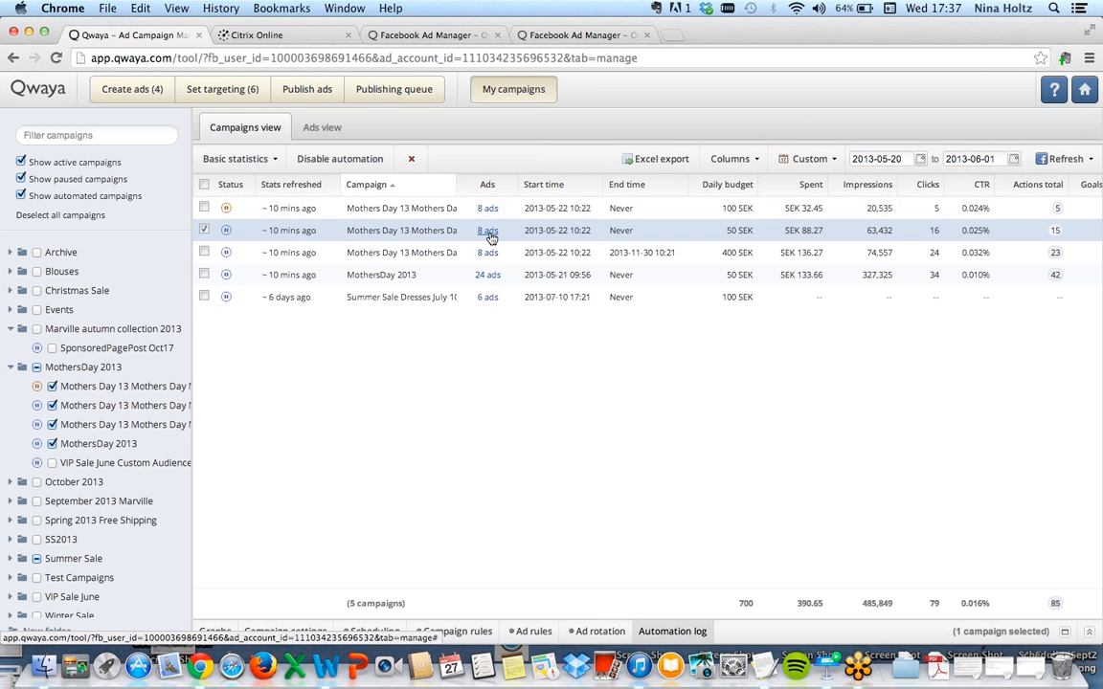
{"action": "left_click", "coordinate": [490, 237]}
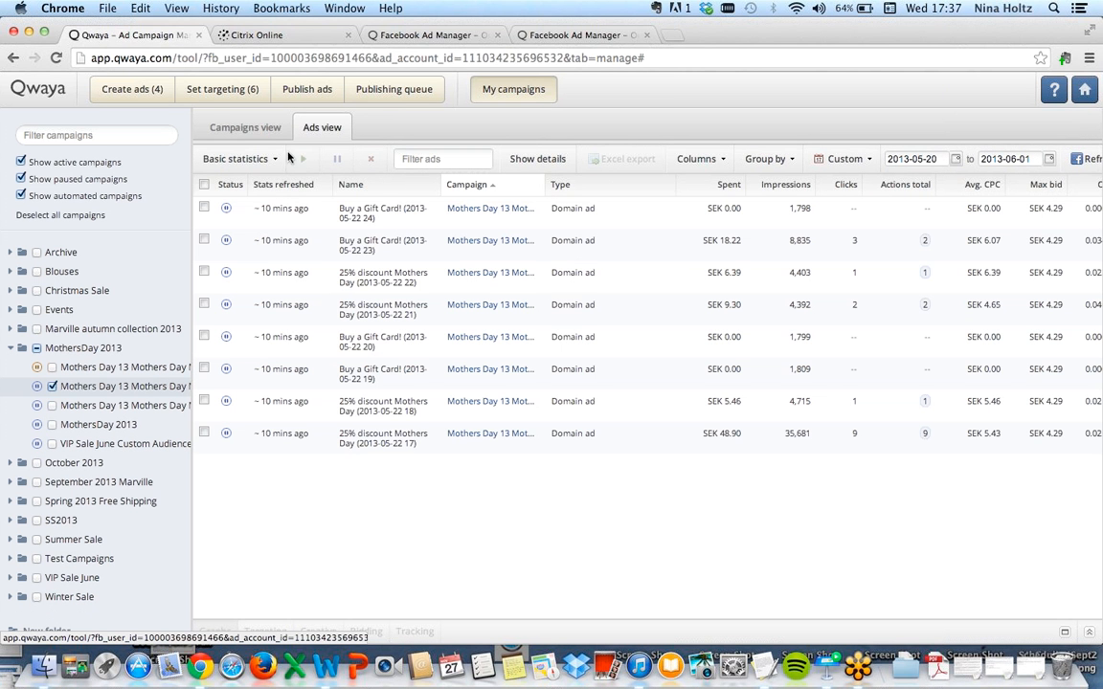
{"action": "left_click", "coordinate": [256, 161]}
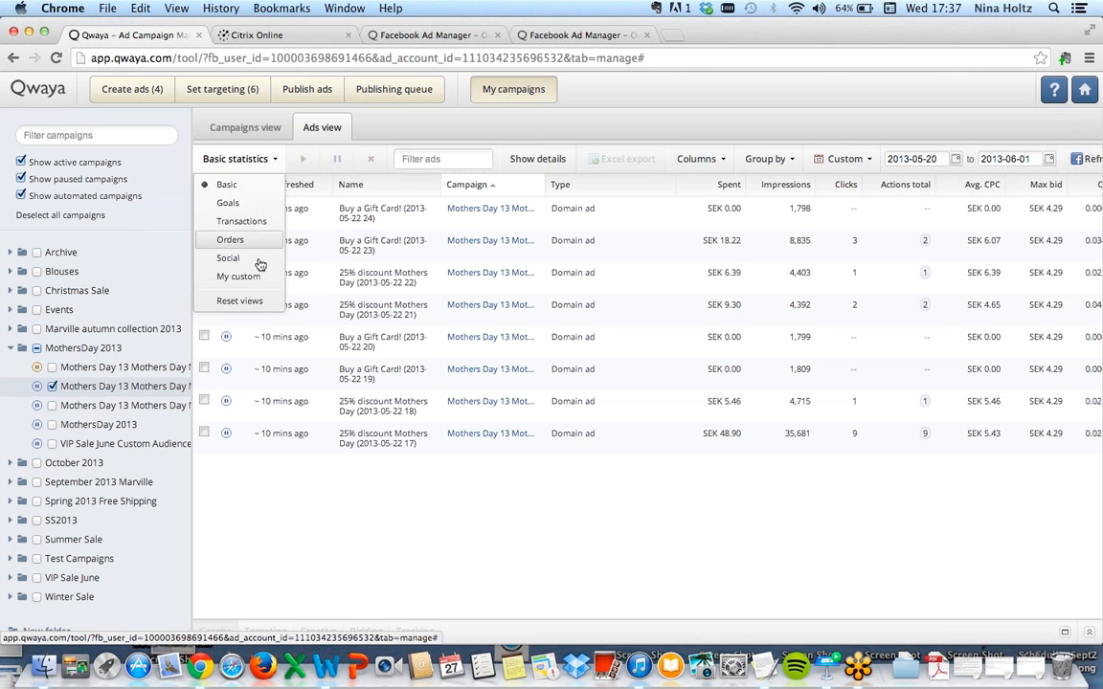
{"action": "left_click", "coordinate": [242, 158]}
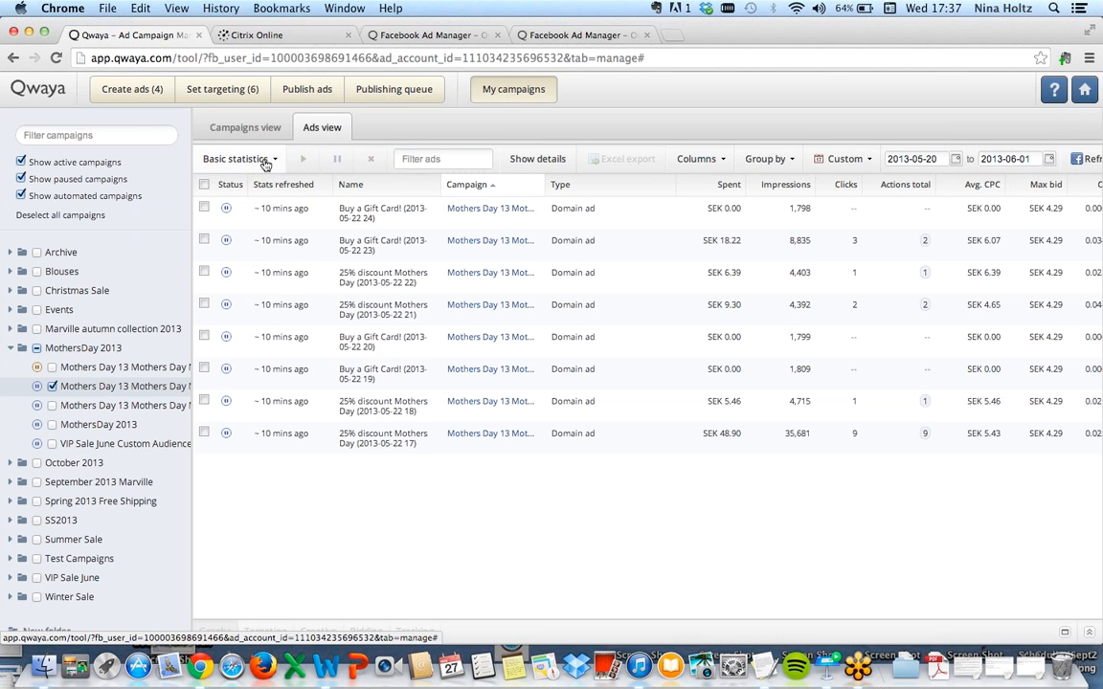
{"action": "left_click", "coordinate": [205, 208]}
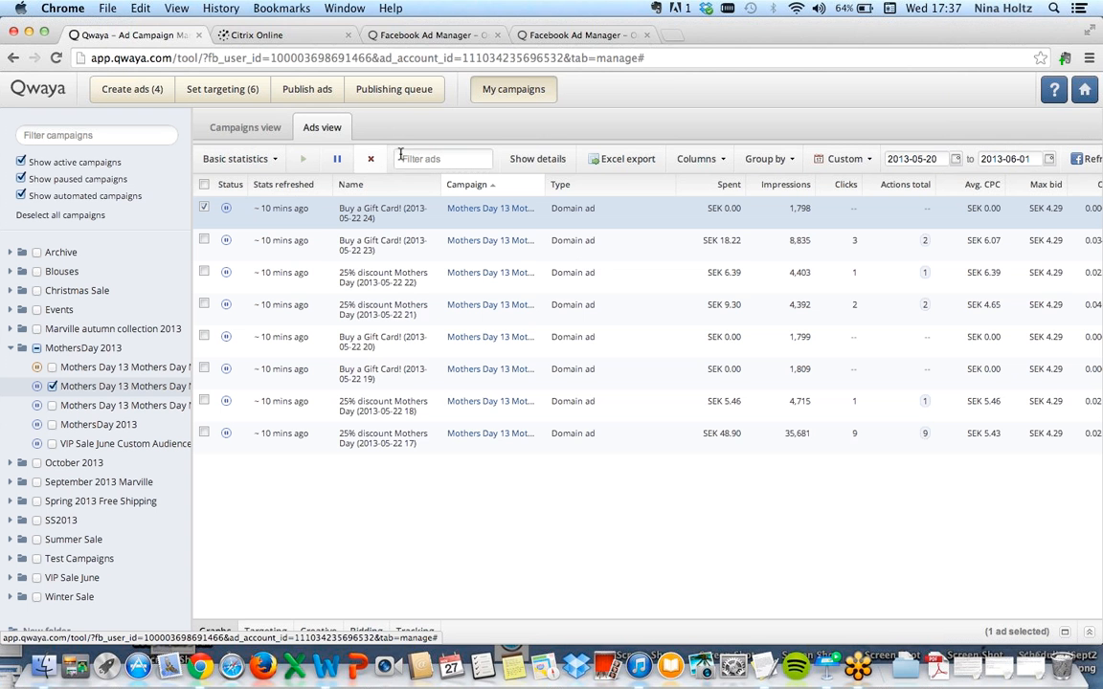
{"action": "left_click", "coordinate": [536, 160]}
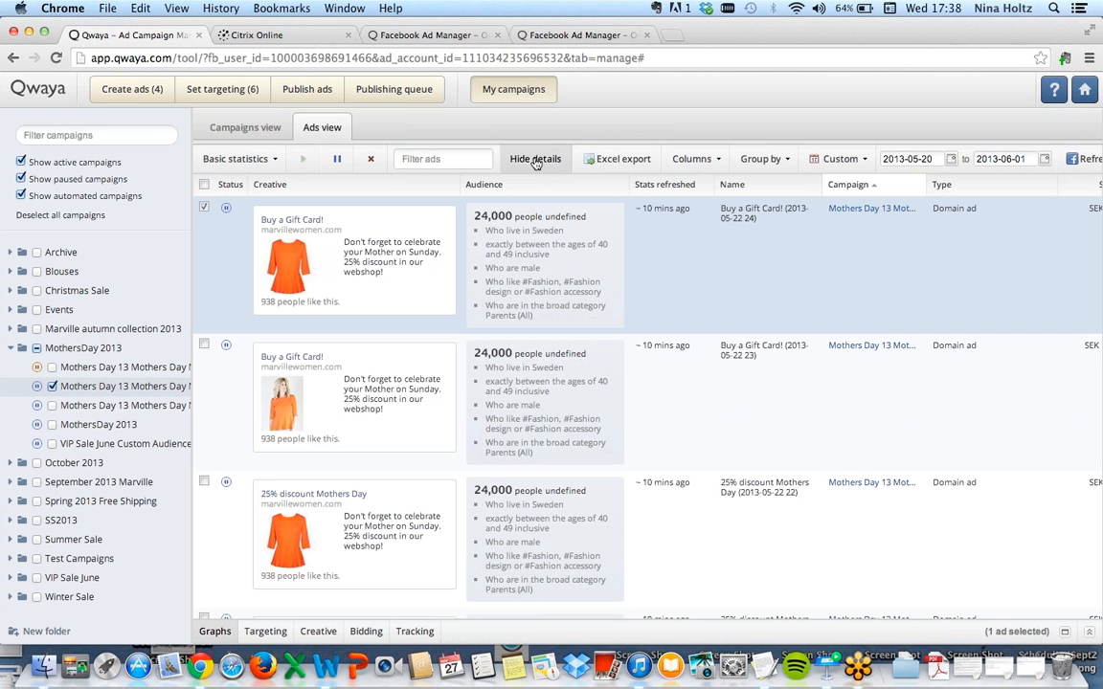
{"action": "left_click", "coordinate": [536, 160]}
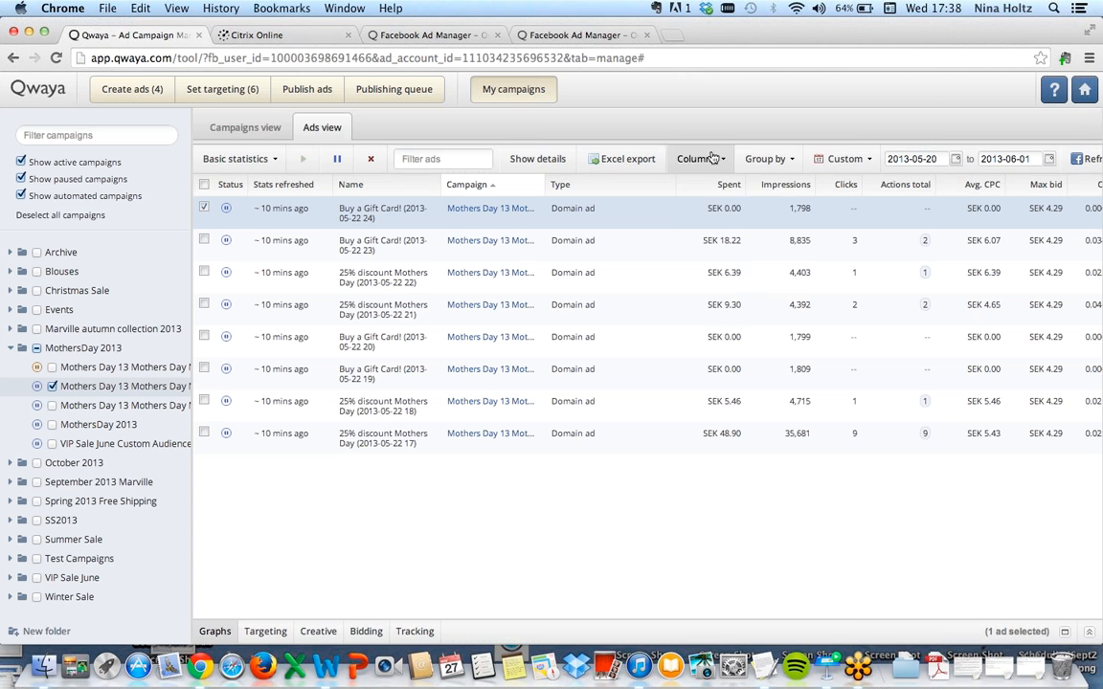
Review the available Ad, Basic statistics and Bidding columns, along with the grouping options and date range presets for the ads.
{"action": "left_click", "coordinate": [713, 157]}
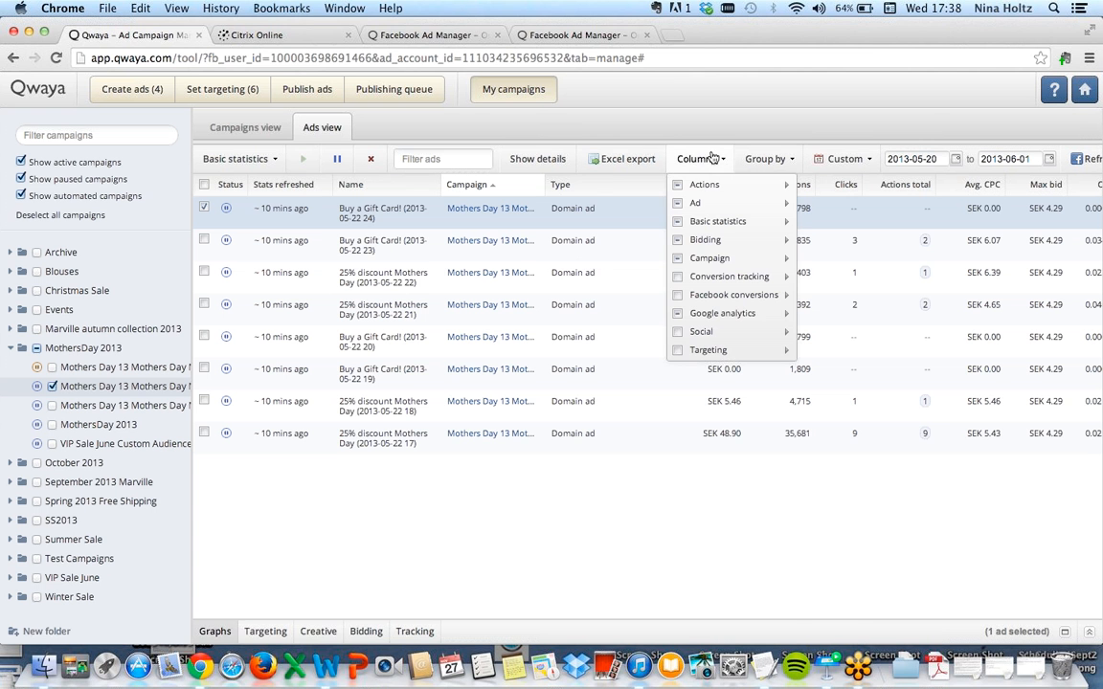
{"action": "mouse_move", "coordinate": [712, 192]}
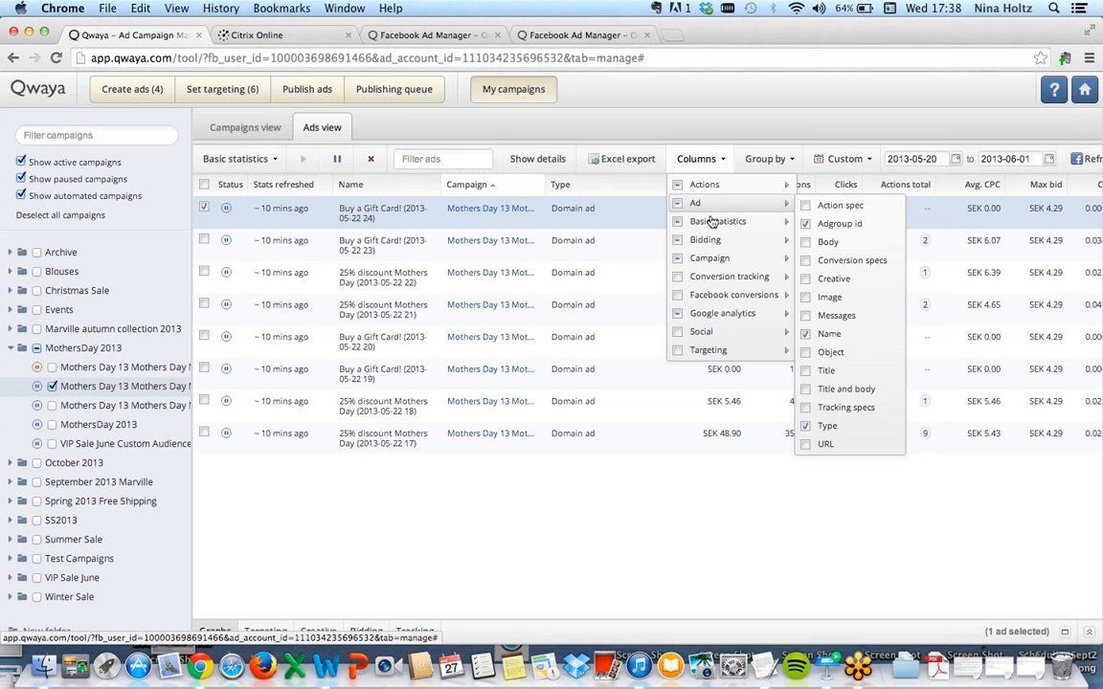
{"action": "mouse_move", "coordinate": [711, 218]}
{"action": "mouse_move", "coordinate": [712, 240]}
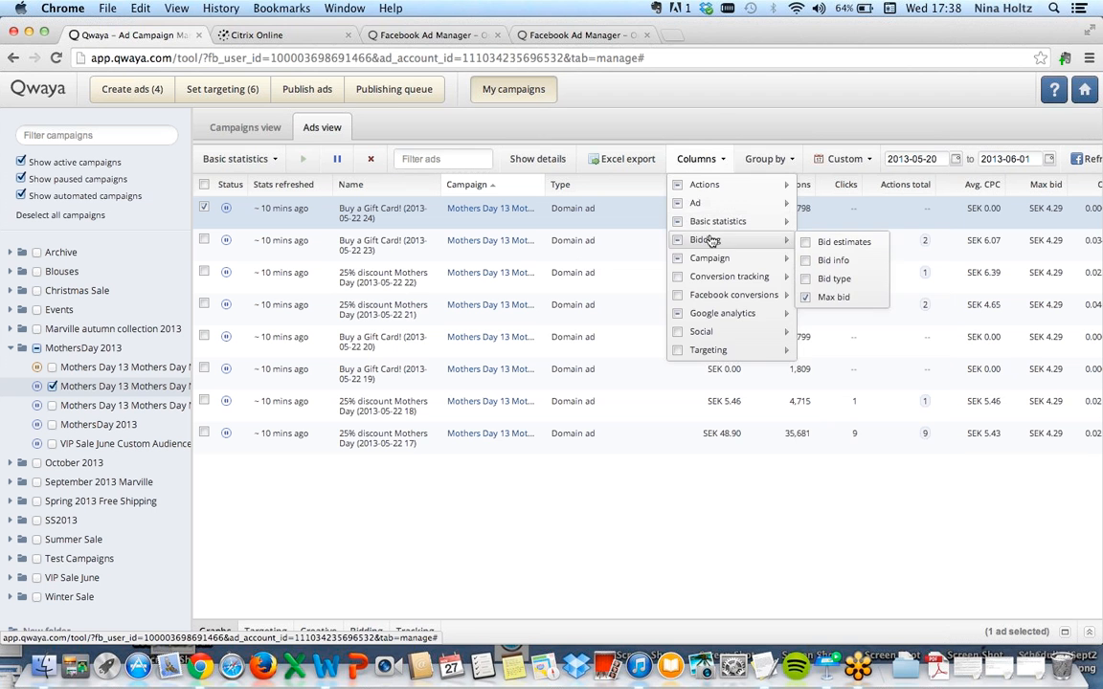
{"action": "left_click", "coordinate": [721, 123]}
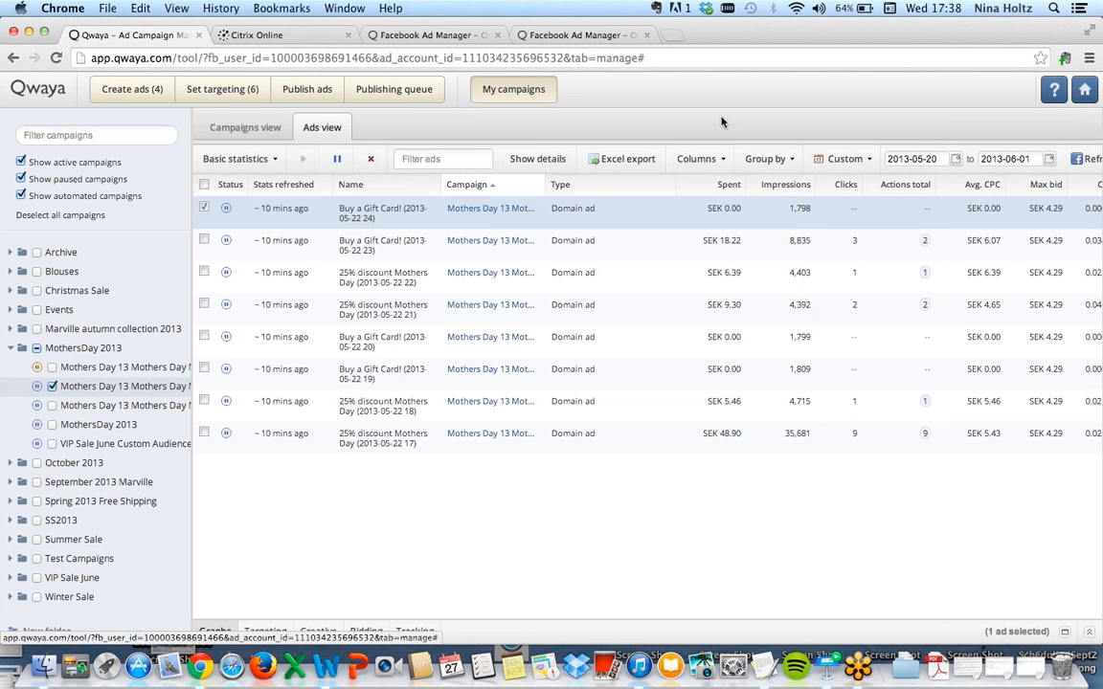
{"action": "left_click", "coordinate": [767, 161]}
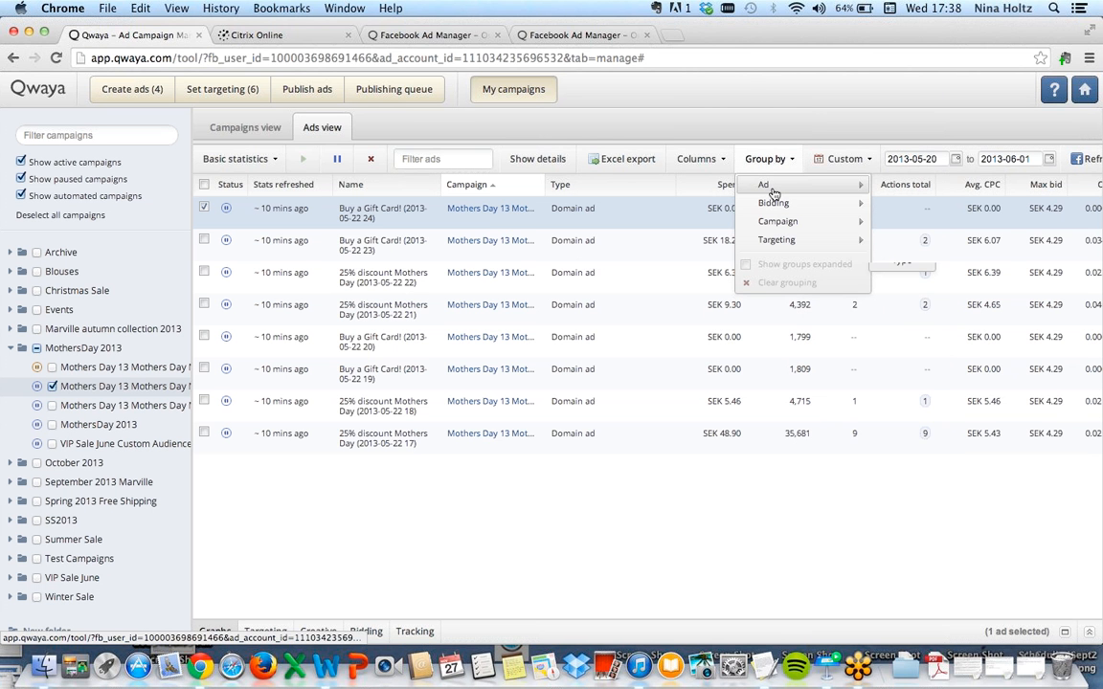
{"action": "mouse_move", "coordinate": [782, 190]}
{"action": "left_click", "coordinate": [844, 159]}
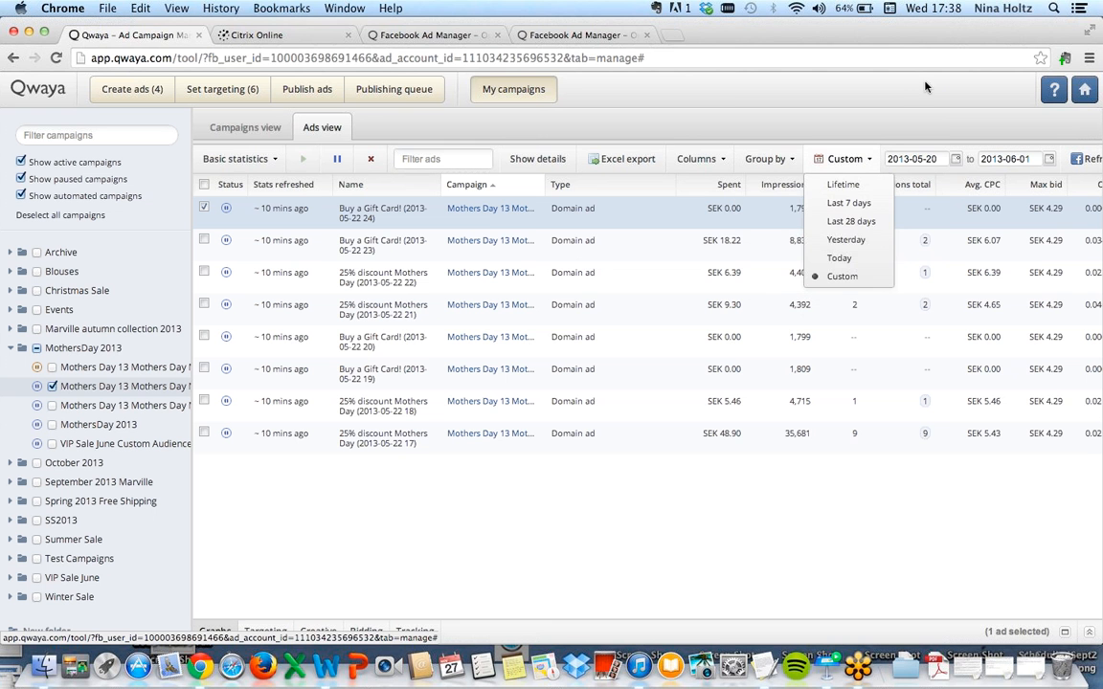
Group the ads by body text, and expand and collapse the group with the "25% discount on all orders" body.
{"action": "left_click", "coordinate": [767, 159]}
{"action": "mouse_move", "coordinate": [807, 187]}
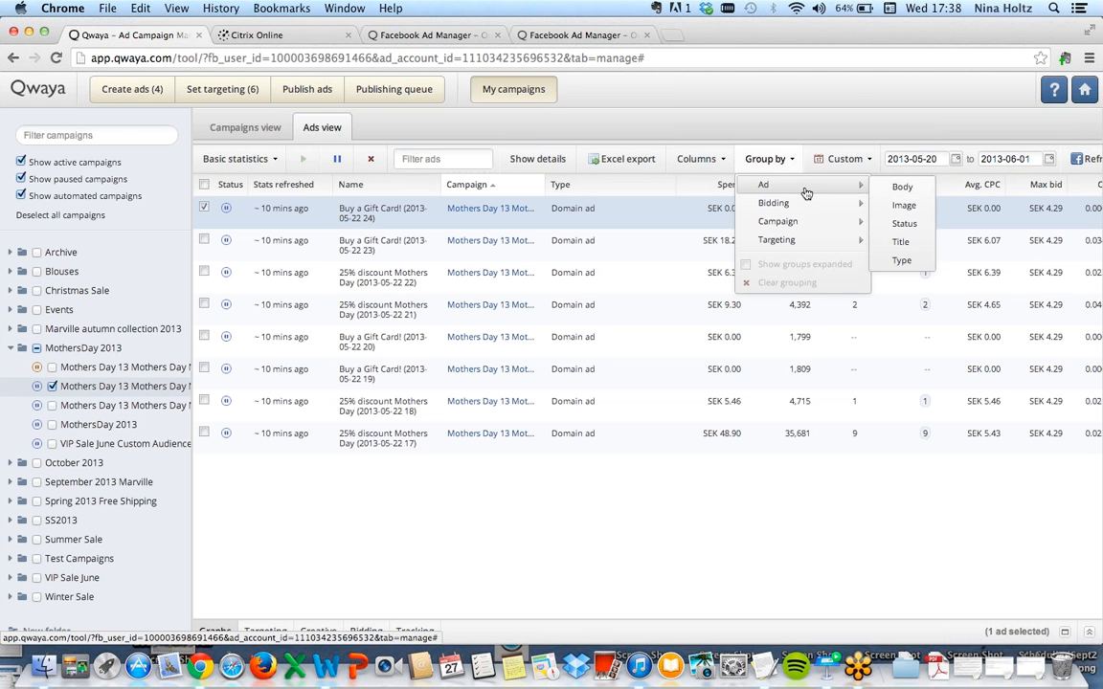
{"action": "left_click", "coordinate": [902, 189]}
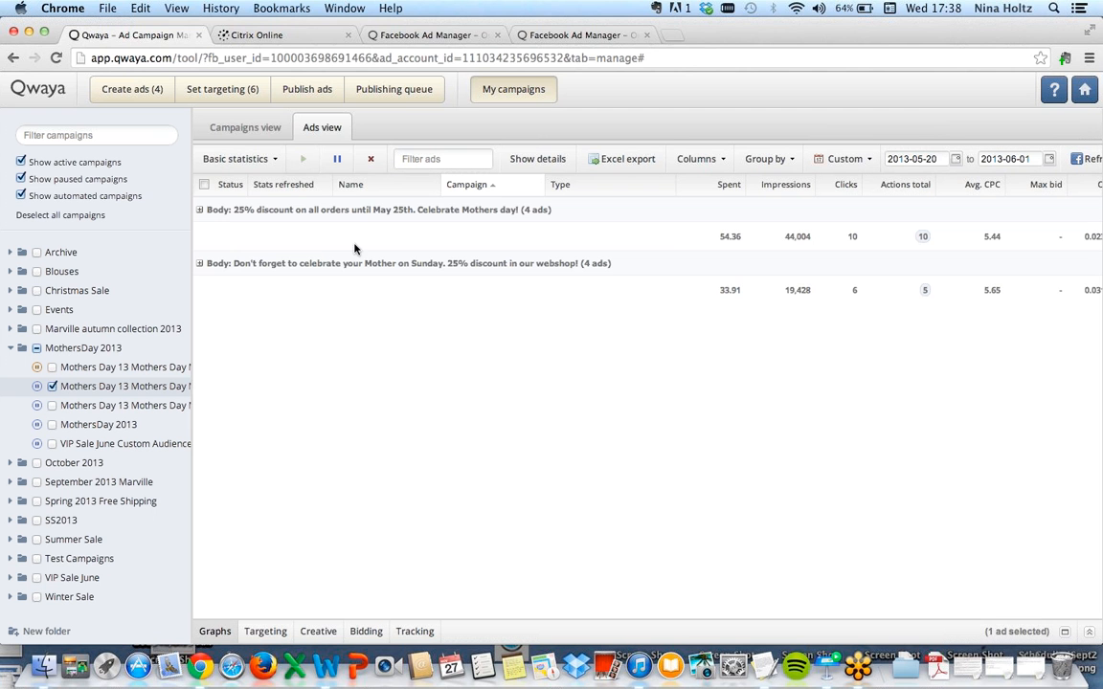
{"action": "left_click", "coordinate": [200, 211]}
{"action": "left_click", "coordinate": [200, 211]}
Group the ads by image to compare the statistics per picture, and clear the grouping.
{"action": "left_click", "coordinate": [769, 161]}
{"action": "mouse_move", "coordinate": [770, 184]}
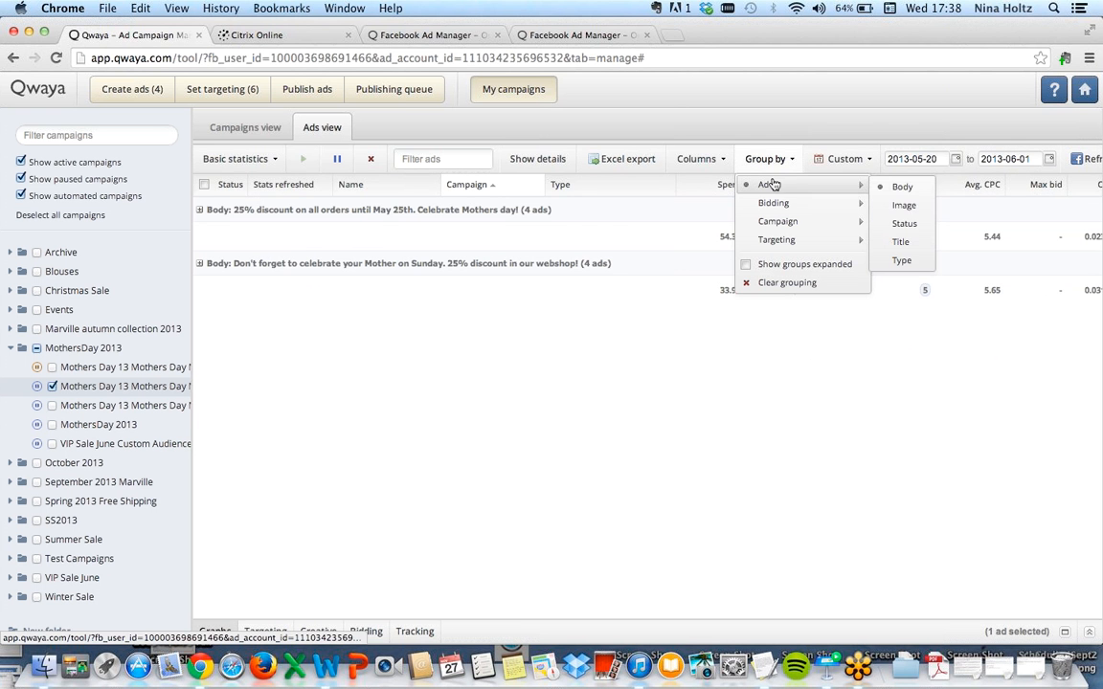
{"action": "left_click", "coordinate": [895, 206]}
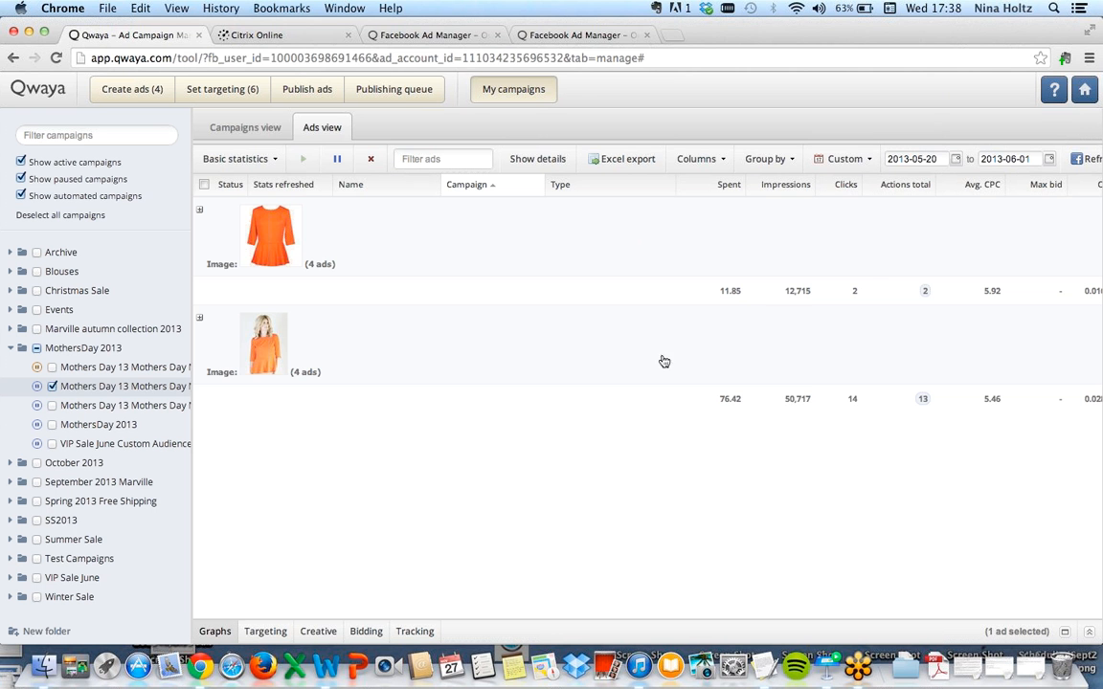
{"action": "left_click", "coordinate": [783, 159]}
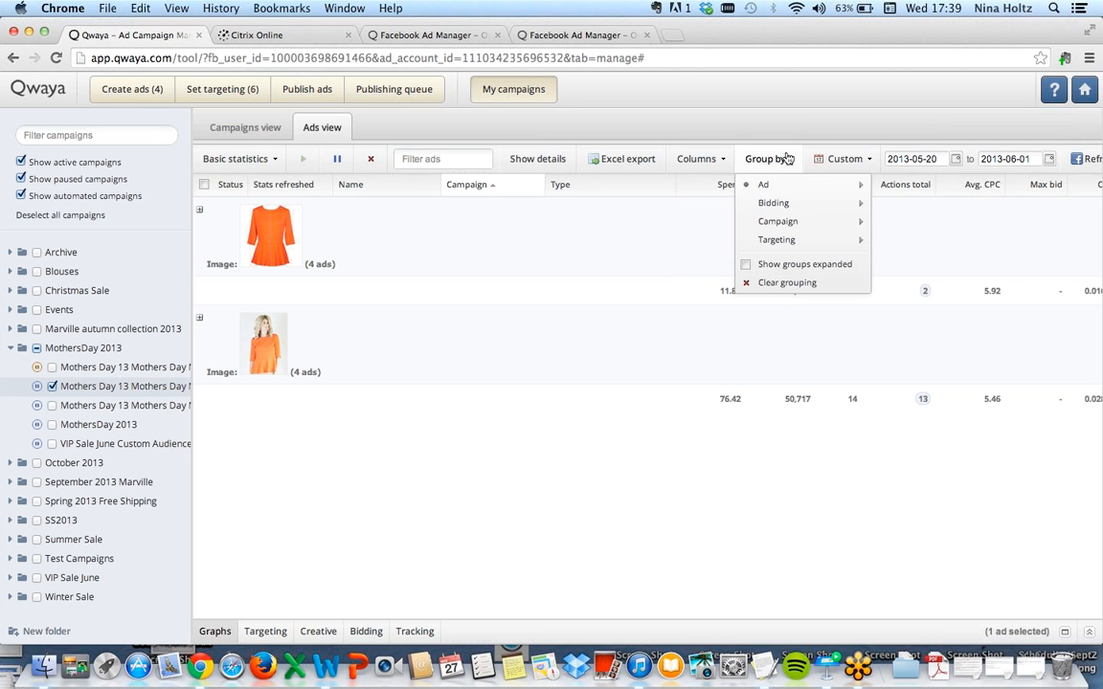
{"action": "left_click", "coordinate": [790, 283]}
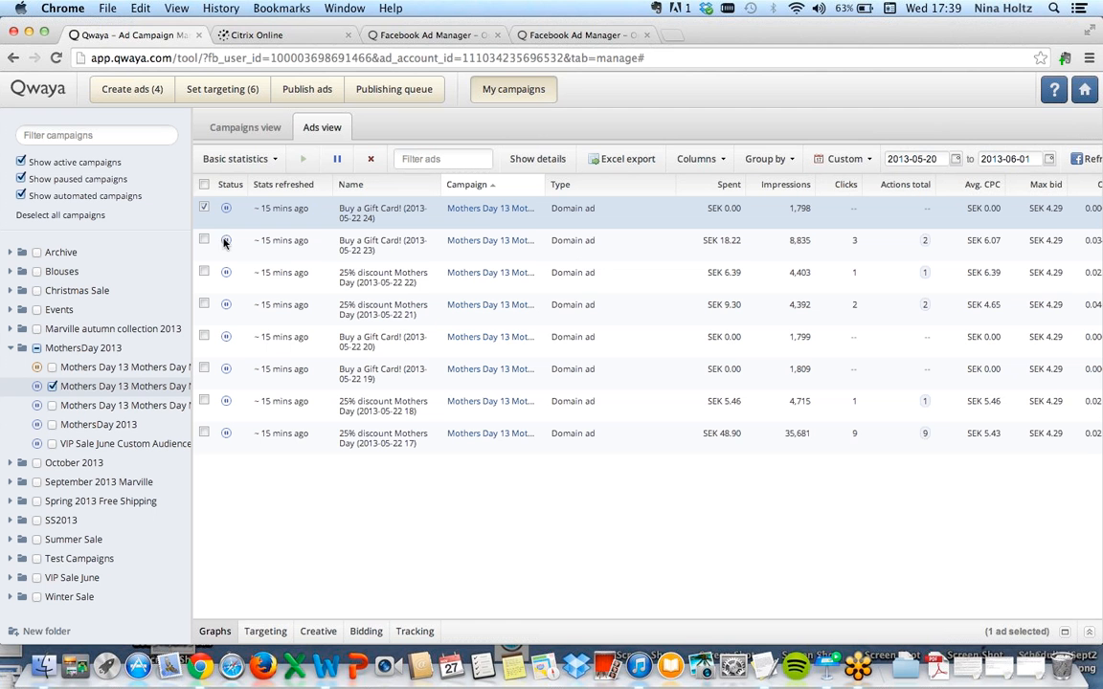
{"action": "left_click", "coordinate": [203, 207]}
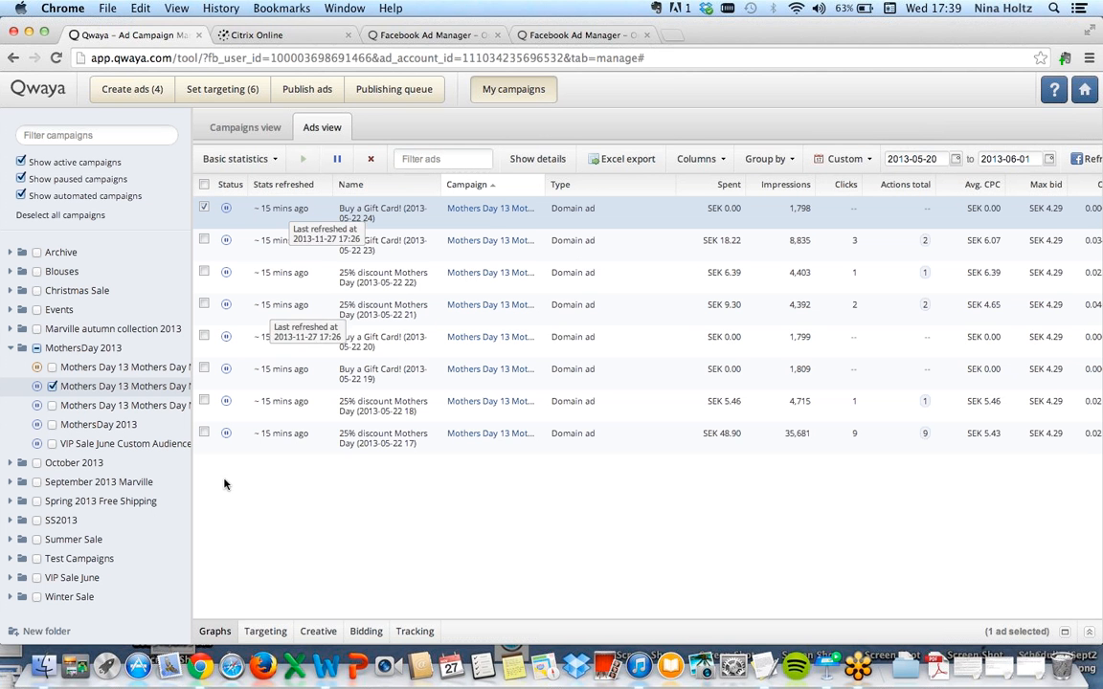
{"action": "left_click", "coordinate": [216, 630]}
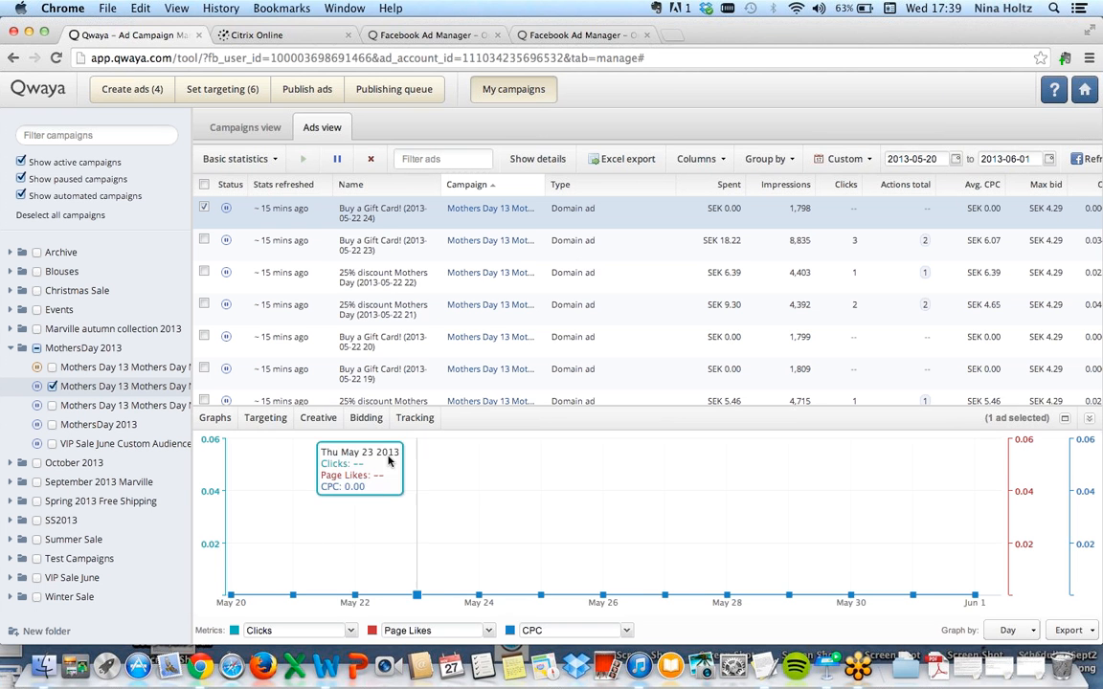
{"action": "left_click", "coordinate": [262, 422]}
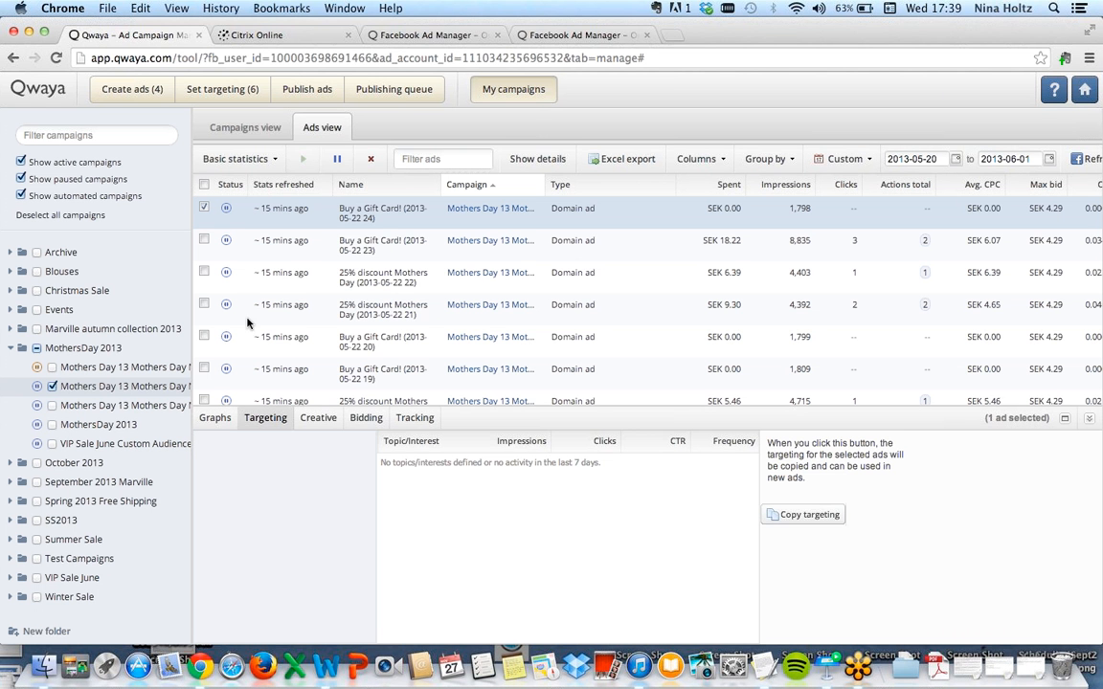
{"action": "left_click", "coordinate": [205, 210]}
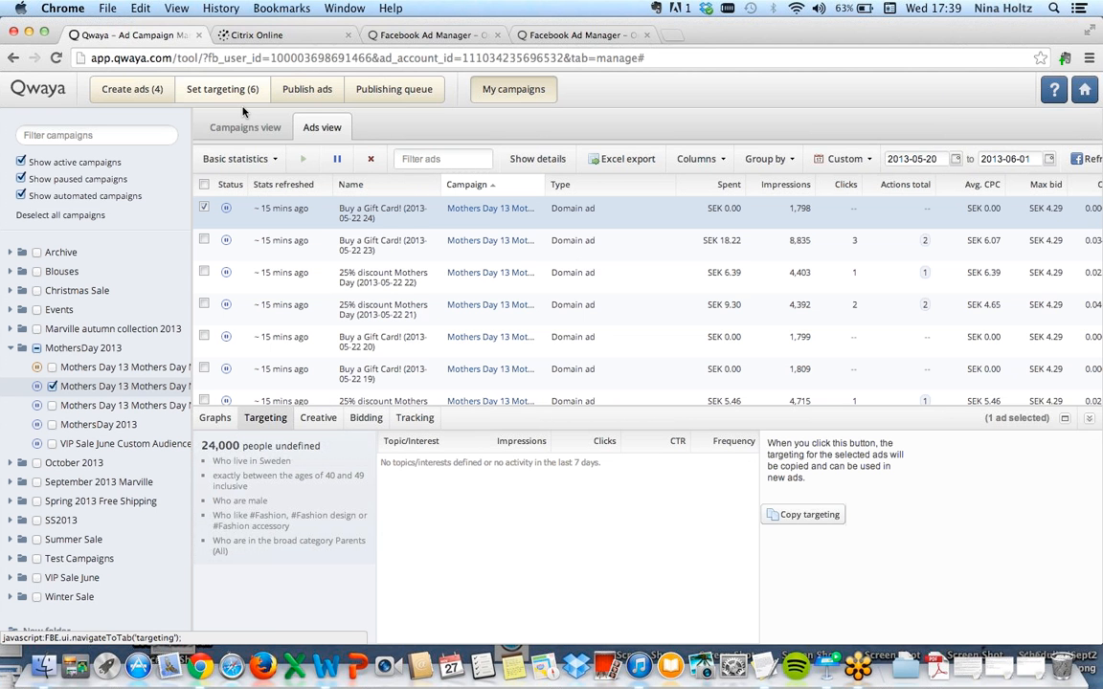
{"action": "left_click", "coordinate": [318, 418]}
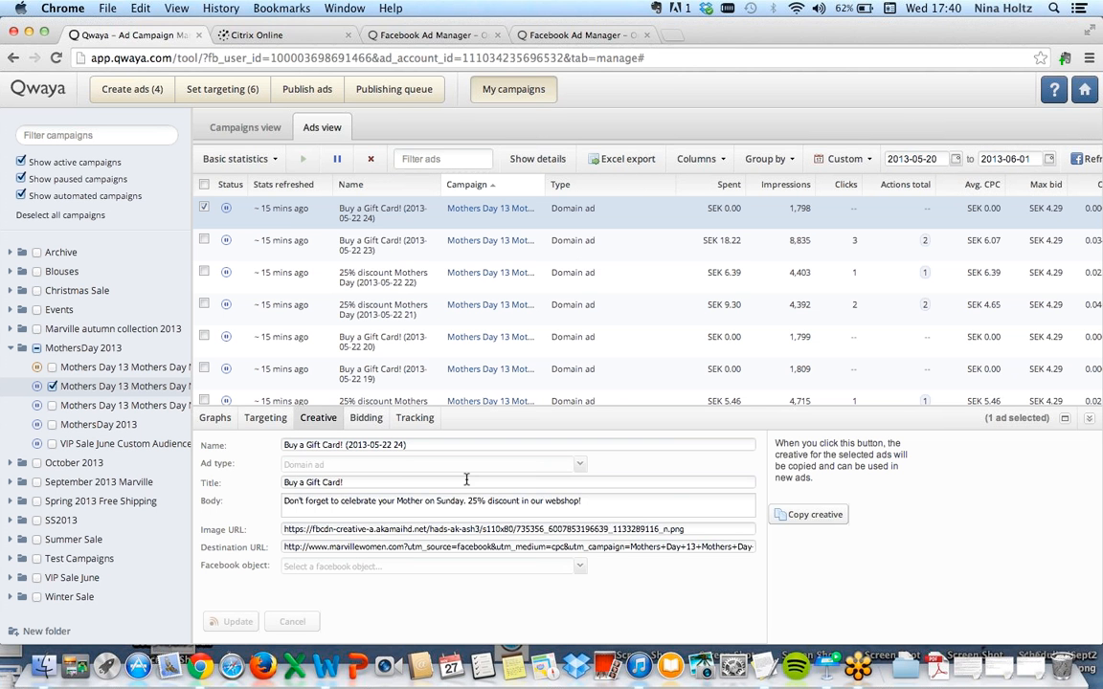
Set the max bid to 7 SEK for all eight ads in the Mothers Day campaign and apply the update.
{"action": "left_click", "coordinate": [367, 419]}
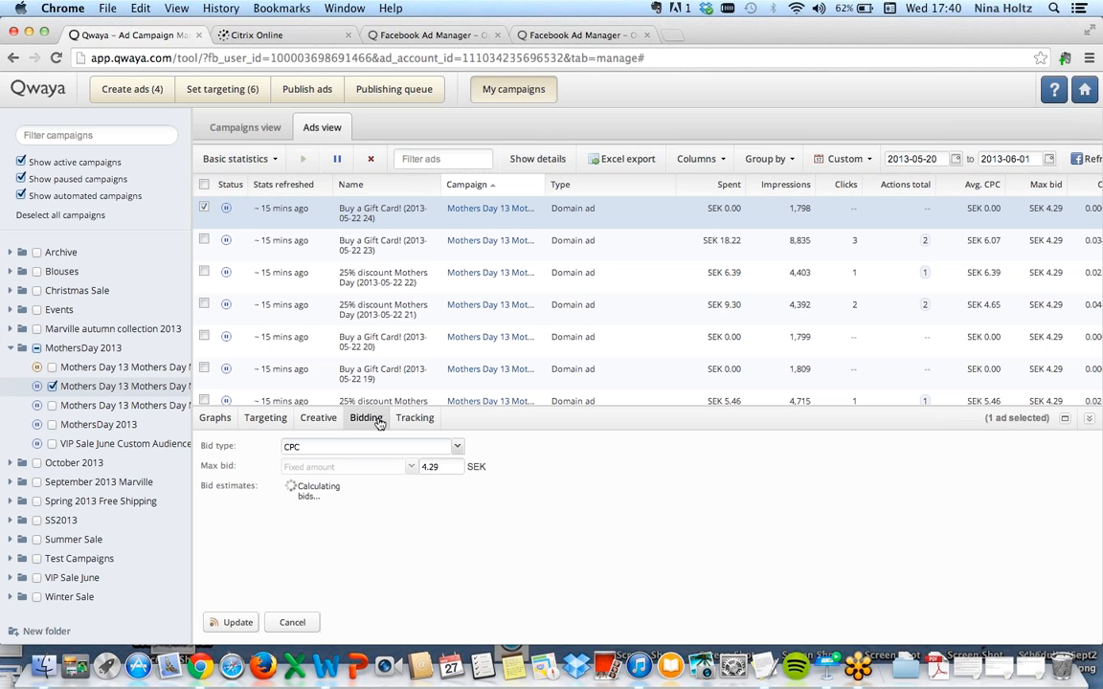
{"action": "double_click", "coordinate": [433, 467]}
{"action": "left_click", "coordinate": [203, 185]}
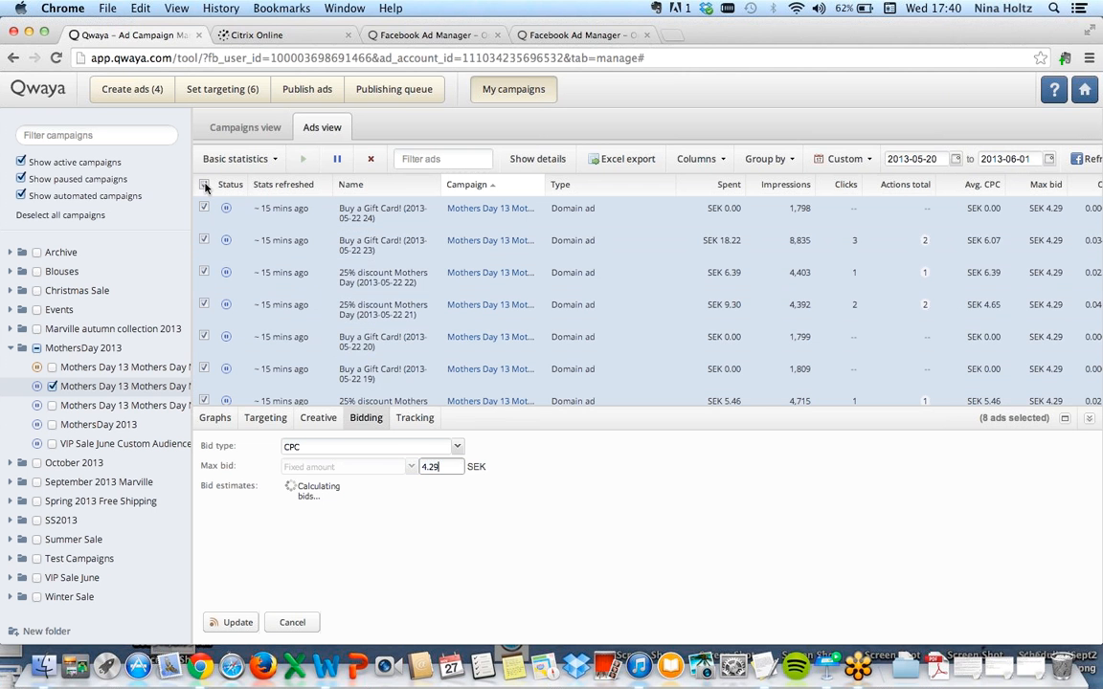
{"action": "left_click", "coordinate": [444, 466]}
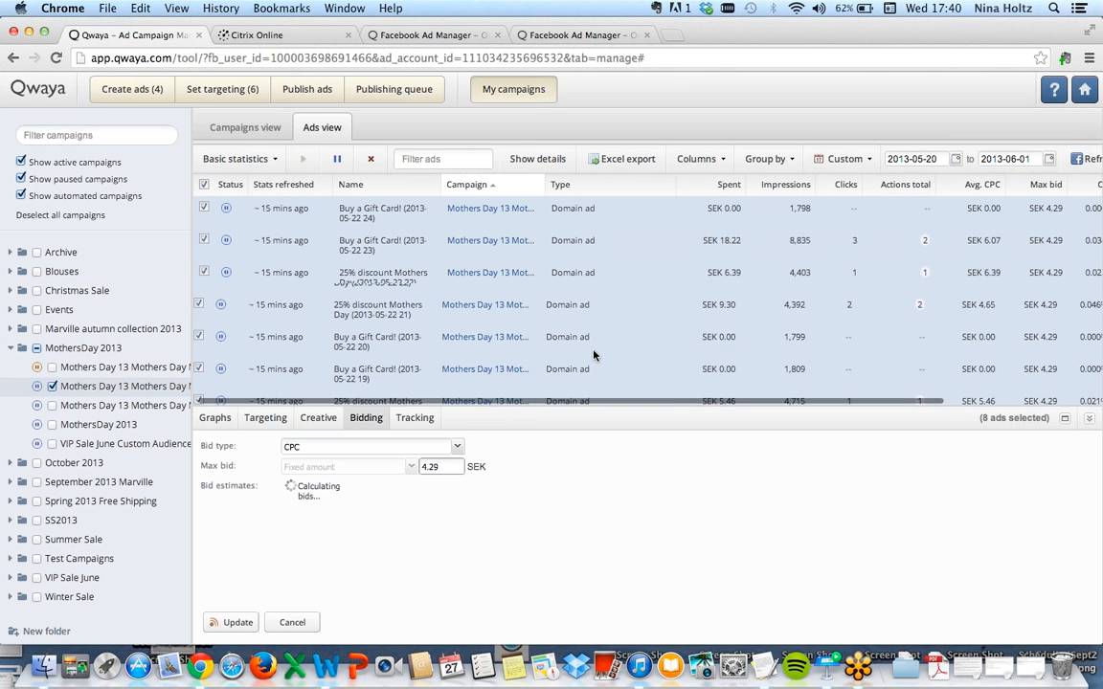
{"action": "scroll", "coordinate": [593, 356], "scroll_direction": "right", "scroll_amount": 3}
{"action": "scroll", "coordinate": [593, 356], "scroll_direction": "right", "scroll_amount": 5}
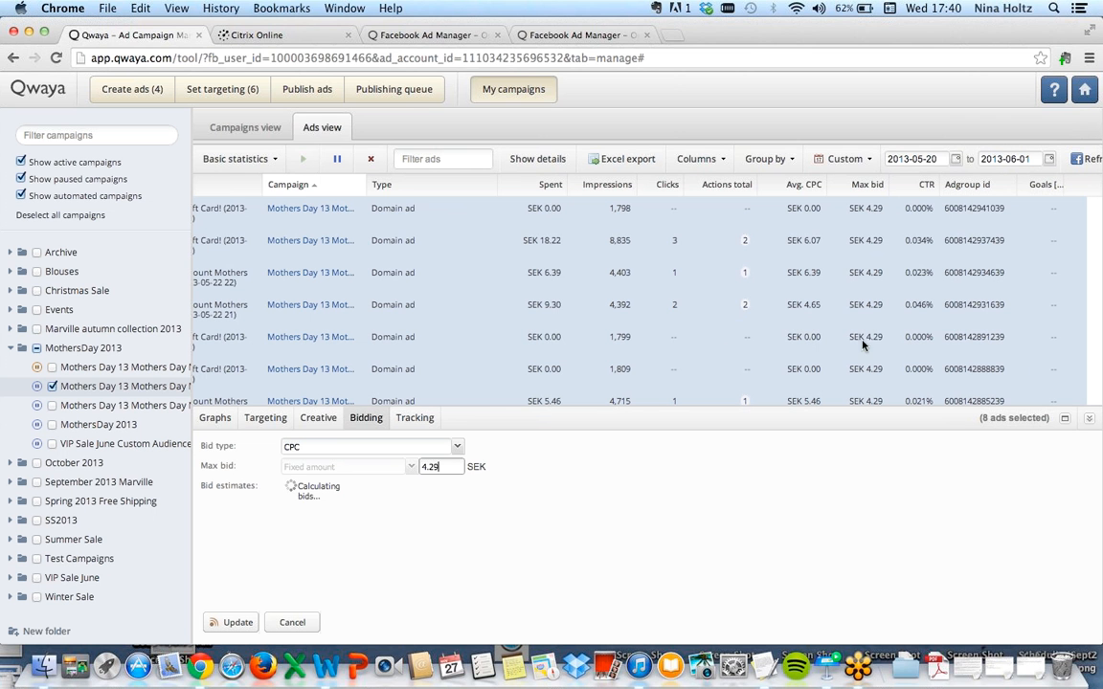
{"action": "left_click_drag", "start_coordinate": [459, 466], "coordinate": [409, 468]}
{"action": "type", "text": "7"}
{"action": "left_click", "coordinate": [232, 623]}
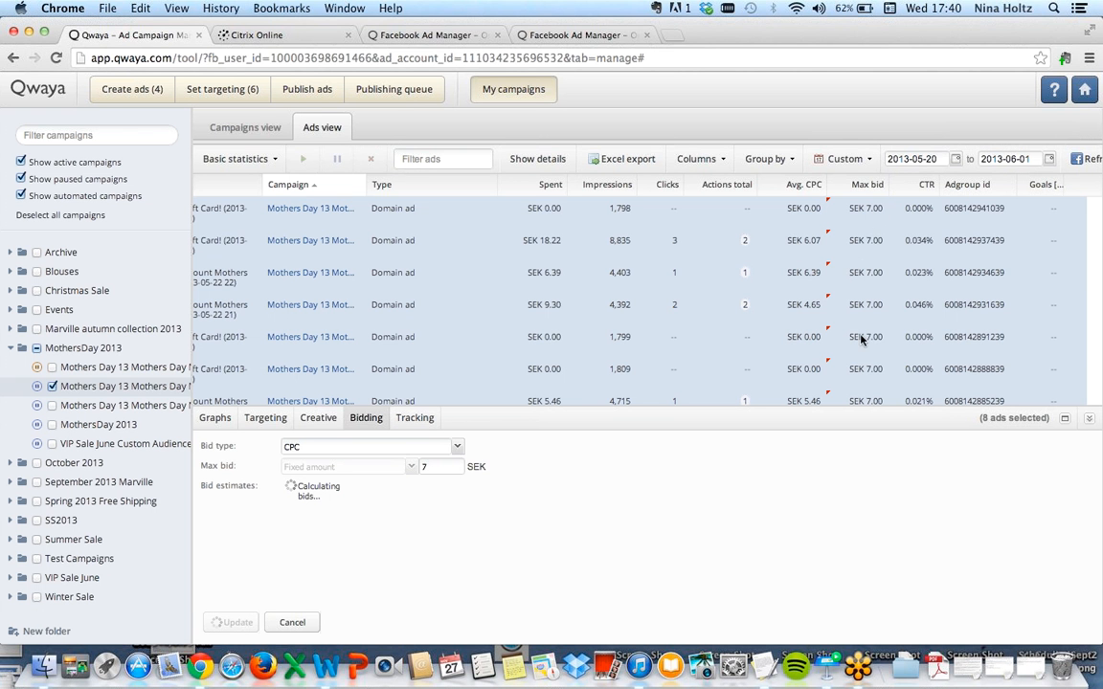
Review the bid types and the tracking pixel settings available for the selected ads, and collapse the details.
{"action": "left_click", "coordinate": [459, 448]}
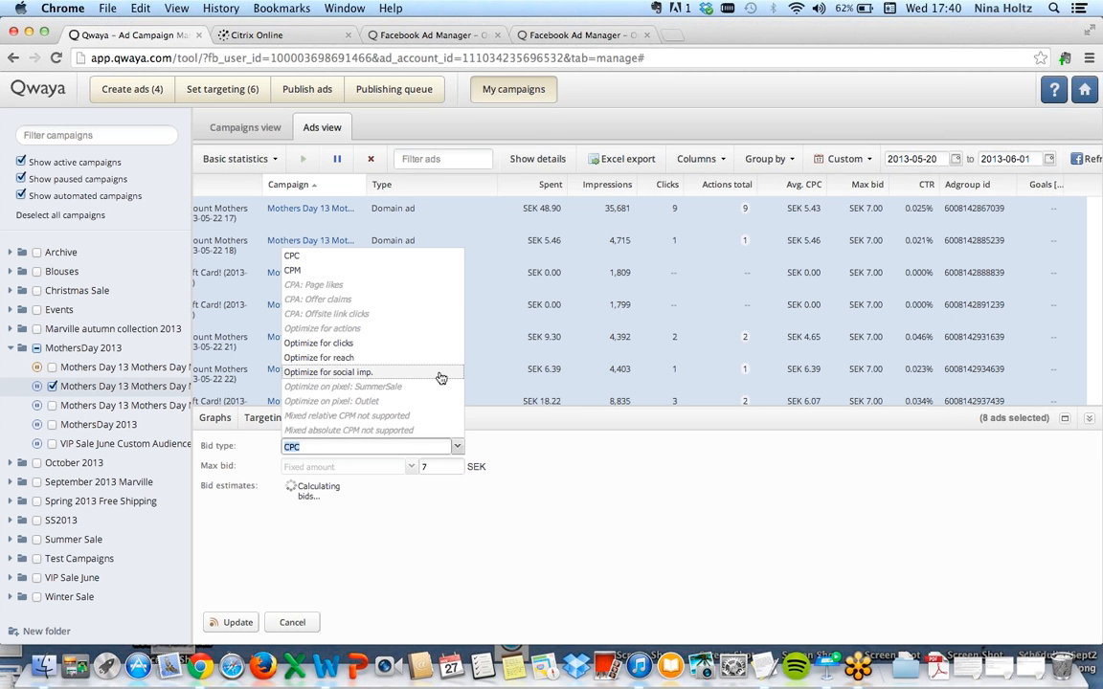
{"action": "left_click", "coordinate": [544, 434]}
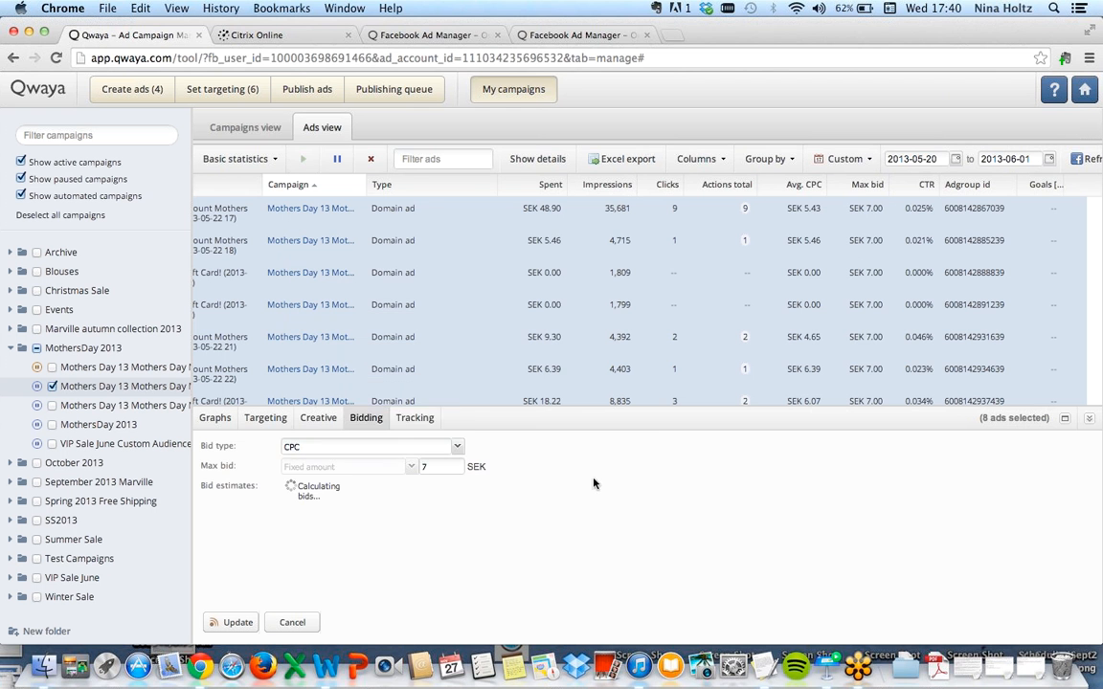
{"action": "left_click", "coordinate": [423, 420]}
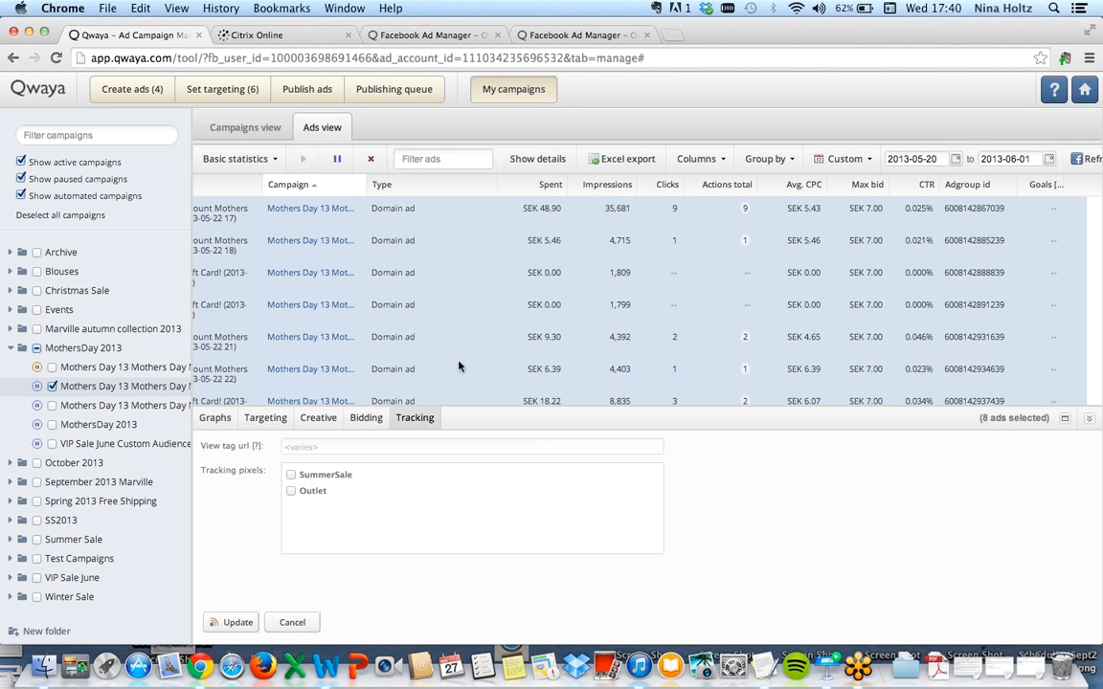
{"action": "scroll", "coordinate": [483, 347], "scroll_direction": "left", "scroll_amount": 2}
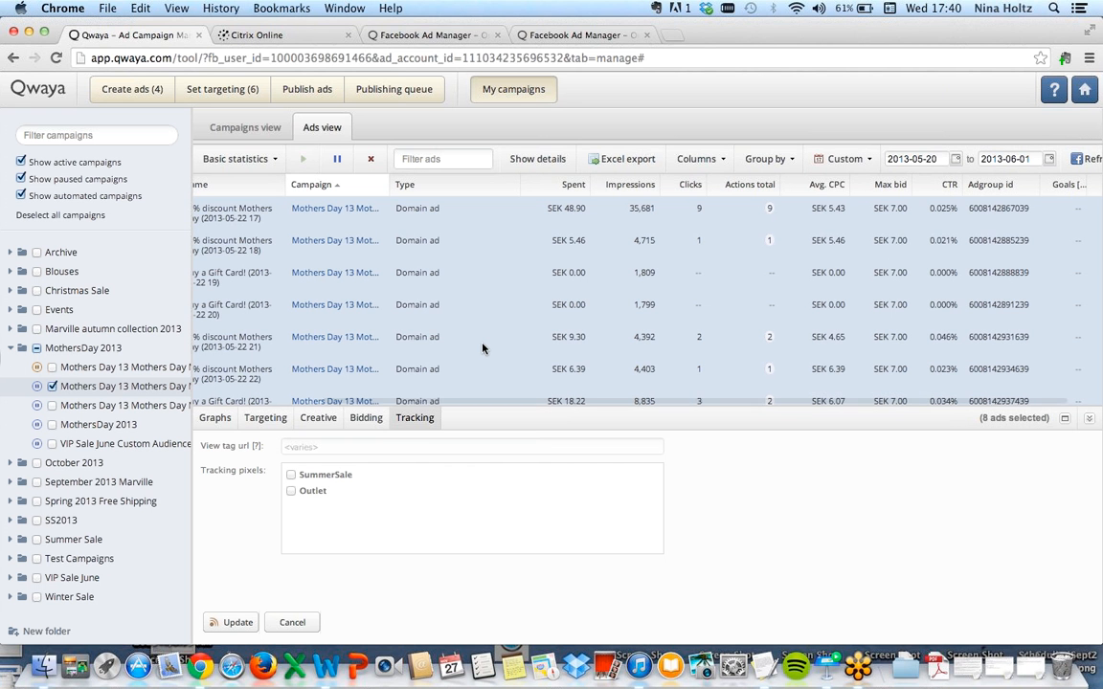
{"action": "scroll", "coordinate": [534, 347], "scroll_direction": "right", "scroll_amount": 1}
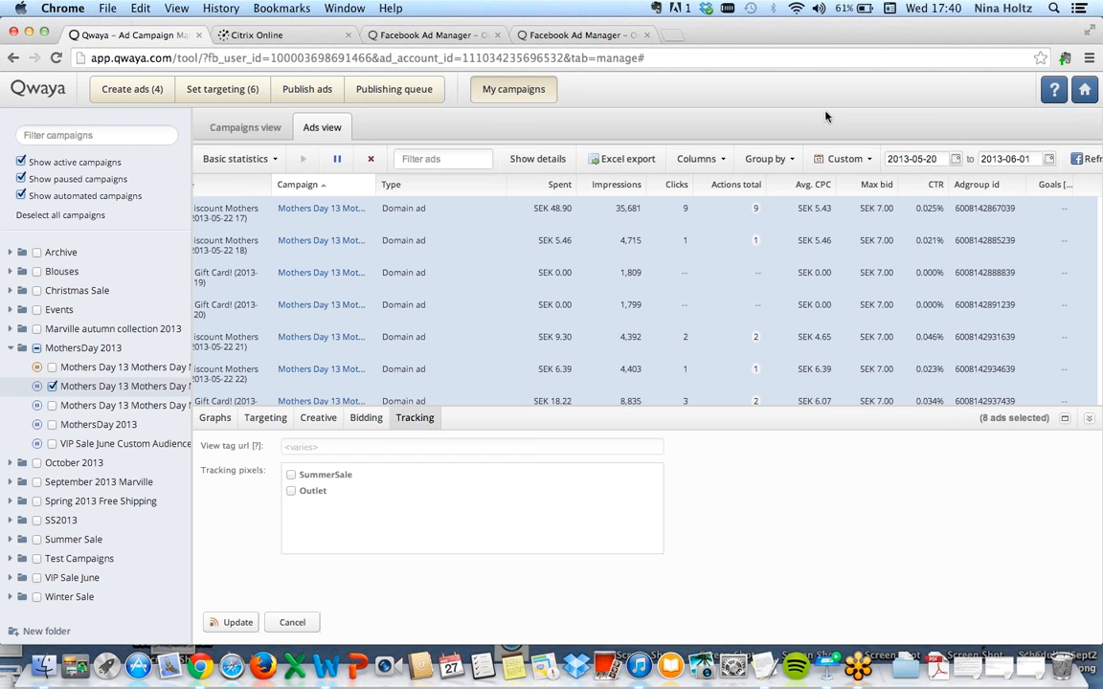
{"action": "left_click", "coordinate": [1090, 418]}
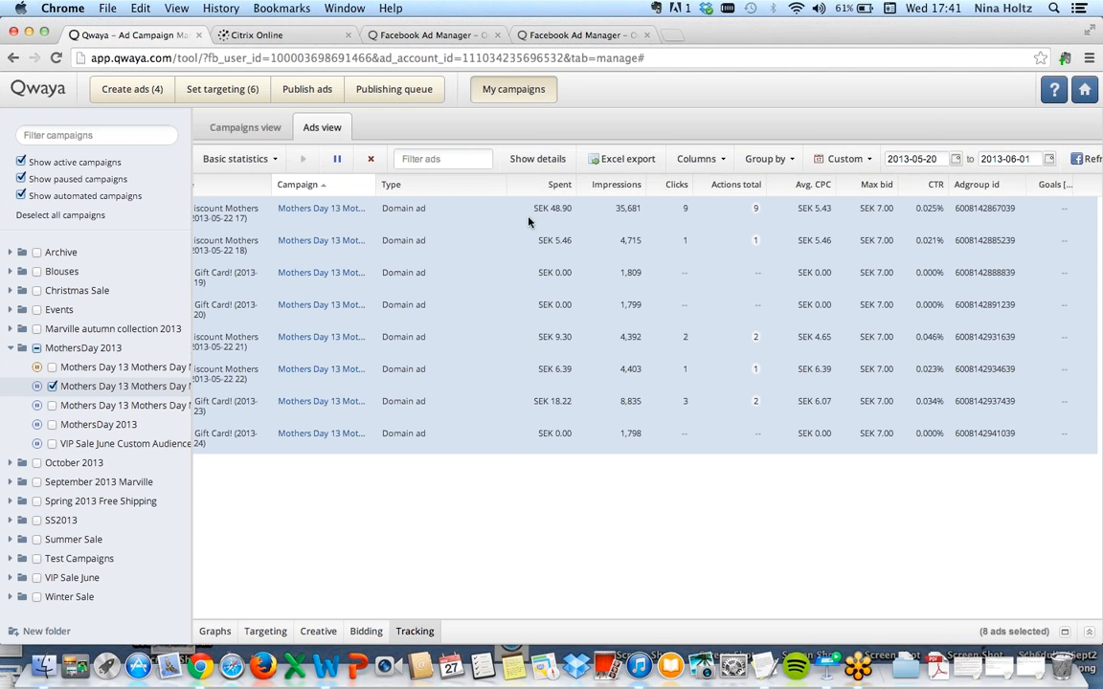
Start an Excel export of the selected ads and add the Body and Cities metrics to it.
{"action": "left_click", "coordinate": [619, 161]}
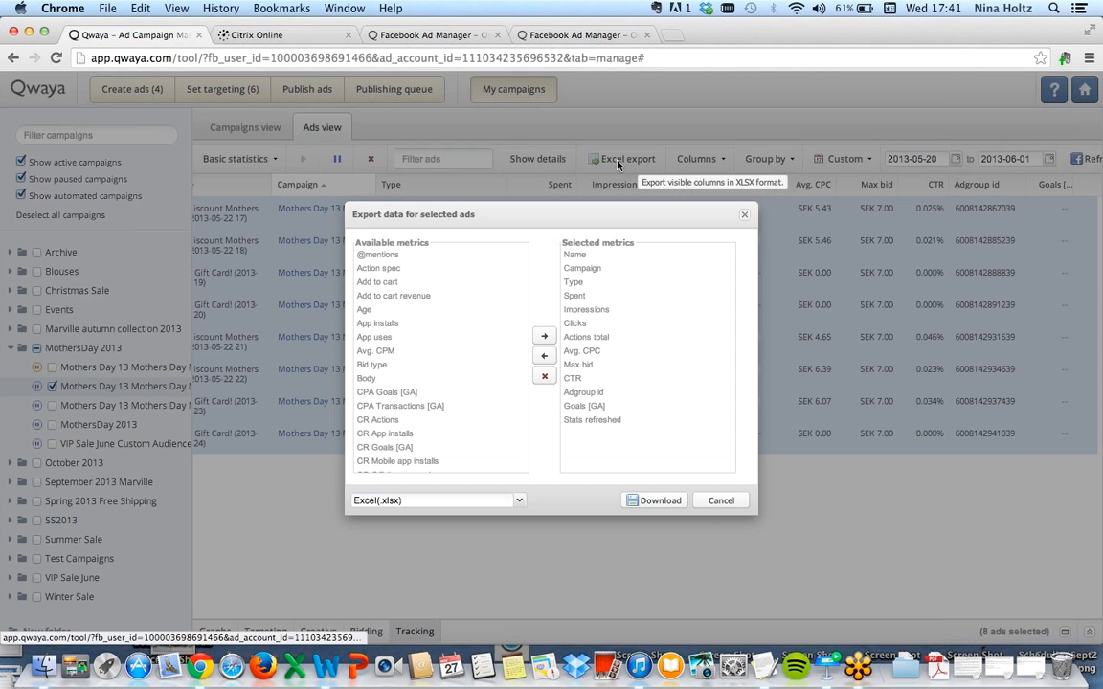
{"action": "scroll", "coordinate": [480, 343], "scroll_direction": "down", "scroll_amount": 1}
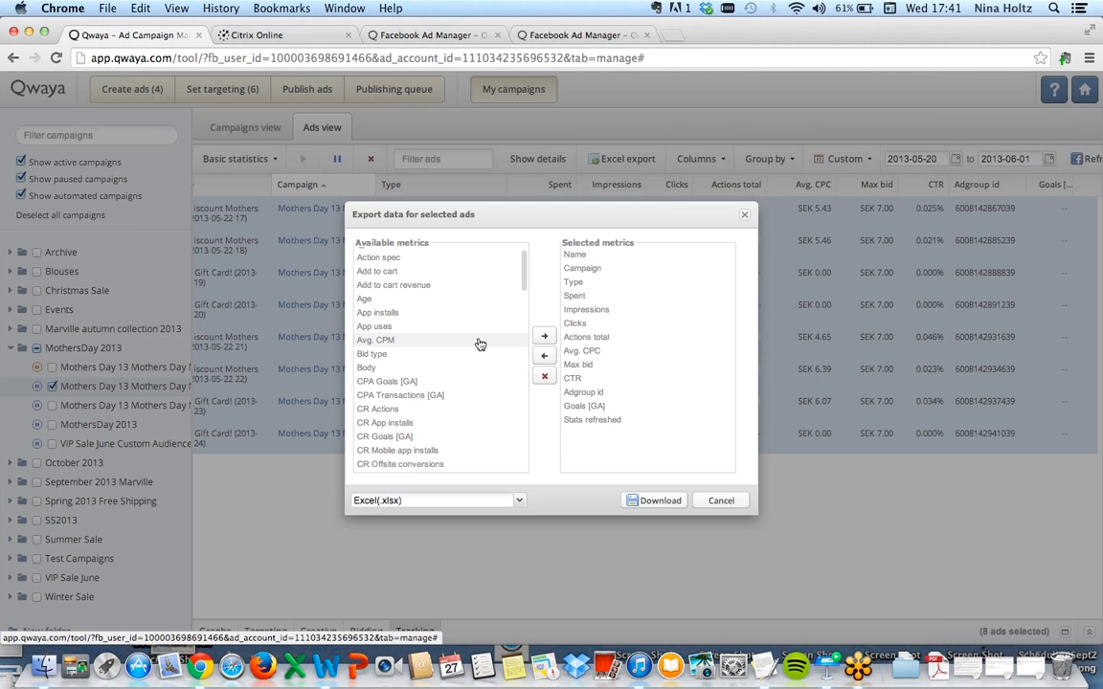
{"action": "scroll", "coordinate": [471, 340], "scroll_direction": "down", "scroll_amount": 1}
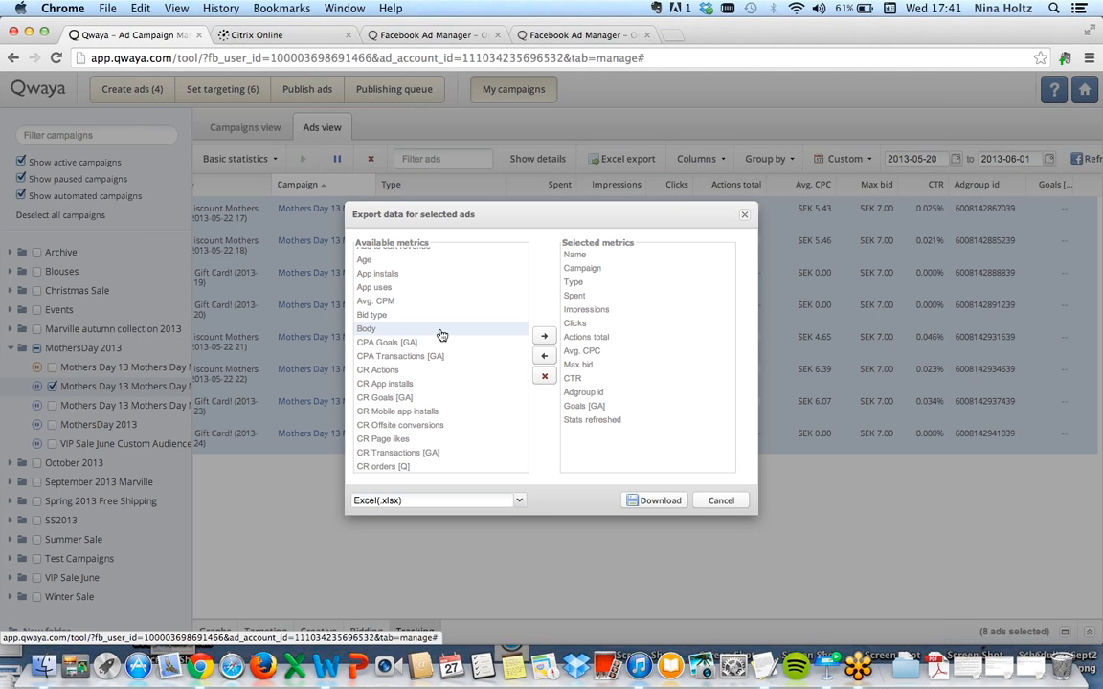
{"action": "left_click", "coordinate": [441, 334]}
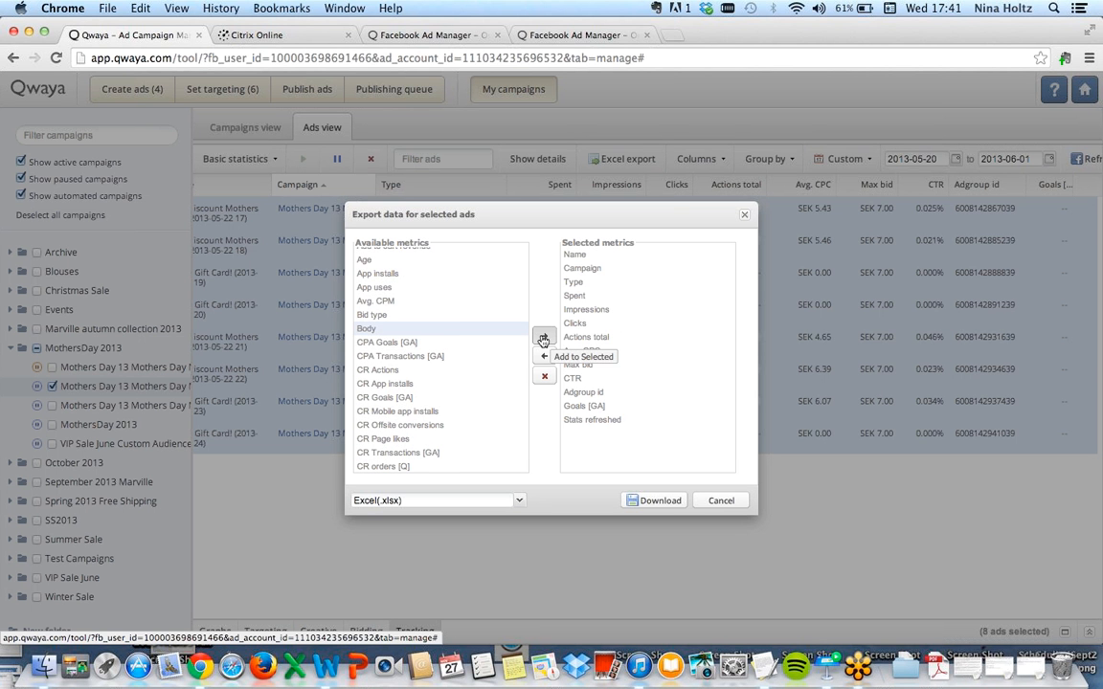
{"action": "left_click", "coordinate": [544, 336]}
{"action": "scroll", "coordinate": [478, 356], "scroll_direction": "down", "scroll_amount": 3}
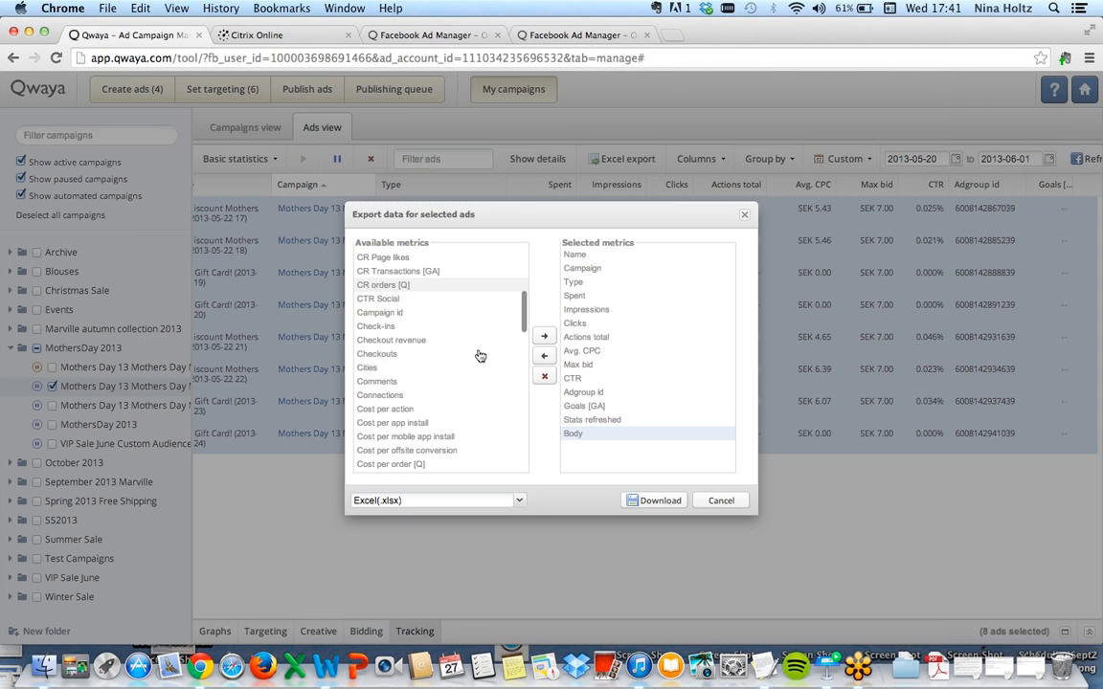
{"action": "left_click", "coordinate": [463, 368]}
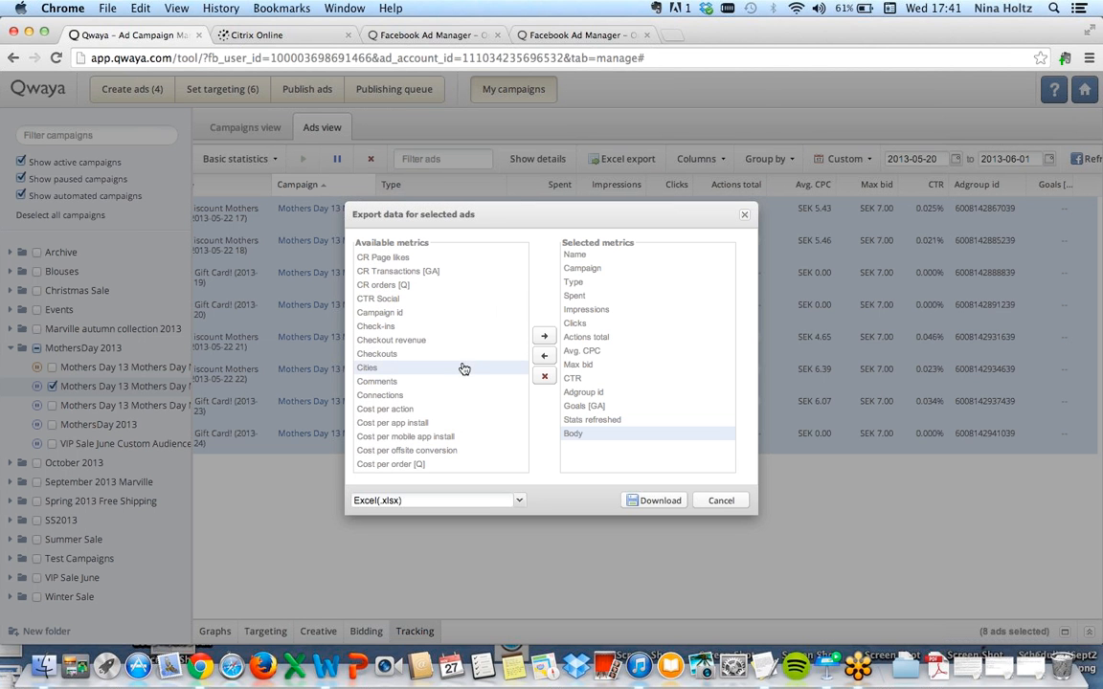
{"action": "left_click", "coordinate": [543, 336]}
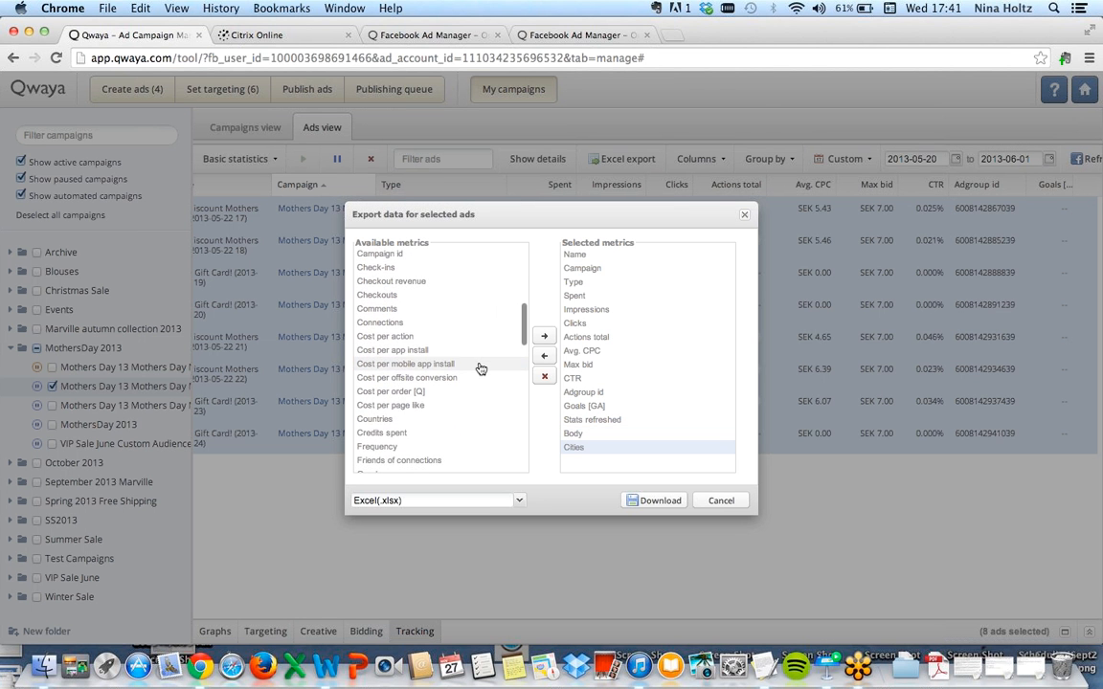
Add the Countries and Interested in metrics to the export, and close it without downloading.
{"action": "scroll", "coordinate": [478, 367], "scroll_direction": "down", "scroll_amount": 2}
{"action": "left_click", "coordinate": [473, 397]}
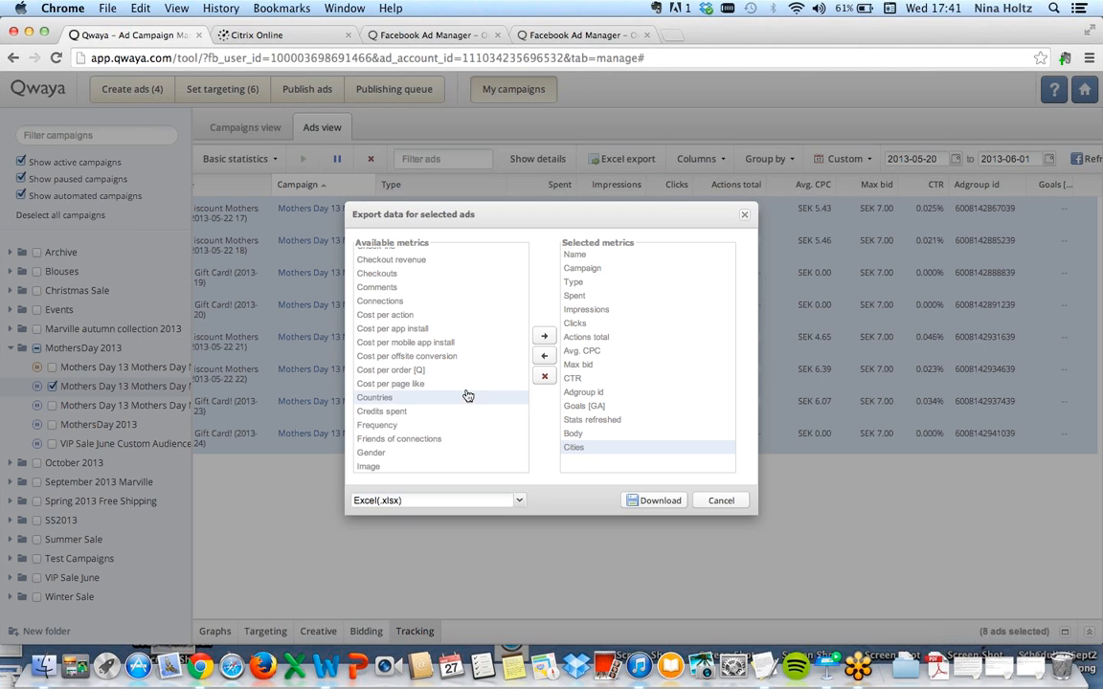
{"action": "left_click", "coordinate": [544, 336]}
{"action": "scroll", "coordinate": [488, 405], "scroll_direction": "down", "scroll_amount": 3}
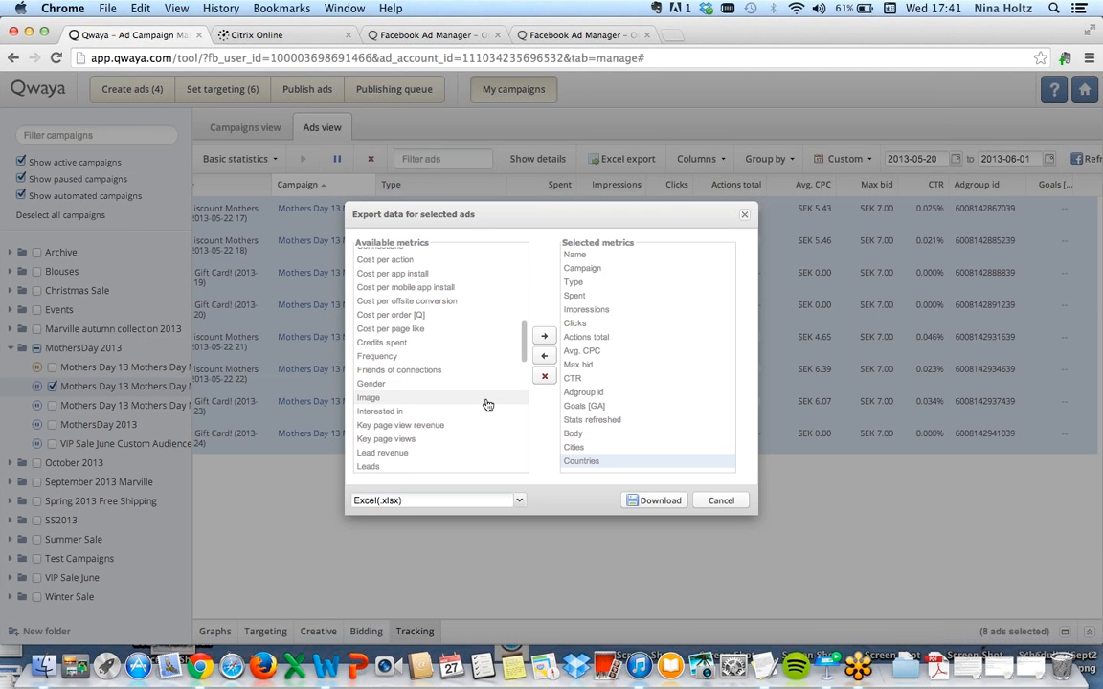
{"action": "scroll", "coordinate": [487, 405], "scroll_direction": "down", "scroll_amount": 5}
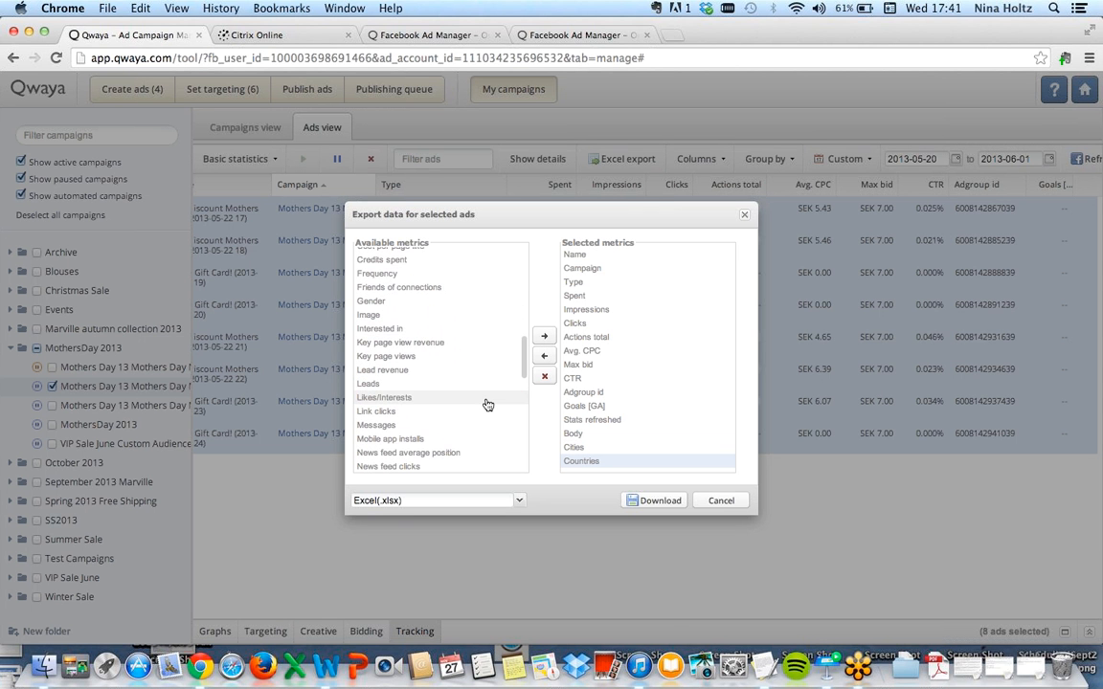
{"action": "left_click", "coordinate": [481, 335]}
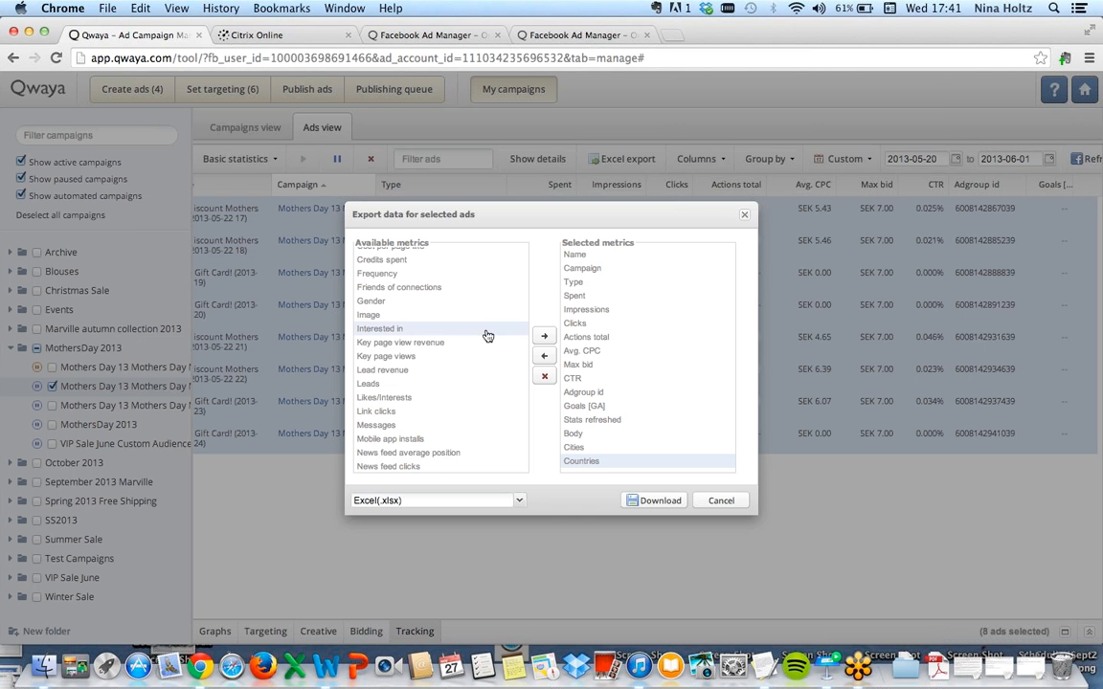
{"action": "left_click", "coordinate": [544, 336]}
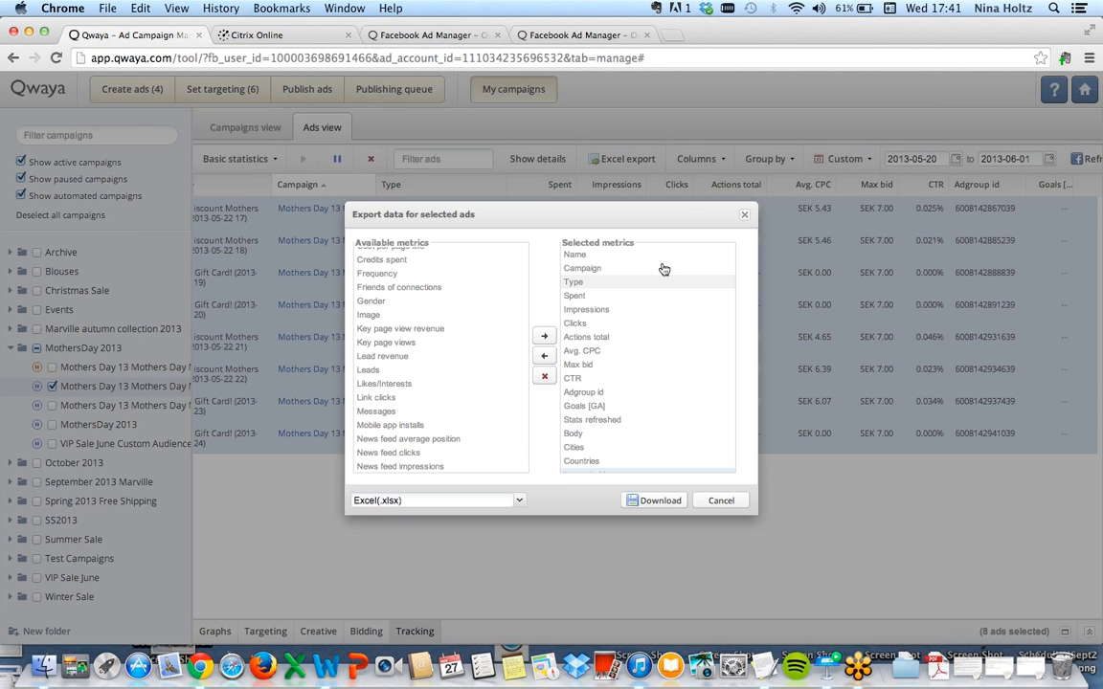
{"action": "left_click", "coordinate": [746, 216]}
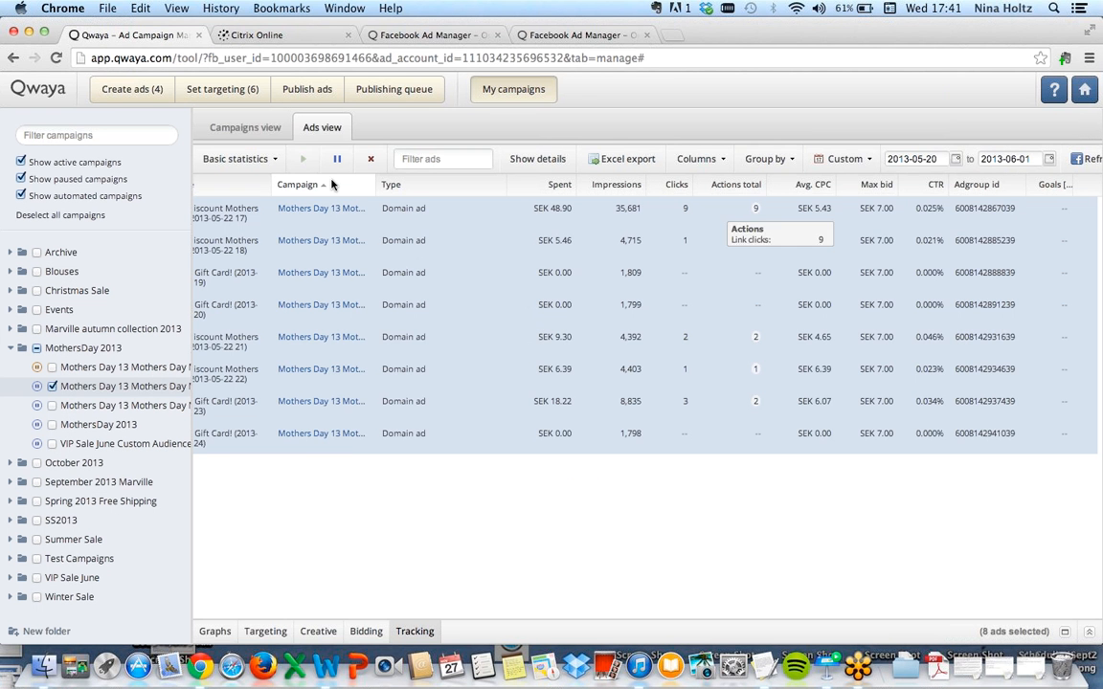
Look at the start time calendar in the ad generation settings, cancel it, and return to the campaign overview.
{"action": "left_click", "coordinate": [242, 132]}
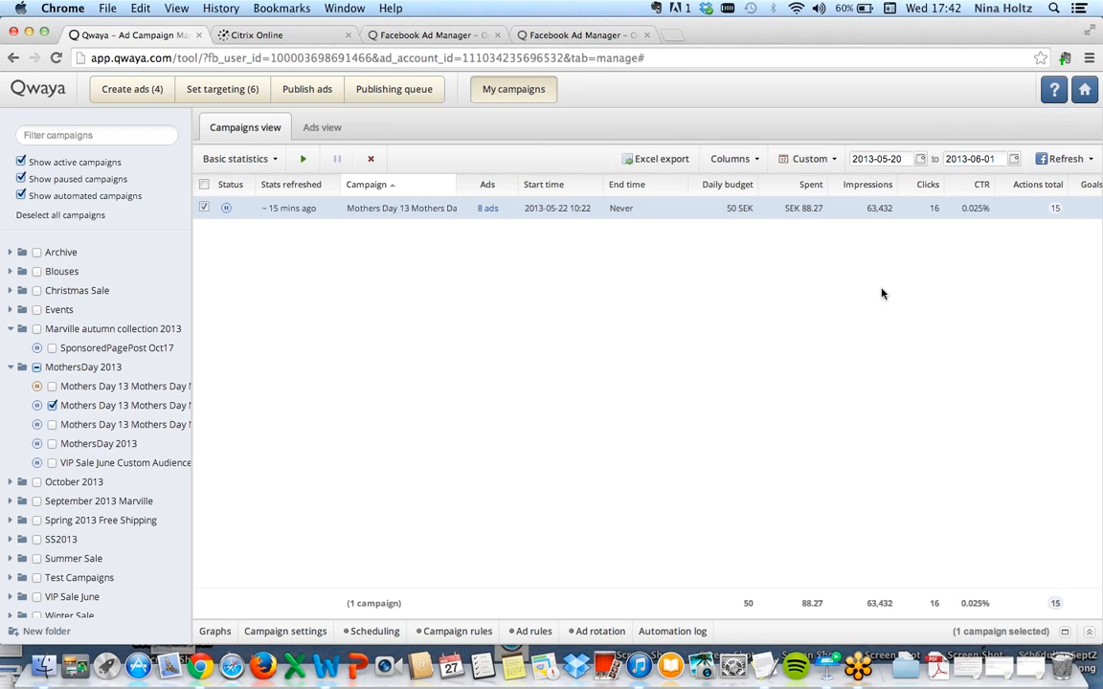
{"action": "left_click", "coordinate": [302, 89]}
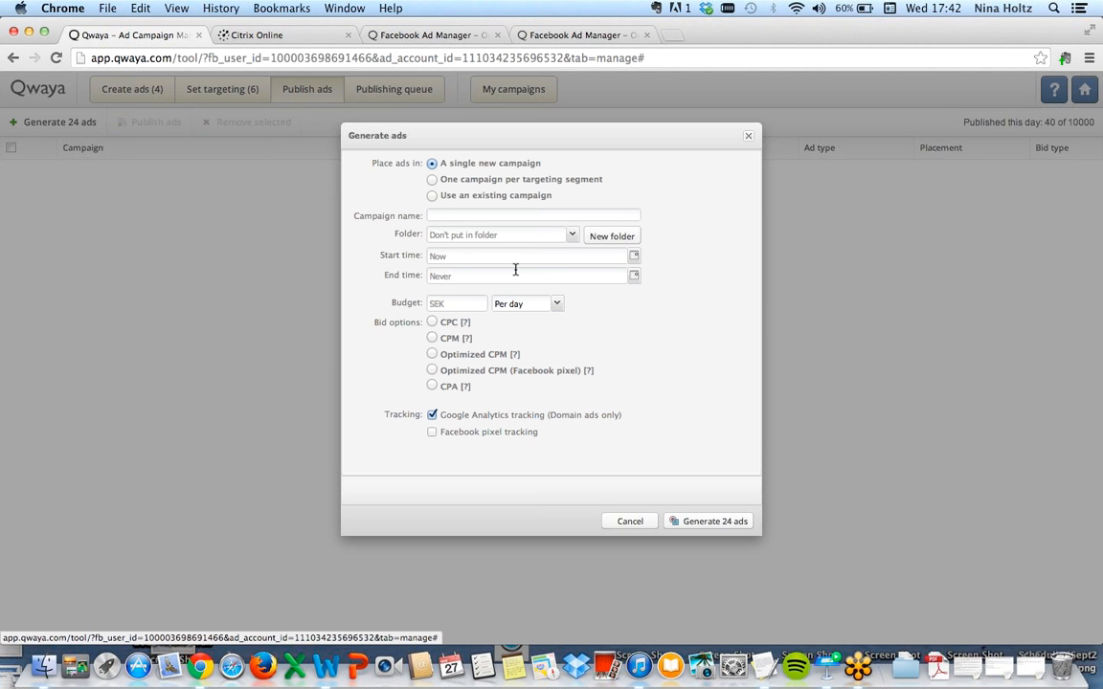
{"action": "left_click", "coordinate": [633, 256]}
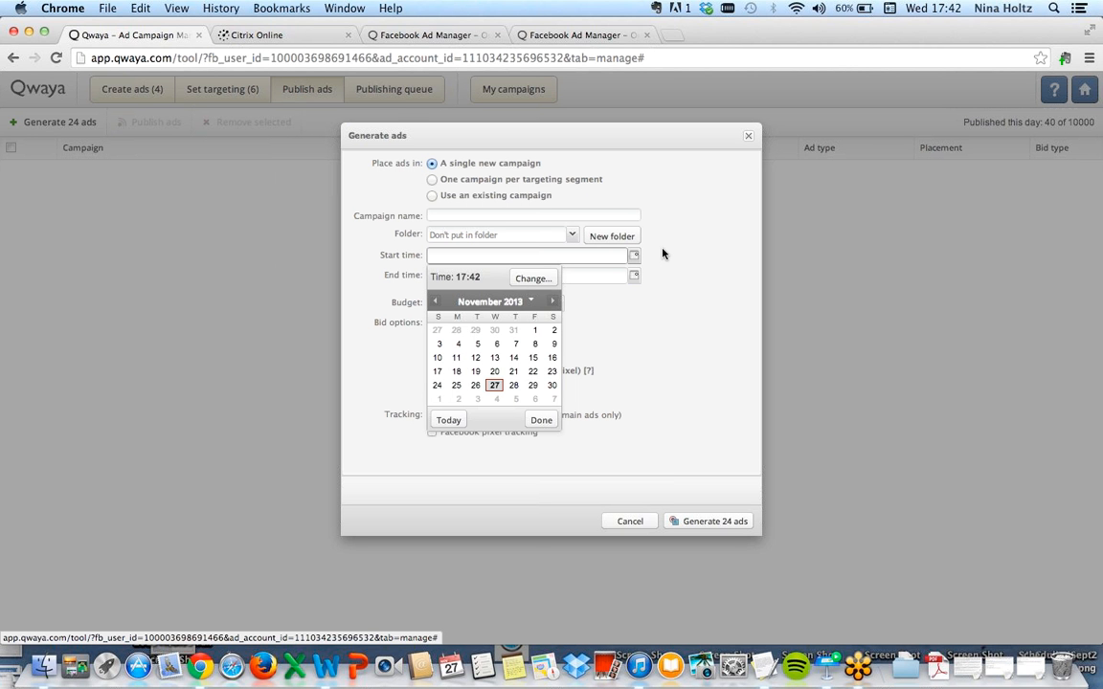
{"action": "left_click", "coordinate": [749, 139]}
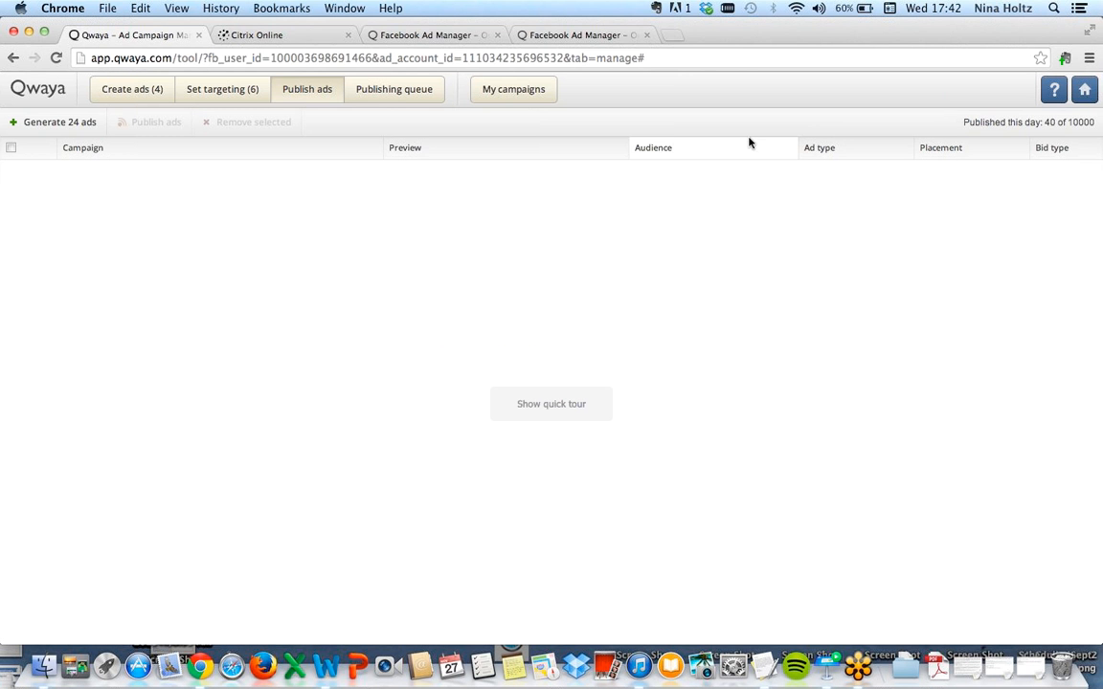
{"action": "left_click", "coordinate": [527, 92]}
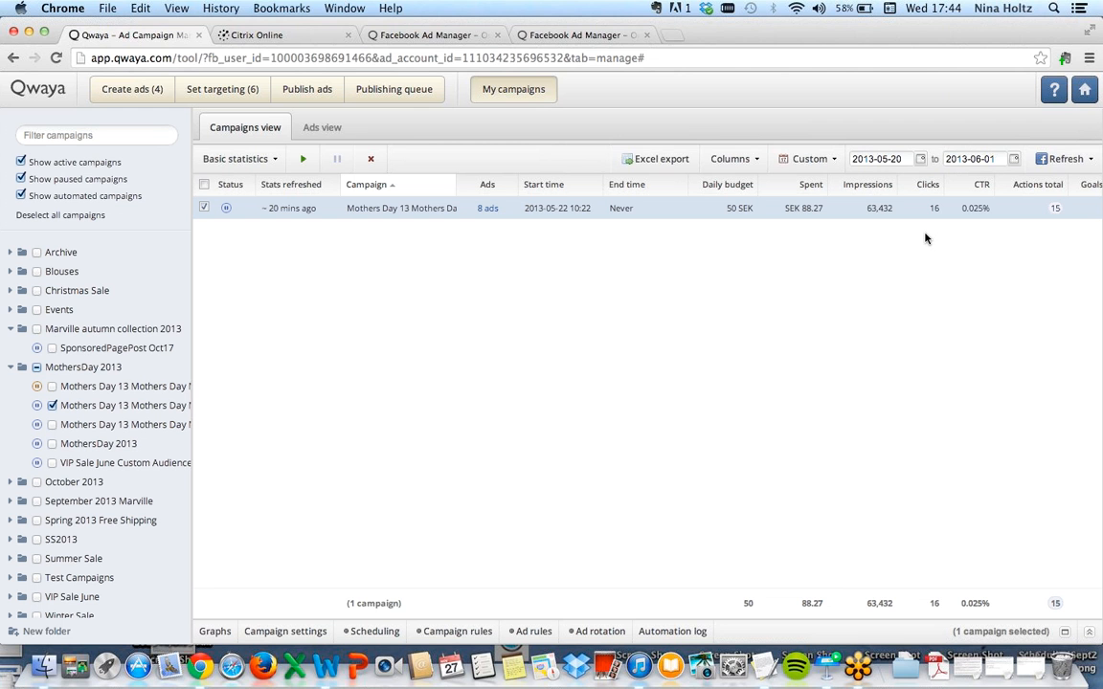
Switch to the slide presentation and advance from the Demo slide to the closing support and social media slide.
{"action": "left_click", "coordinate": [830, 667]}
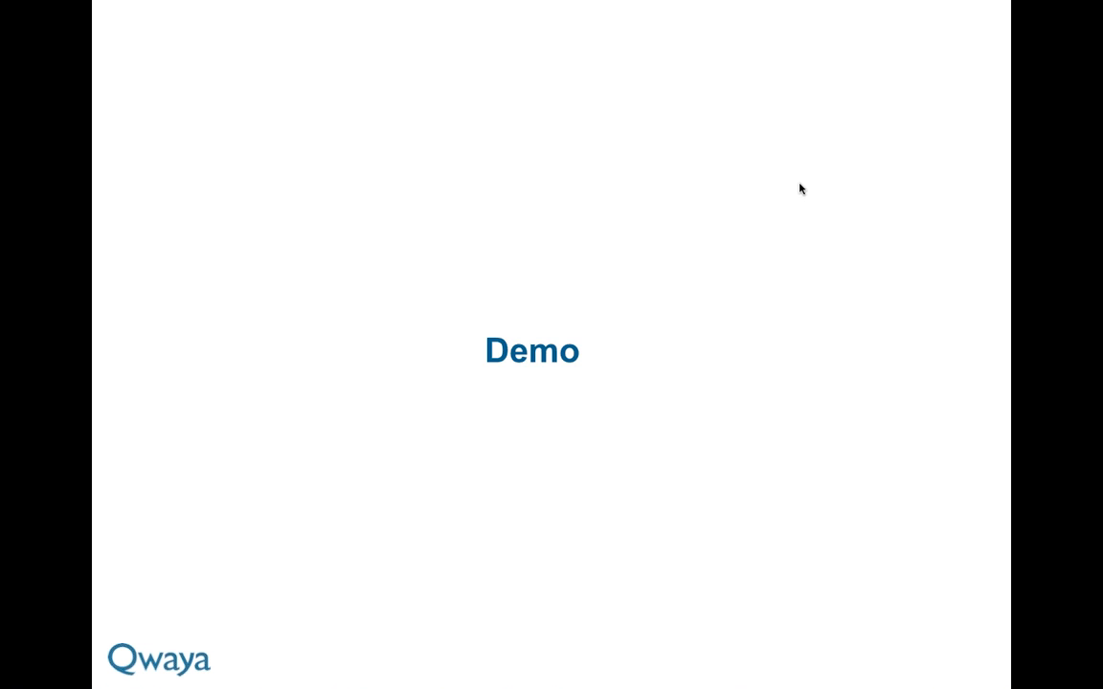
{"action": "left_click", "coordinate": [769, 167]}
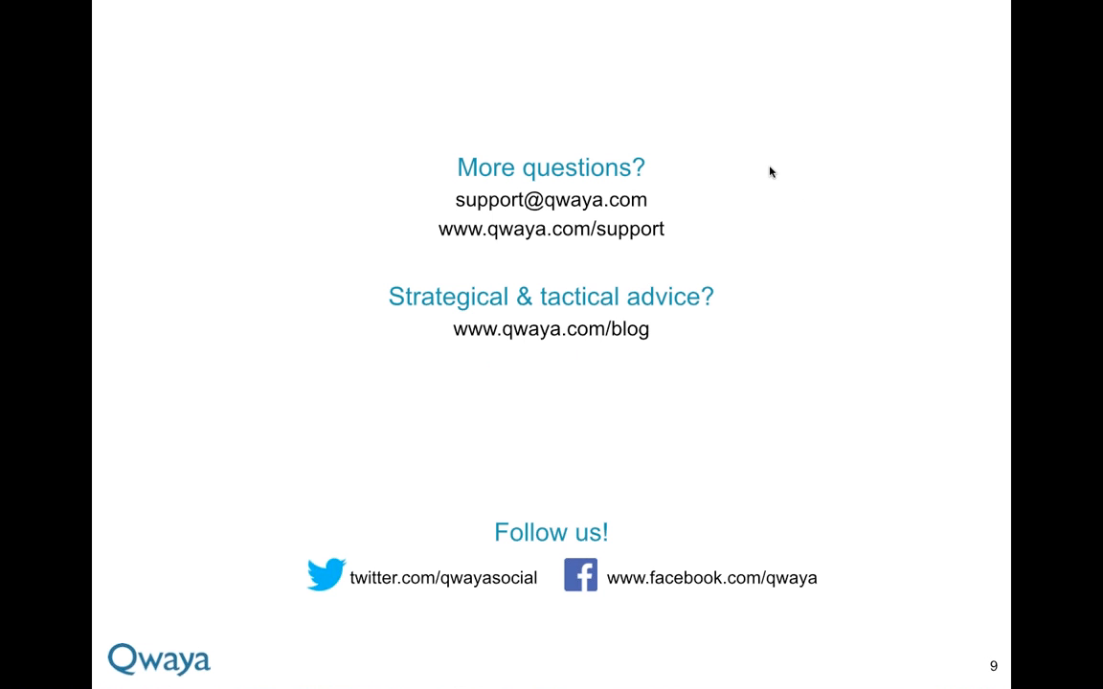